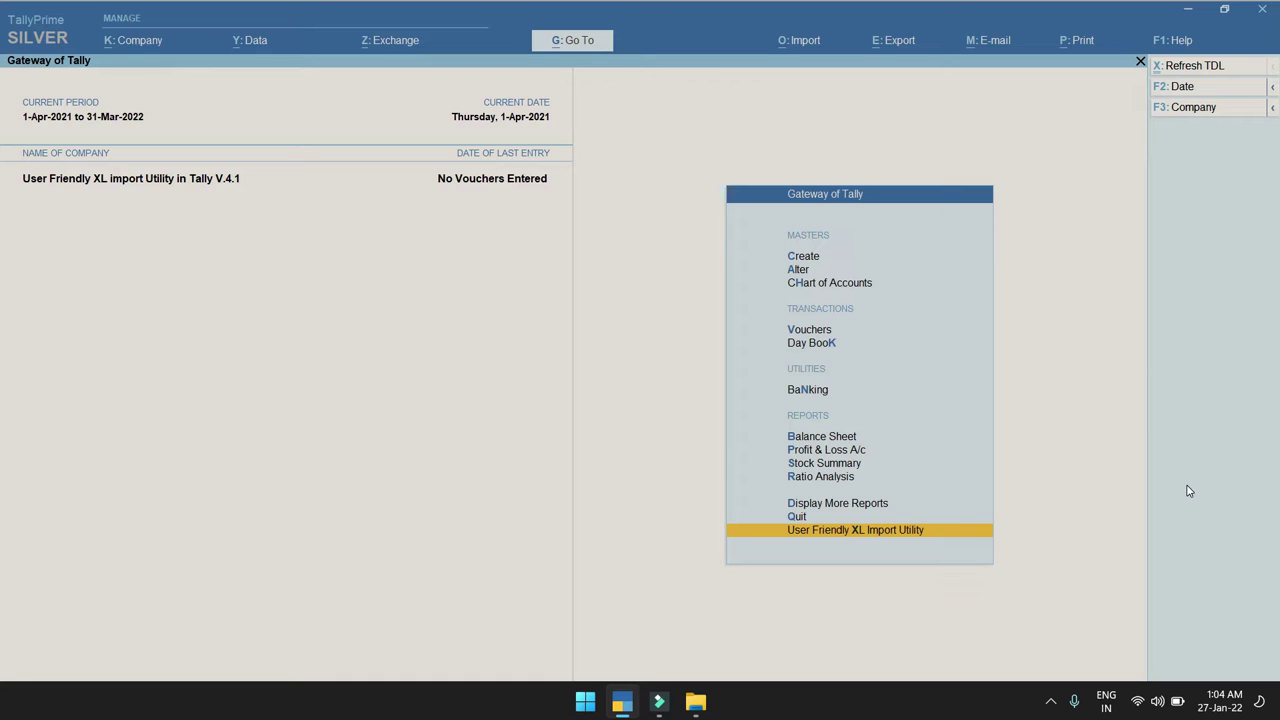
{"action": "key", "text": "Escape"}
{"action": "key", "text": "n"}
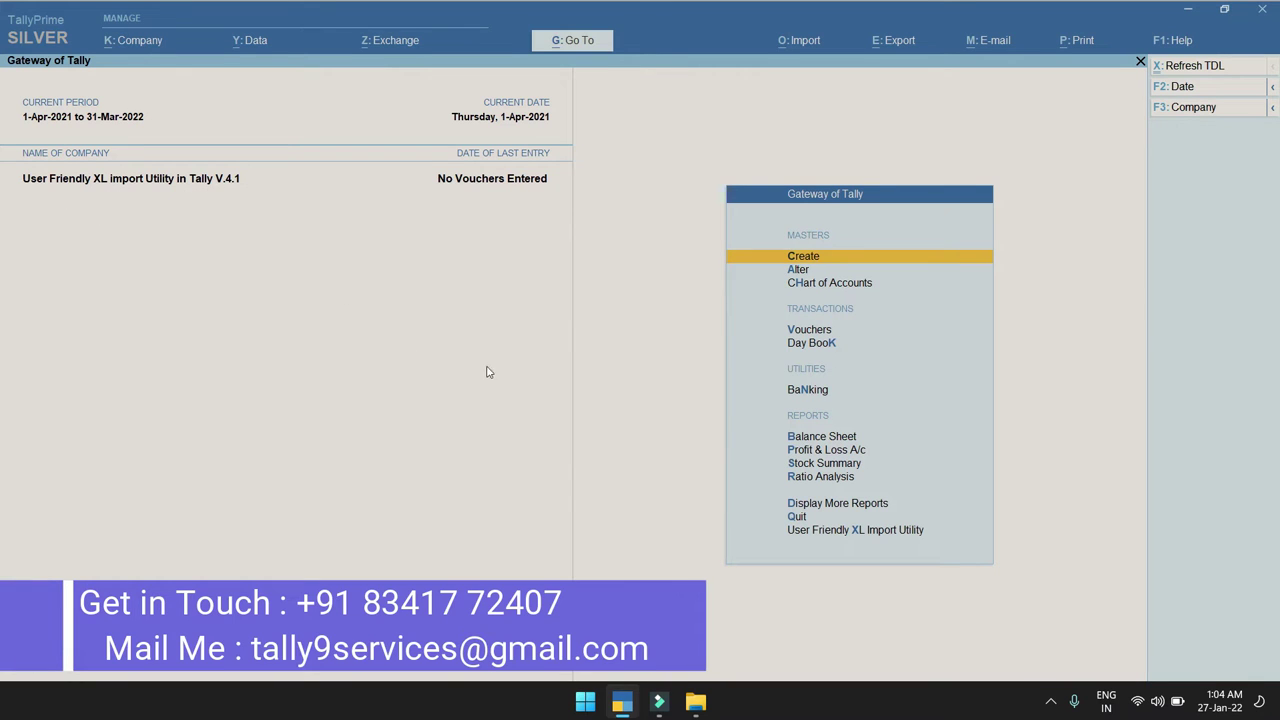
{"action": "key", "text": "Escape"}
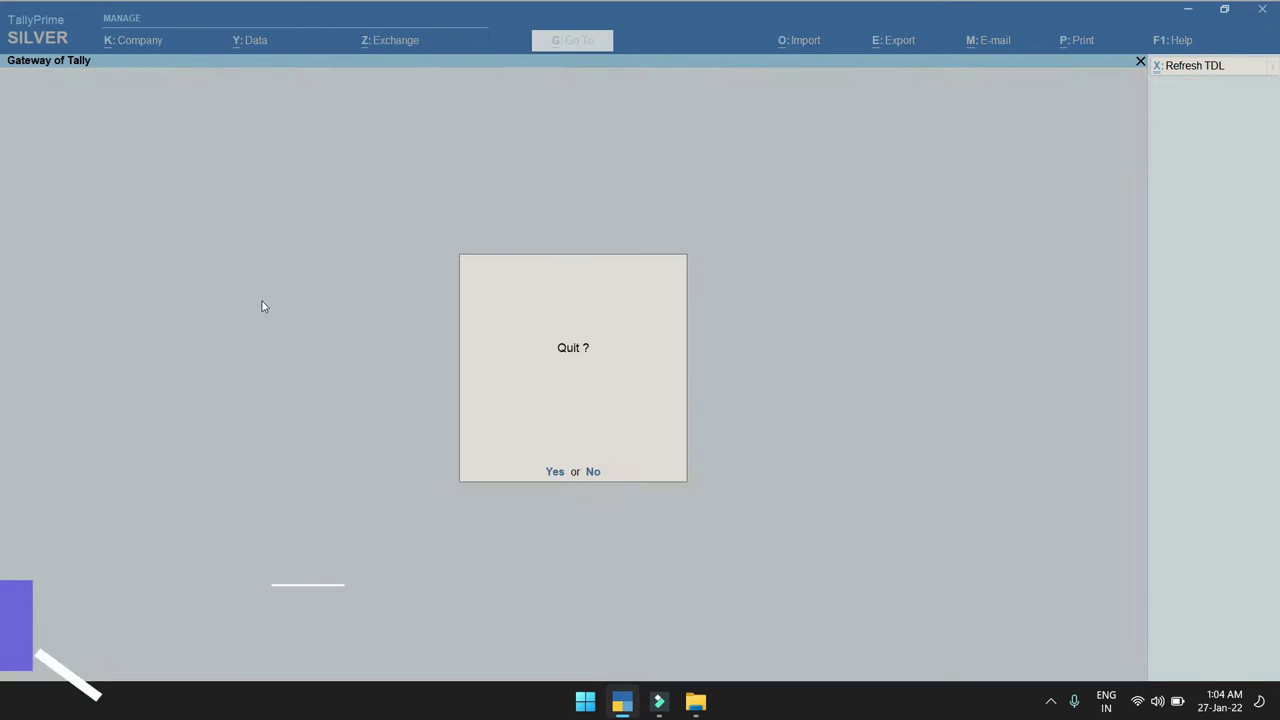
{"action": "key", "text": "n"}
Open the User Friendly XL Import Utility, look through its settings, import and preview options, and return to the Gateway of Tally
{"action": "left_click", "coordinate": [857, 532]}
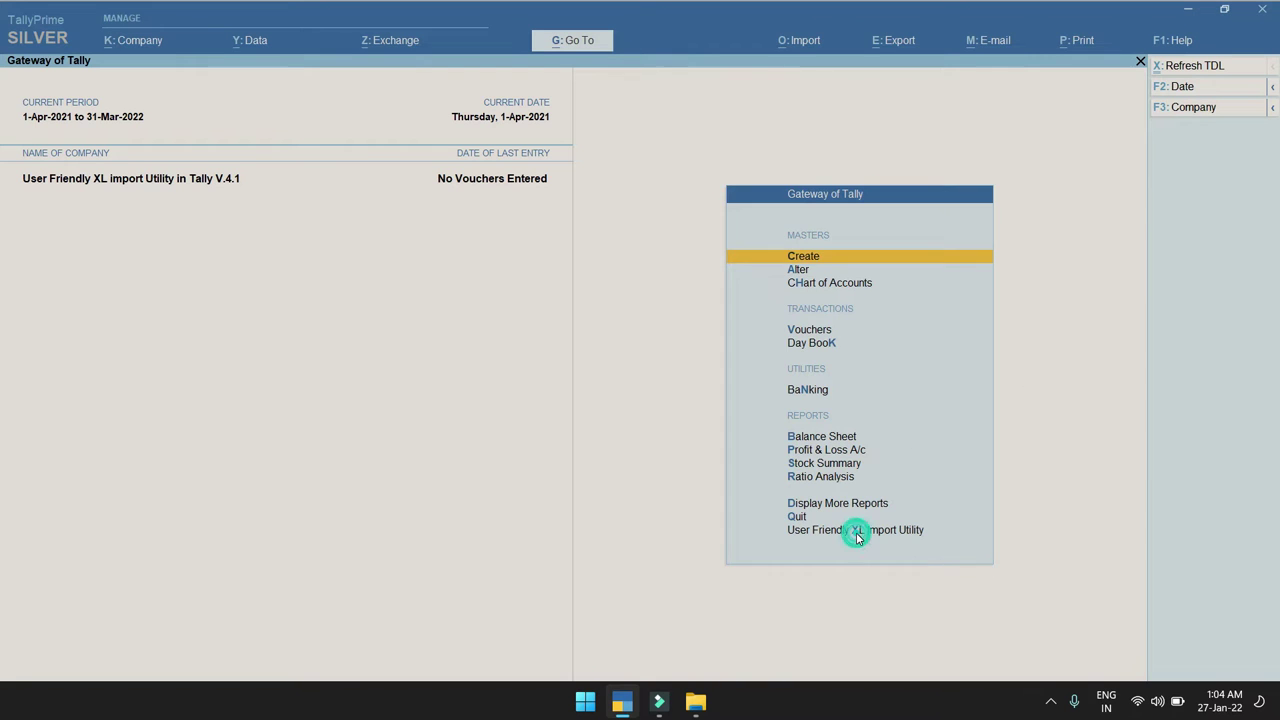
{"action": "left_click", "coordinate": [857, 537]}
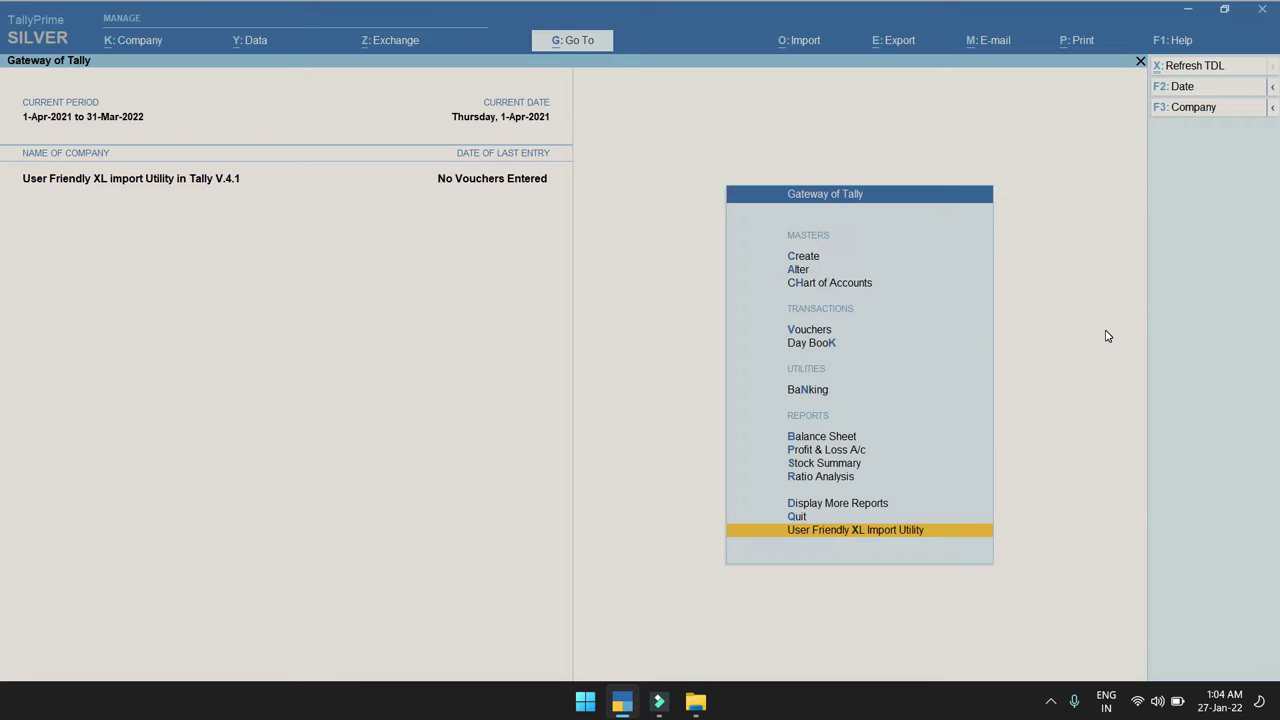
{"action": "key", "text": "Return"}
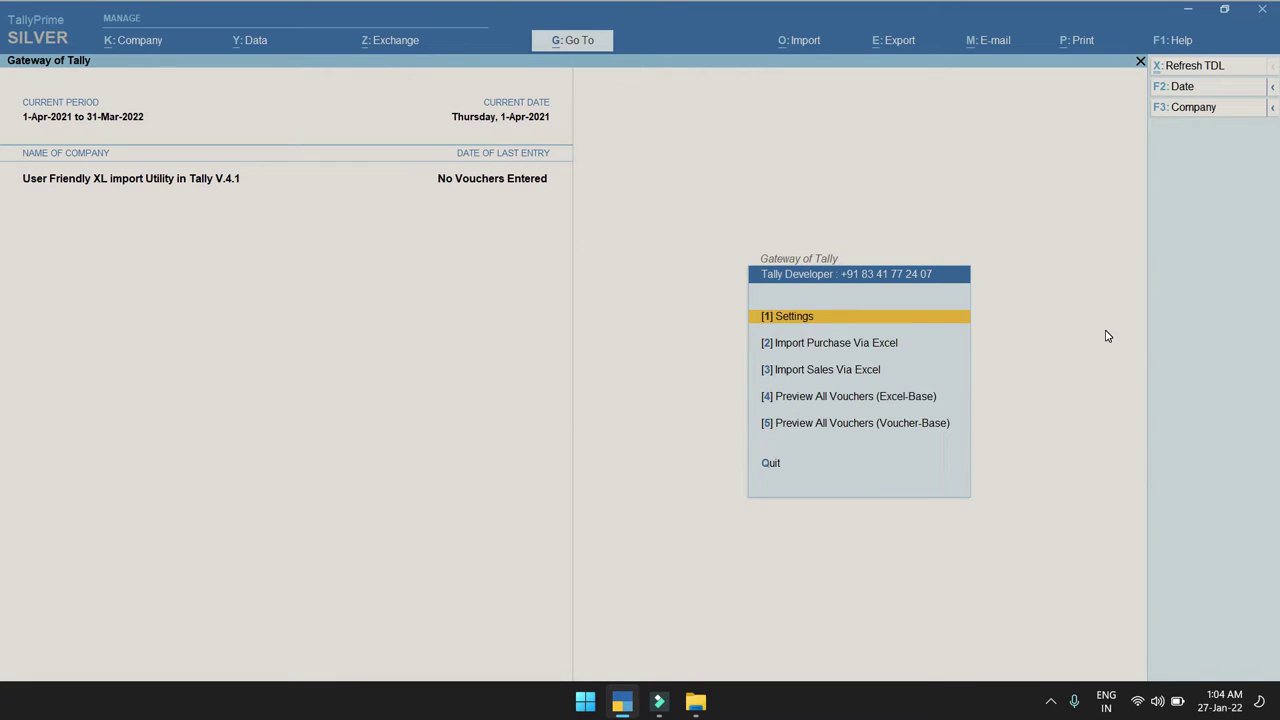
{"action": "key", "text": "Down"}
{"action": "key", "text": "Down"}
{"action": "key", "text": "Down"}
{"action": "key", "text": "Down"}
{"action": "key", "text": "Up"}
{"action": "key", "text": "Up"}
{"action": "key", "text": "Up"}
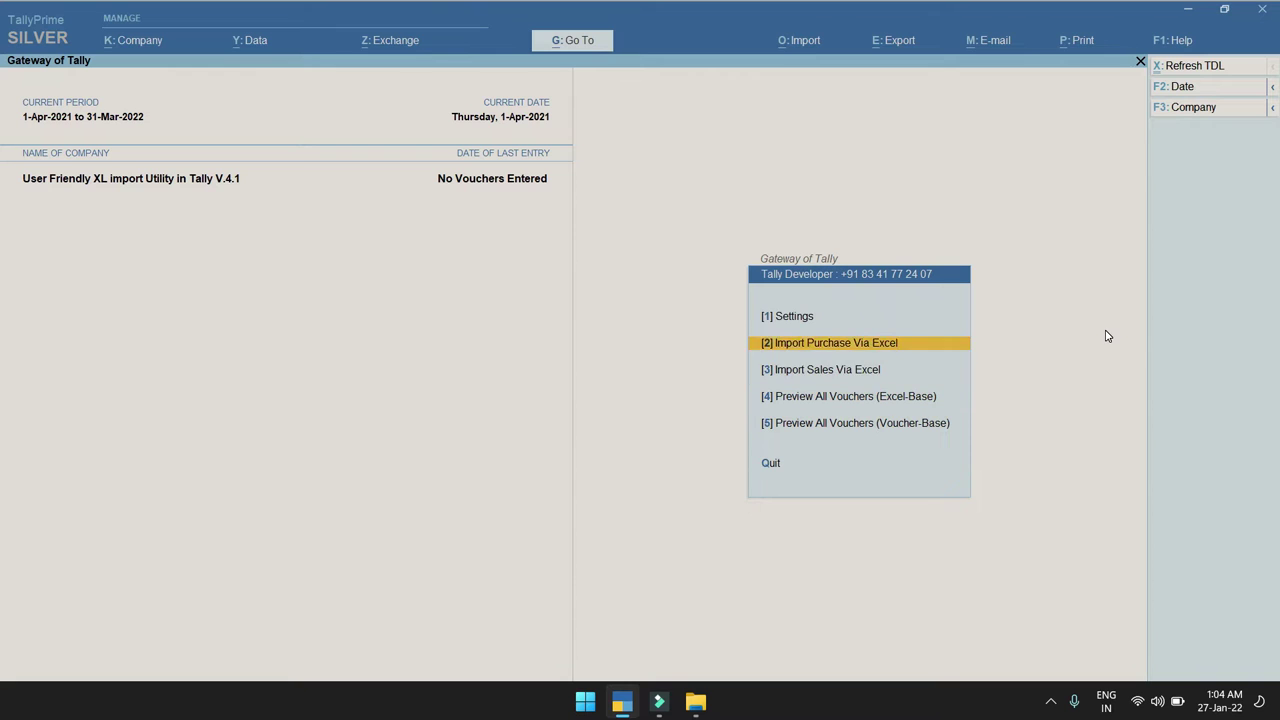
{"action": "key", "text": "Up"}
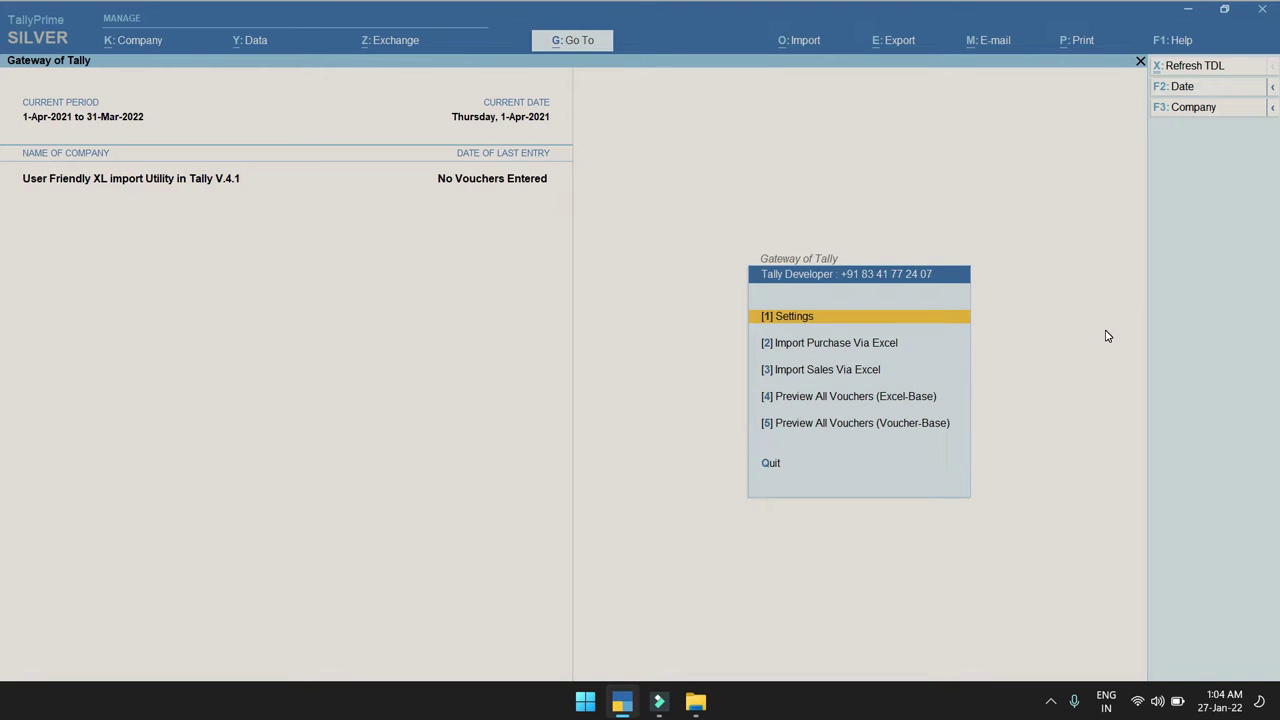
{"action": "key", "text": "Escape"}
{"action": "key", "text": "Escape"}
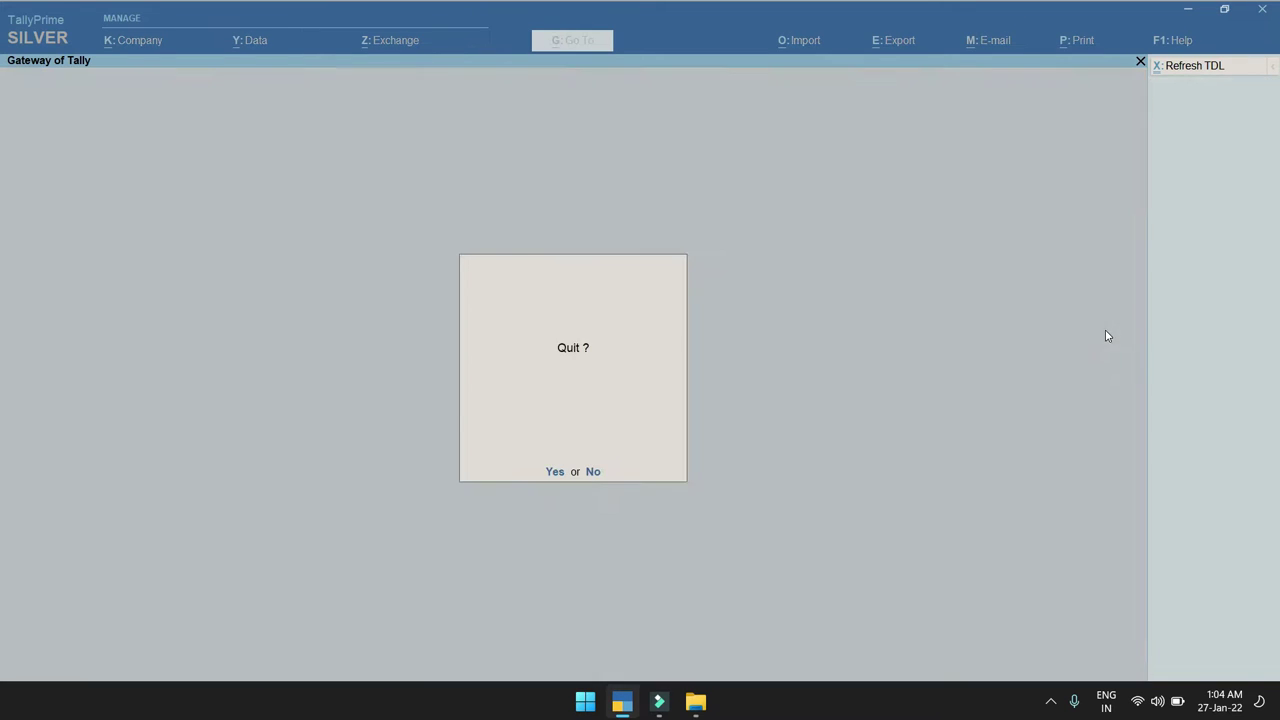
{"action": "key", "text": "Escape"}
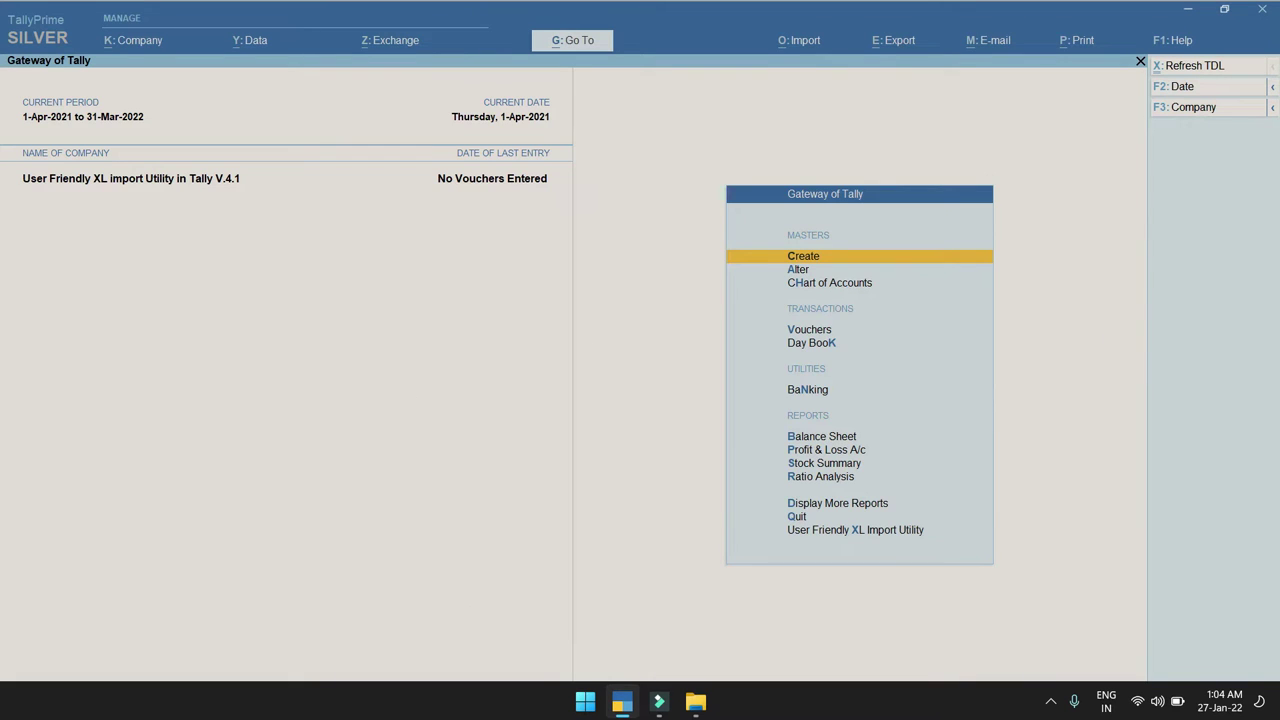
Switch to File Explorer and open the Purchase Up Date XI workbook
{"action": "left_click", "coordinate": [696, 701]}
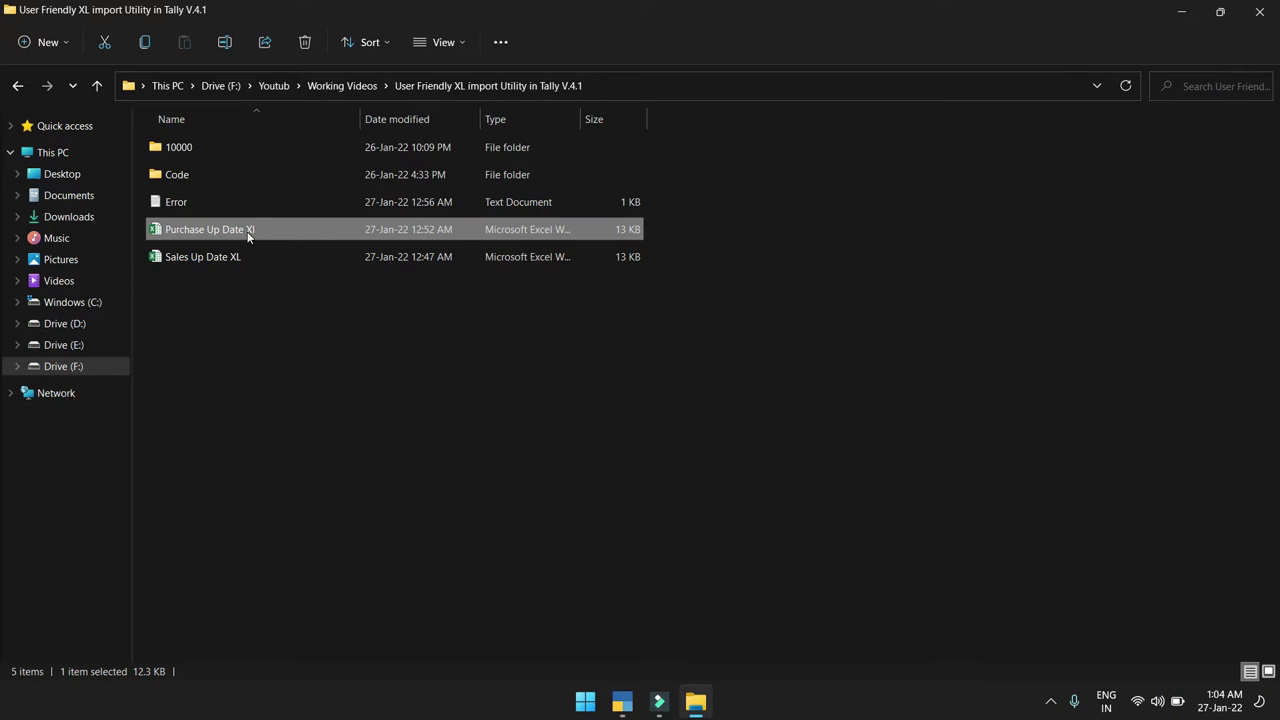
{"action": "left_click", "coordinate": [272, 328]}
{"action": "left_click", "coordinate": [233, 259]}
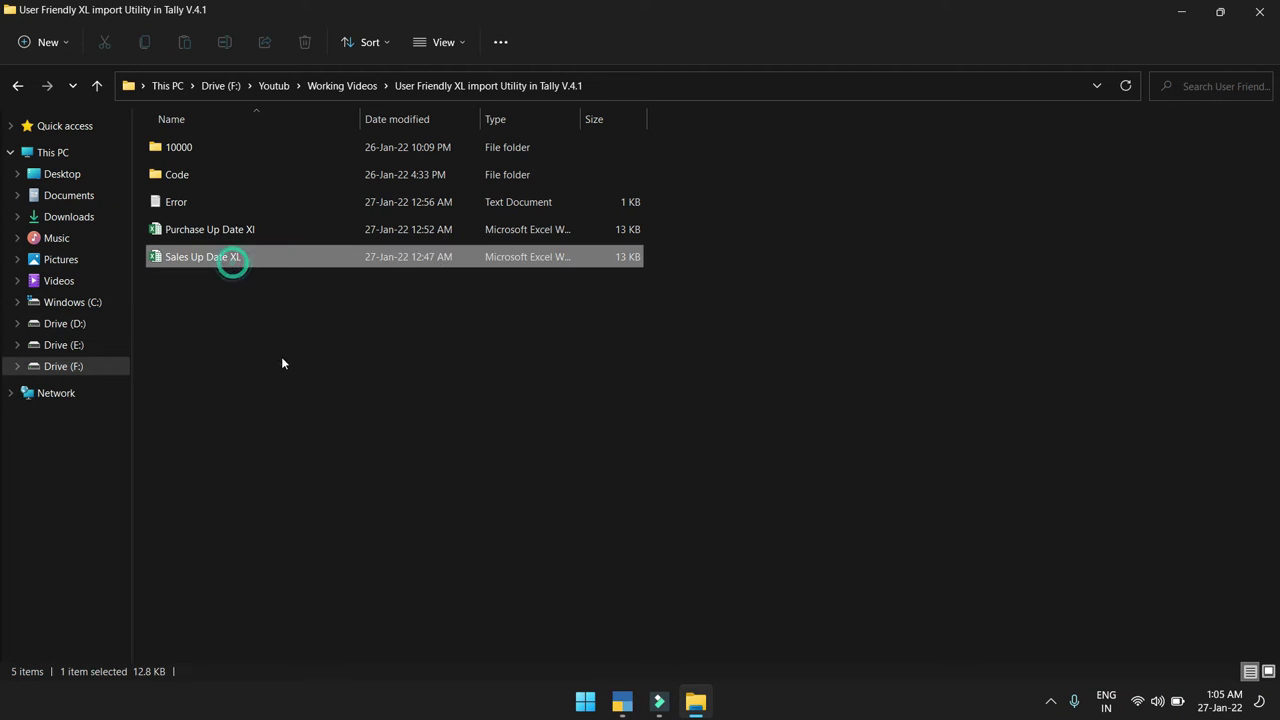
{"action": "left_click", "coordinate": [253, 261], "text": "ctrl"}
{"action": "double_click", "coordinate": [240, 231]}
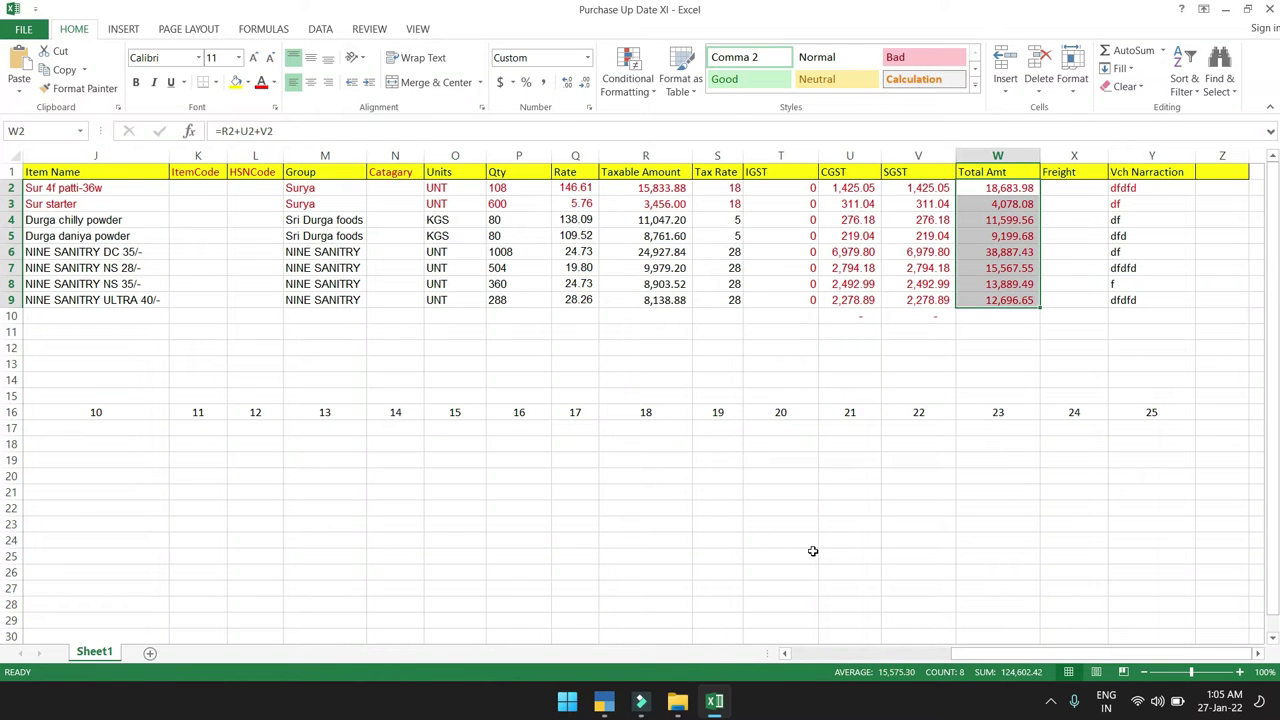
Look across all columns of the purchase sheet, including the Purchase Ledger entries
{"action": "left_click", "coordinate": [813, 551]}
{"action": "left_click", "coordinate": [816, 513]}
{"action": "left_click_drag", "start_coordinate": [957, 653], "coordinate": [737, 660]}
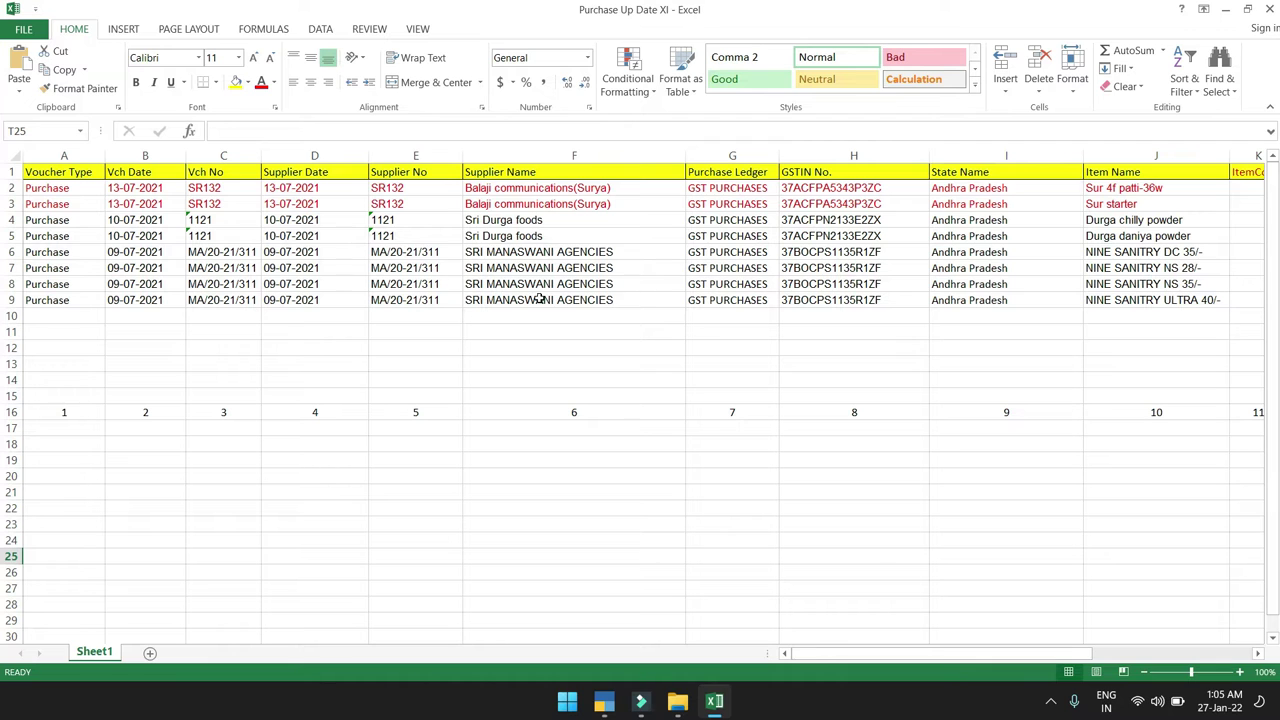
{"action": "left_click_drag", "start_coordinate": [746, 182], "coordinate": [757, 302]}
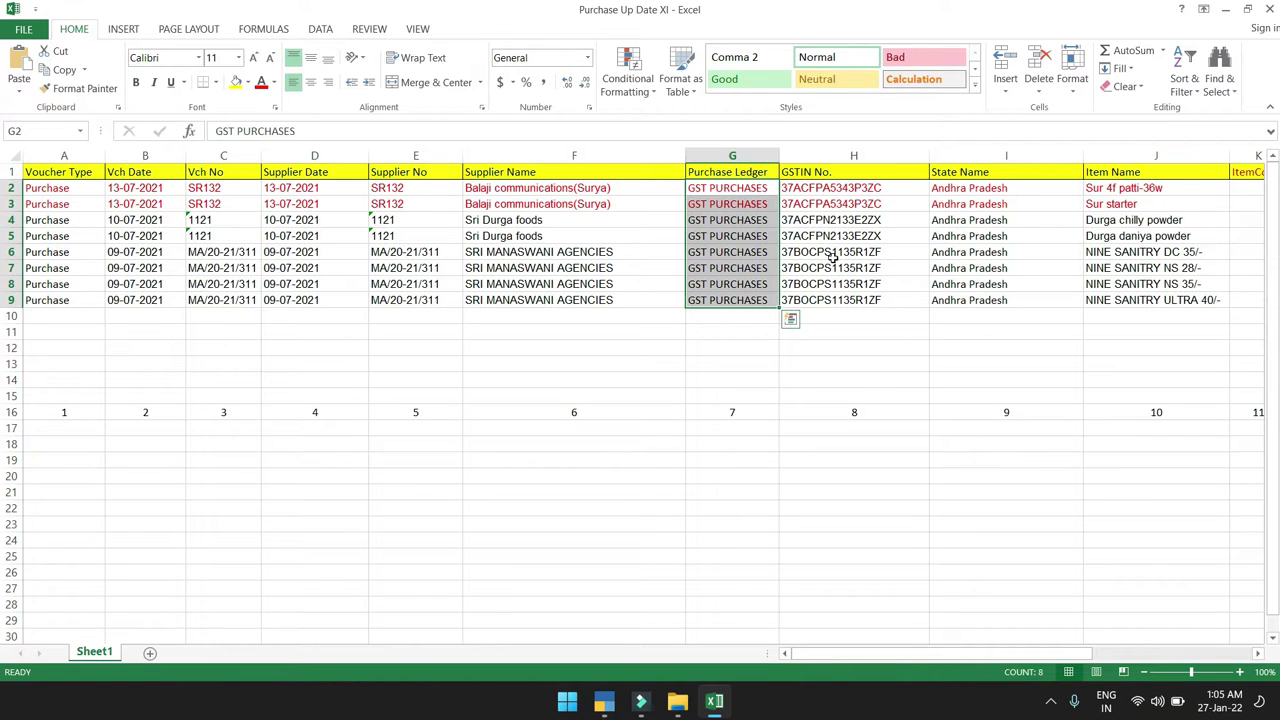
{"action": "left_click_drag", "start_coordinate": [946, 655], "coordinate": [1004, 664]}
{"action": "left_click_drag", "start_coordinate": [912, 680], "coordinate": [760, 664]}
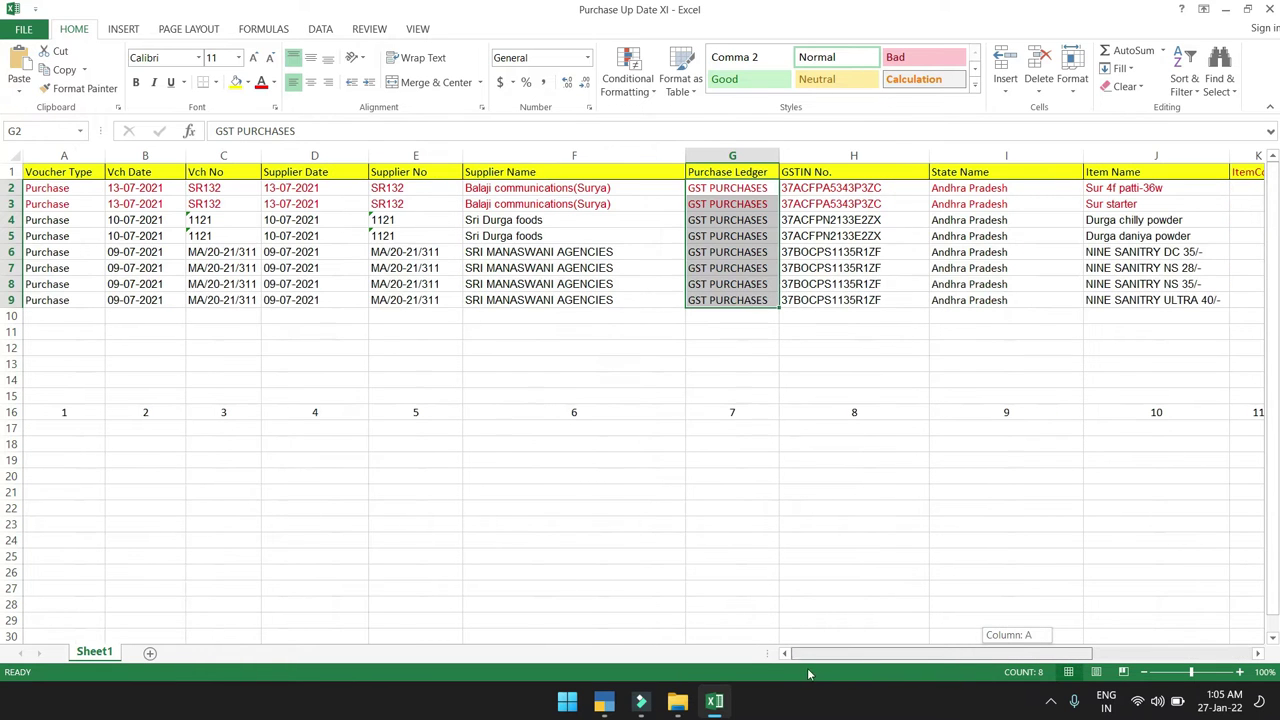
{"action": "left_click", "coordinate": [745, 553]}
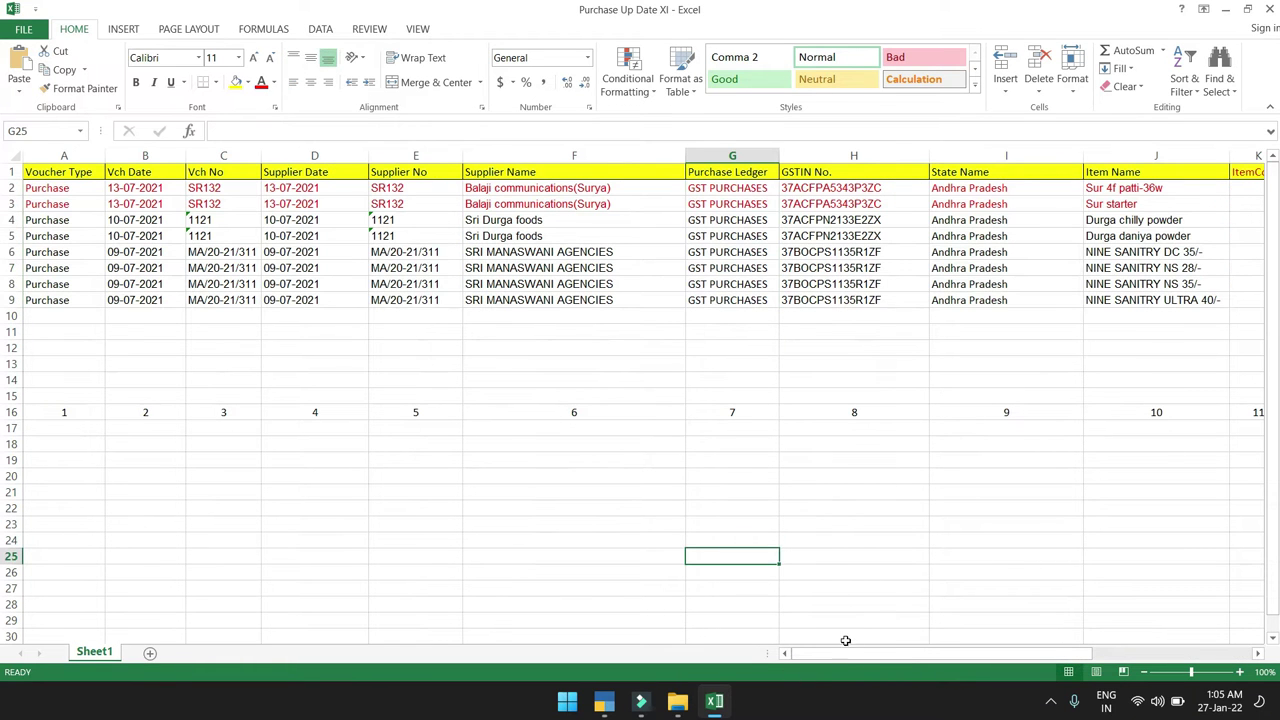
{"action": "left_click_drag", "start_coordinate": [840, 660], "coordinate": [782, 660]}
{"action": "left_click_drag", "start_coordinate": [878, 660], "coordinate": [846, 660]}
Examine the sheet's Vch Date, Vch No, Supplier Date, Supplier Name, Voucher Type and Purchase Ledger columns
{"action": "left_click_drag", "start_coordinate": [131, 172], "coordinate": [145, 268]}
{"action": "left_click_drag", "start_coordinate": [220, 174], "coordinate": [205, 299]}
{"action": "left_click_drag", "start_coordinate": [316, 172], "coordinate": [329, 337]}
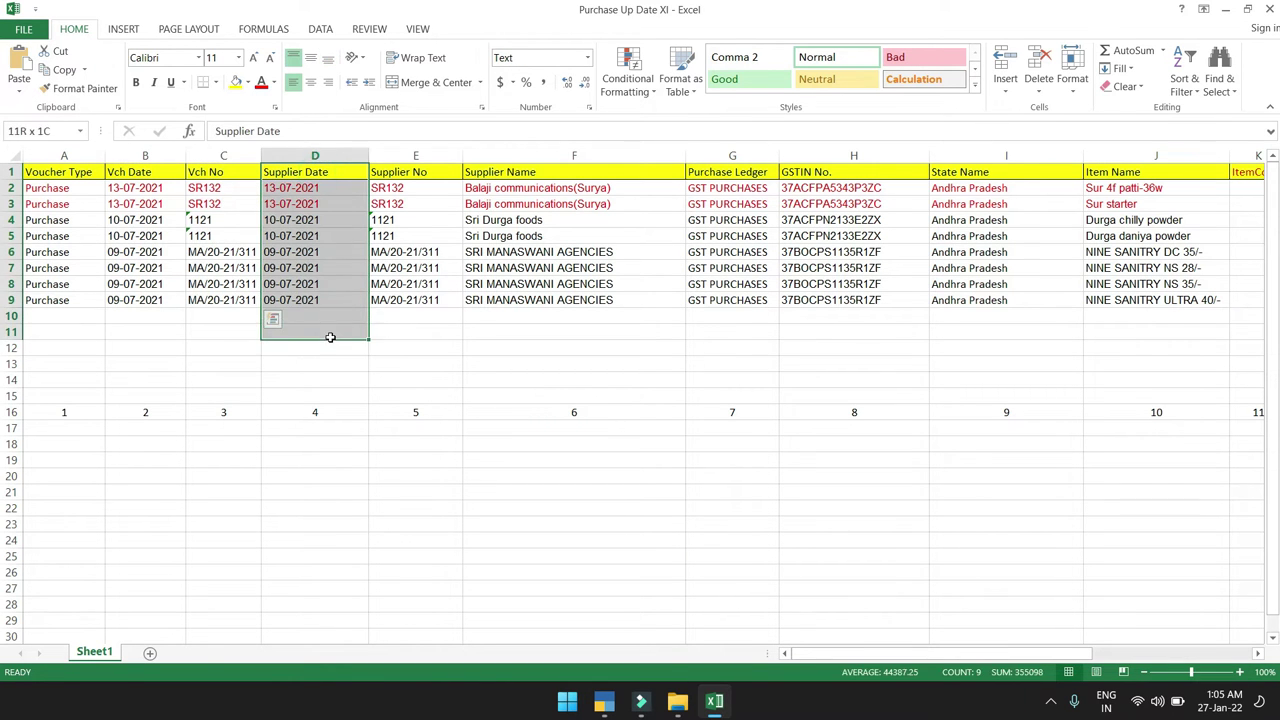
{"action": "left_click", "coordinate": [471, 343]}
{"action": "left_click_drag", "start_coordinate": [539, 173], "coordinate": [545, 299]}
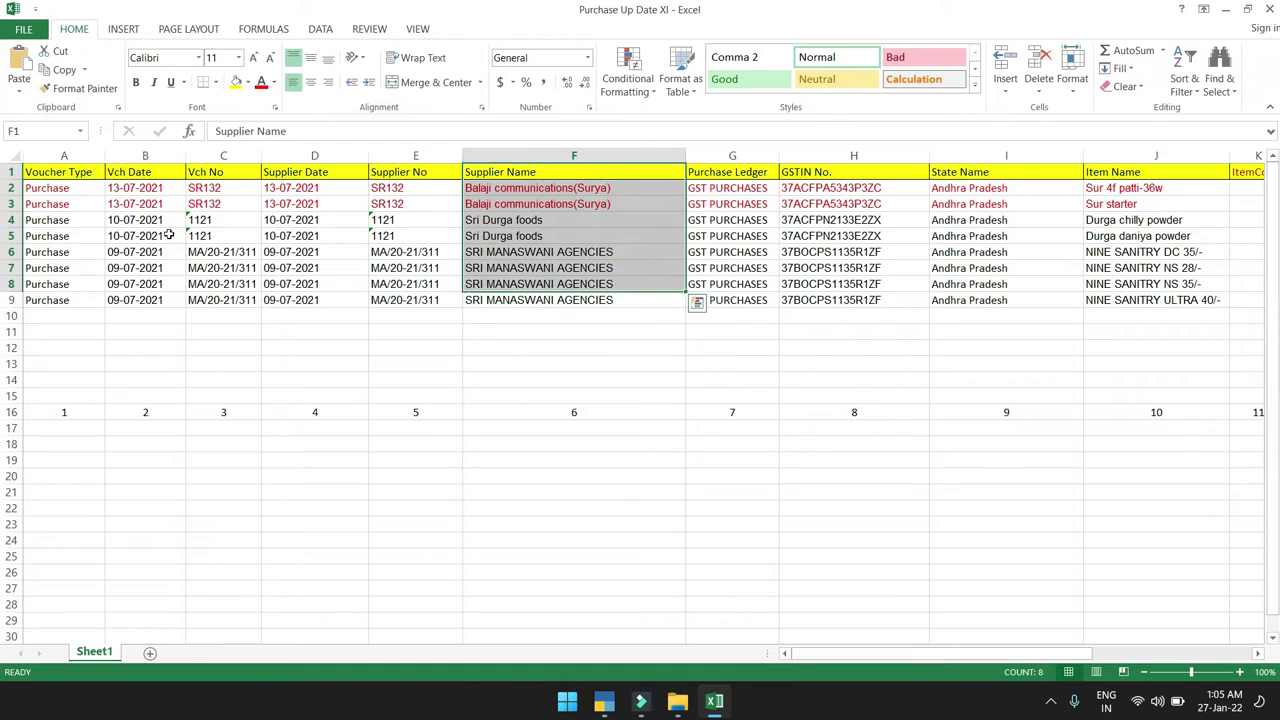
{"action": "left_click_drag", "start_coordinate": [78, 173], "coordinate": [78, 299]}
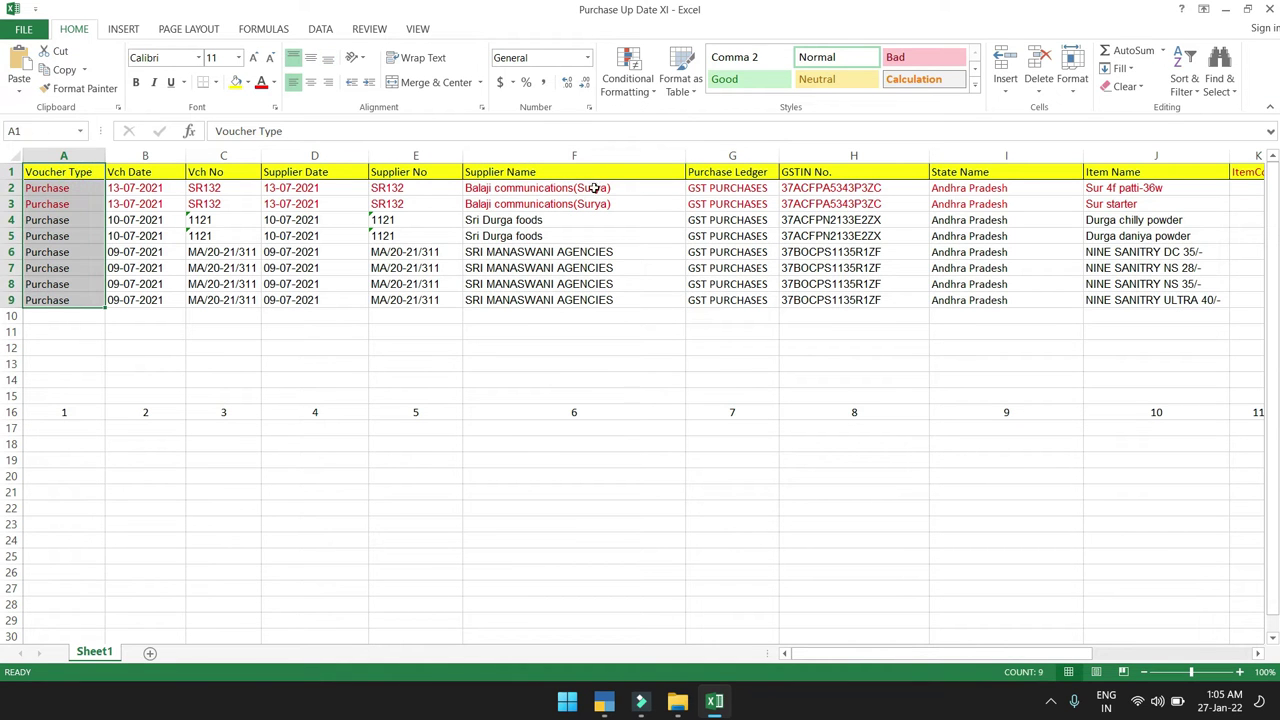
{"action": "left_click_drag", "start_coordinate": [726, 173], "coordinate": [726, 331]}
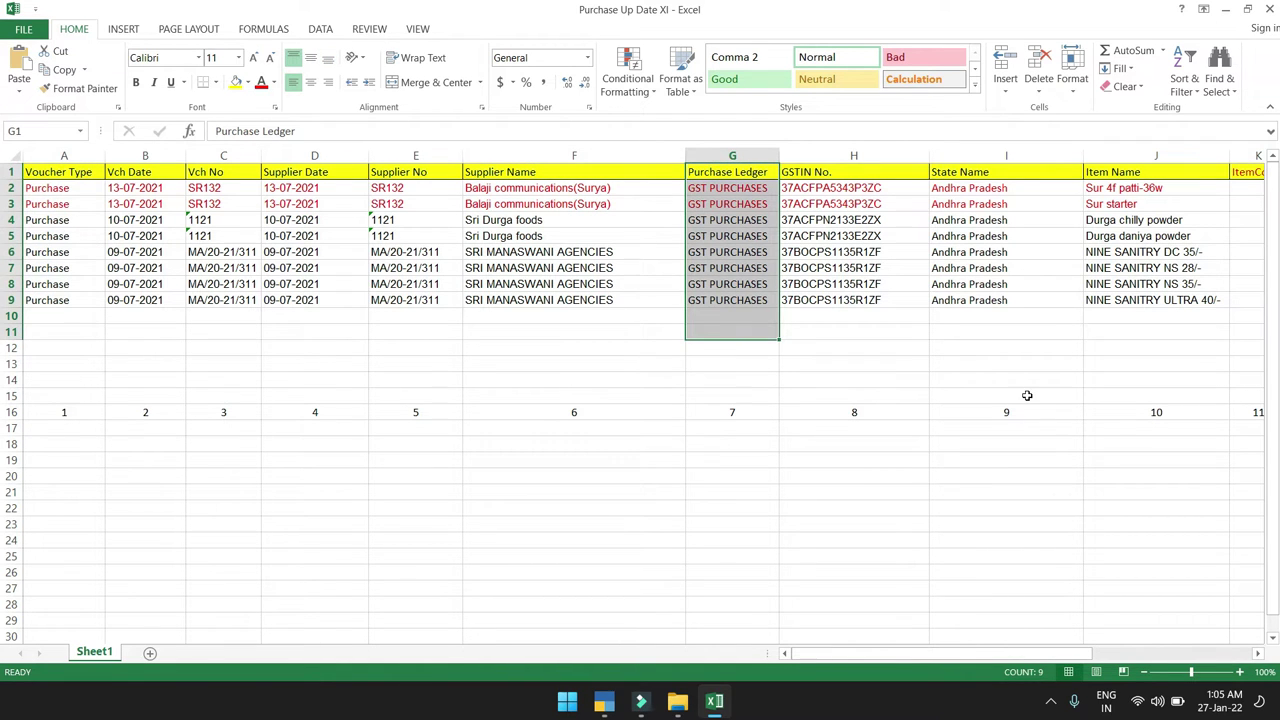
{"action": "left_click", "coordinate": [641, 488]}
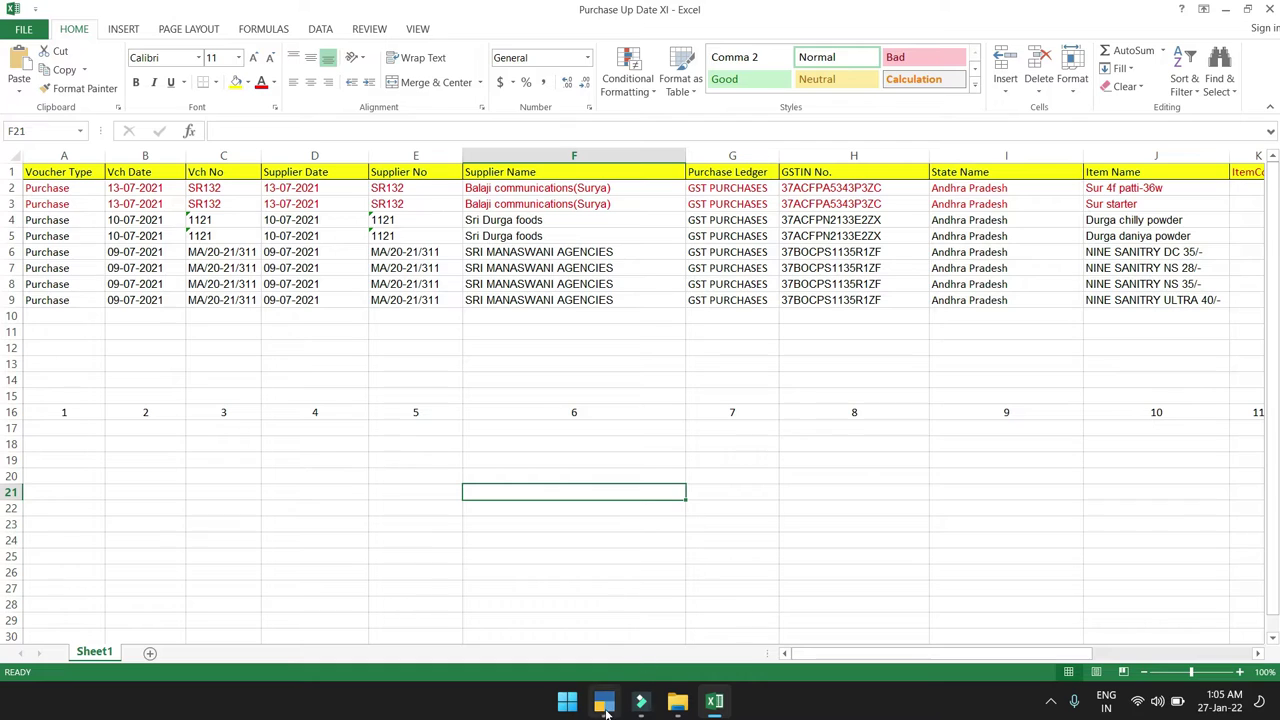
Switch to TallyPrime and view the import utility's Excel-base and voucher-base previews of all vouchers
{"action": "left_click", "coordinate": [604, 701]}
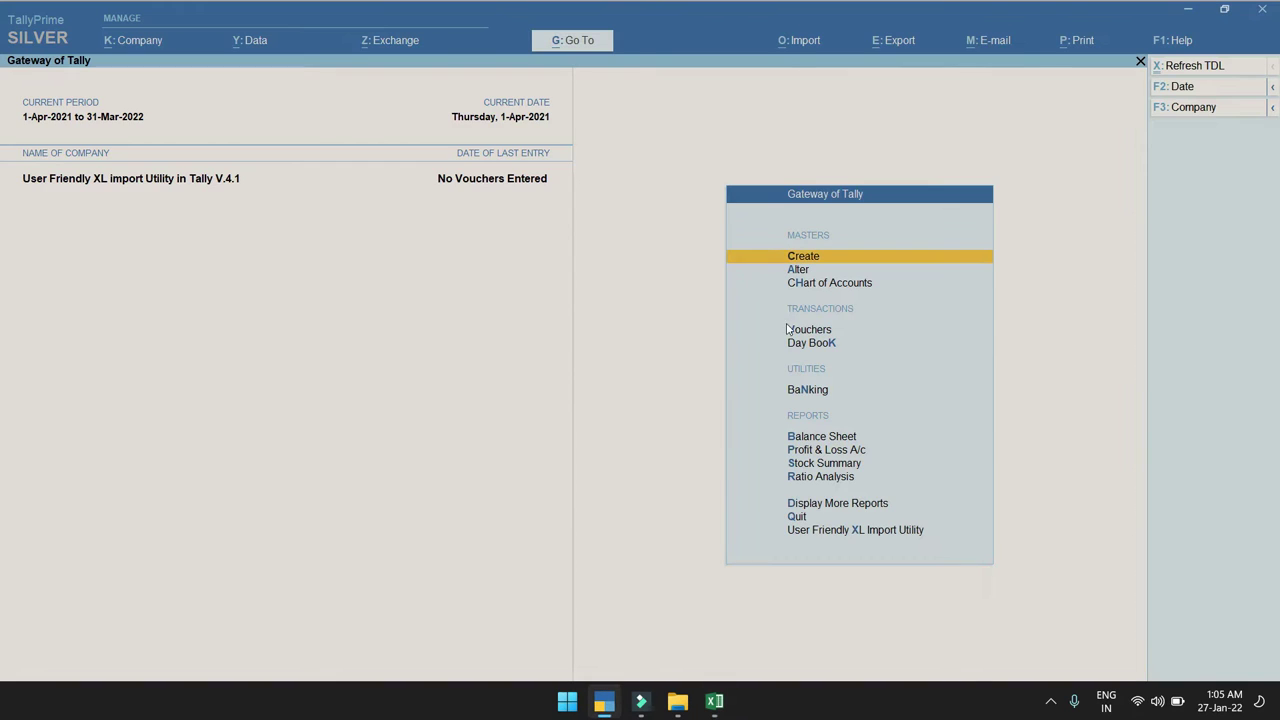
{"action": "left_click", "coordinate": [821, 532]}
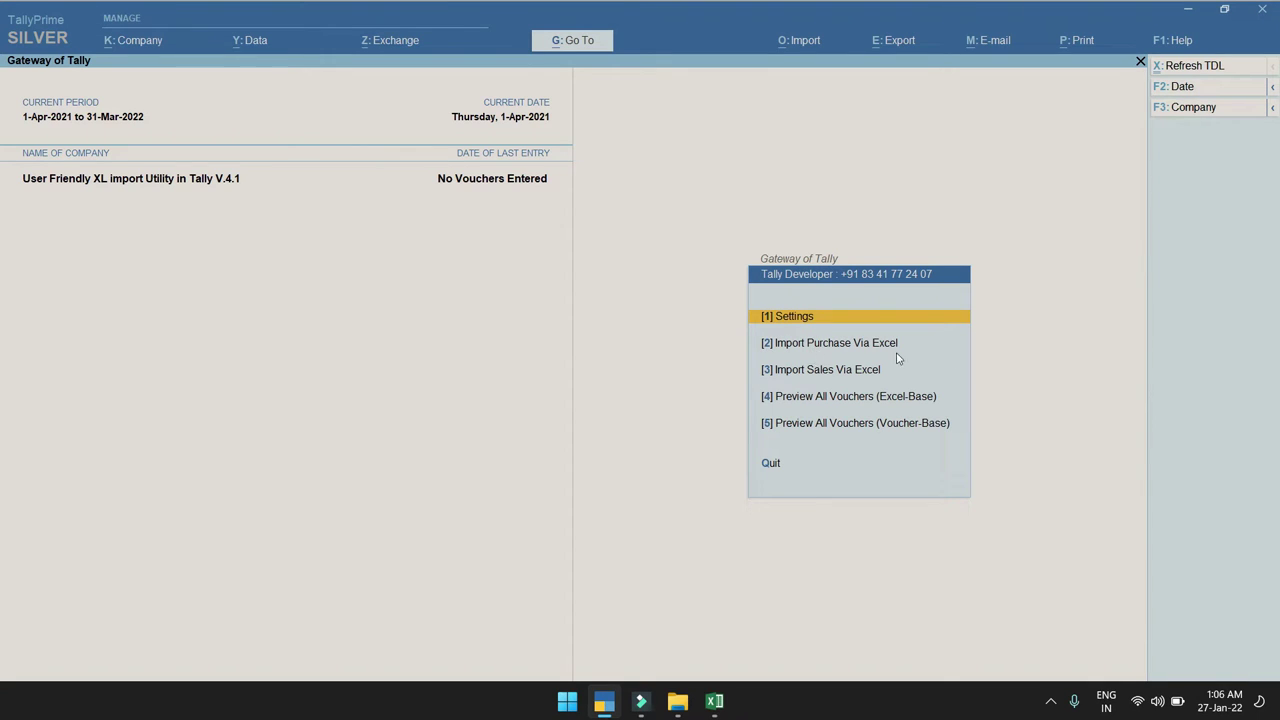
{"action": "left_click", "coordinate": [821, 404]}
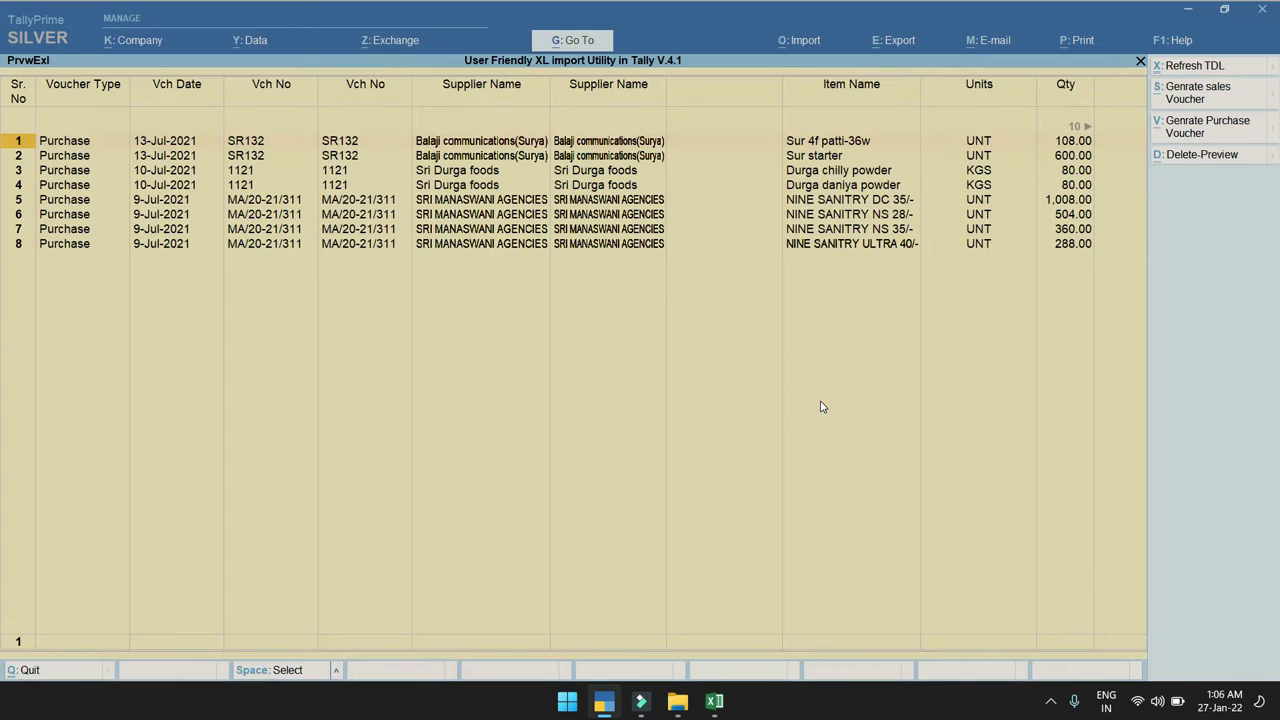
{"action": "key", "text": "Escape"}
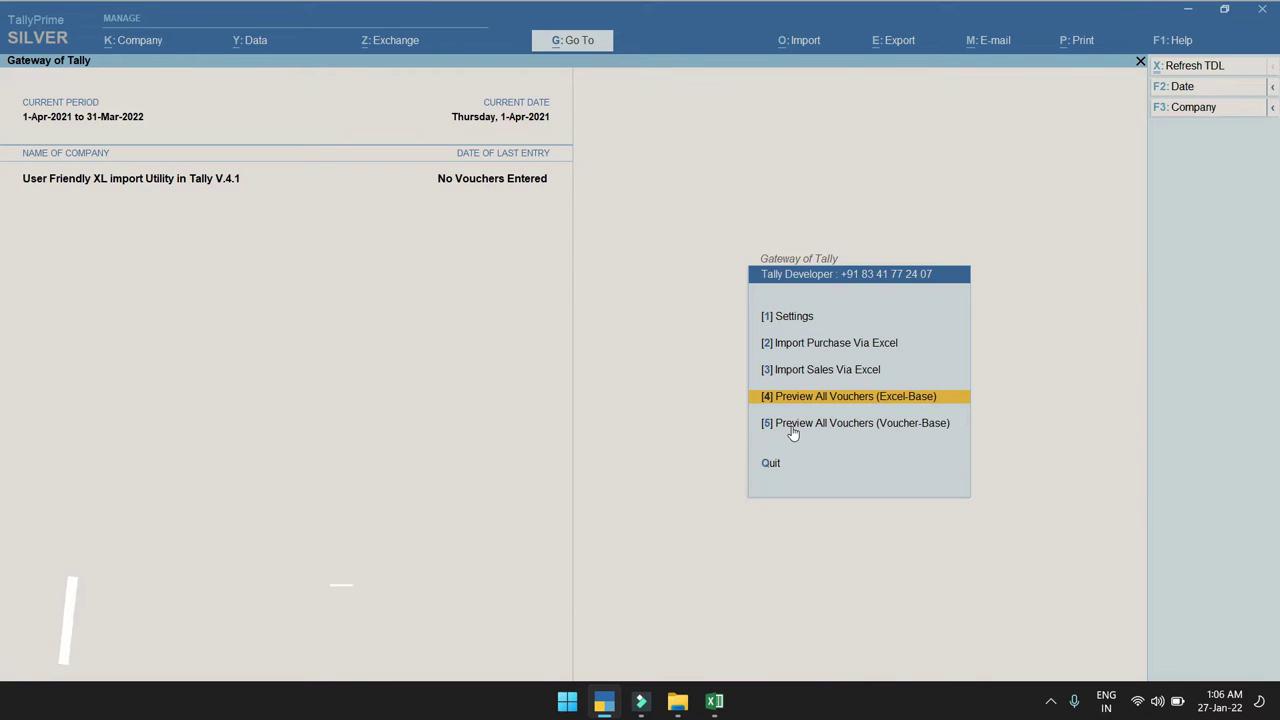
{"action": "left_click", "coordinate": [793, 432]}
{"action": "key", "text": "Escape"}
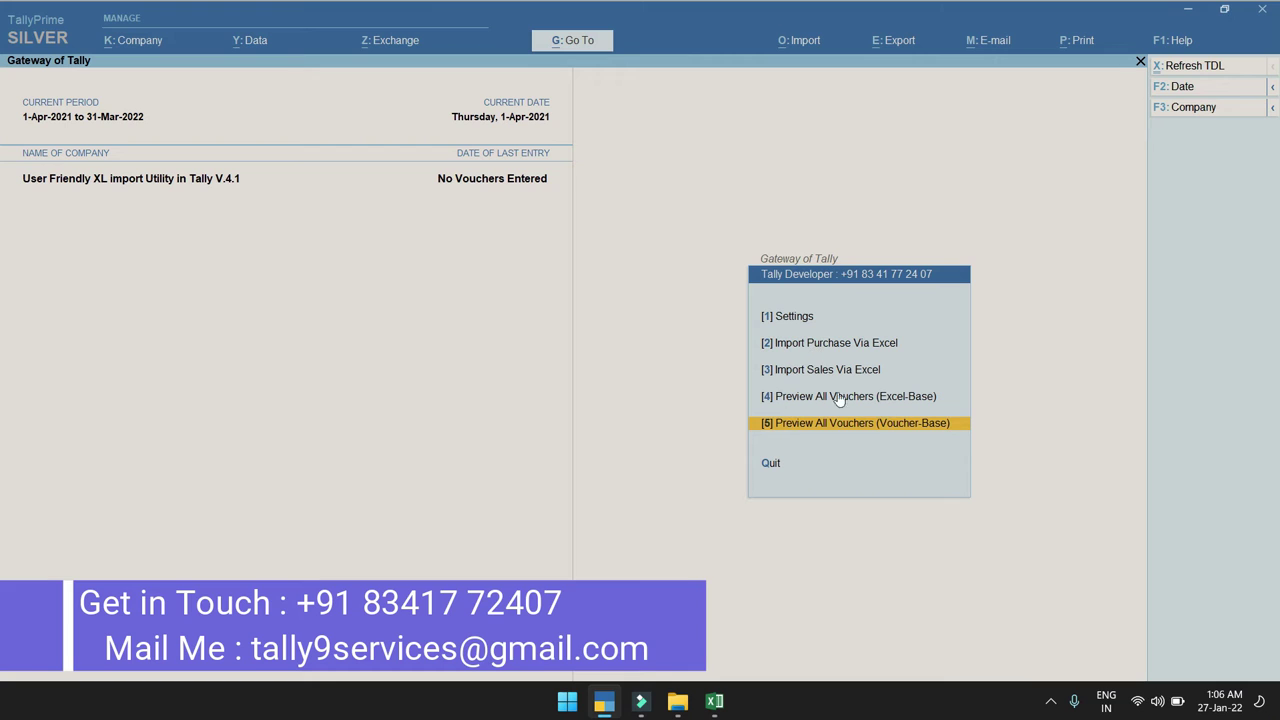
View the import utility's template settings, check the purchase workbook in Excel again, and return to the Gateway of Tally
{"action": "left_click", "coordinate": [787, 317]}
{"action": "key", "text": "Escape"}
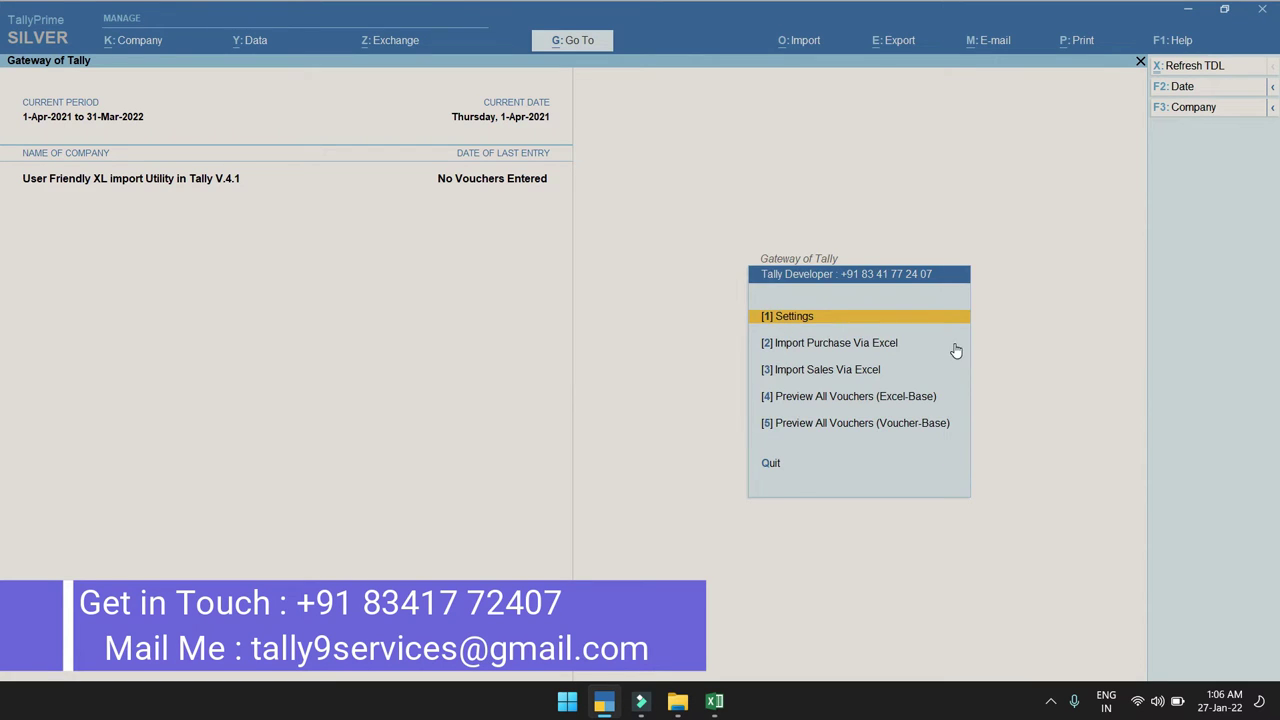
{"action": "key", "text": "Return"}
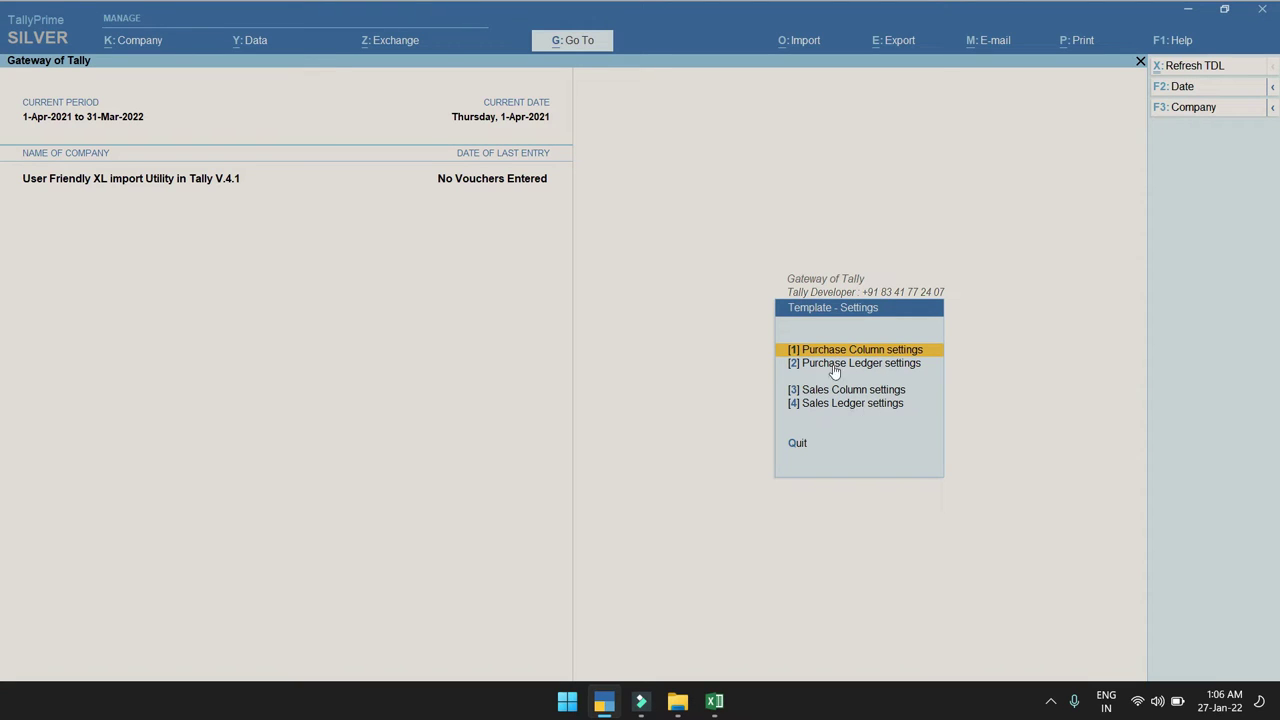
{"action": "left_click", "coordinate": [714, 700]}
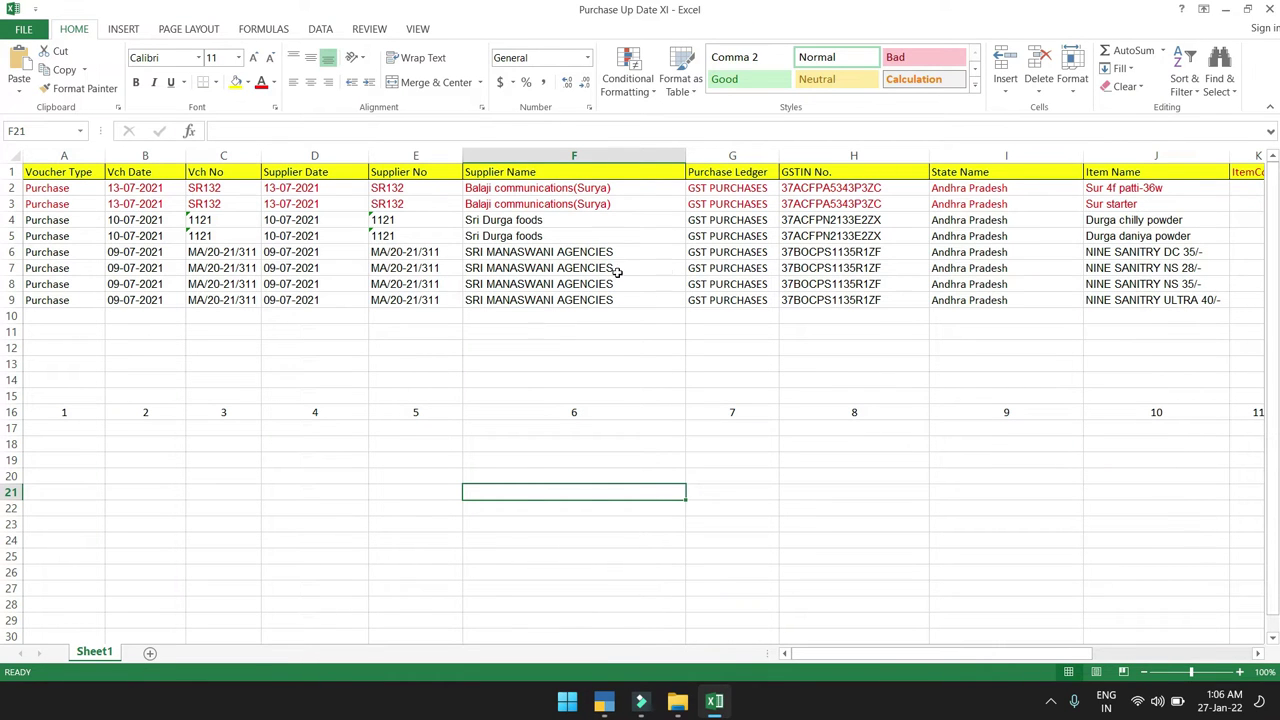
{"action": "key", "text": "alt"}
{"action": "key", "text": "alt+Tab"}
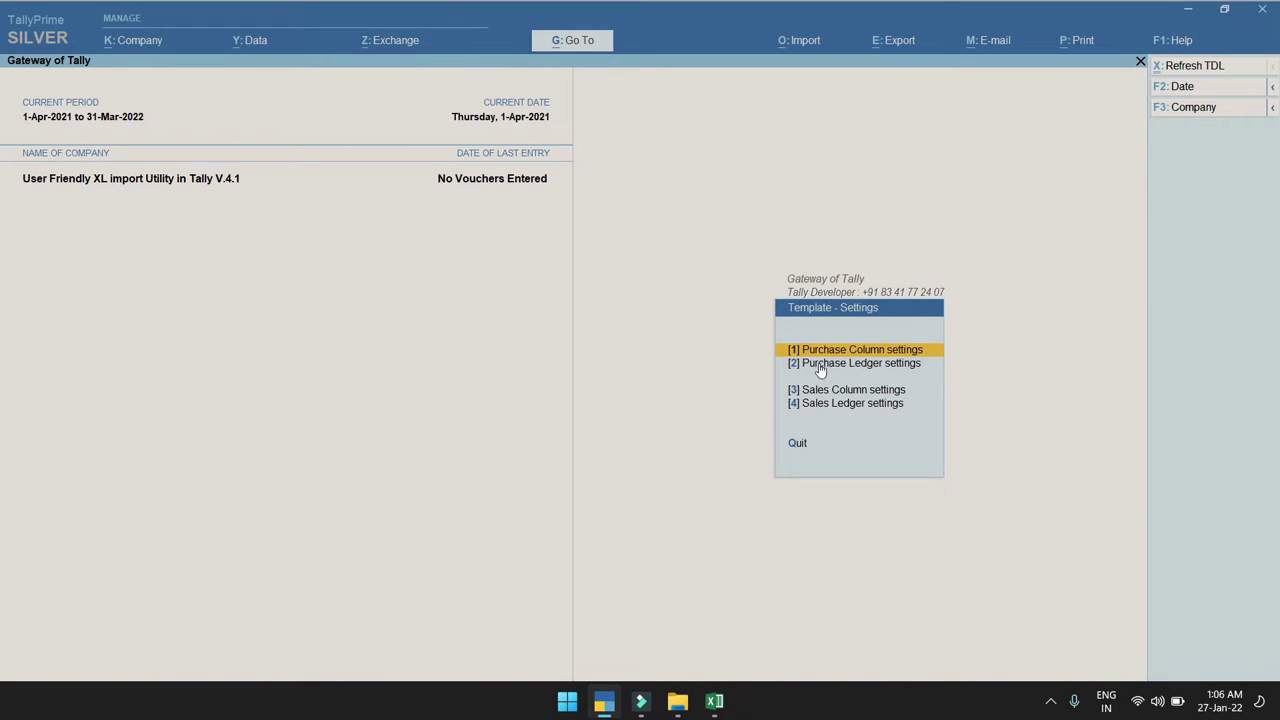
{"action": "key", "text": "Escape"}
{"action": "key", "text": "Escape"}
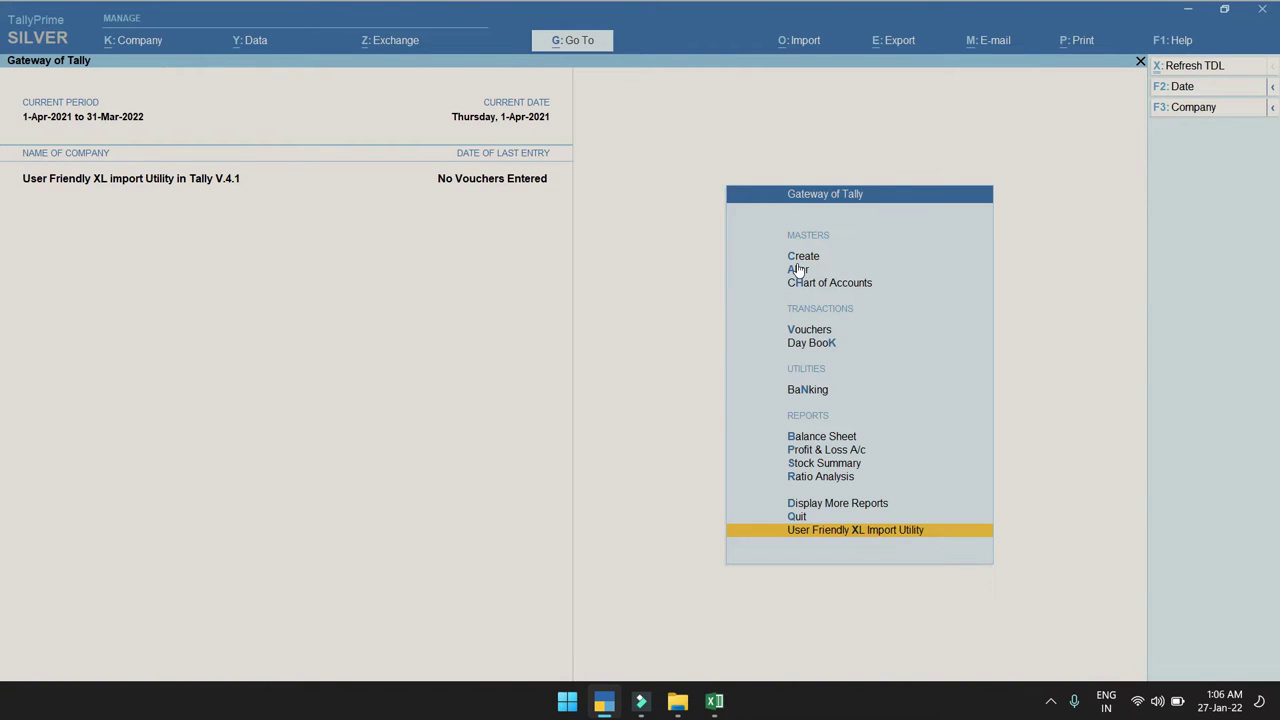
Open the ledger list for master alteration and look through the tax, purchase and sales ledgers
{"action": "left_click", "coordinate": [797, 270]}
{"action": "key", "text": "Down"}
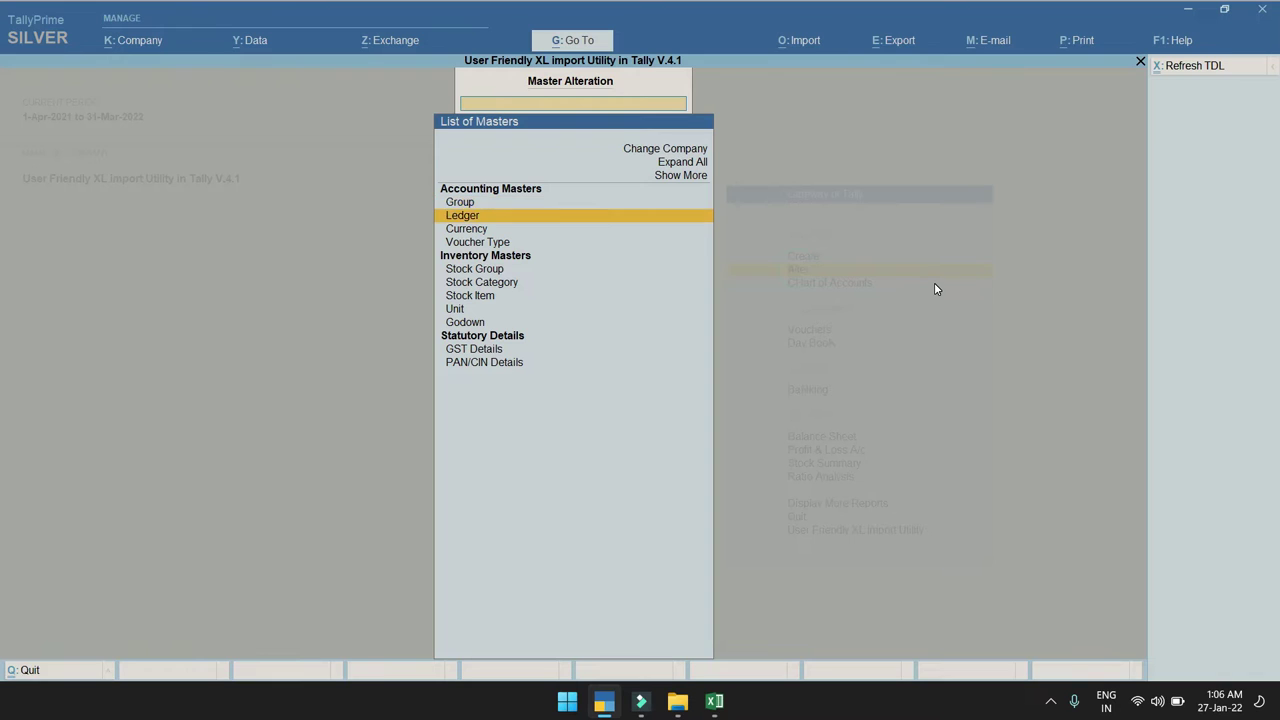
{"action": "key", "text": "Return"}
{"action": "key", "text": "Down"}
{"action": "key", "text": "Down"}
{"action": "key", "text": "Down"}
{"action": "key", "text": "Down"}
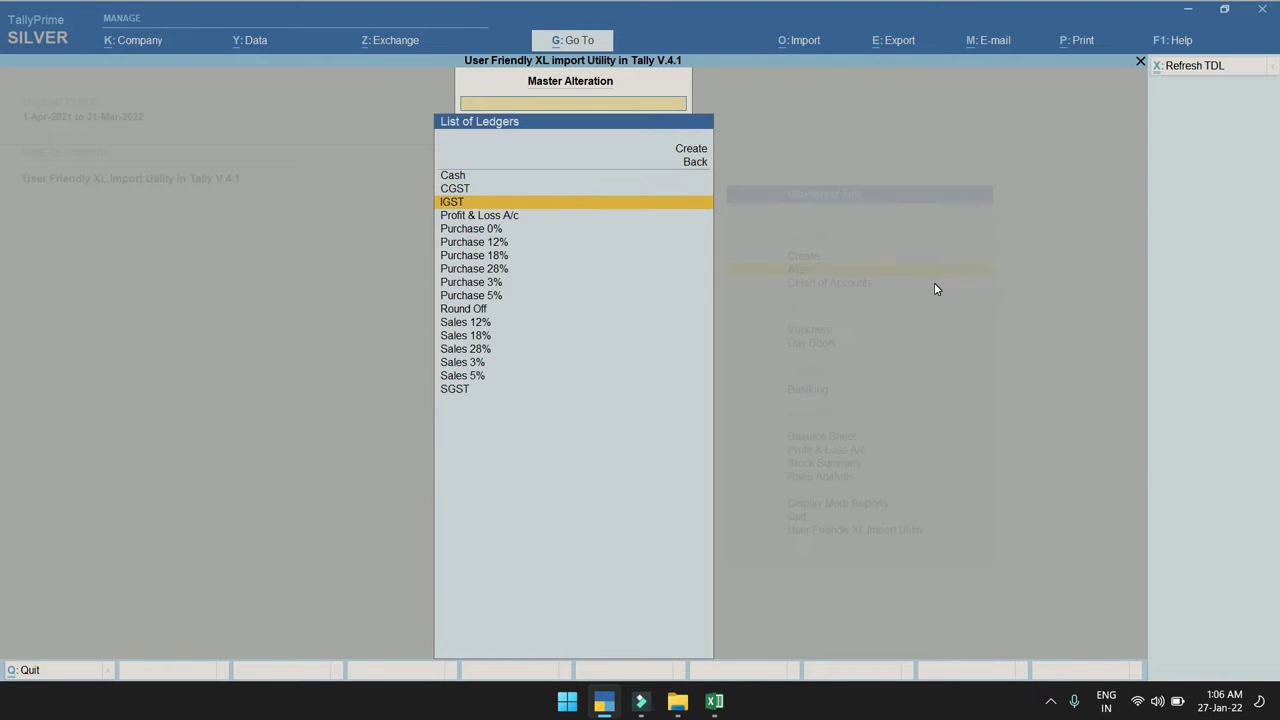
{"action": "key", "text": "Down"}
{"action": "key", "text": "Down"}
{"action": "key", "text": "Down"}
{"action": "key", "text": "Down"}
{"action": "key", "text": "Down"}
{"action": "key", "text": "Down"}
{"action": "key", "text": "Down"}
{"action": "key", "text": "Down"}
{"action": "key", "text": "Down"}
{"action": "key", "text": "Down"}
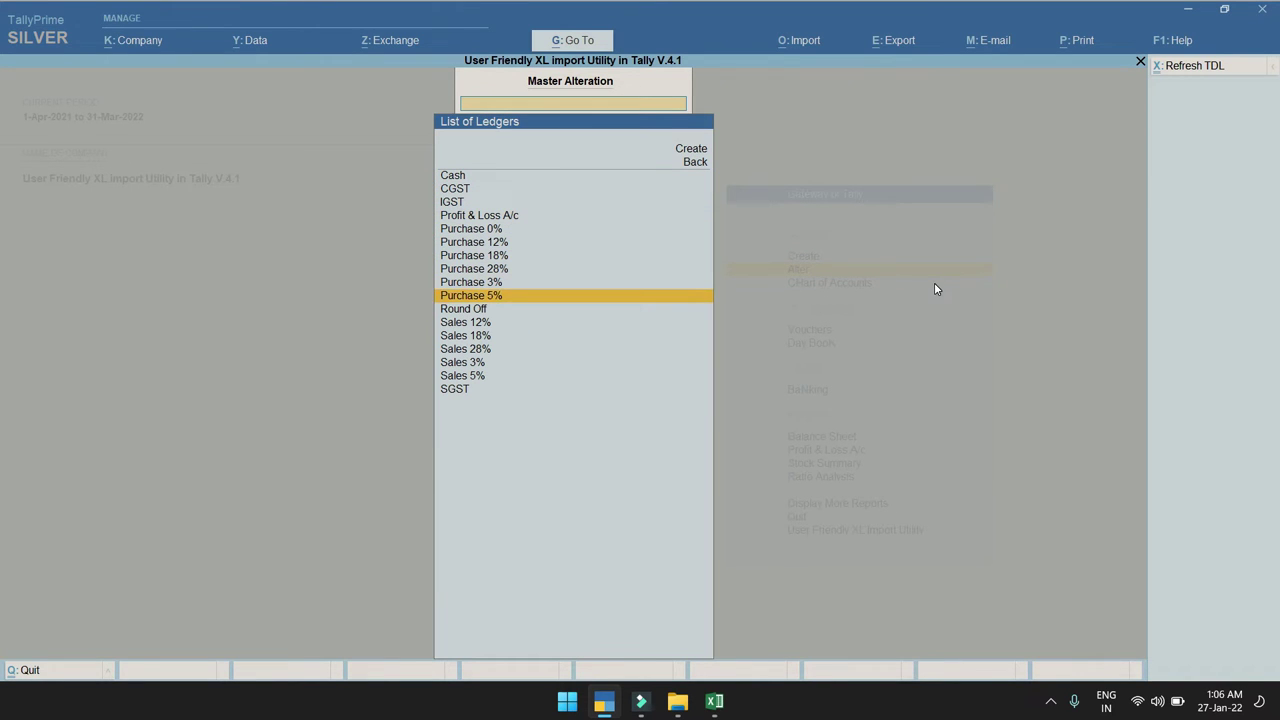
{"action": "key", "text": "Down"}
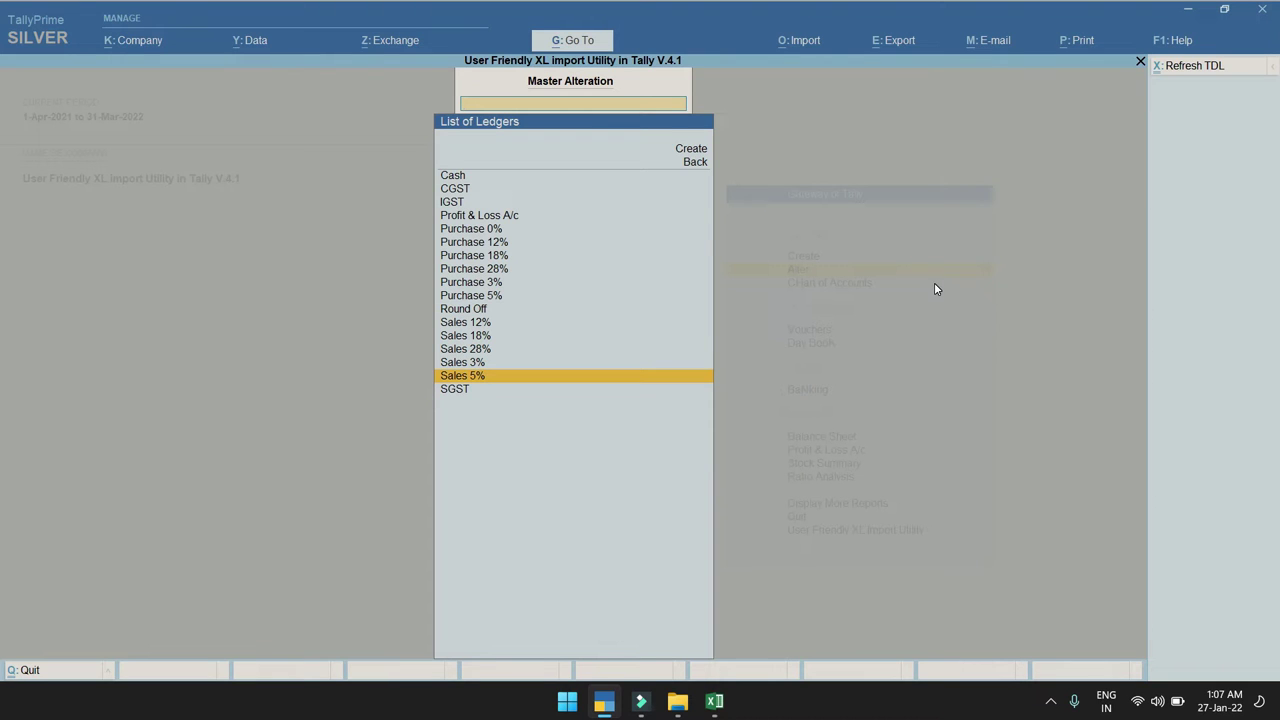
Look back through the sales ledgers and Round Off in the ledger list, and return to the Gateway of Tally
{"action": "key", "text": "Up"}
{"action": "key", "text": "Up"}
{"action": "key", "text": "Up"}
{"action": "key", "text": "Up"}
{"action": "key", "text": "Up"}
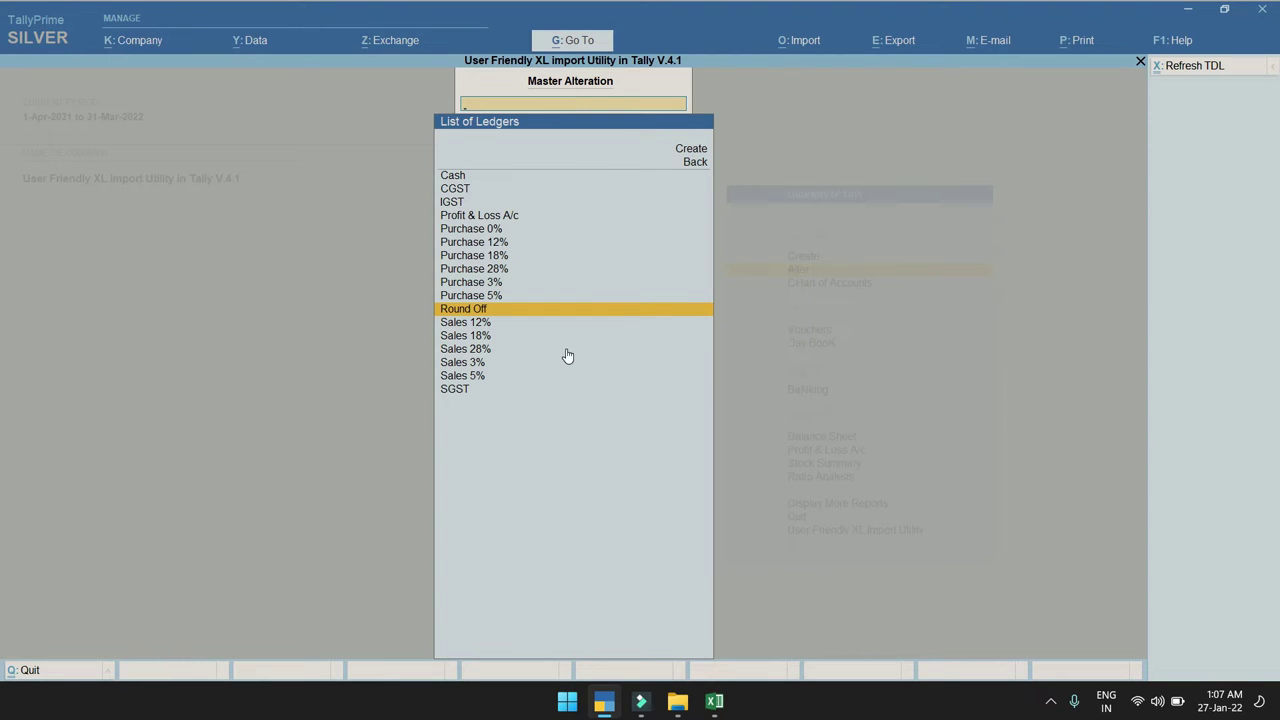
{"action": "key", "text": "Escape"}
{"action": "key", "text": "Escape"}
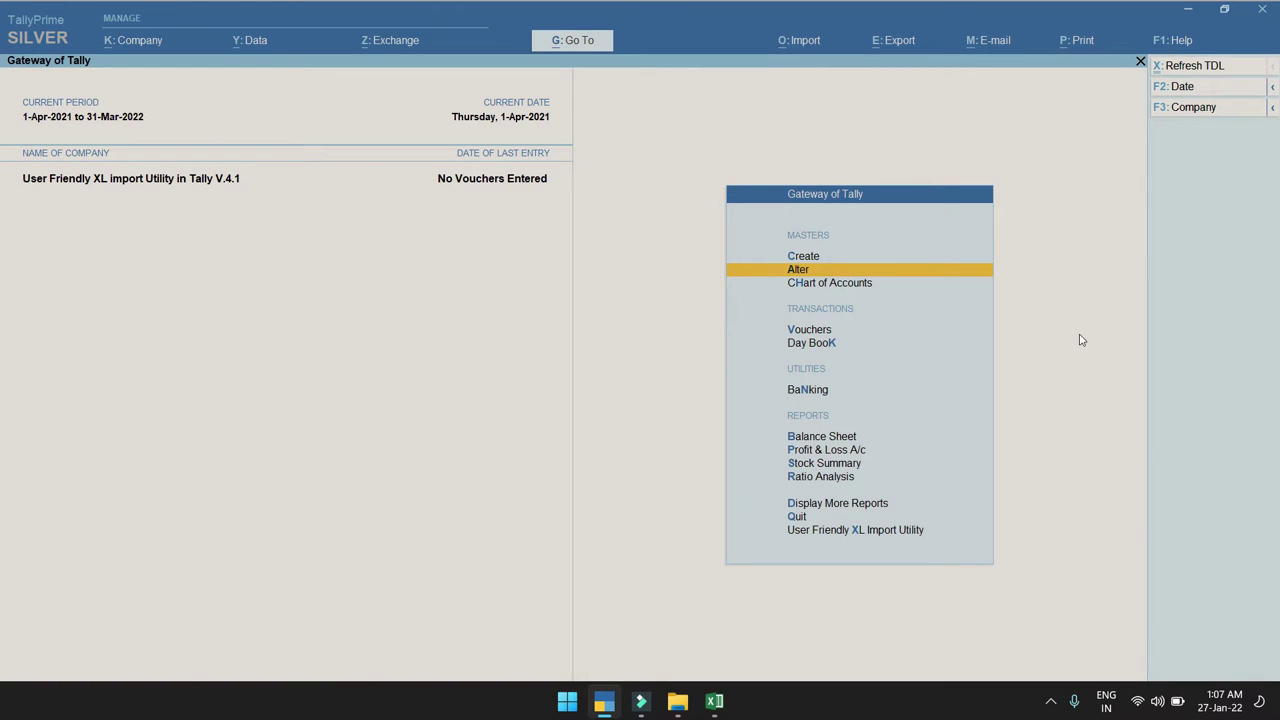
{"action": "key", "text": "Escape"}
{"action": "key", "text": "n"}
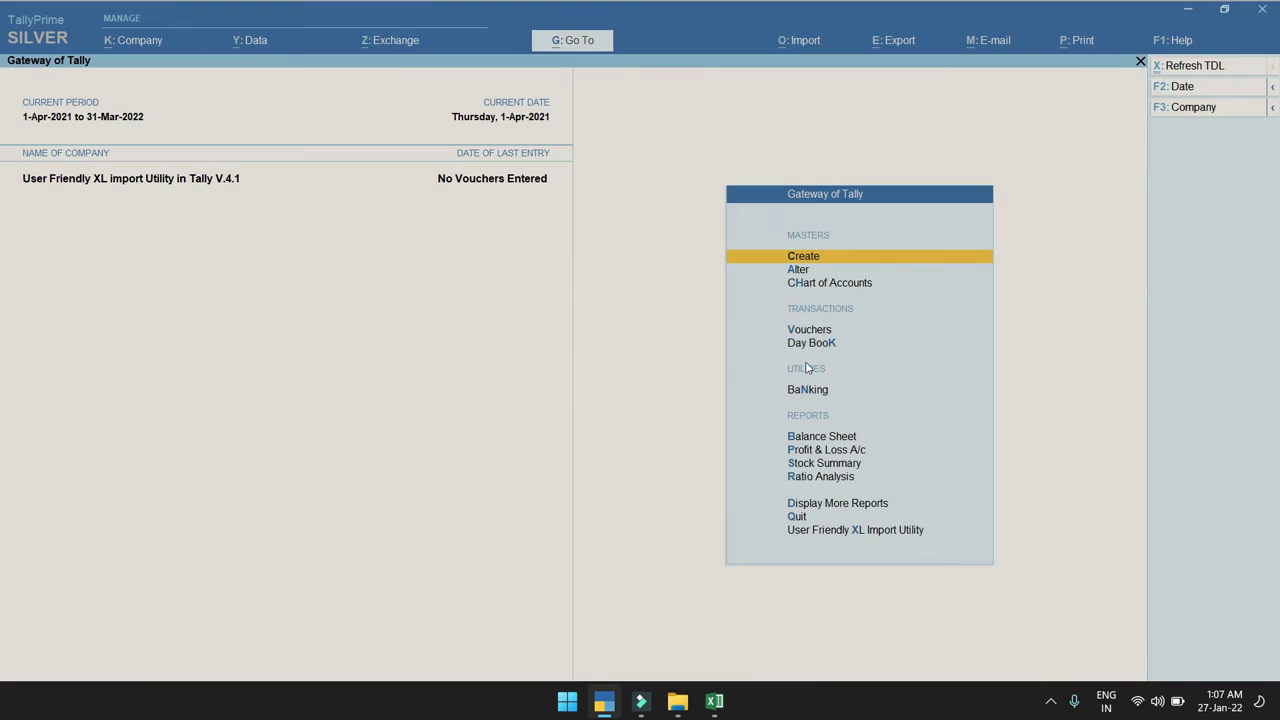
Open the Purchase Column settings in the User Friendly XL Import Utility's template settings
{"action": "left_click", "coordinate": [829, 532]}
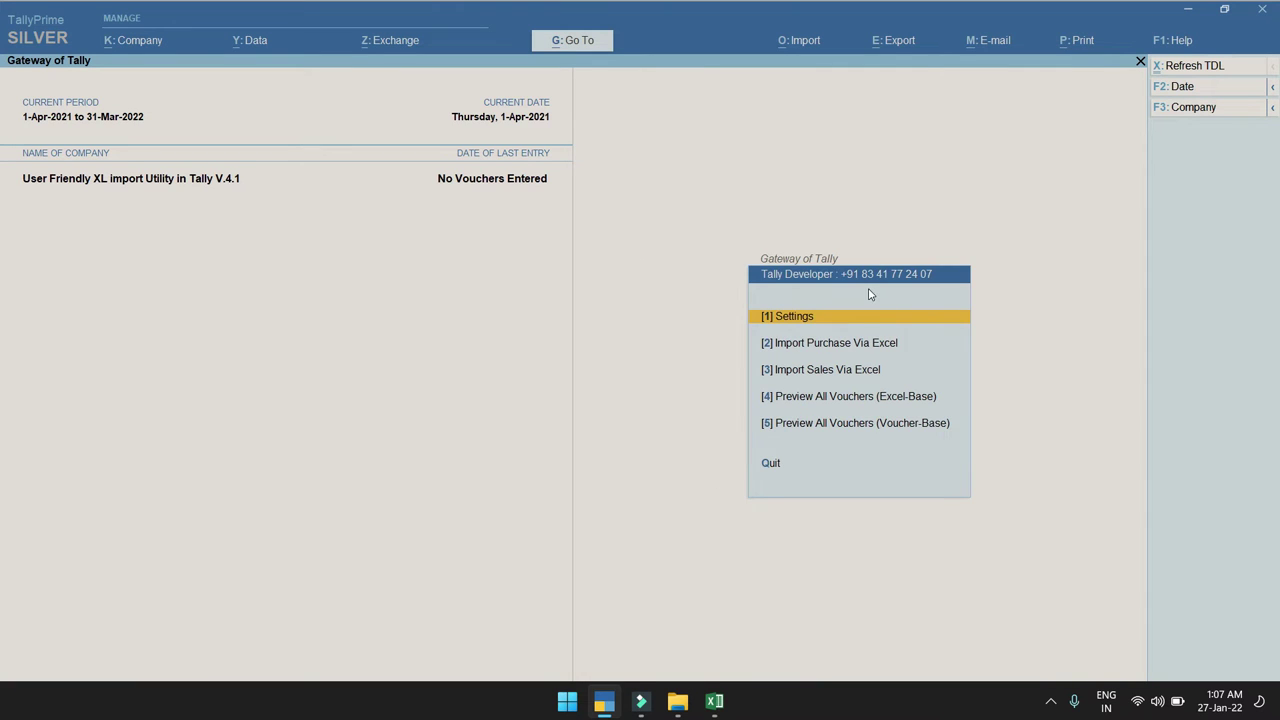
{"action": "key", "text": "Return"}
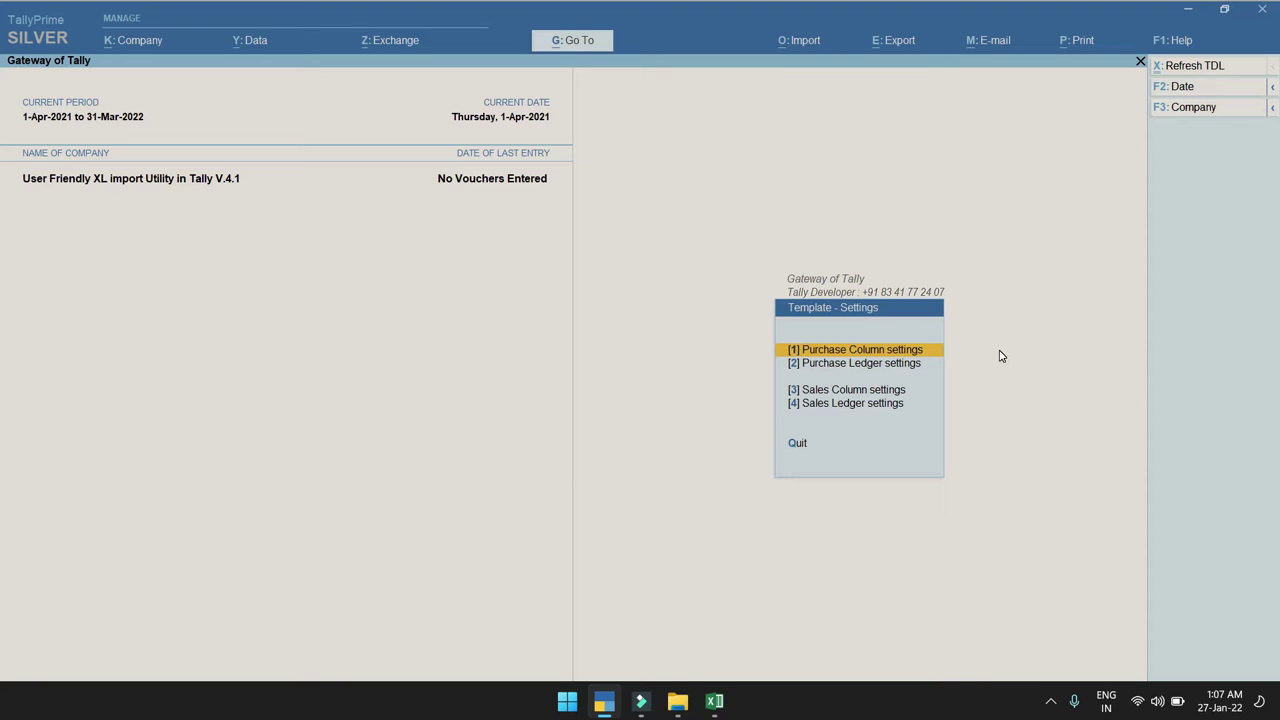
{"action": "key", "text": "Return"}
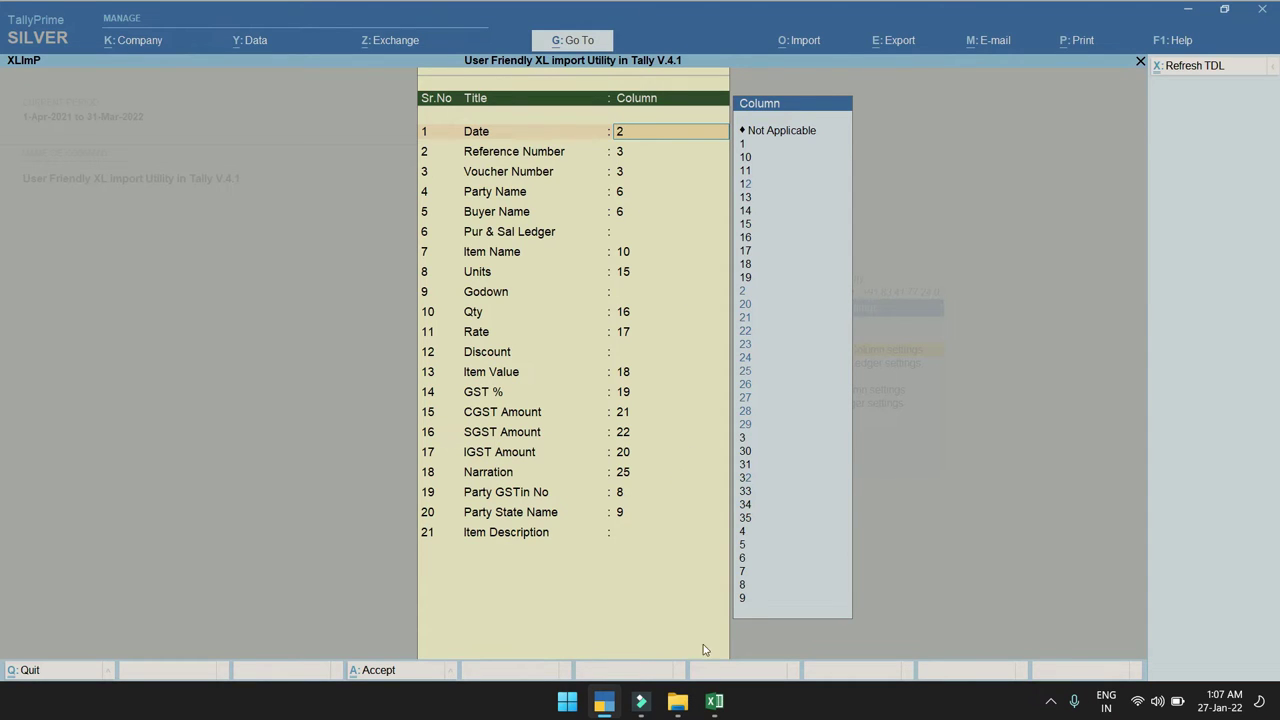
Check the Vch Date column's number in the Excel purchase sheet and map the Date field to column 2 in TallyPrime
{"action": "left_click", "coordinate": [715, 703]}
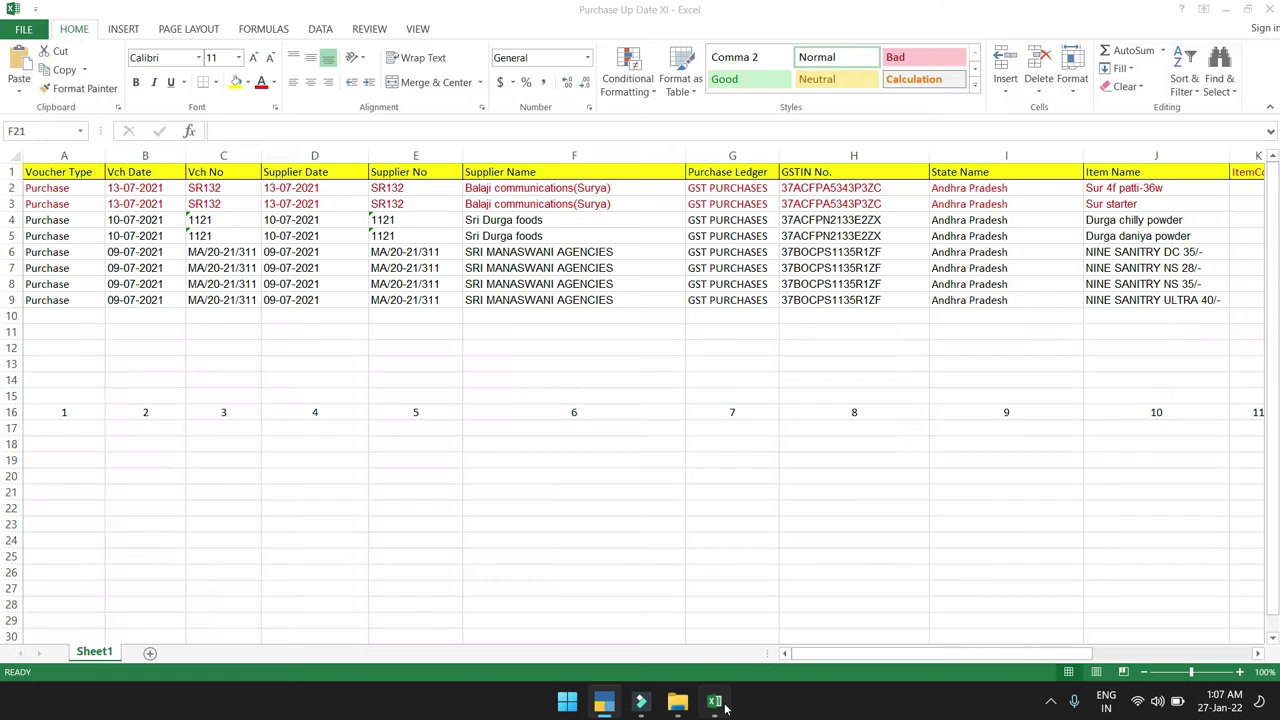
{"action": "left_click", "coordinate": [77, 412]}
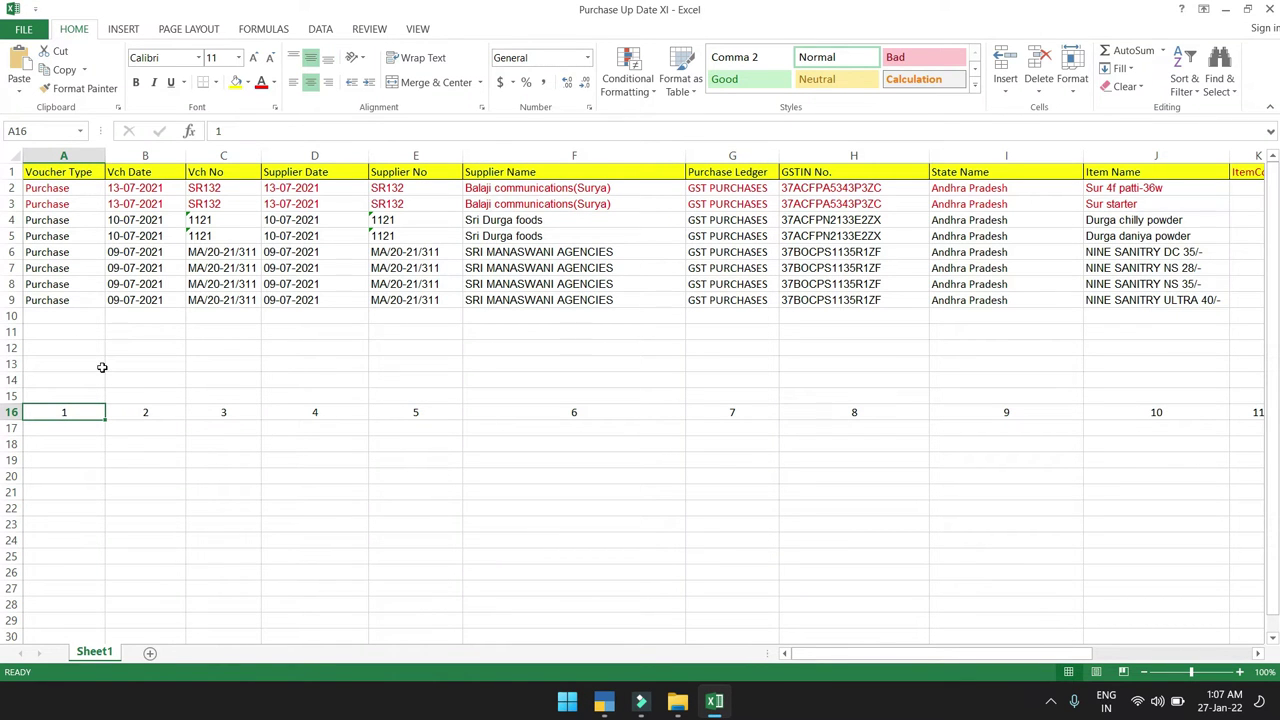
{"action": "left_click", "coordinate": [155, 411]}
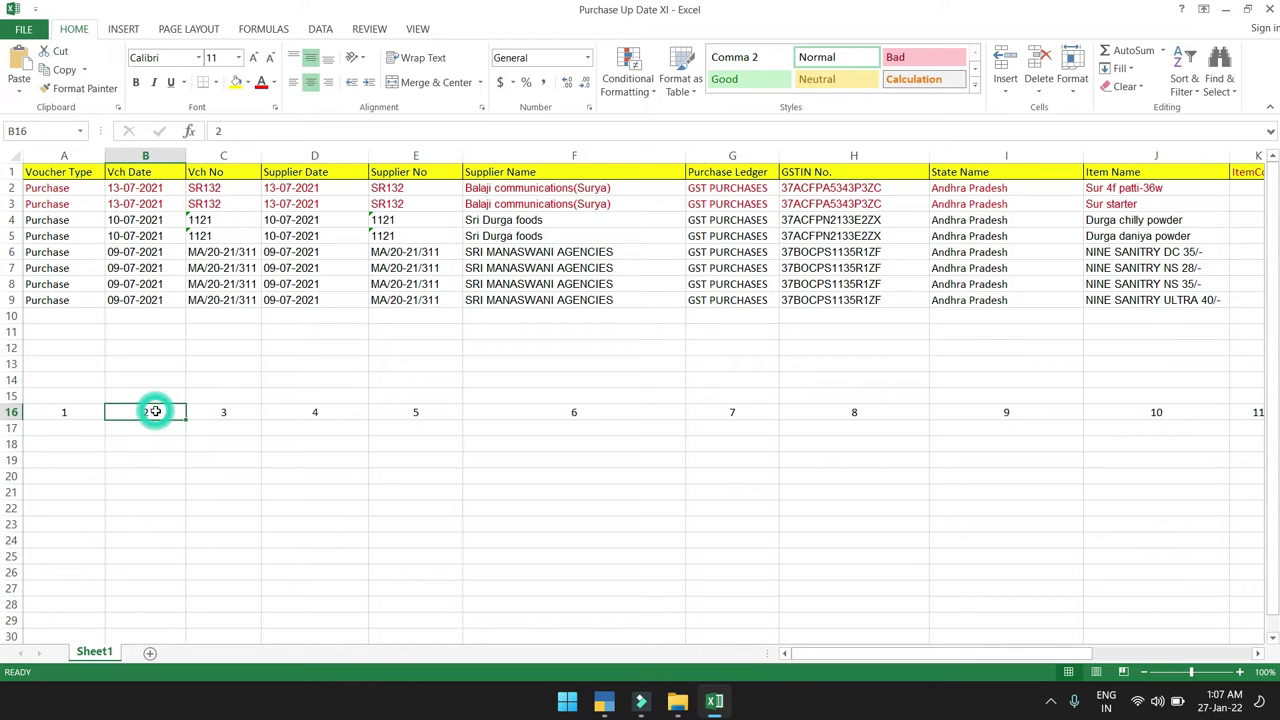
{"action": "key", "text": "alt+Tab"}
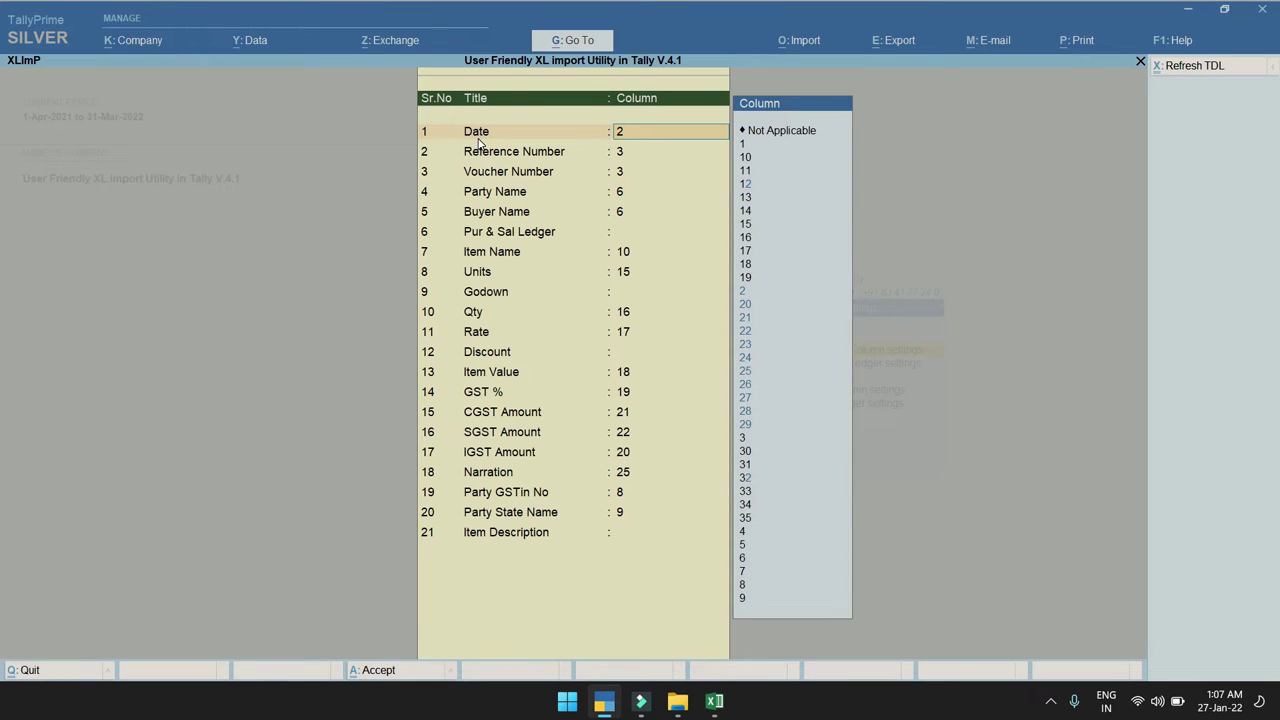
{"action": "left_click", "coordinate": [629, 141]}
{"action": "key", "text": "alt+Tab"}
{"action": "left_click", "coordinate": [48, 368]}
{"action": "left_click", "coordinate": [163, 410]}
{"action": "key", "text": "alt+Tab"}
{"action": "key", "text": "Return"}
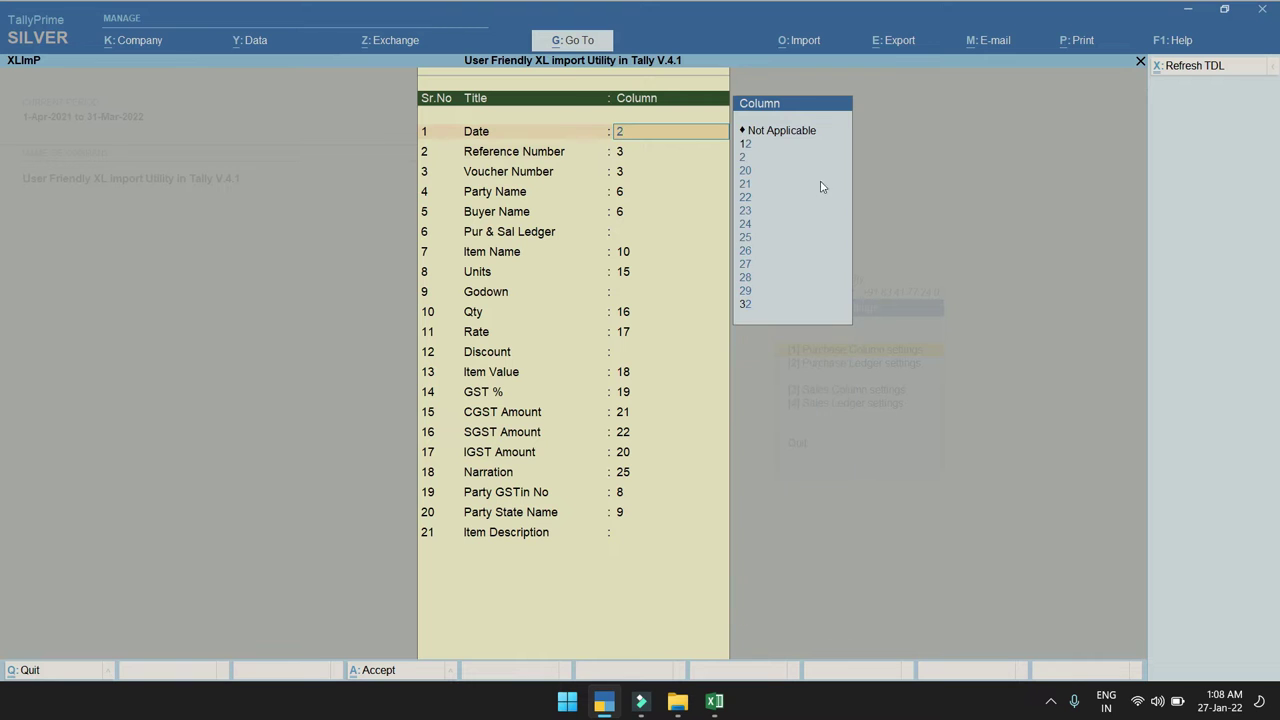
Check the Vch No column in the Excel sheet and map both Reference Number and Voucher Number to column 3
{"action": "key", "text": "alt+Tab"}
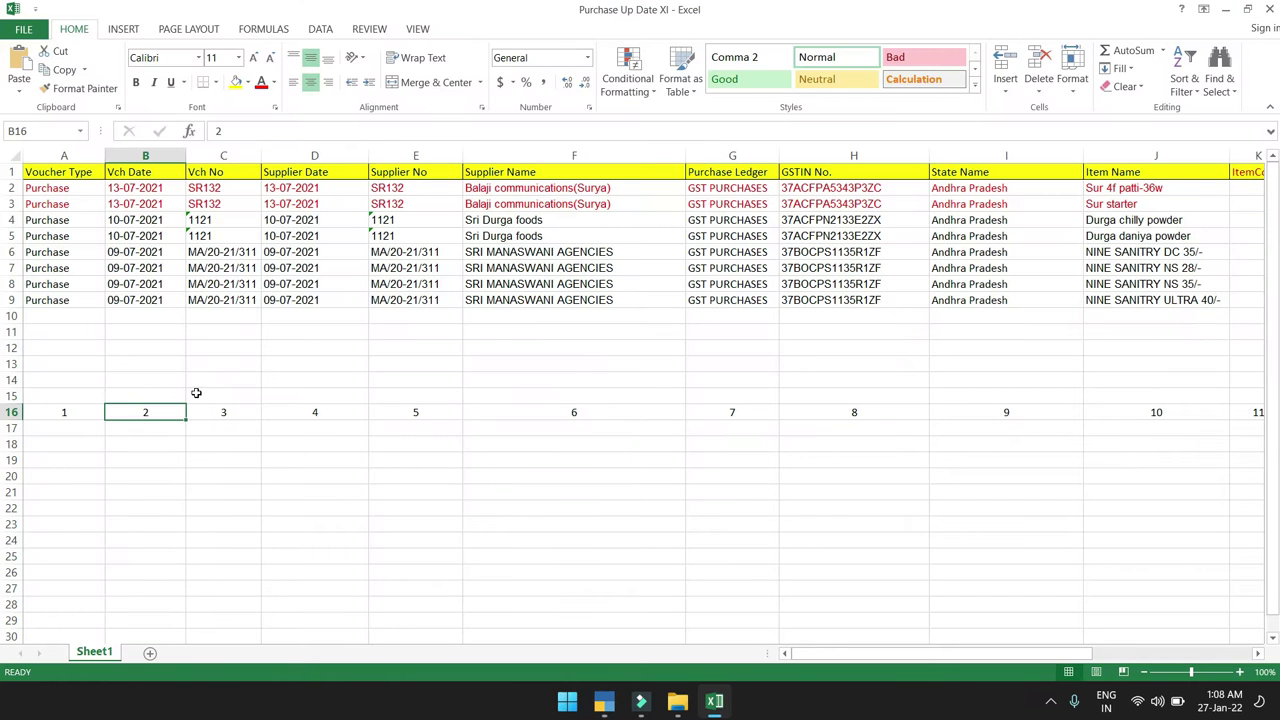
{"action": "left_click", "coordinate": [243, 411]}
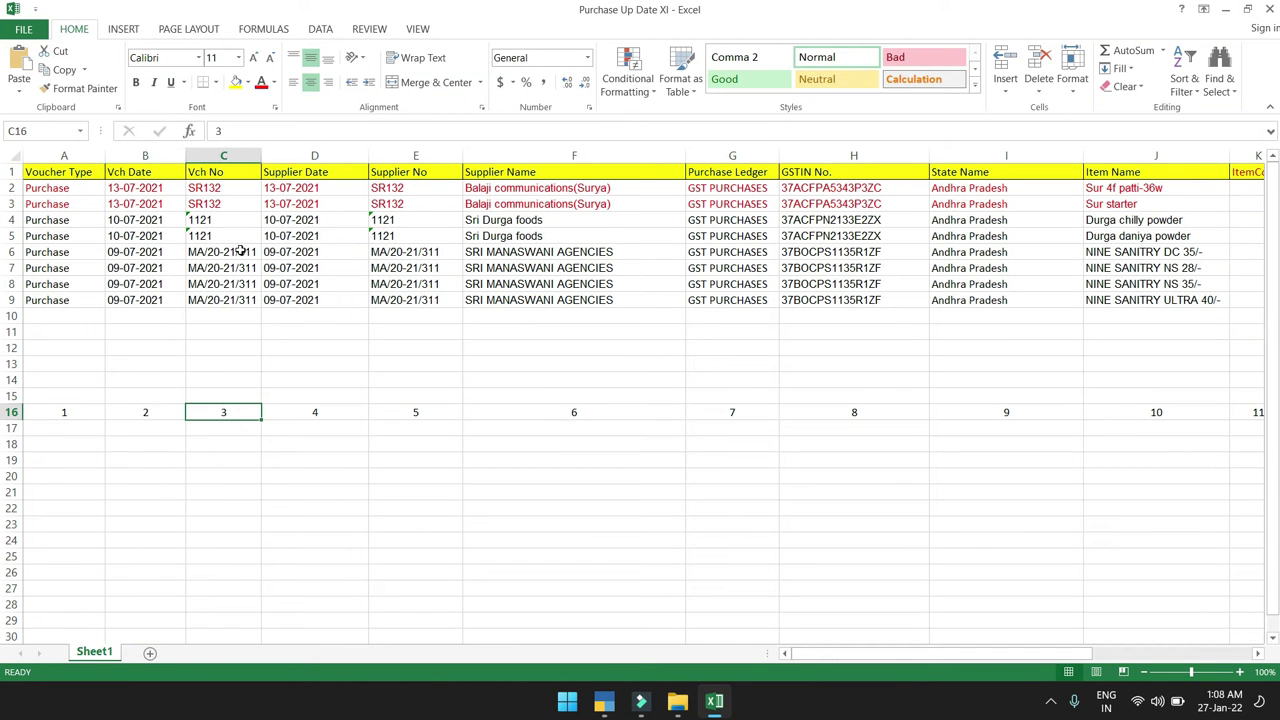
{"action": "key", "text": "alt+Tab"}
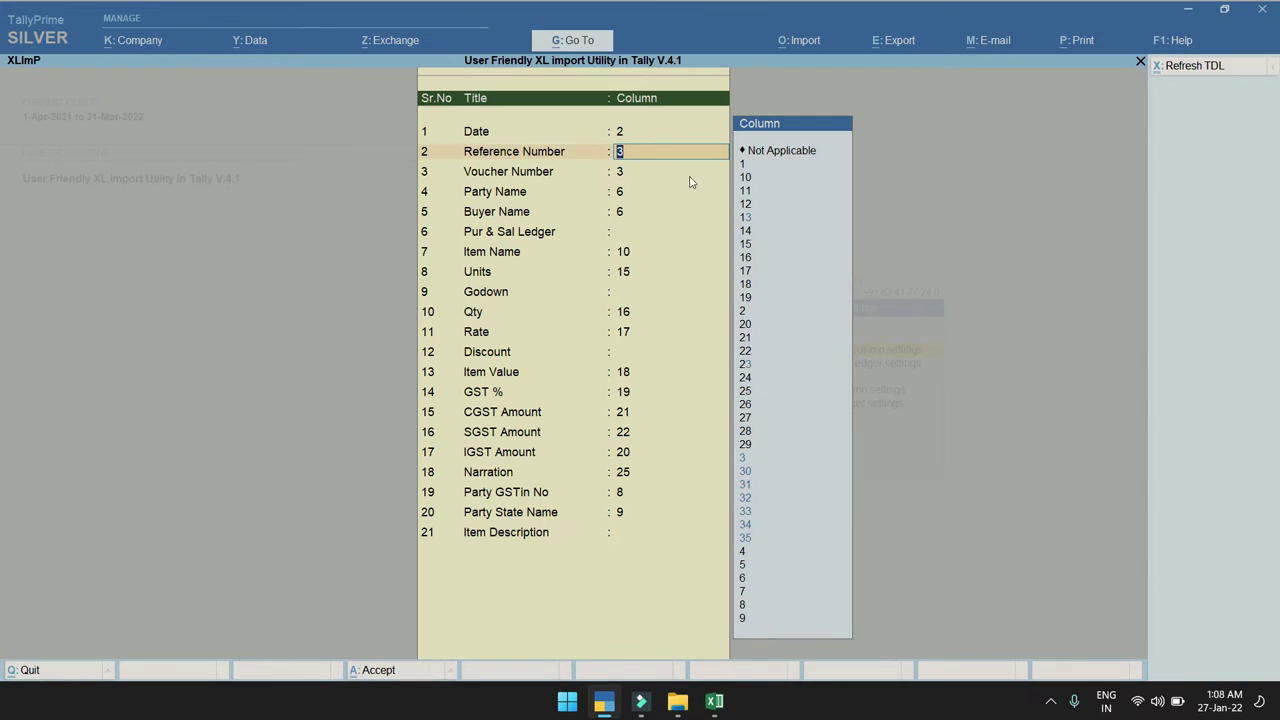
{"action": "key", "text": "Return"}
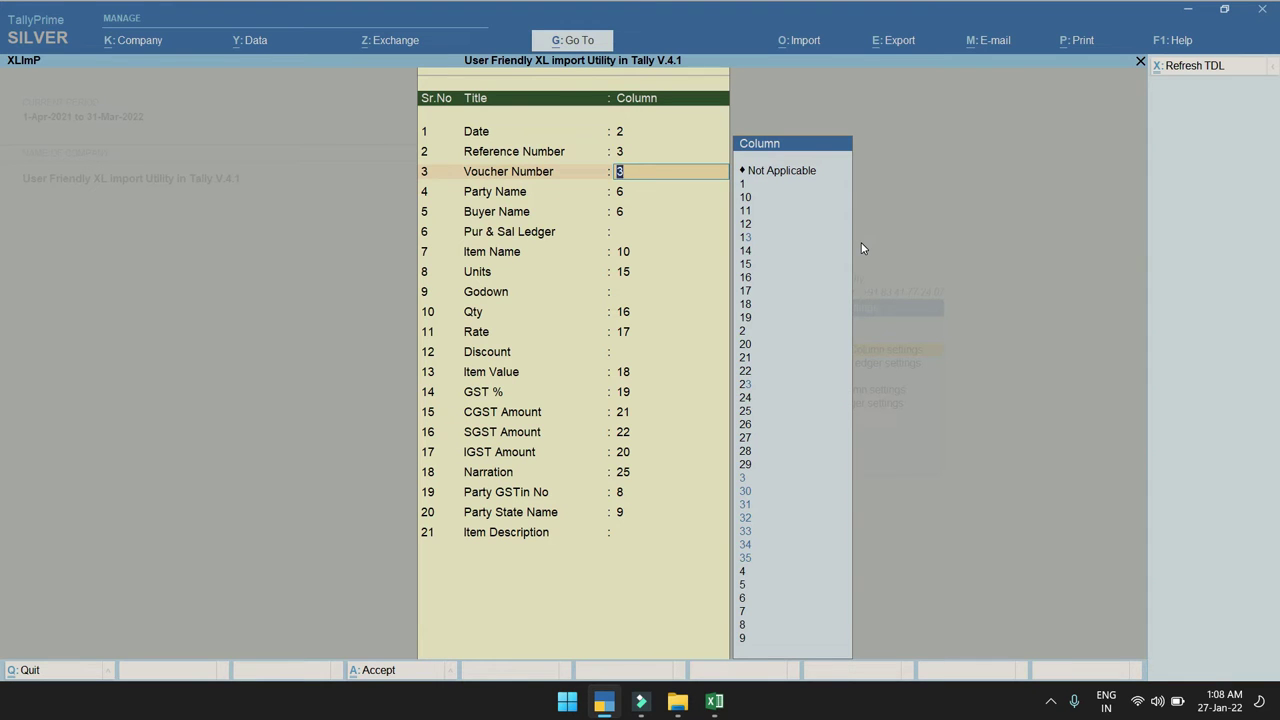
{"action": "key", "text": "Return"}
Count across to the Supplier Name column in the Excel sheet and map both Party Name and Buyer Name to column 6
{"action": "key", "text": "alt+Tab"}
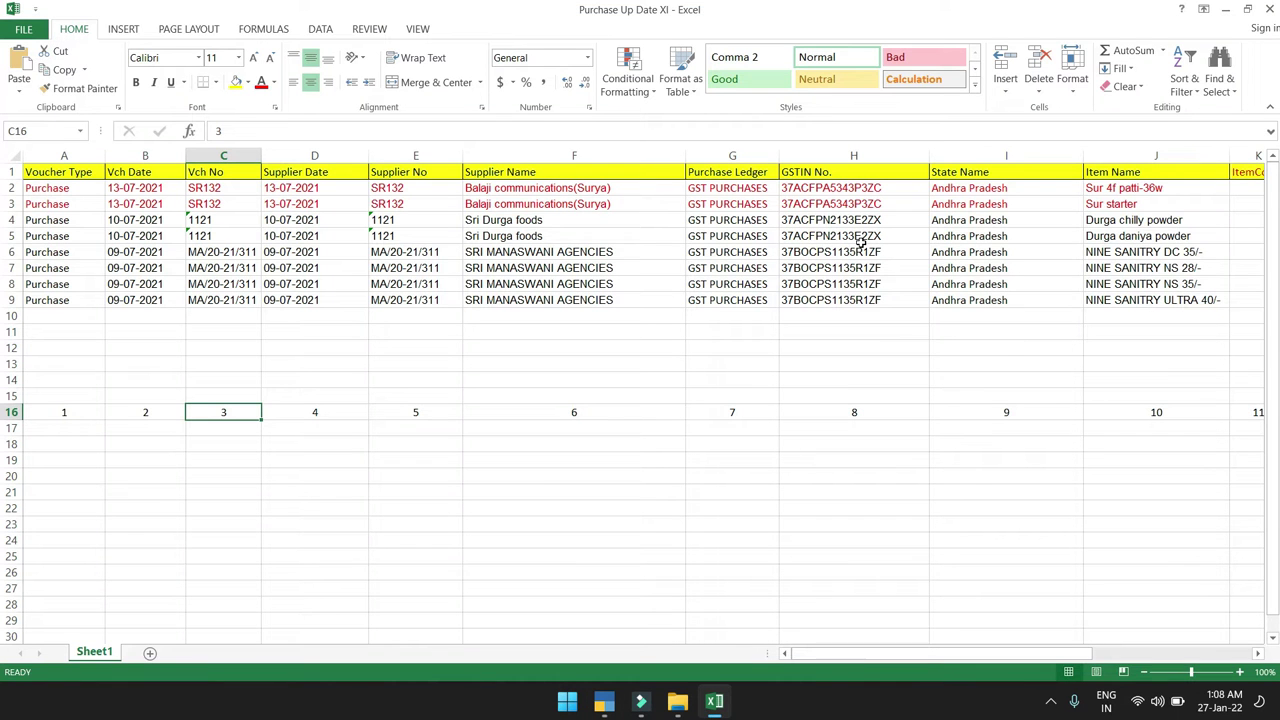
{"action": "key", "text": "alt+Tab"}
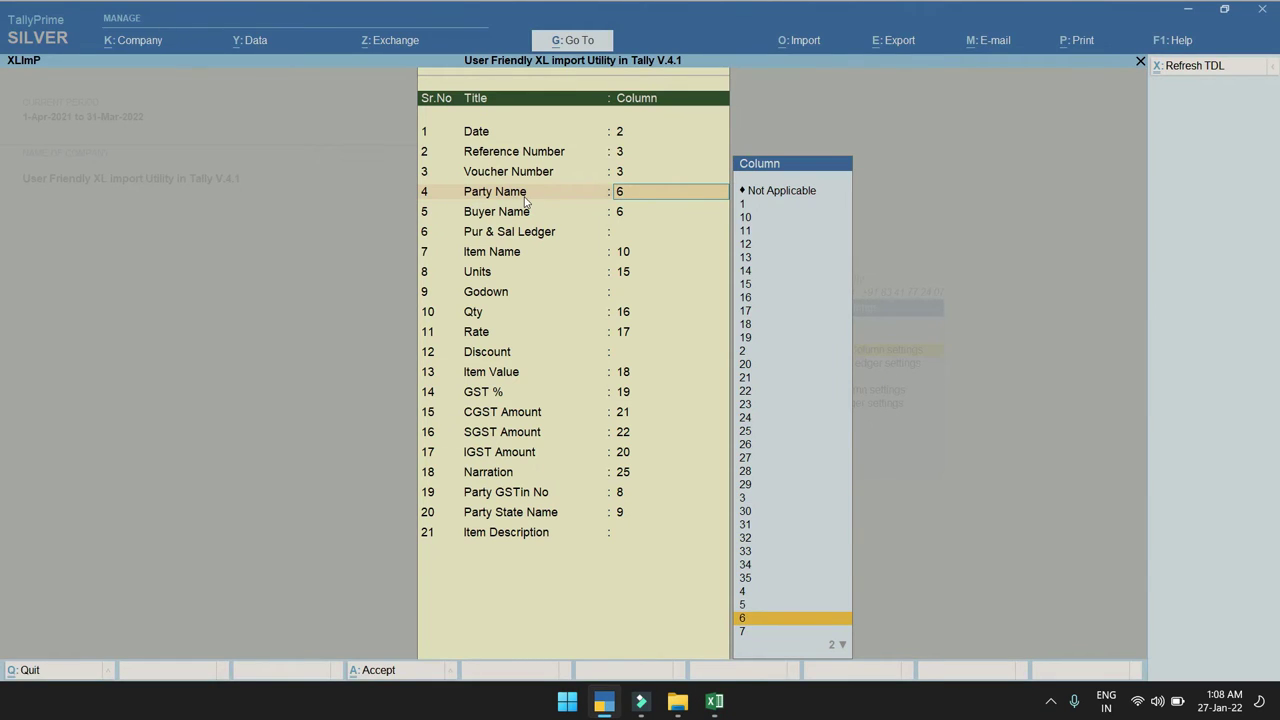
{"action": "key", "text": "alt+Tab"}
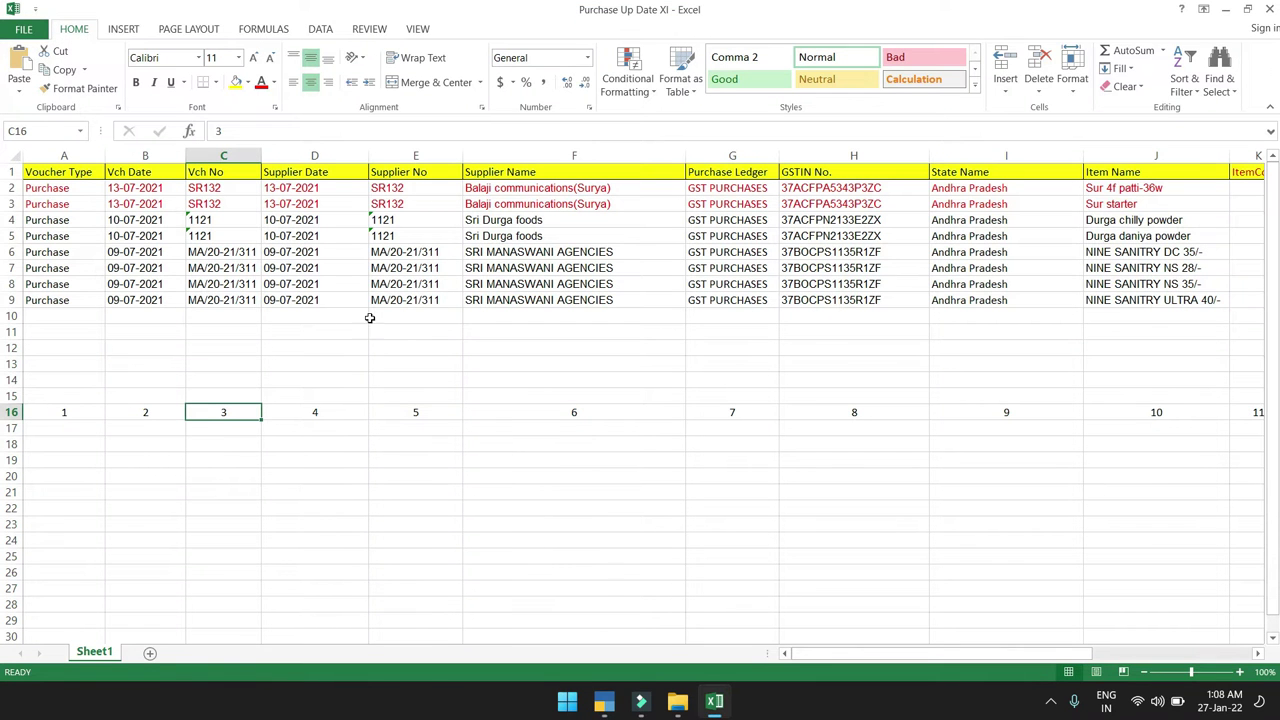
{"action": "left_click", "coordinate": [64, 399]}
{"action": "left_click", "coordinate": [159, 408]}
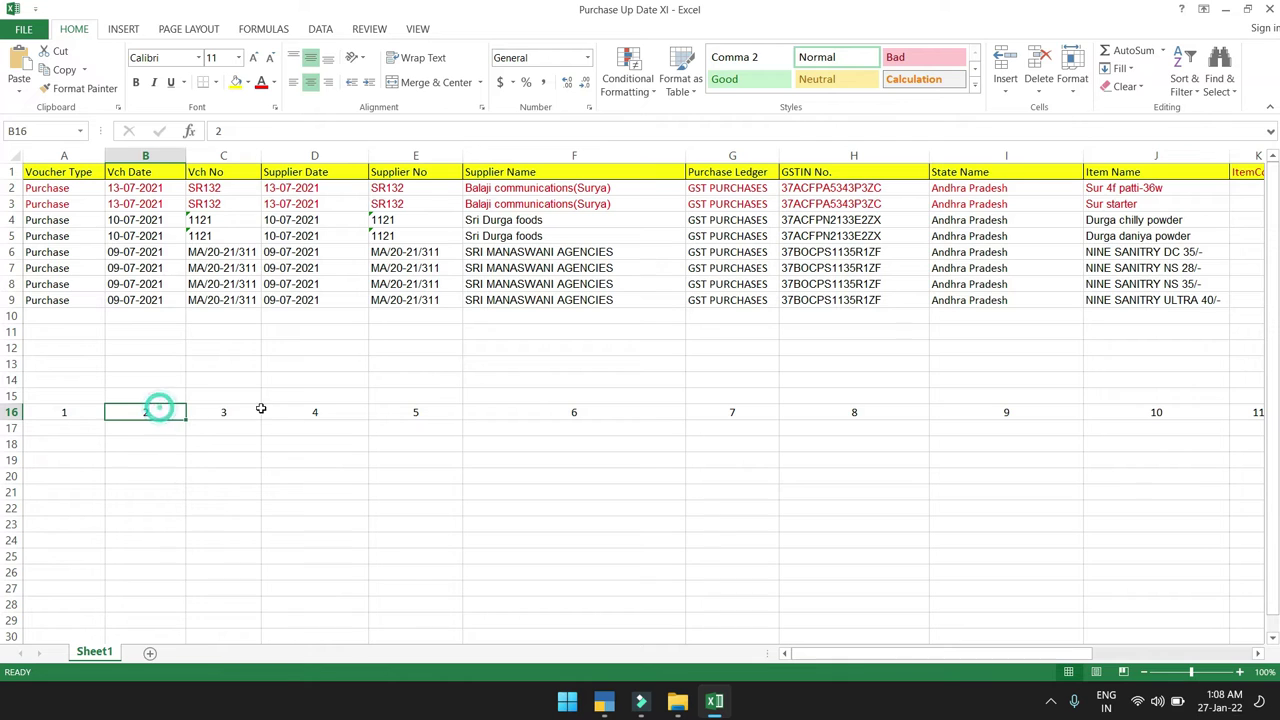
{"action": "left_click", "coordinate": [260, 408]}
{"action": "left_click", "coordinate": [336, 412]}
{"action": "left_click", "coordinate": [401, 411]}
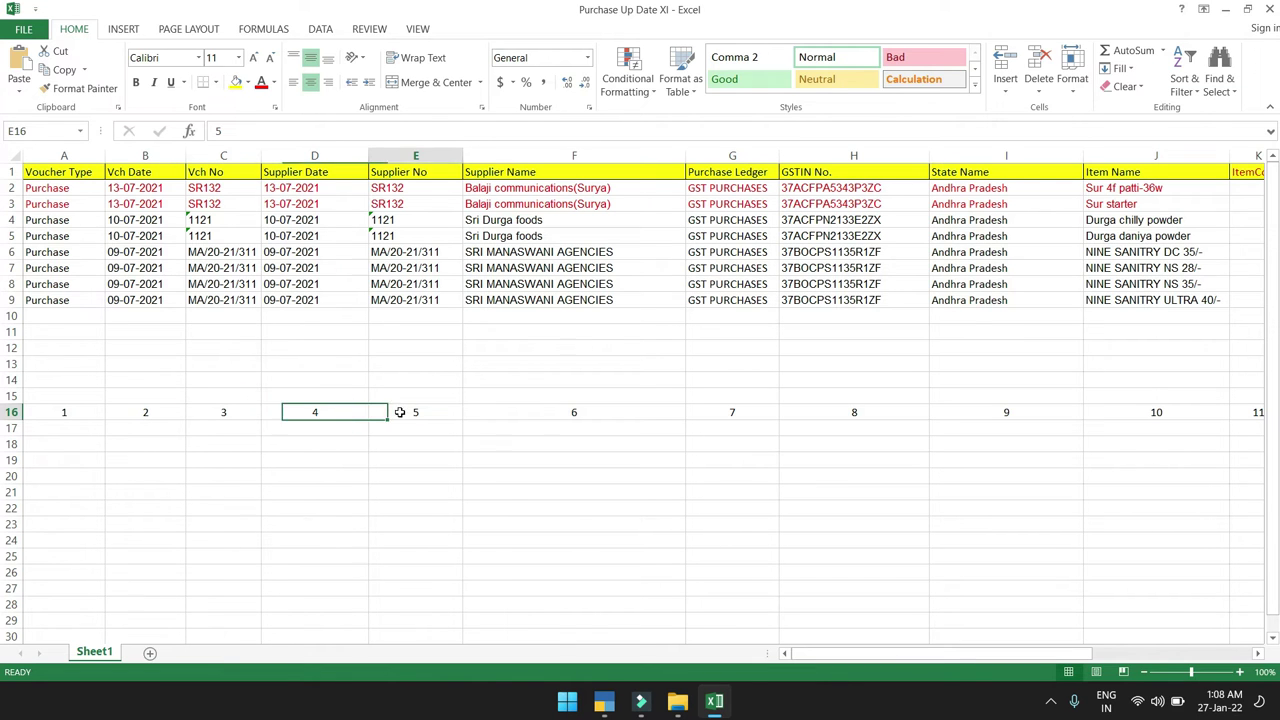
{"action": "left_click", "coordinate": [513, 409]}
{"action": "left_click_drag", "start_coordinate": [549, 172], "coordinate": [563, 417]}
{"action": "key", "text": "alt+Tab"}
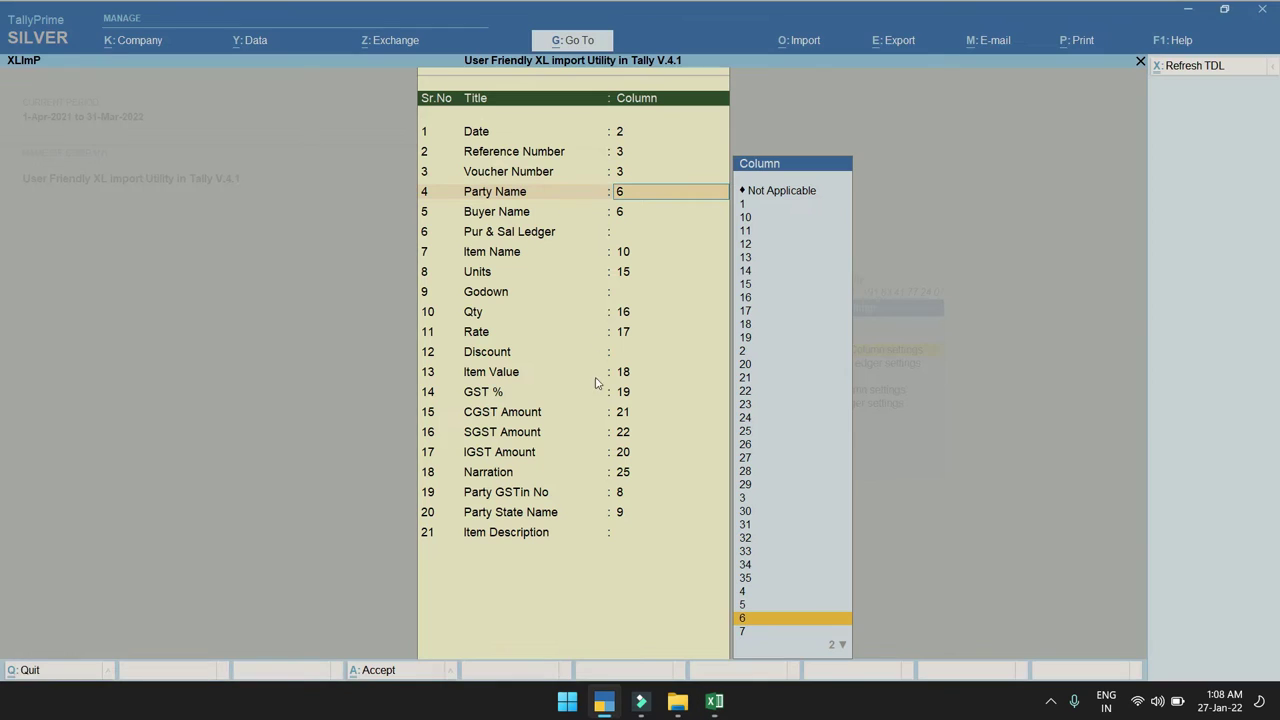
{"action": "key", "text": "Return"}
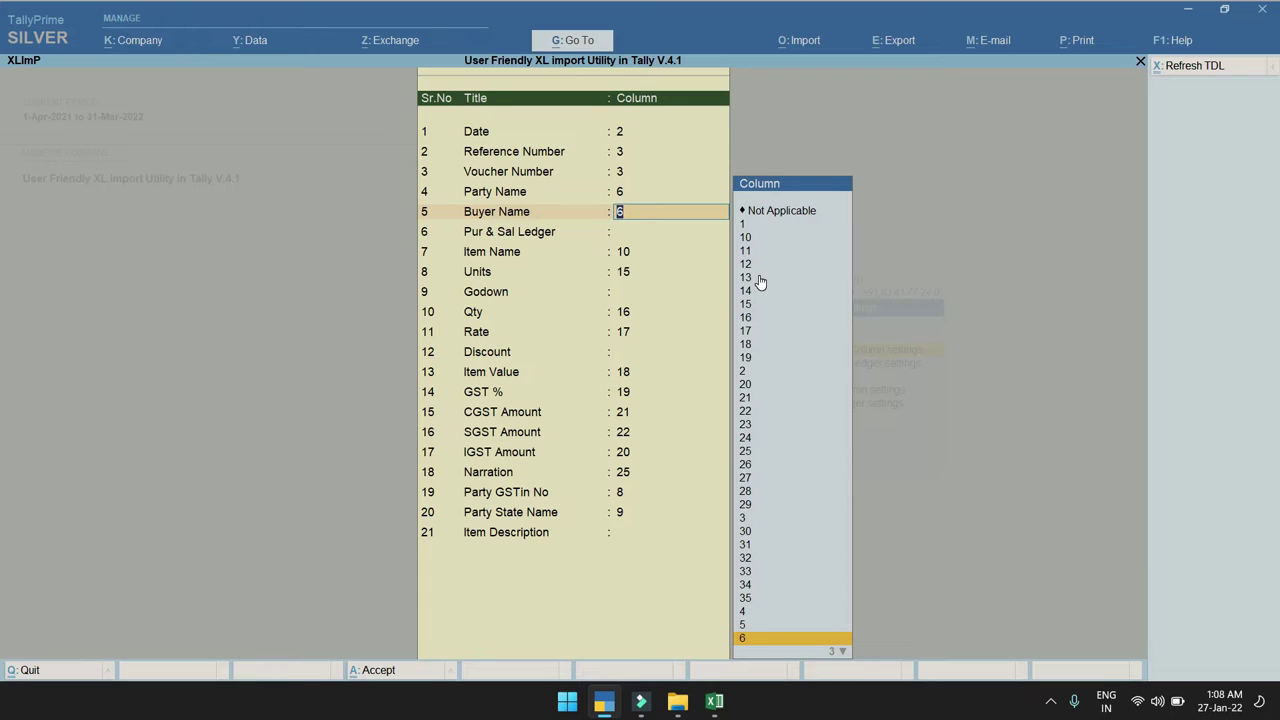
{"action": "key", "text": "Return"}
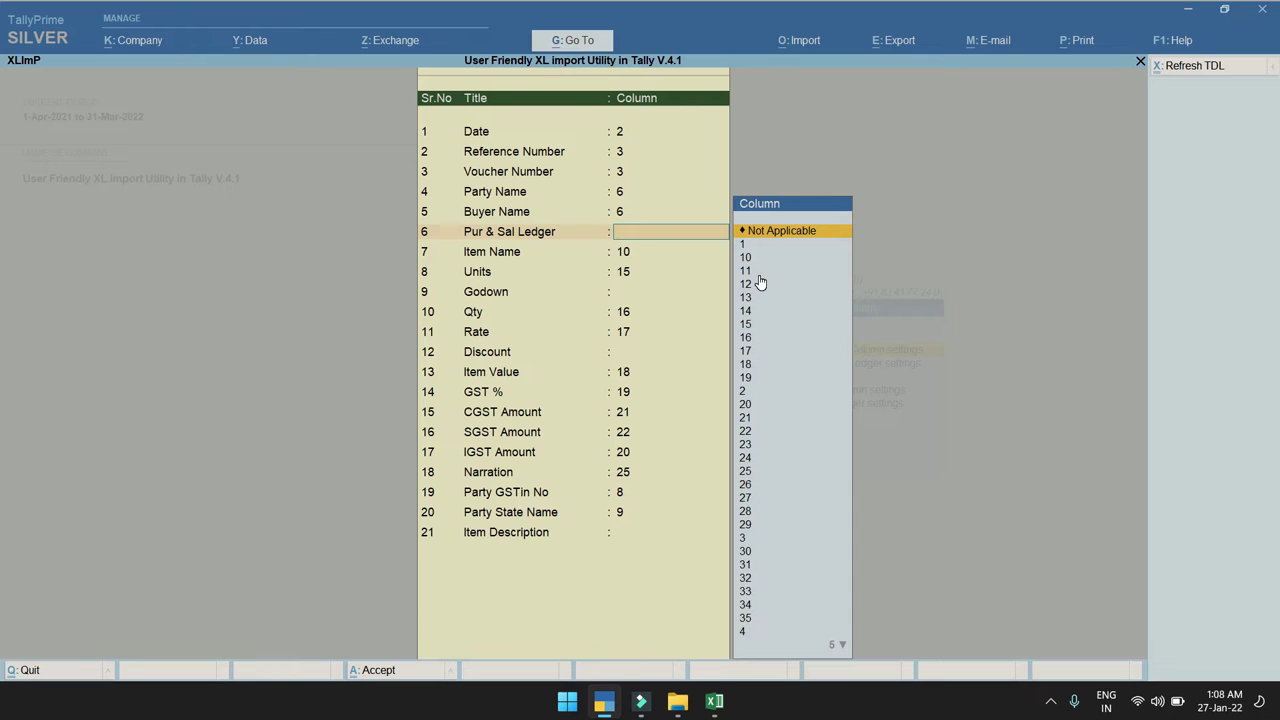
Set Pur & Sal Ledger to Not Applicable and map Item Name to column 10 after checking it in the Excel sheet
{"action": "key", "text": "Return"}
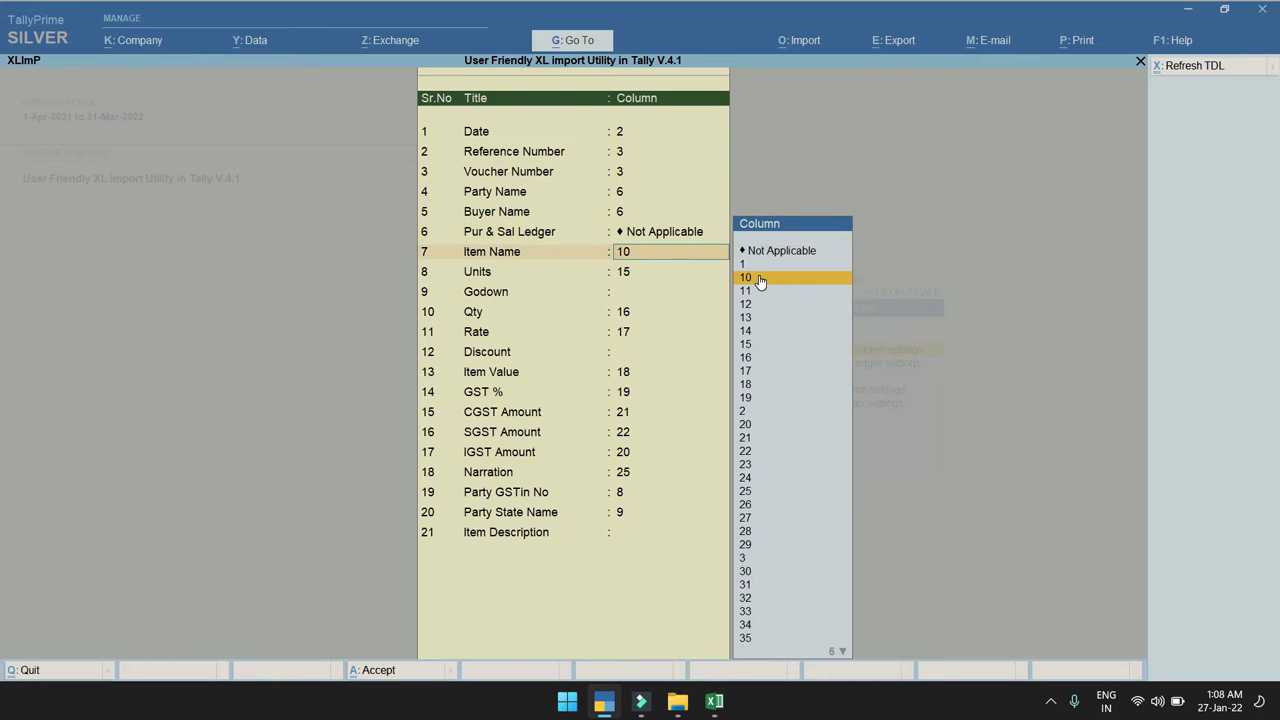
{"action": "key", "text": "alt+Tab"}
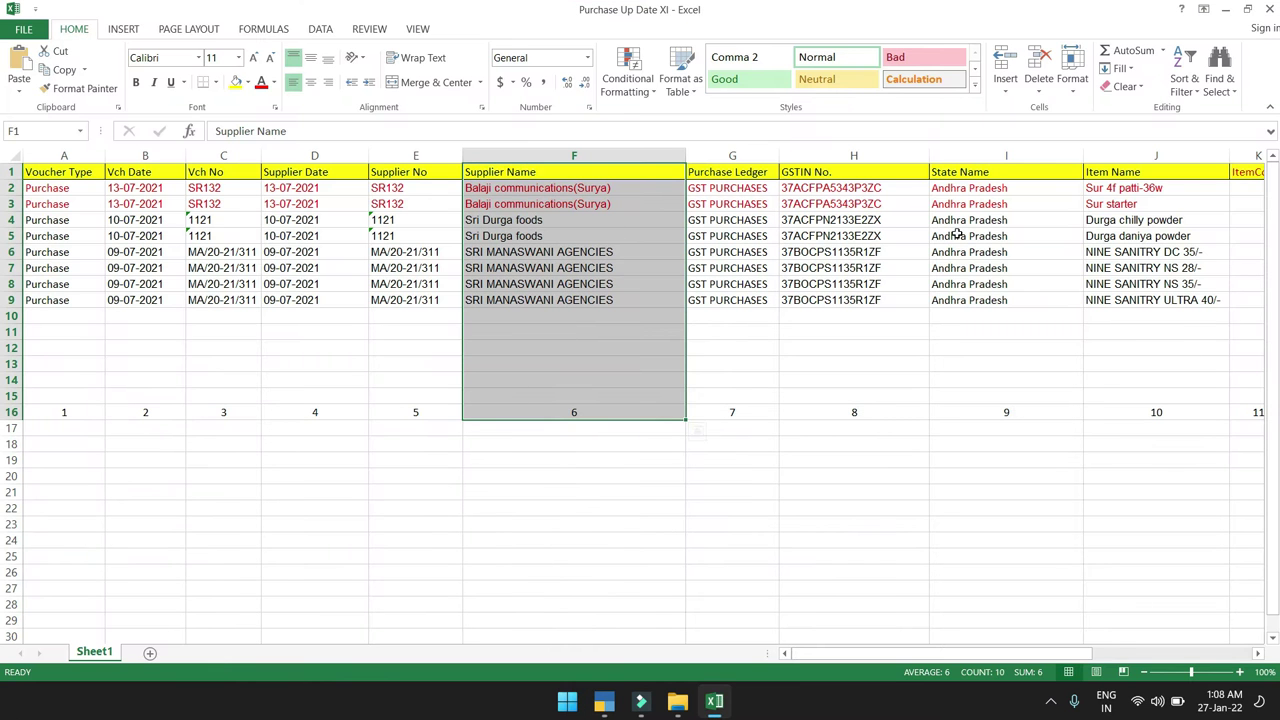
{"action": "left_click_drag", "start_coordinate": [1126, 172], "coordinate": [1136, 444]}
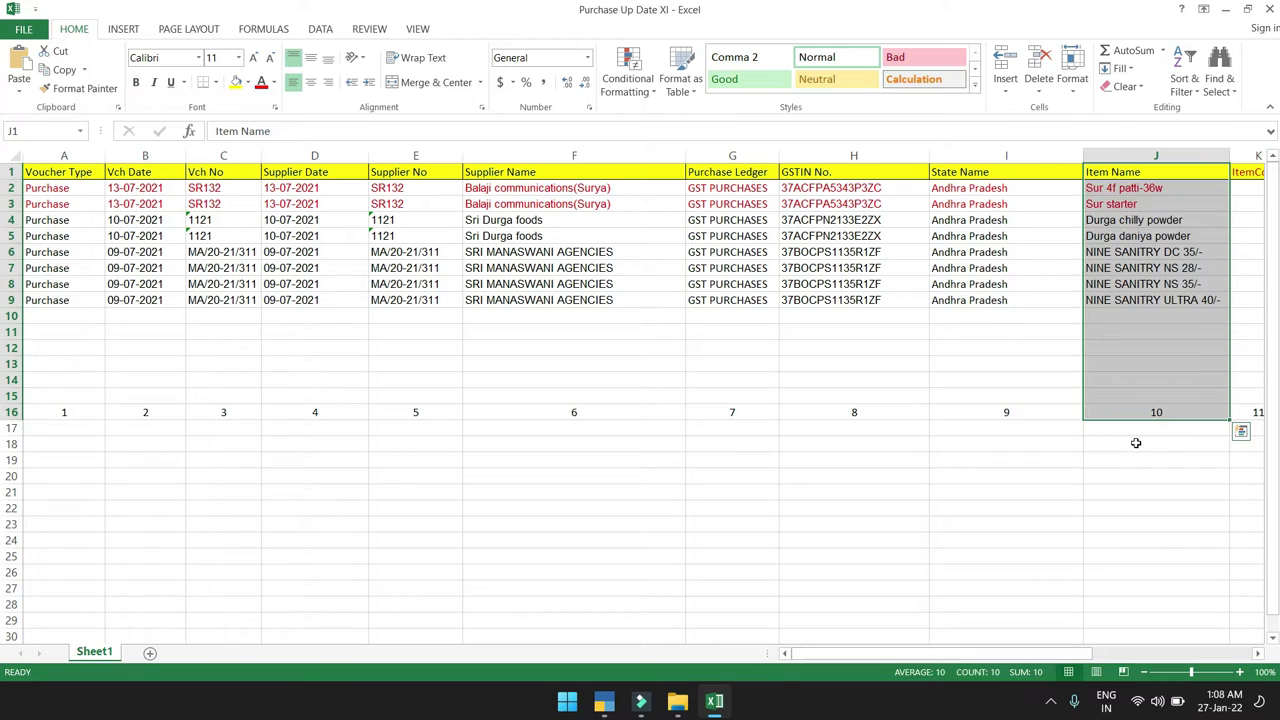
{"action": "left_click", "coordinate": [1136, 444]}
{"action": "left_click", "coordinate": [1145, 416]}
{"action": "key", "text": "alt+Tab"}
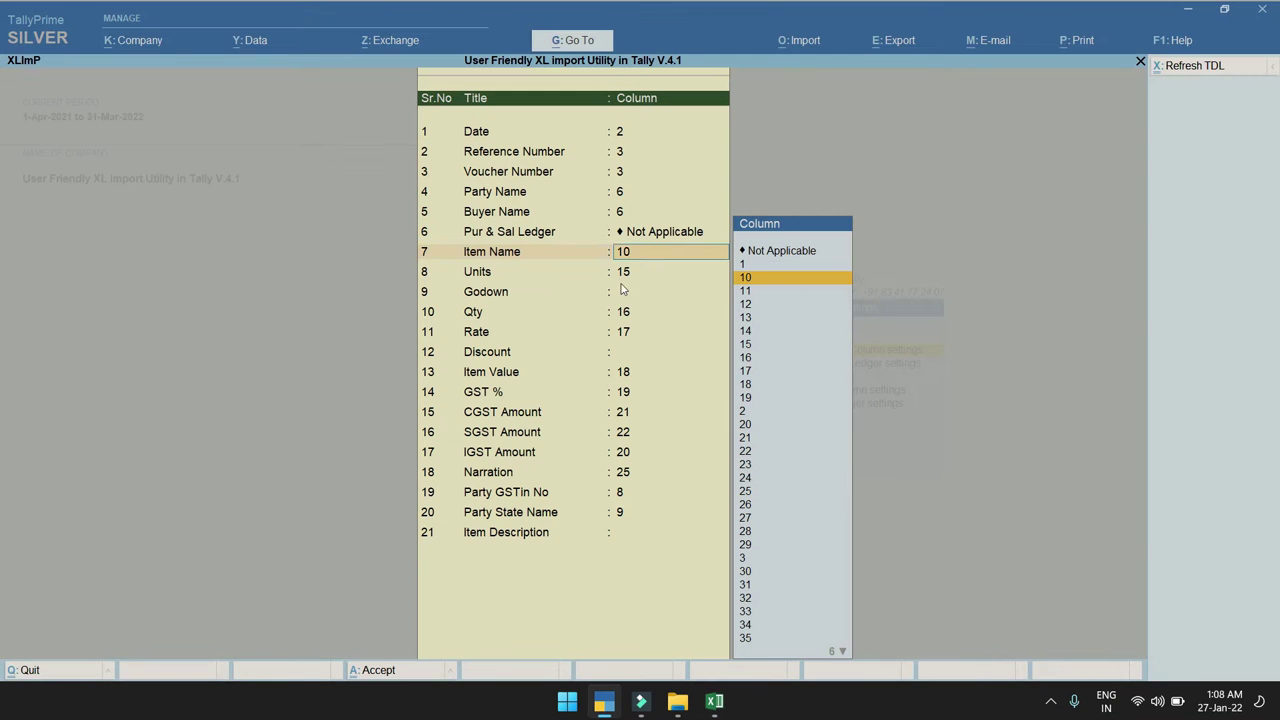
{"action": "key", "text": "Return"}
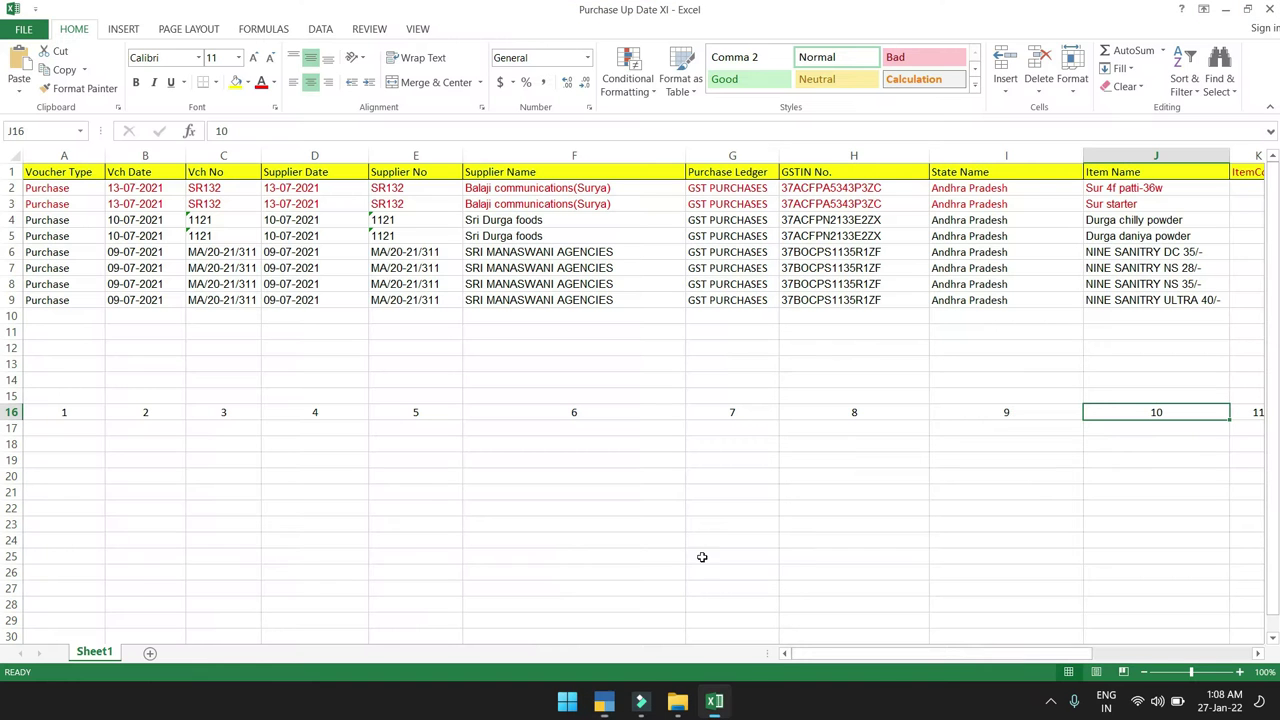
Check the Units column in the Excel sheet, map Units to column 15, and set Godown to Not Applicable
{"action": "key", "text": "alt+Tab"}
{"action": "left_click_drag", "start_coordinate": [995, 660], "coordinate": [1080, 660]}
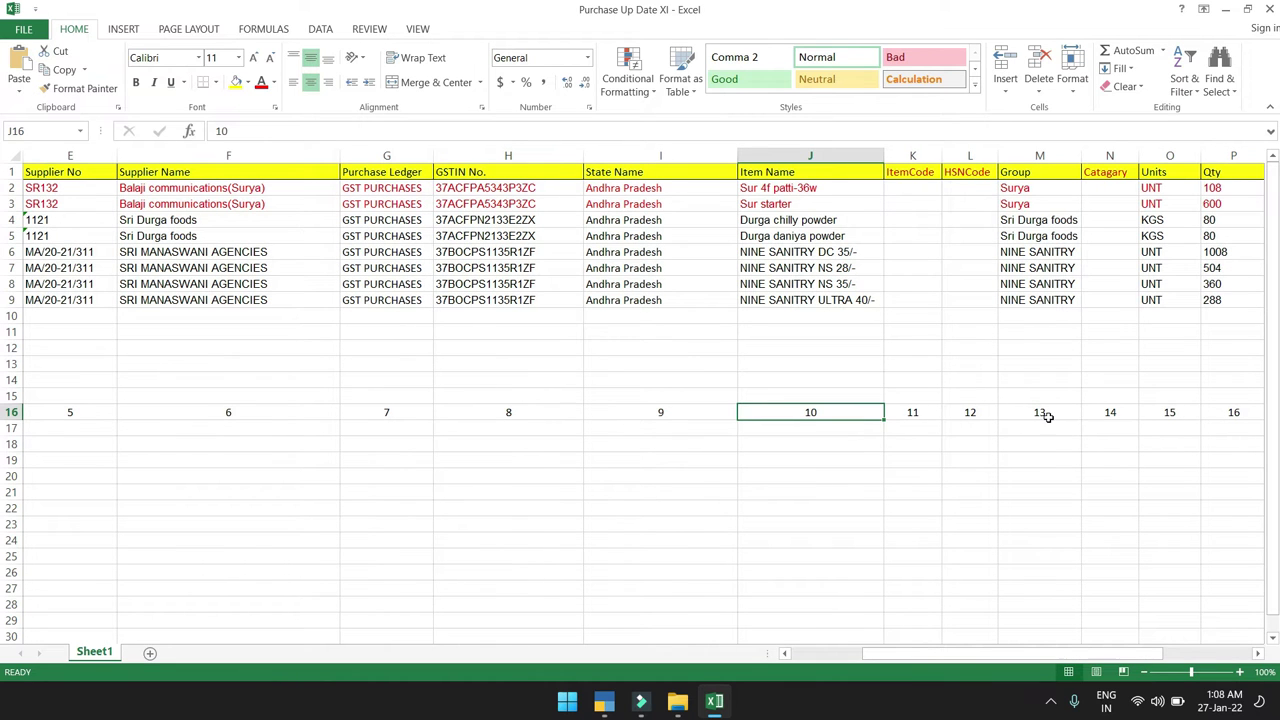
{"action": "left_click", "coordinate": [1165, 413]}
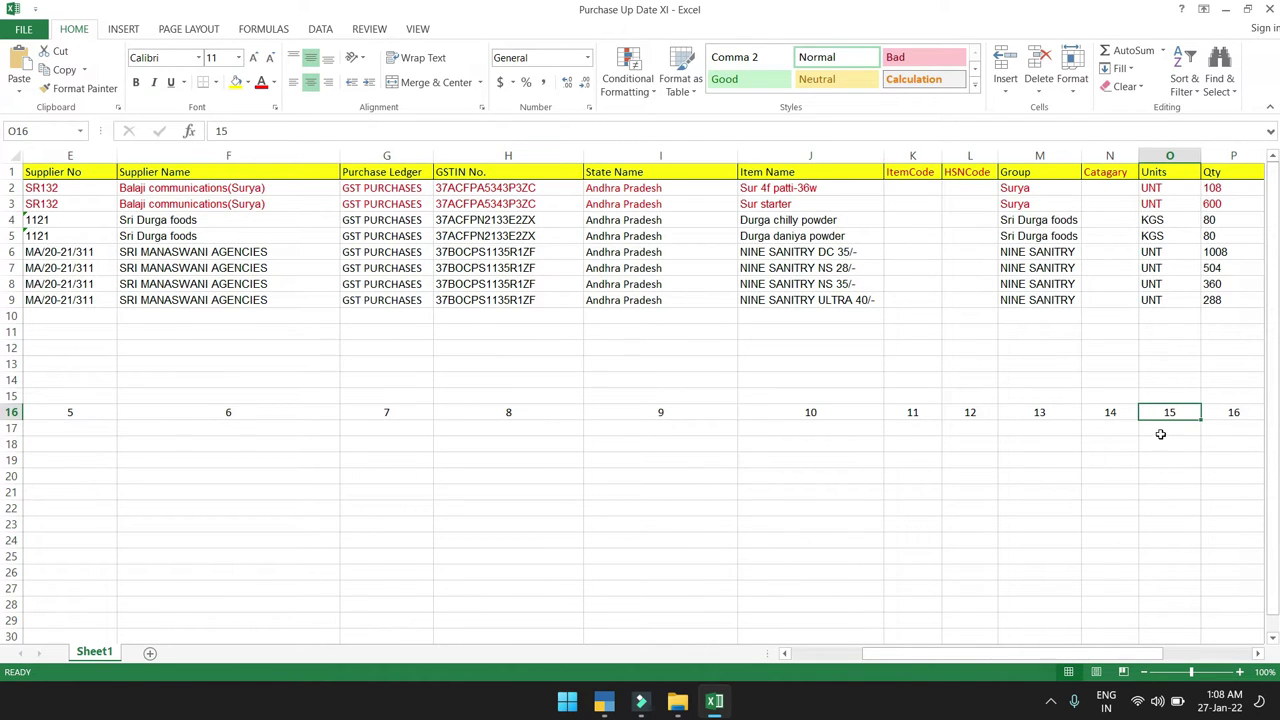
{"action": "key", "text": "alt+Tab"}
{"action": "type", "text": "15"}
{"action": "key", "text": "Return"}
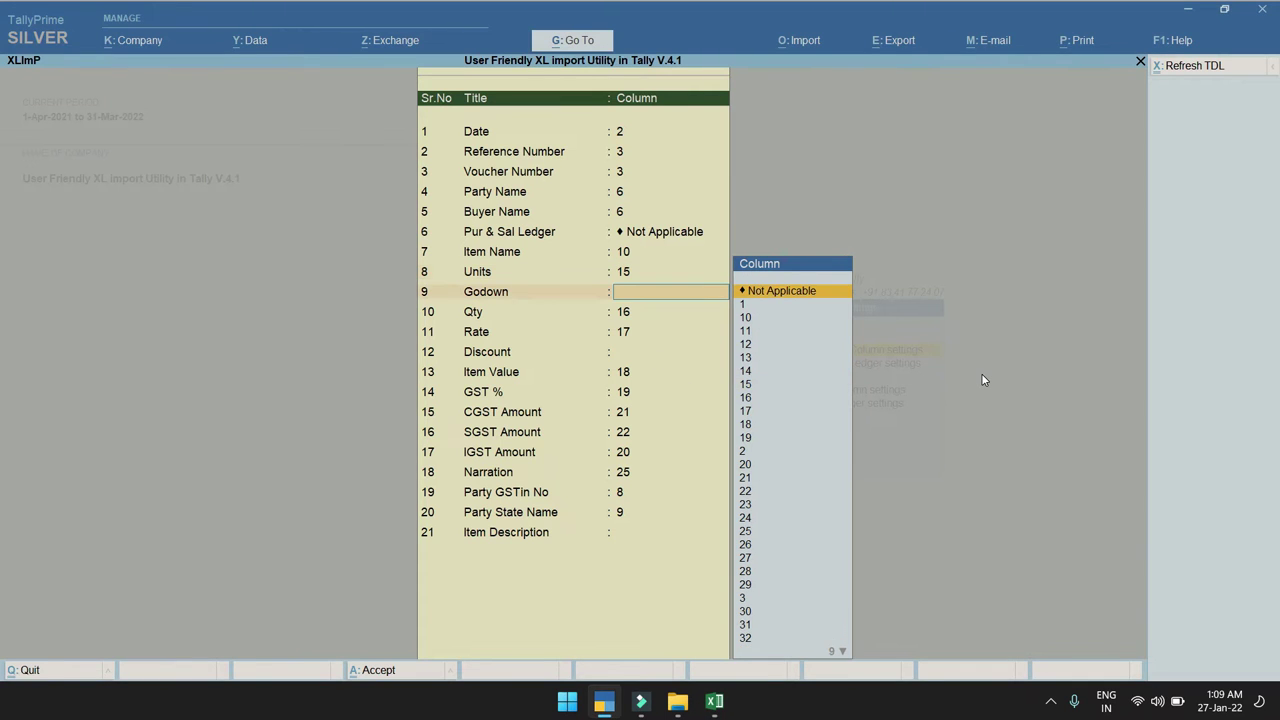
{"action": "key", "text": "Return"}
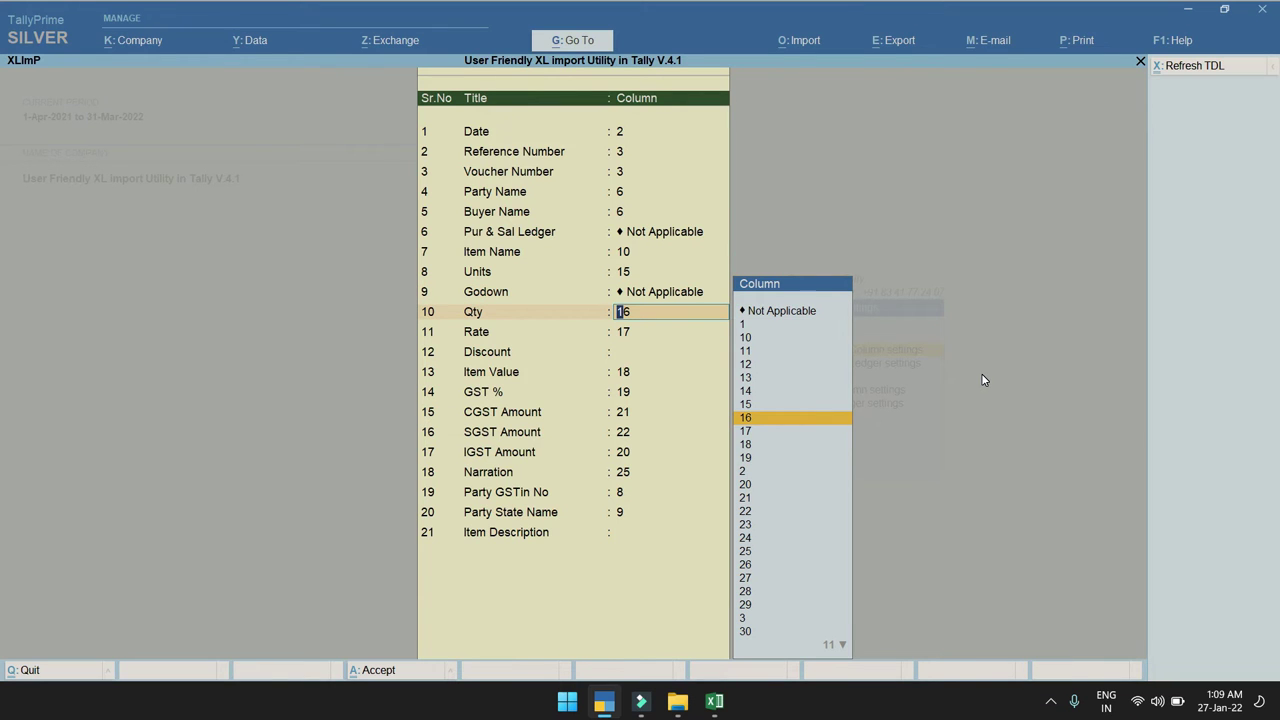
Check the Qty column in the Excel sheet and map Qty to column 16 in the purchase column settings
{"action": "key", "text": "alt+Tab"}
{"action": "left_click_drag", "start_coordinate": [1035, 660], "coordinate": [1105, 657]}
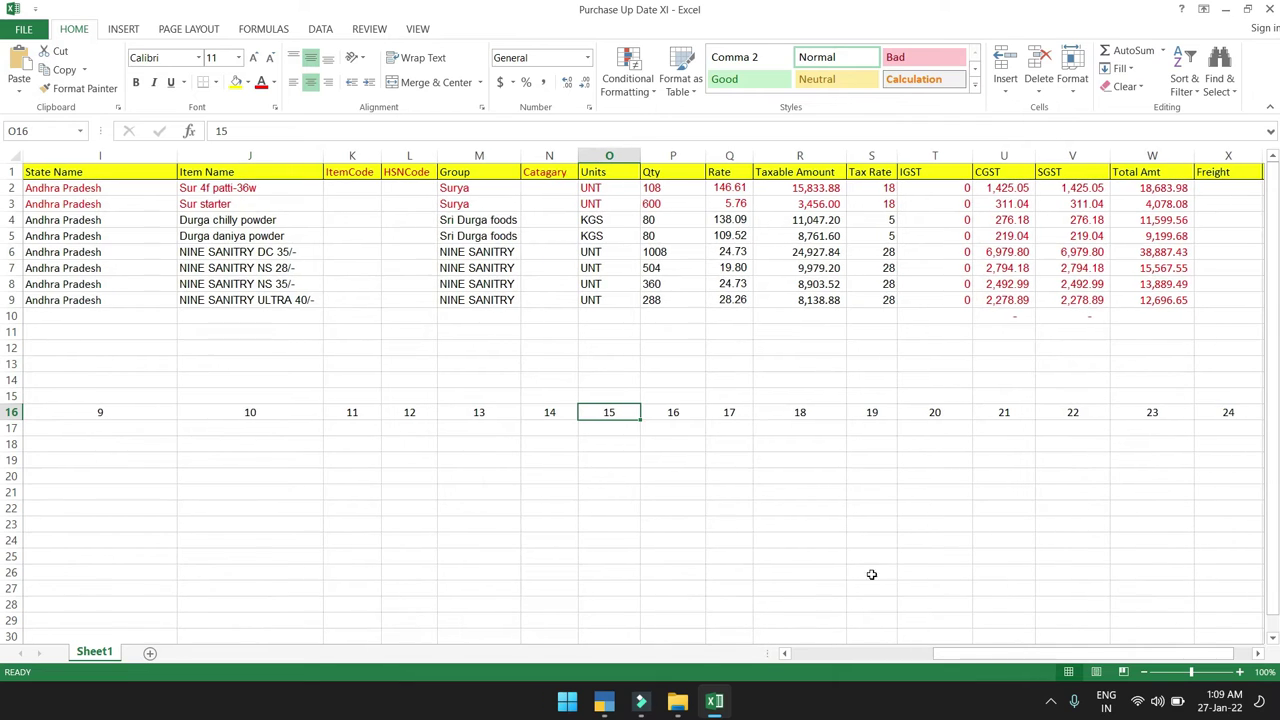
{"action": "left_click", "coordinate": [673, 413]}
{"action": "left_click", "coordinate": [672, 156]}
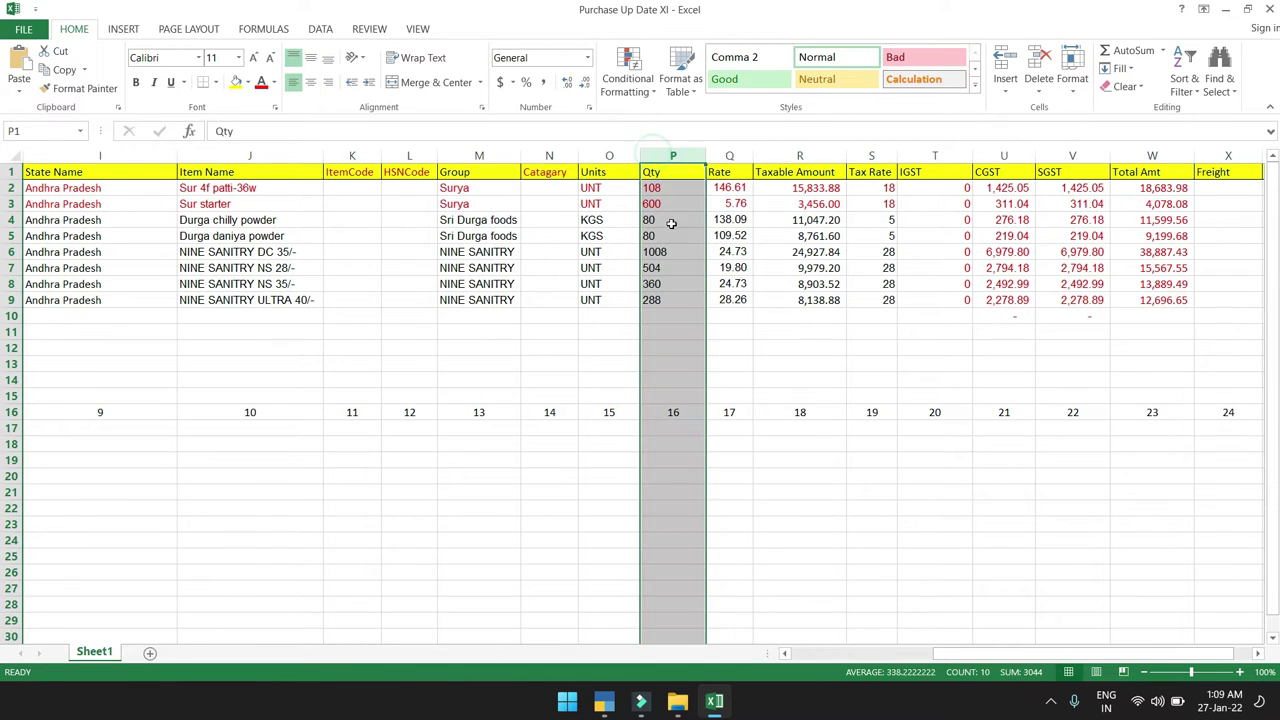
{"action": "key", "text": "alt+Tab"}
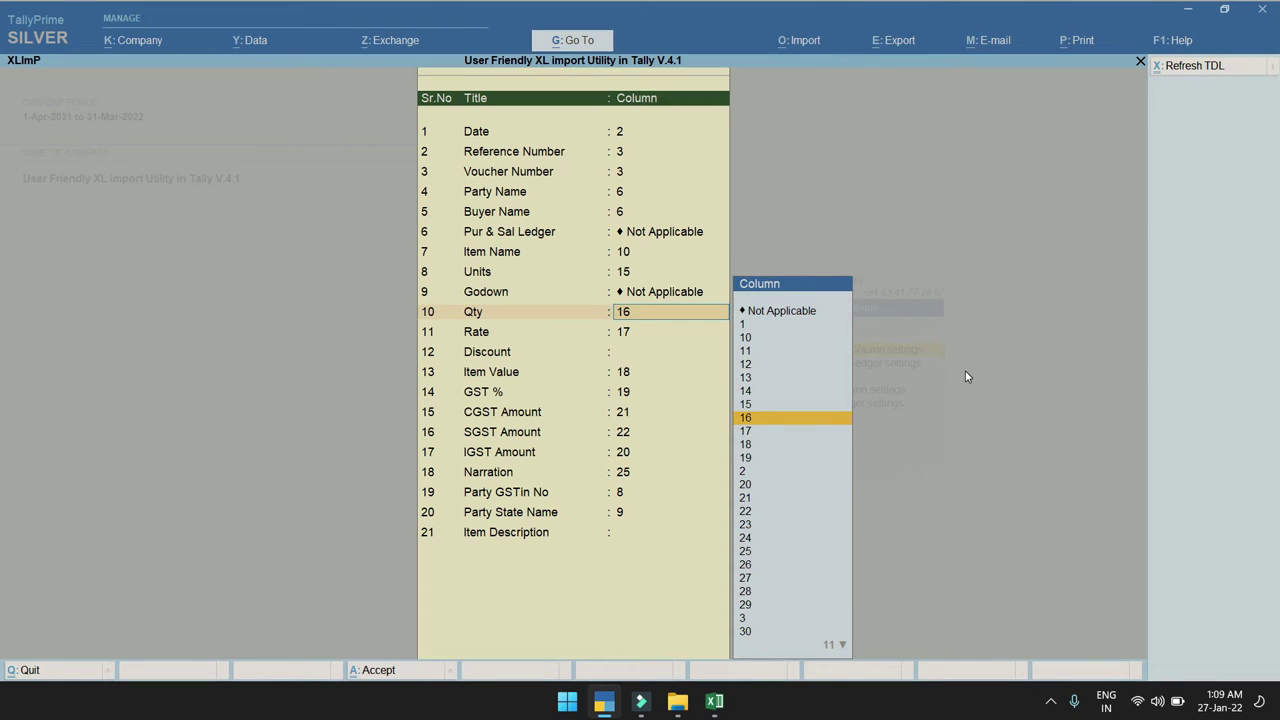
{"action": "key", "text": "Return"}
Check the Rate column in the Excel sheet, map Rate to column 17, and set Discount to Not Applicable
{"action": "key", "text": "alt+Tab"}
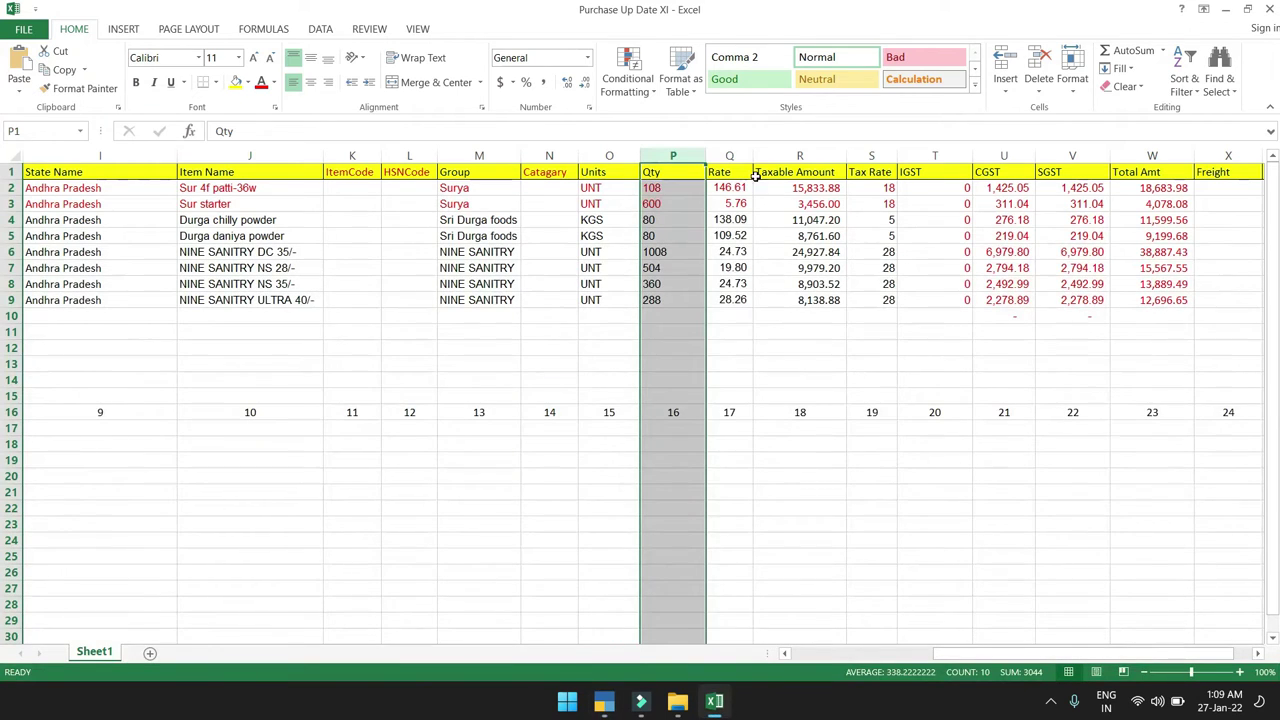
{"action": "left_click", "coordinate": [733, 155]}
{"action": "key", "text": "alt+Tab"}
{"action": "type", "text": "17"}
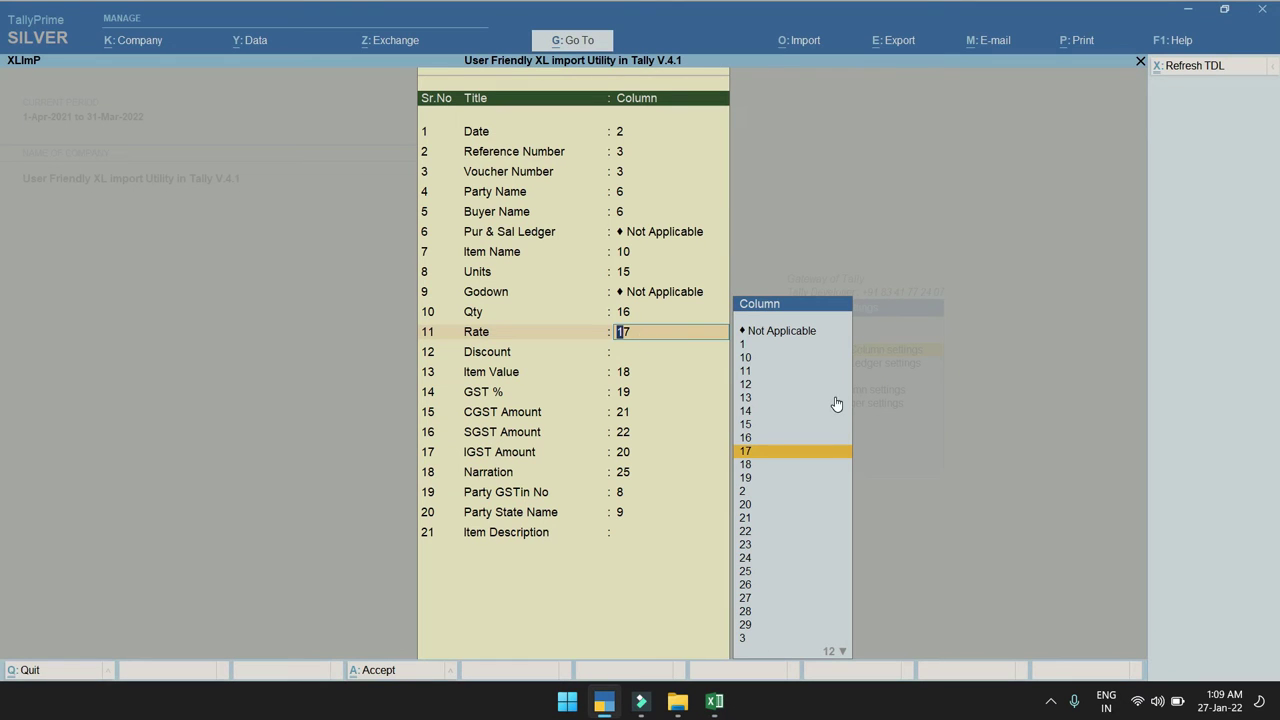
{"action": "key", "text": "Return"}
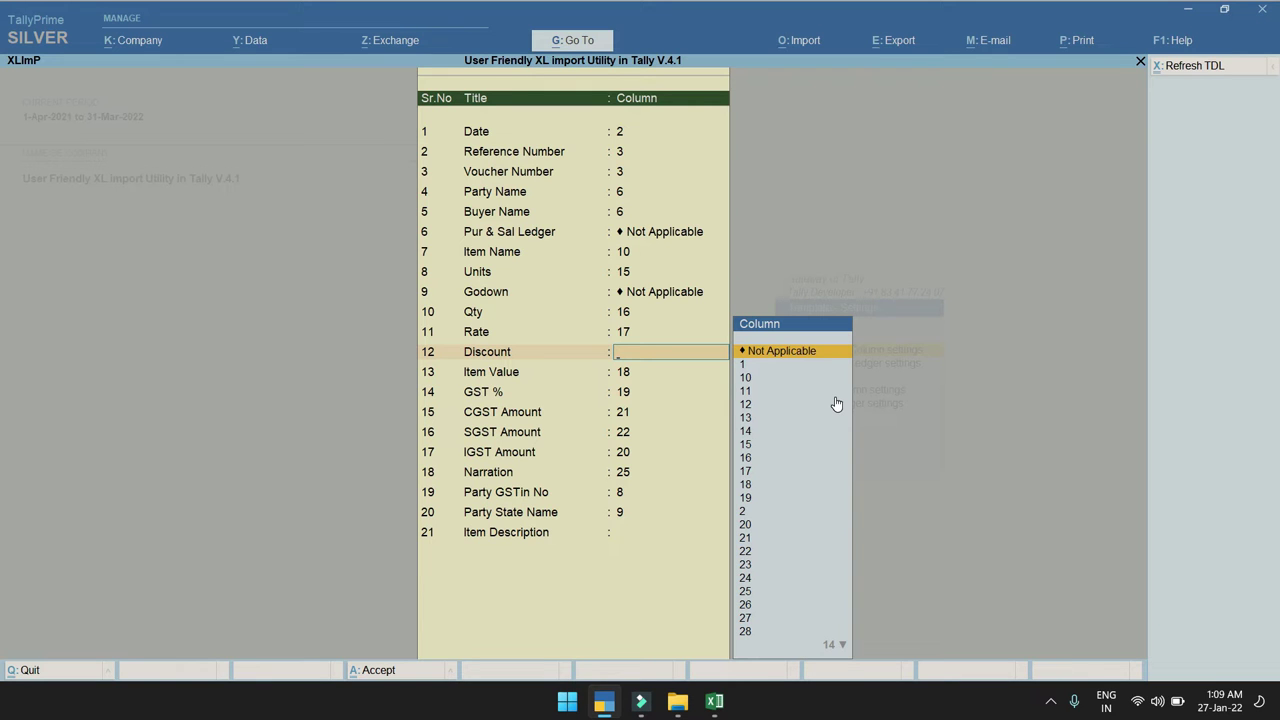
{"action": "key", "text": "Return"}
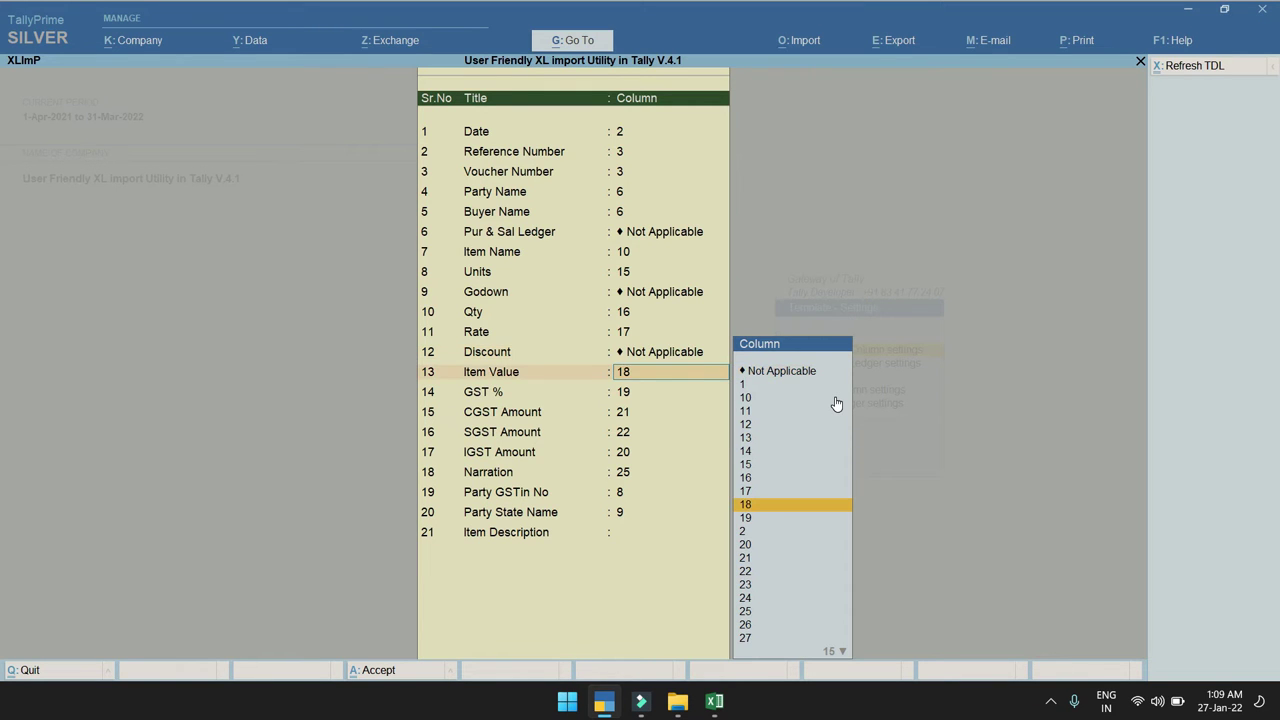
Check the Taxable Amount column in the Excel sheet and map Item Value to column 18
{"action": "key", "text": "alt+Tab"}
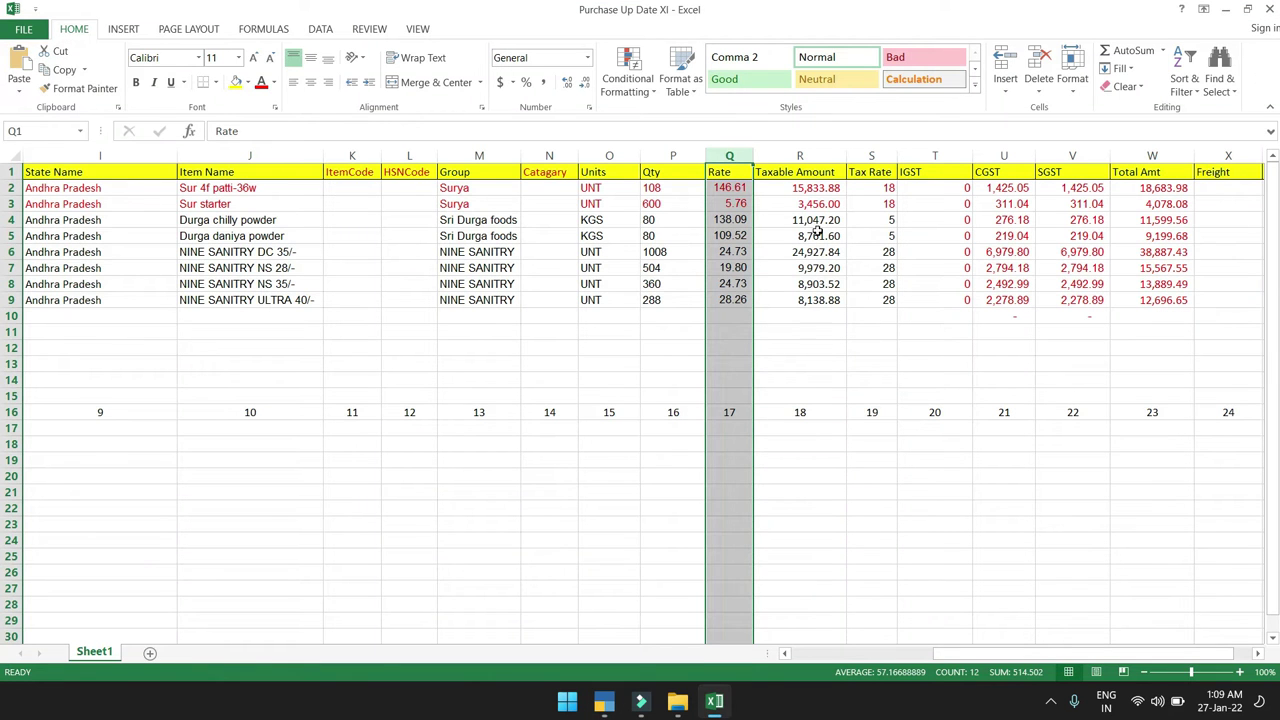
{"action": "left_click", "coordinate": [812, 157]}
{"action": "key", "text": "alt+Tab"}
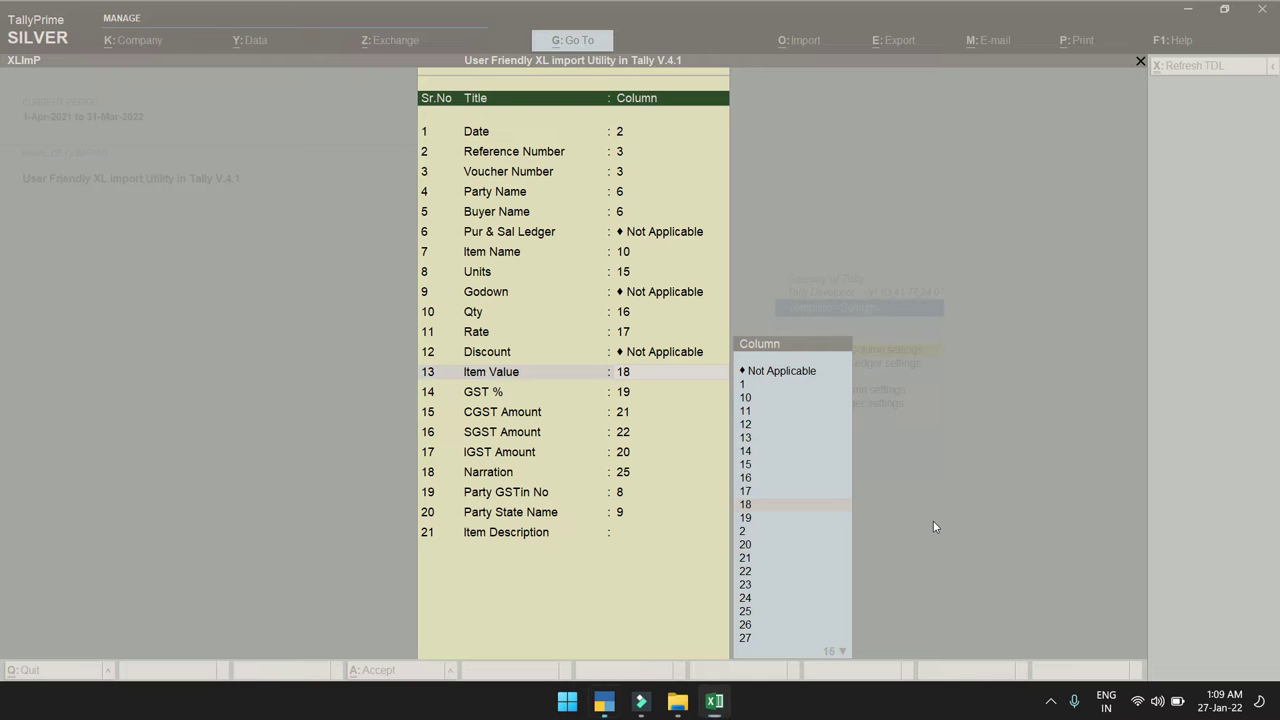
{"action": "key", "text": "alt+Tab"}
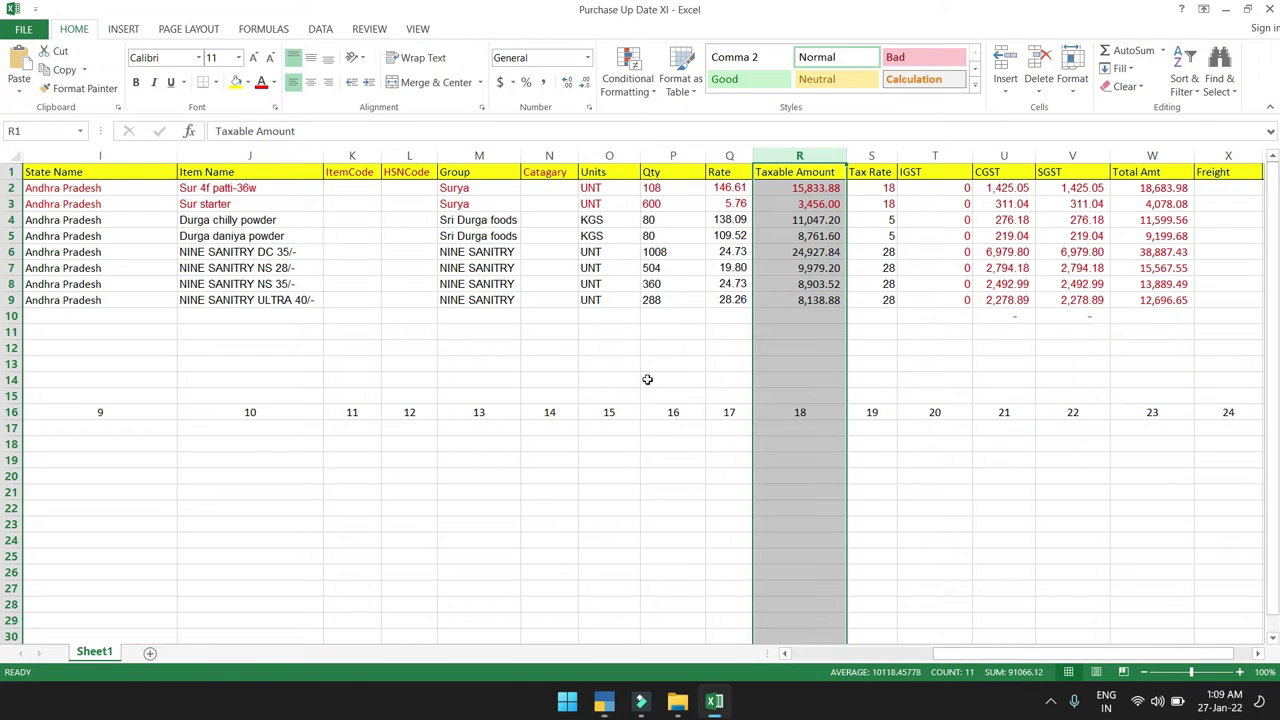
{"action": "key", "text": "alt+Tab"}
{"action": "key", "text": "Return"}
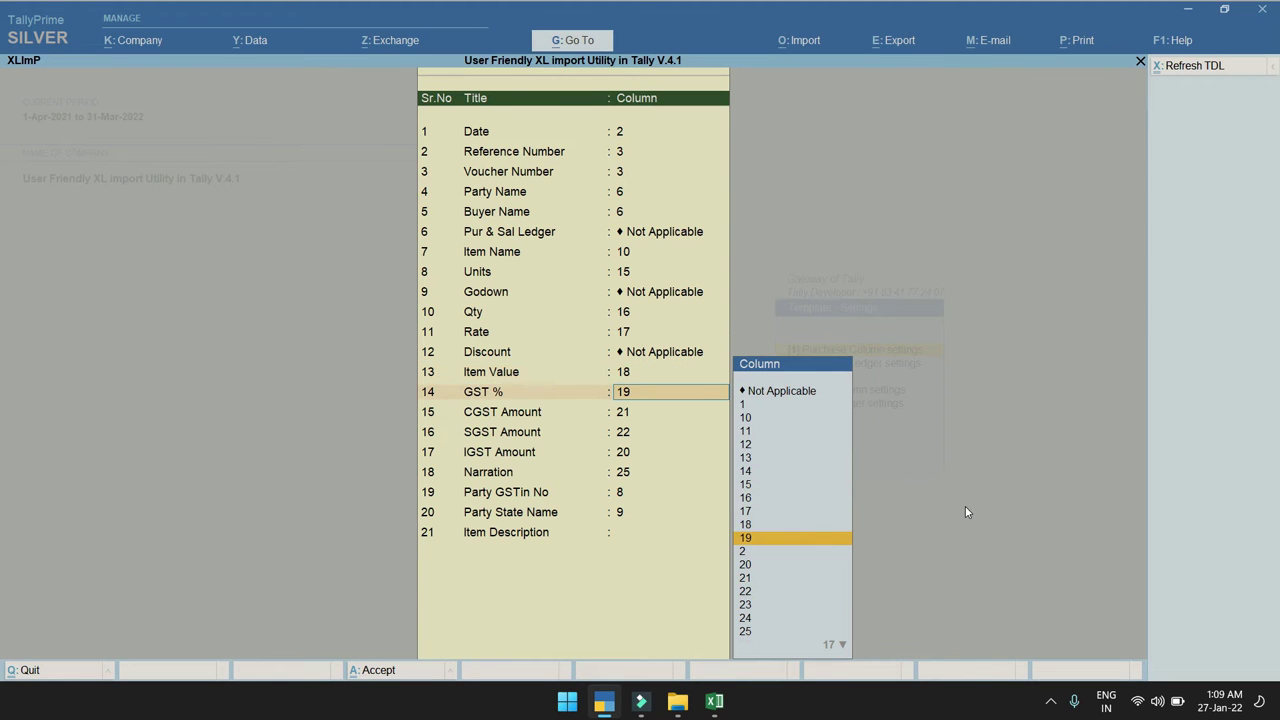
Check the Tax Rate column in the Excel sheet and map GST % to column 19
{"action": "key", "text": "alt+Tab"}
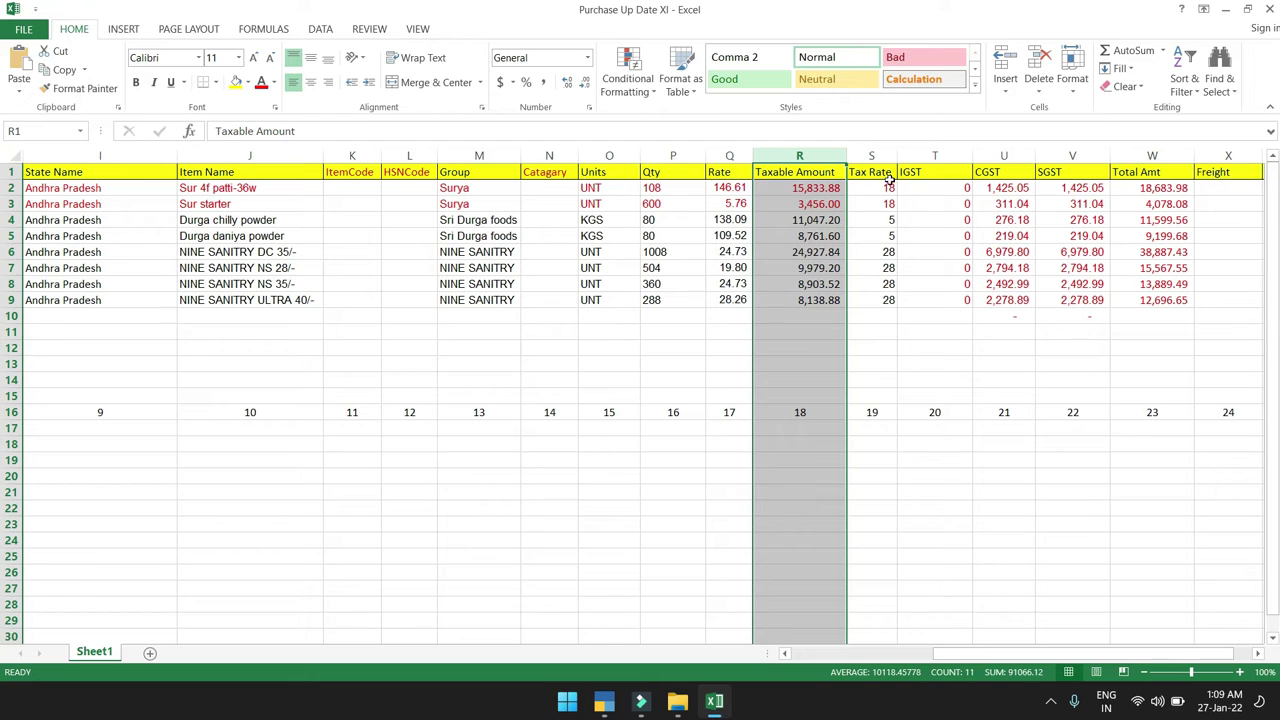
{"action": "left_click", "coordinate": [878, 413]}
{"action": "left_click", "coordinate": [884, 154]}
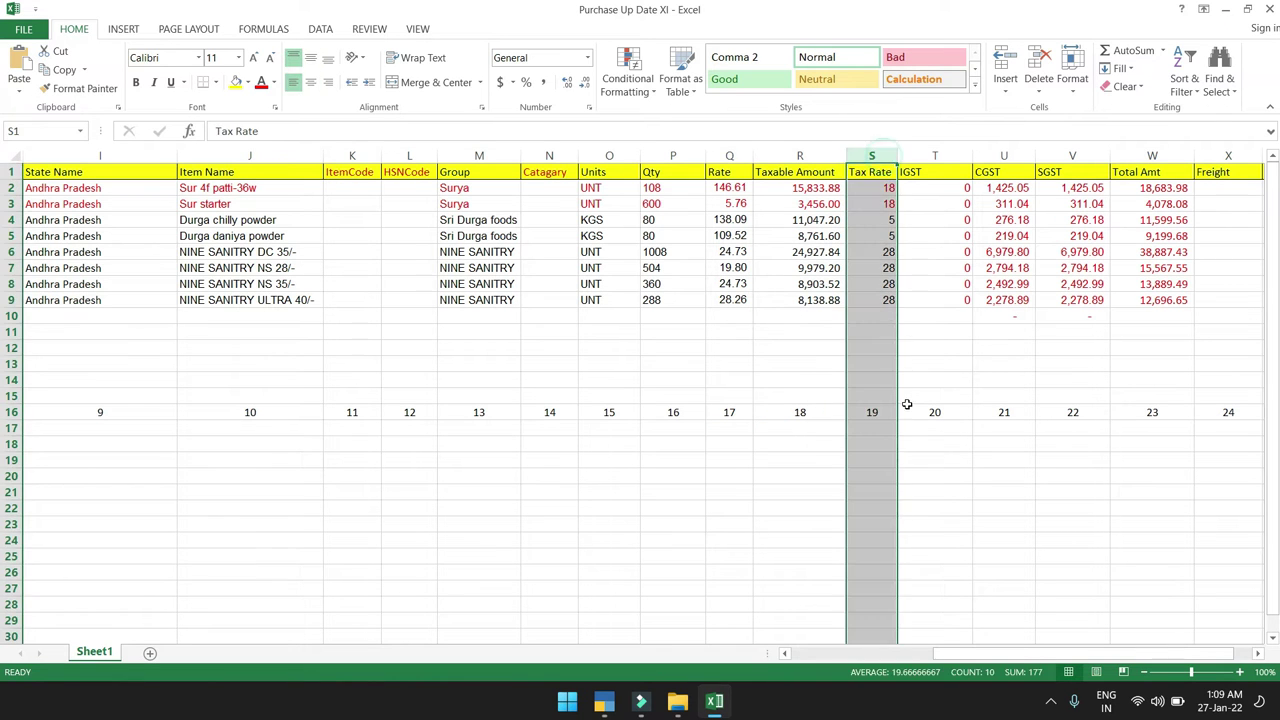
{"action": "key", "text": "alt+Tab"}
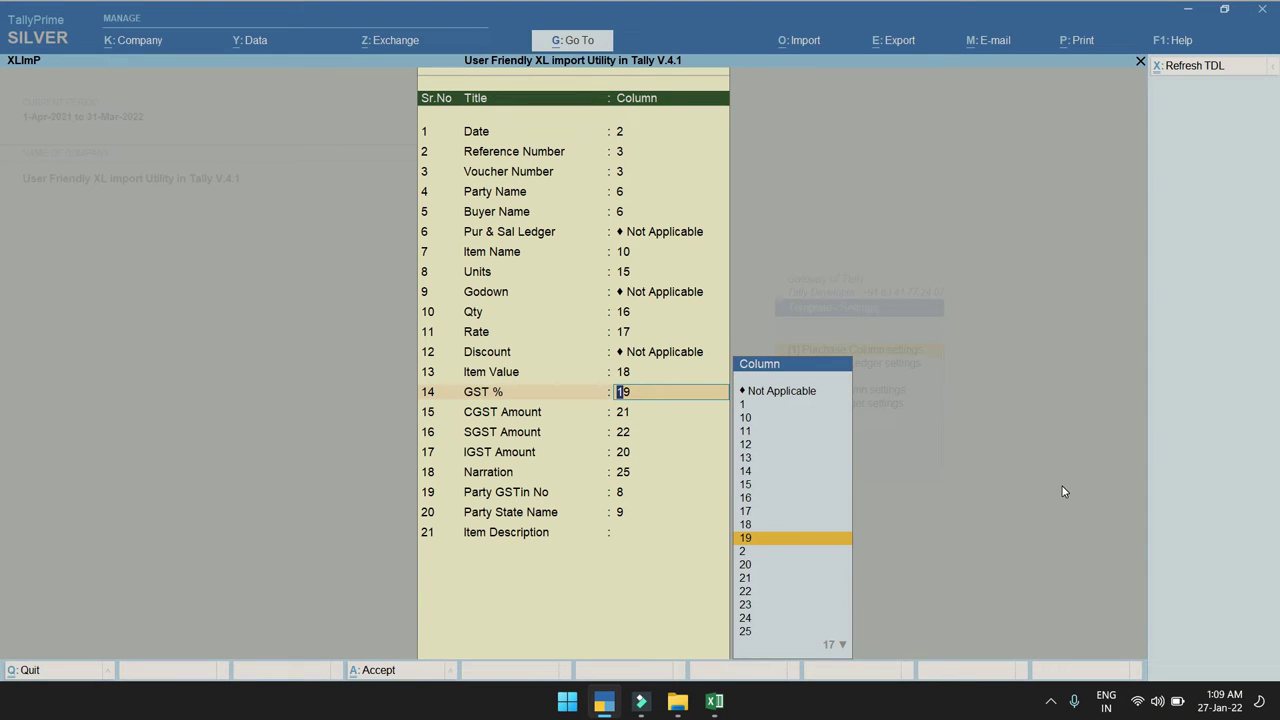
{"action": "key", "text": "Return"}
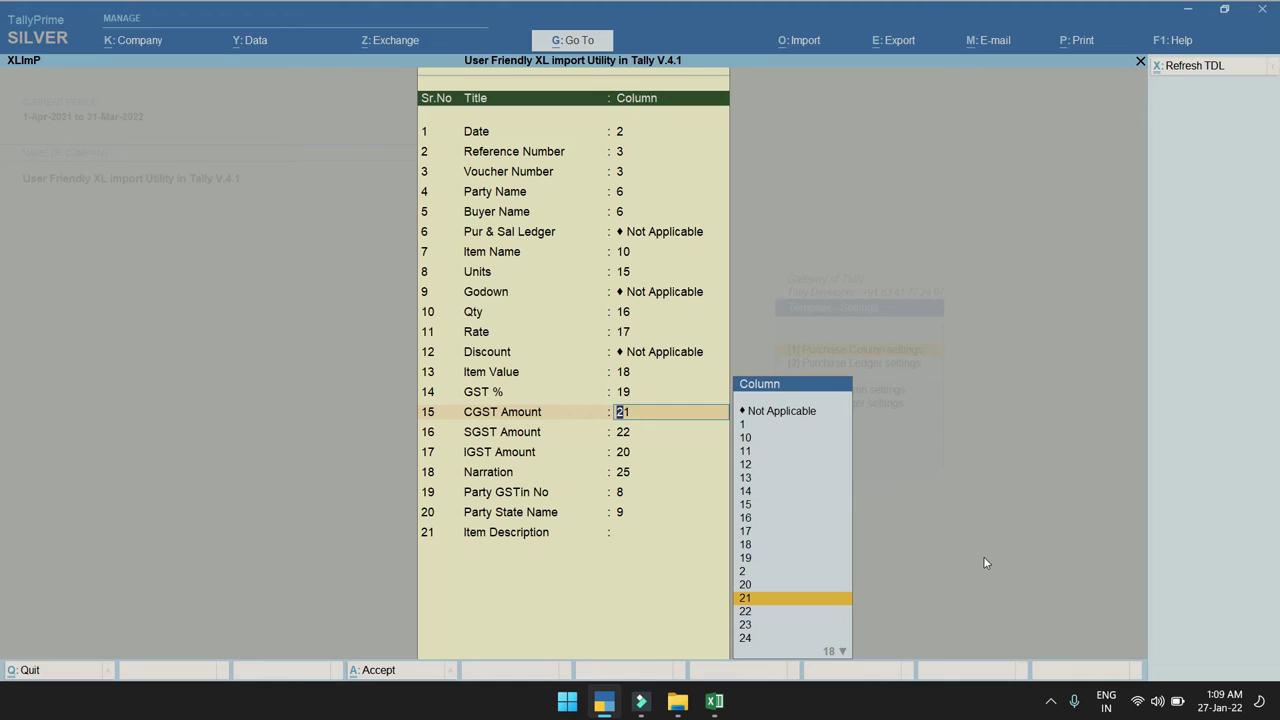
Check the CGST and SGST columns in the Excel sheet and map CGST Amount to column 21 and SGST Amount to column 22
{"action": "key", "text": "alt+Tab"}
{"action": "left_click", "coordinate": [1004, 156]}
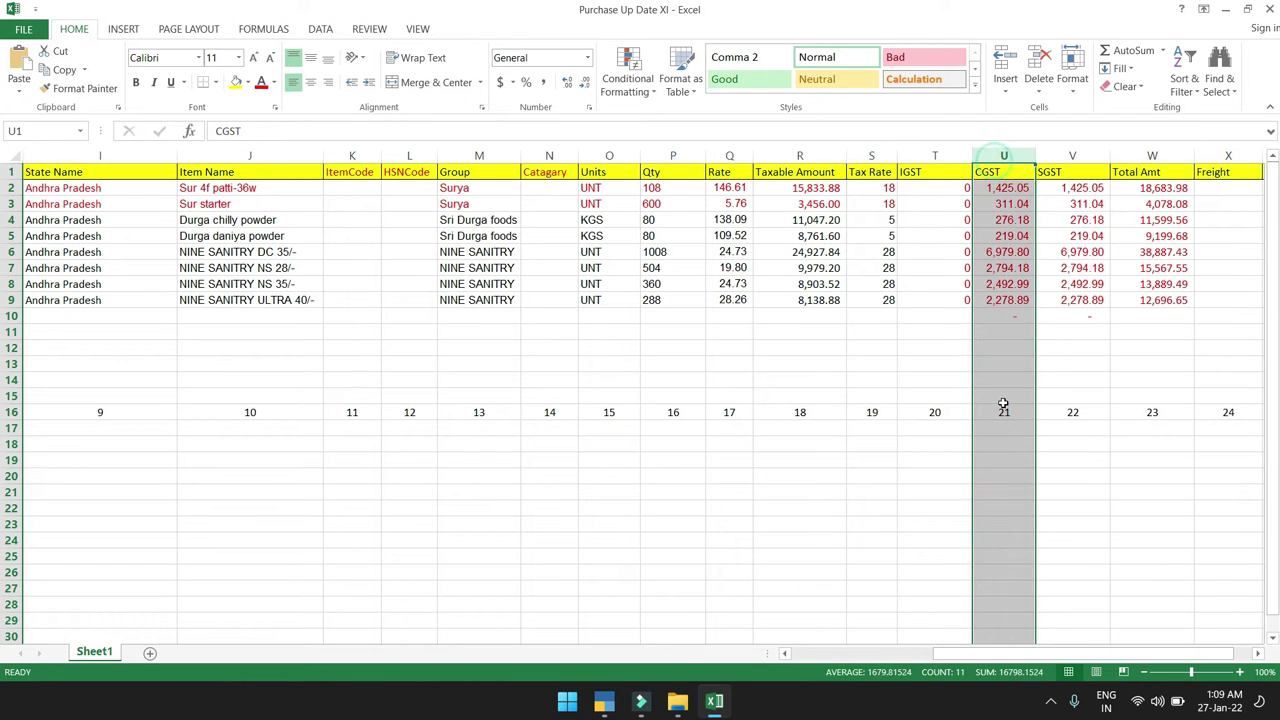
{"action": "key", "text": "alt+Tab"}
{"action": "key", "text": "alt+Tab"}
{"action": "left_click", "coordinate": [1046, 156]}
{"action": "key", "text": "alt+Tab"}
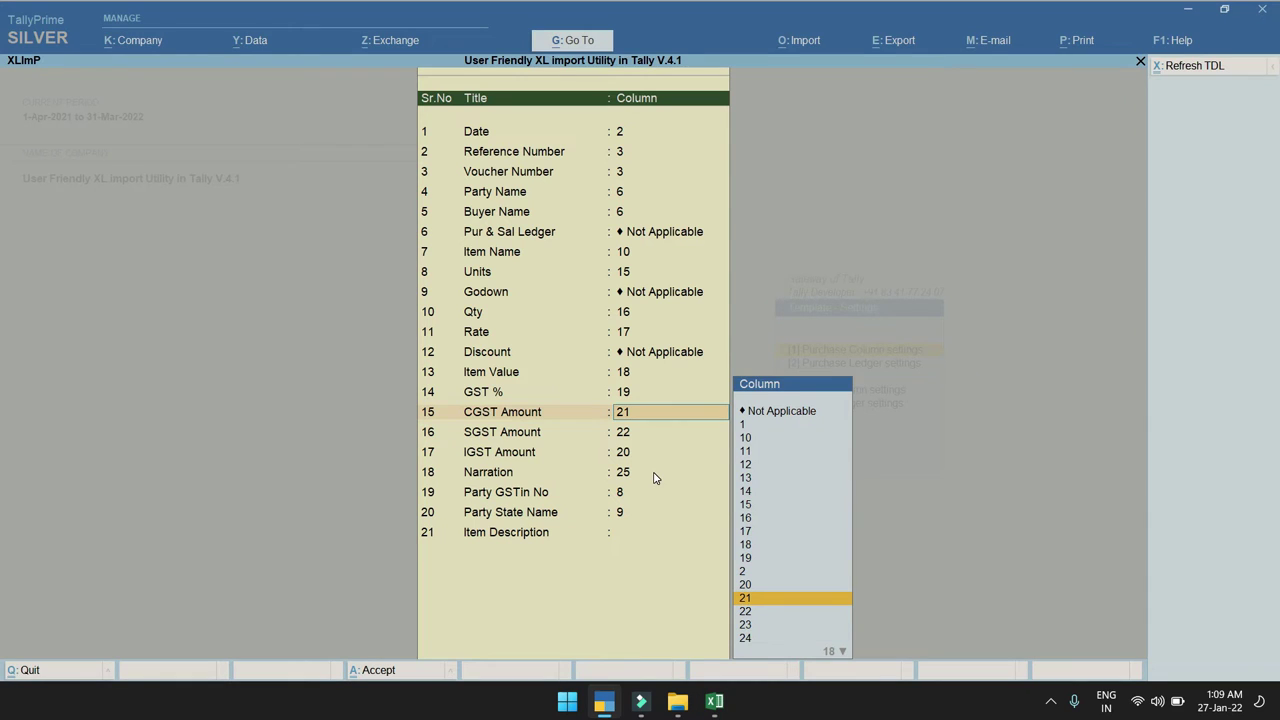
{"action": "key", "text": "Return"}
{"action": "key", "text": "Return"}
Check the IGST column in the Excel sheet and map IGST Amount to column 20
{"action": "key", "text": "alt+Tab"}
{"action": "left_click", "coordinate": [934, 156]}
{"action": "key", "text": "alt+Tab"}
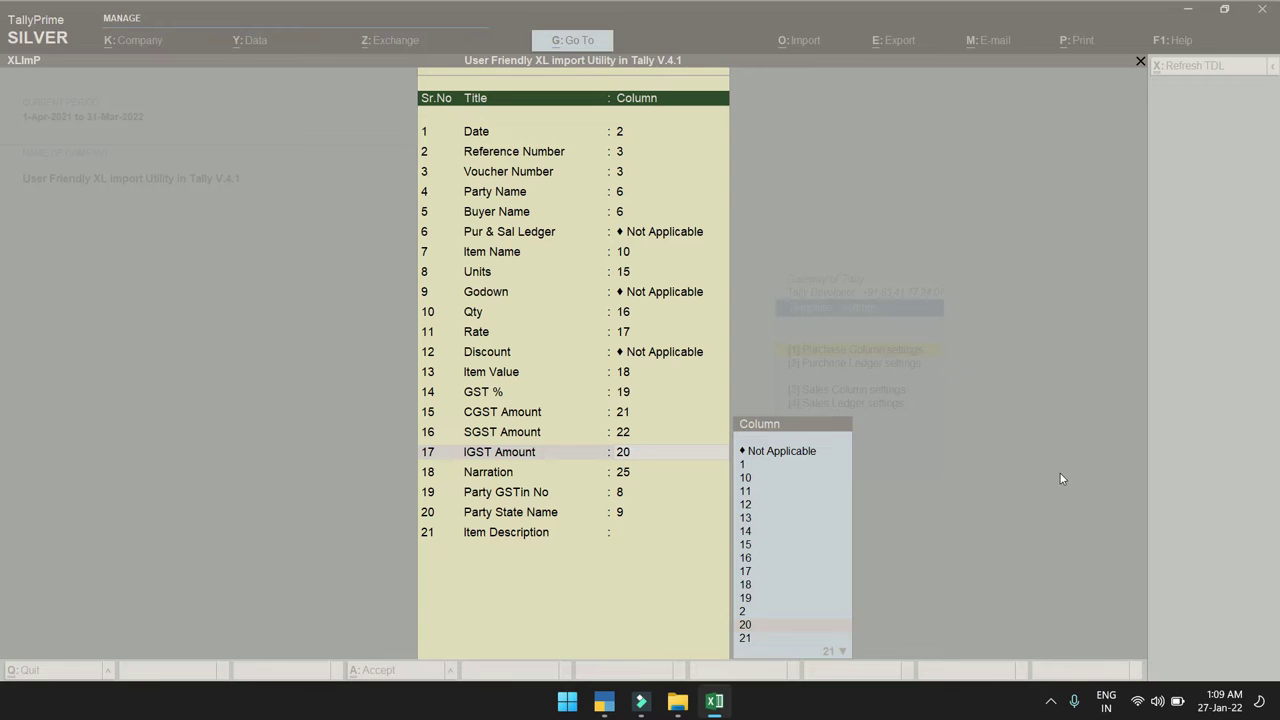
{"action": "key", "text": "Return"}
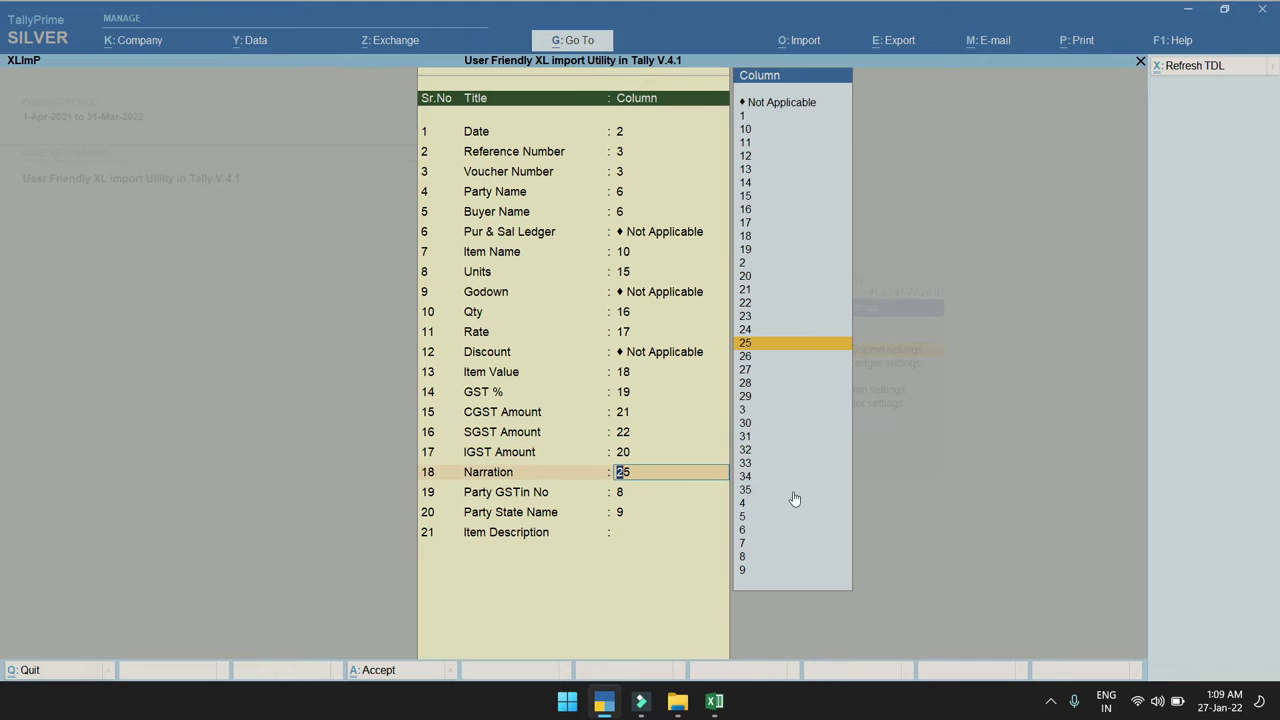
Find the Vch Narraction column in the Excel sheet and map Narration to column 25
{"action": "key", "text": "alt+Tab"}
{"action": "left_click_drag", "start_coordinate": [1168, 653], "coordinate": [1186, 653]}
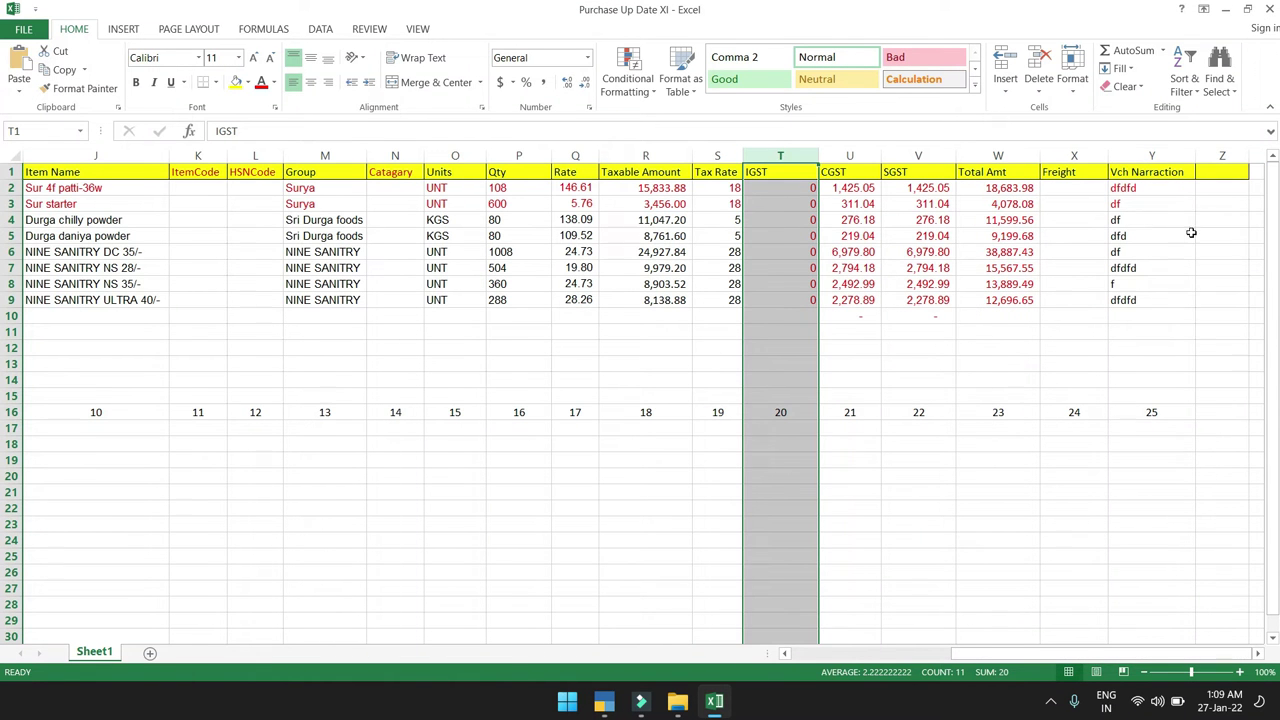
{"action": "left_click", "coordinate": [1174, 155]}
{"action": "key", "text": "alt+Tab"}
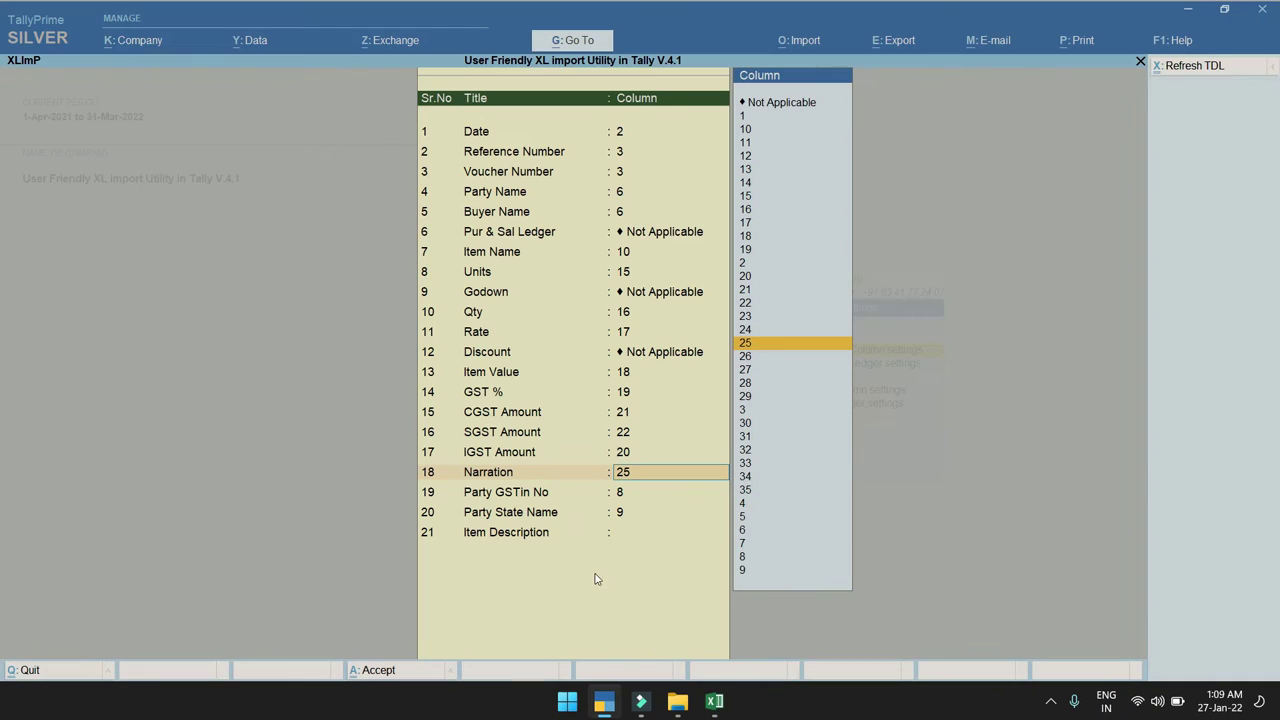
{"action": "key", "text": "Return"}
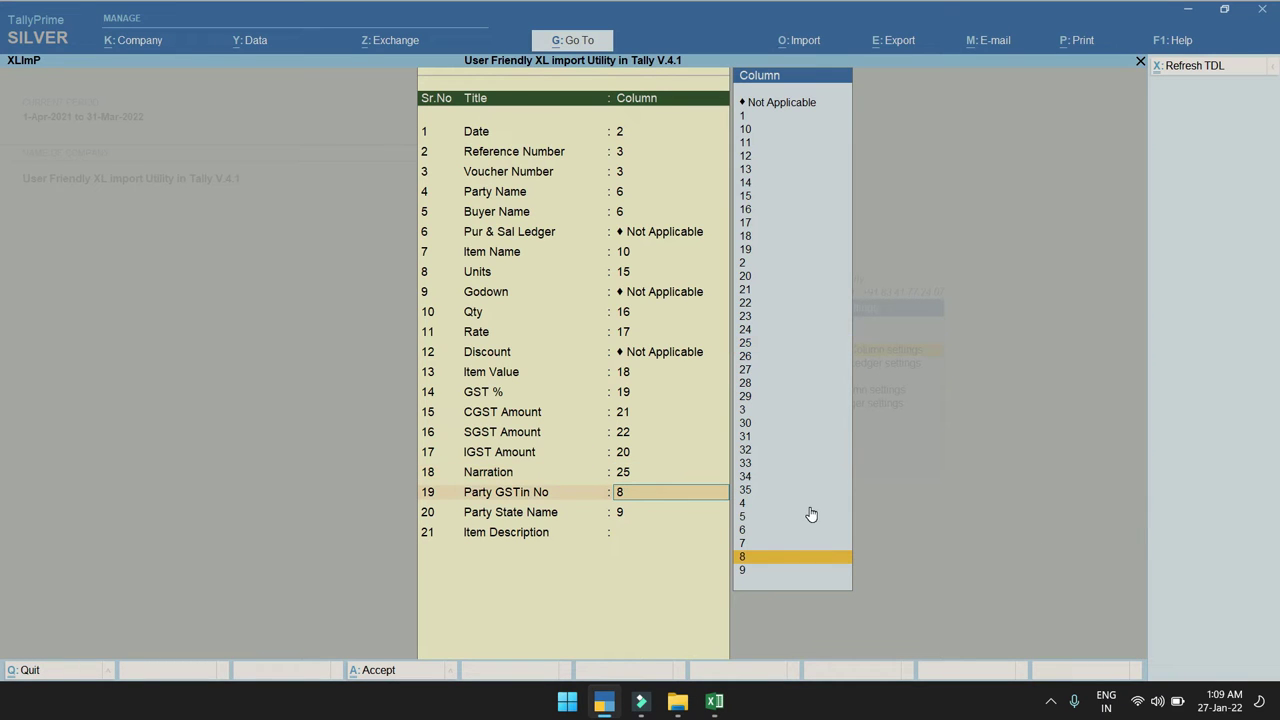
Find the GSTIN No. column in the Excel sheet and map Party GSTin No to column 8
{"action": "key", "text": "alt+Tab"}
{"action": "left_click_drag", "start_coordinate": [965, 657], "coordinate": [984, 660]}
{"action": "left_click_drag", "start_coordinate": [903, 663], "coordinate": [870, 660]}
{"action": "left_click", "coordinate": [830, 155]}
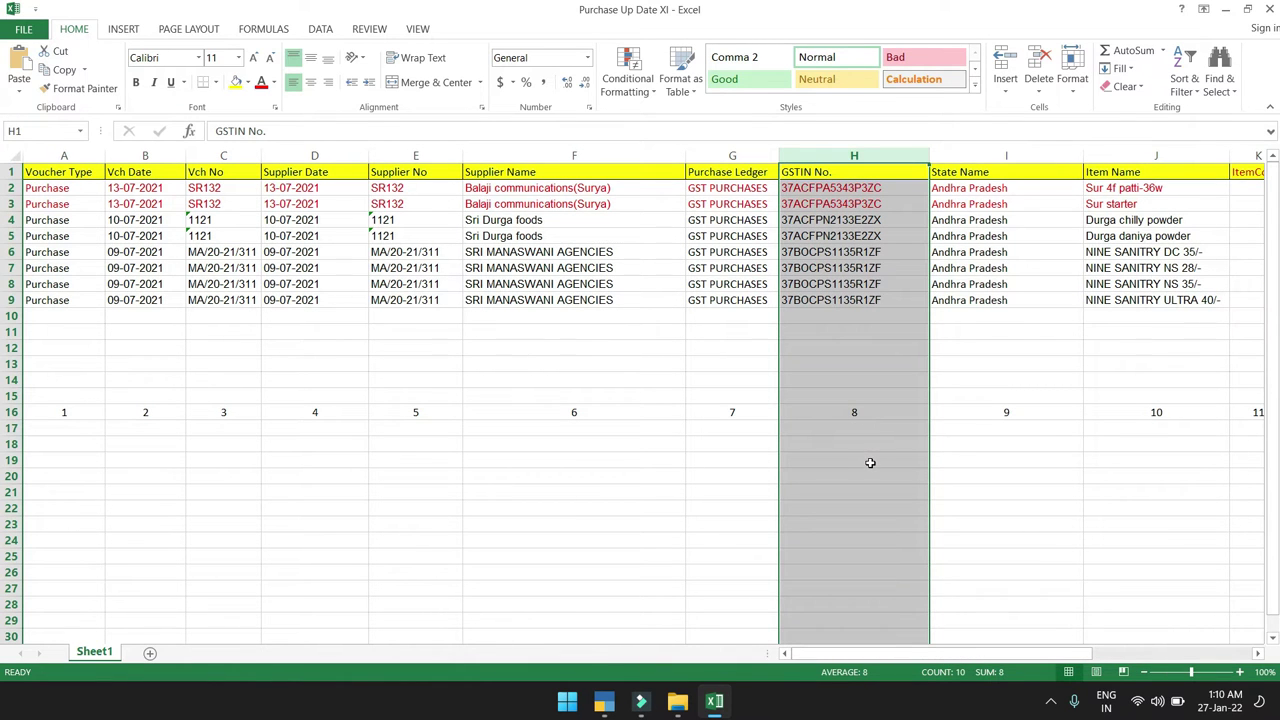
{"action": "key", "text": "alt+Tab"}
{"action": "key", "text": "Return"}
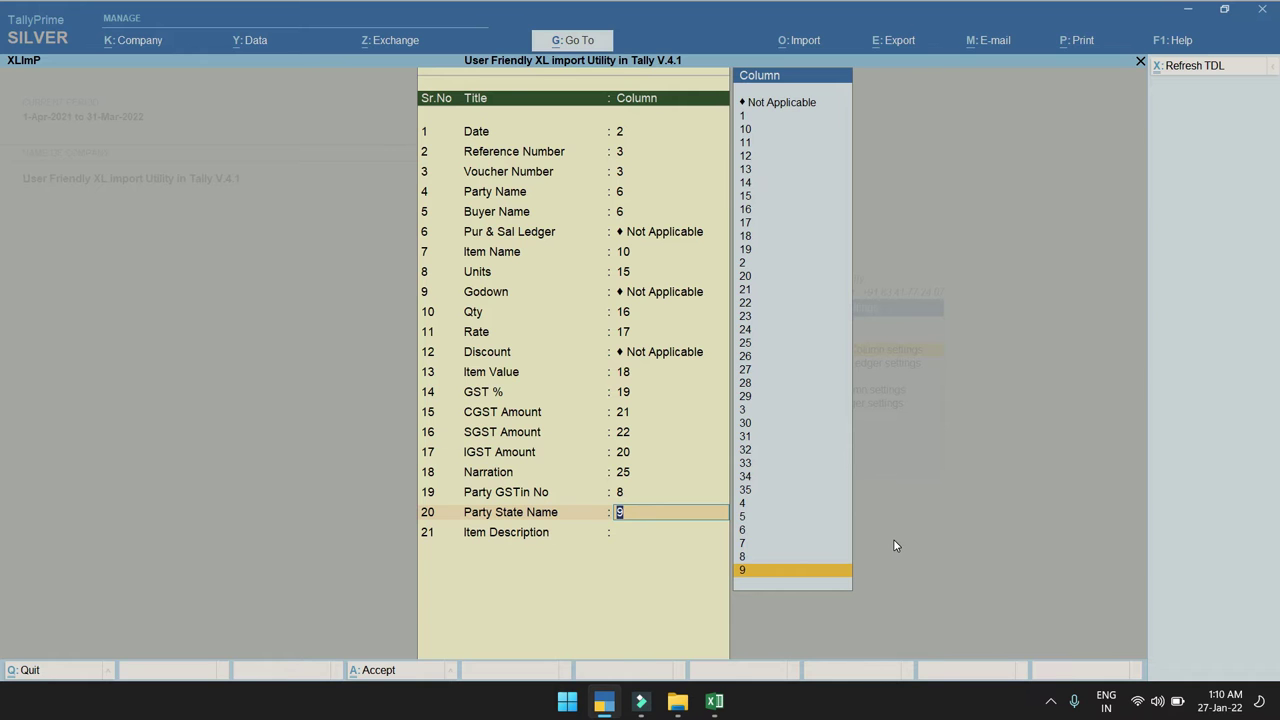
Check the Supplier Name and State Name columns in the Excel sheet and map Party State Name to column 9
{"action": "key", "text": "alt+Tab"}
{"action": "key", "text": "alt+Tab"}
{"action": "key", "text": "alt+Tab"}
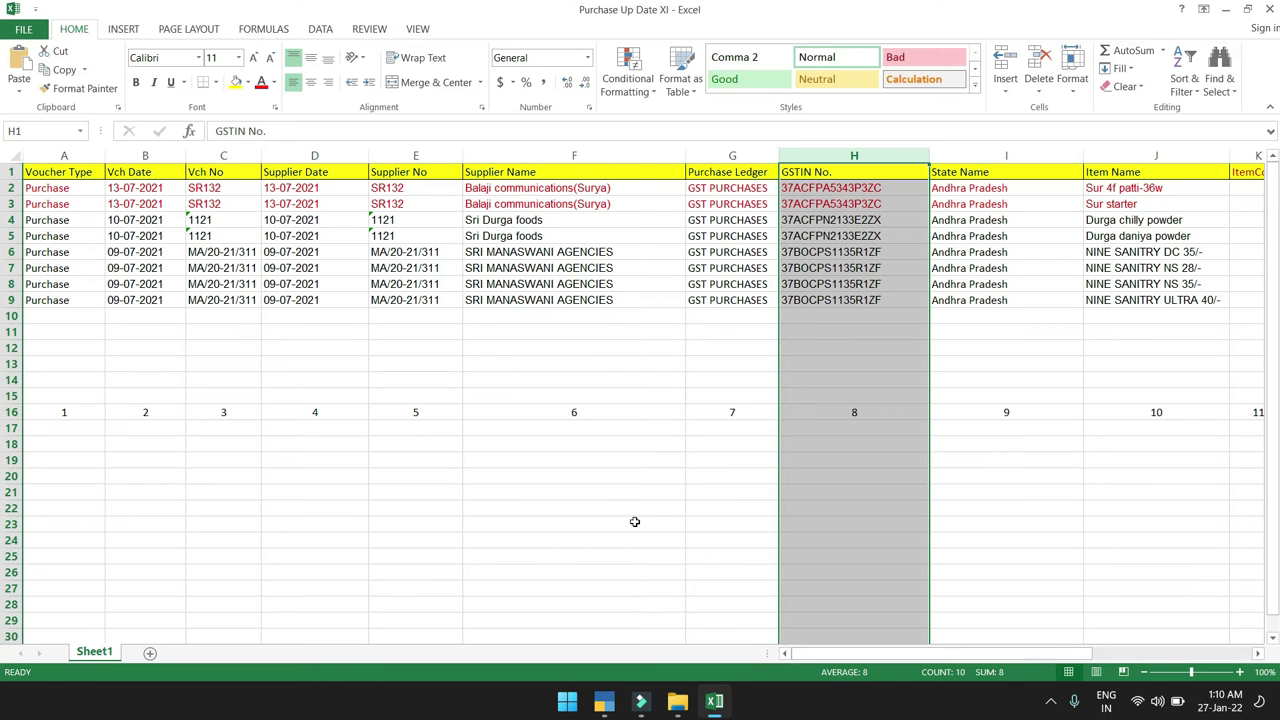
{"action": "left_click", "coordinate": [588, 148]}
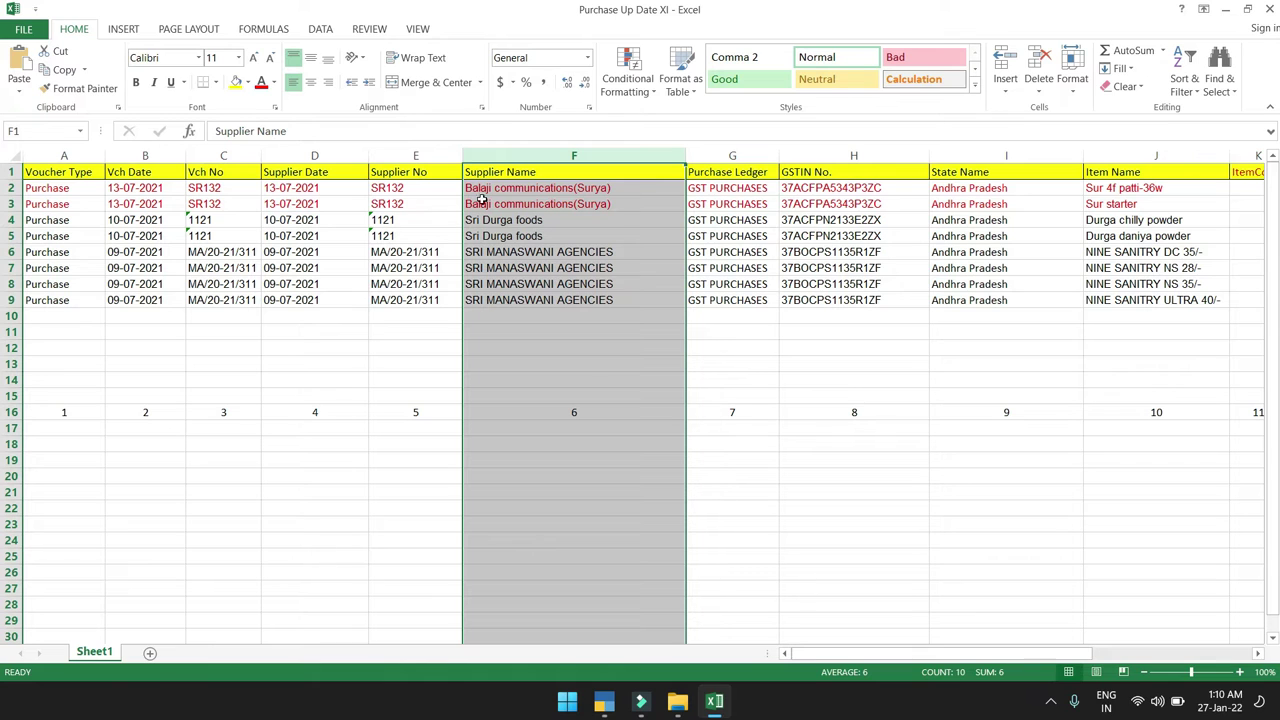
{"action": "left_click", "coordinate": [986, 155]}
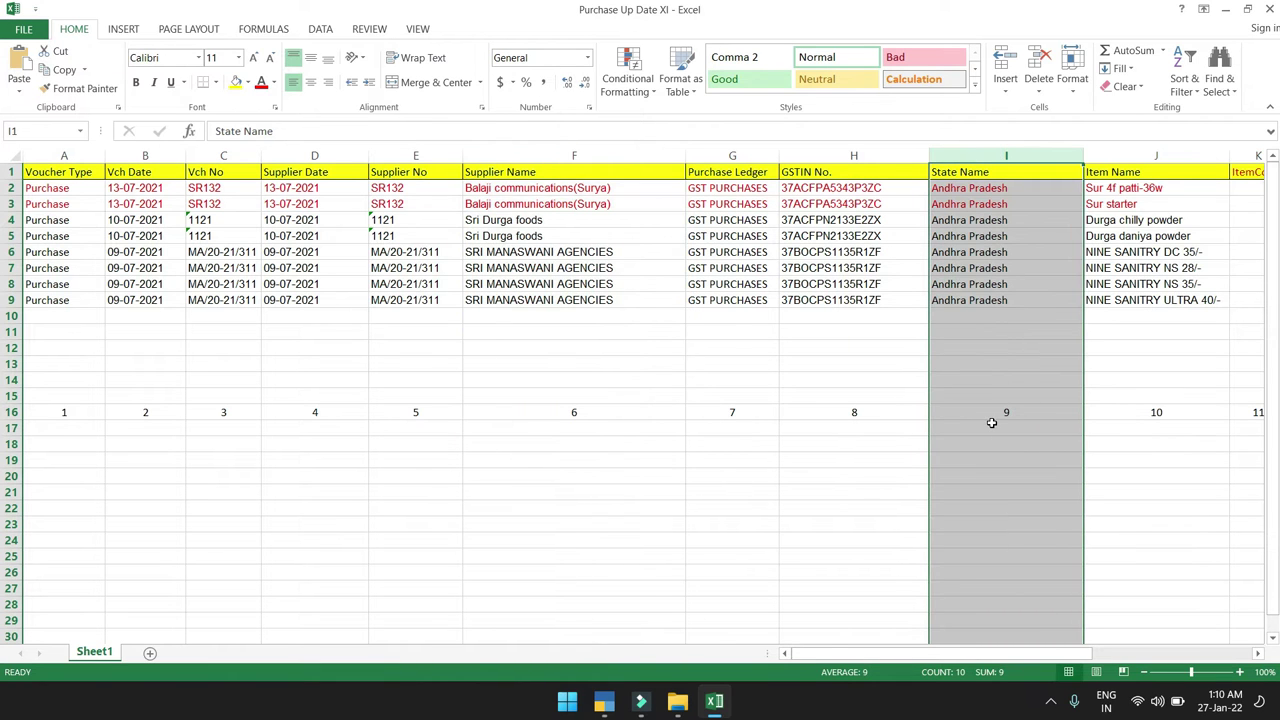
{"action": "key", "text": "alt+Tab"}
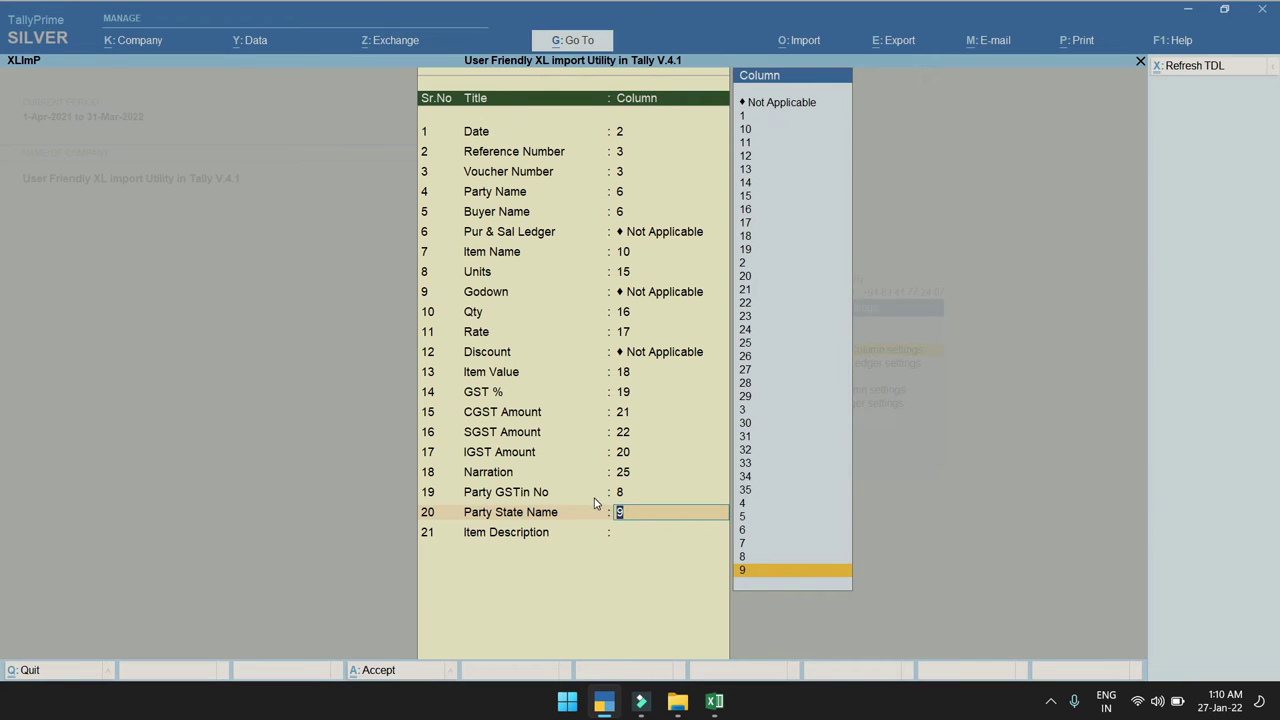
{"action": "key", "text": "Return"}
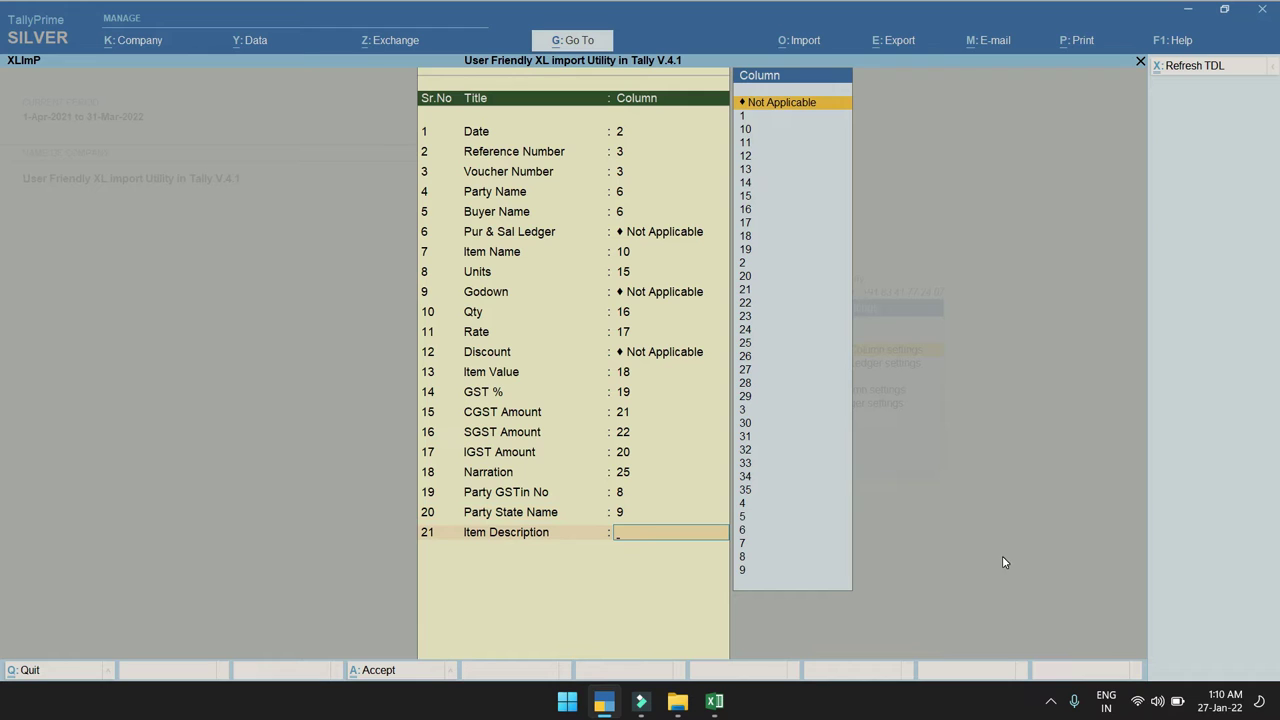
Set Item Description to Not Applicable and accept the purchase column settings
{"action": "key", "text": "Return"}
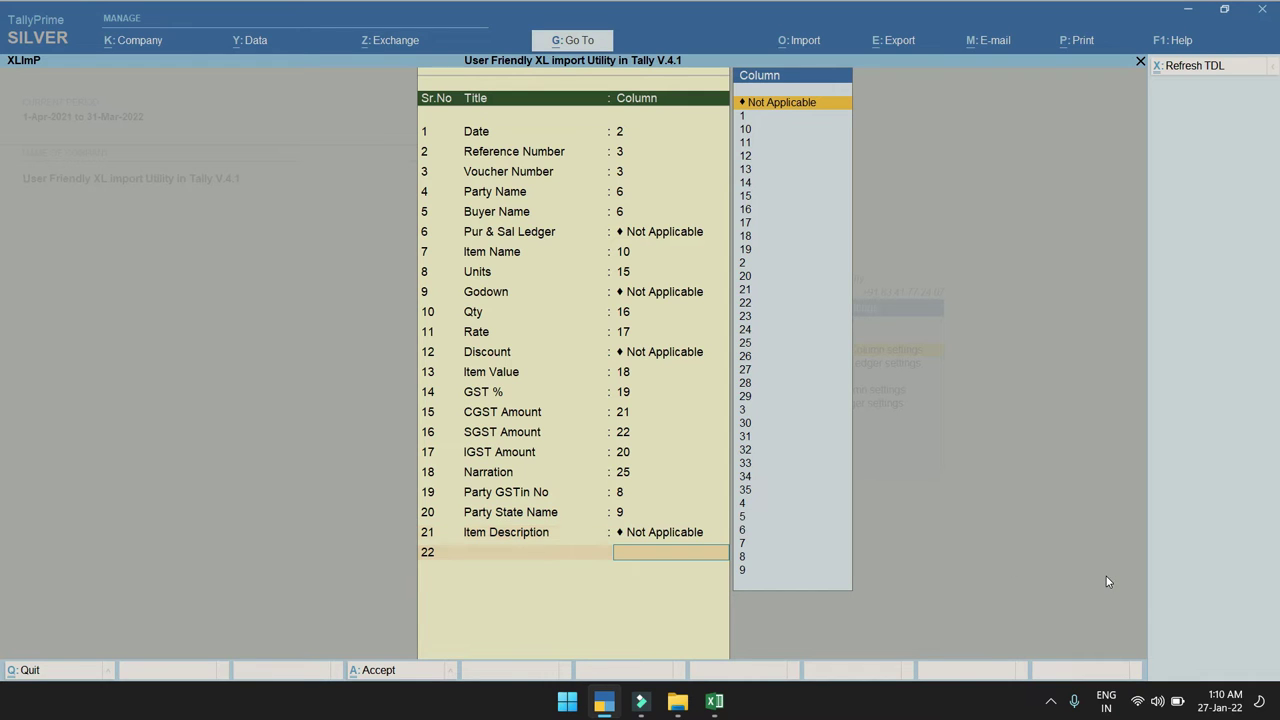
{"action": "key", "text": "Return"}
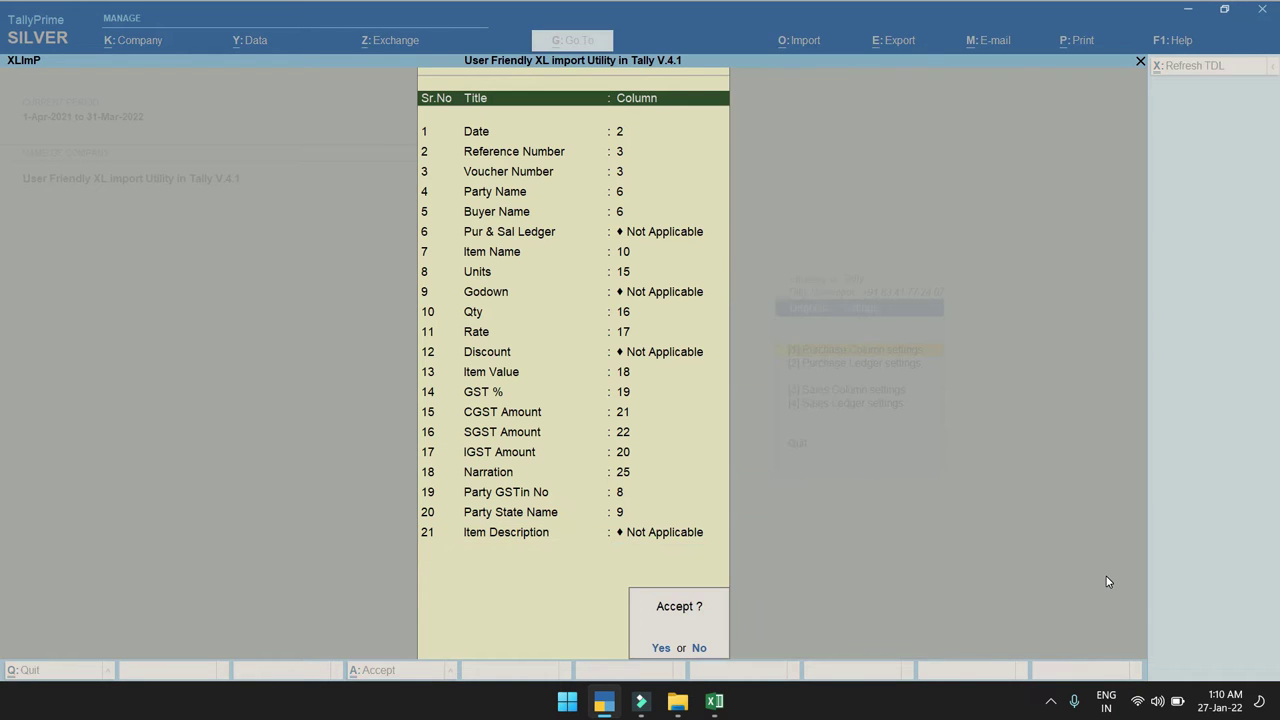
{"action": "key", "text": "Return"}
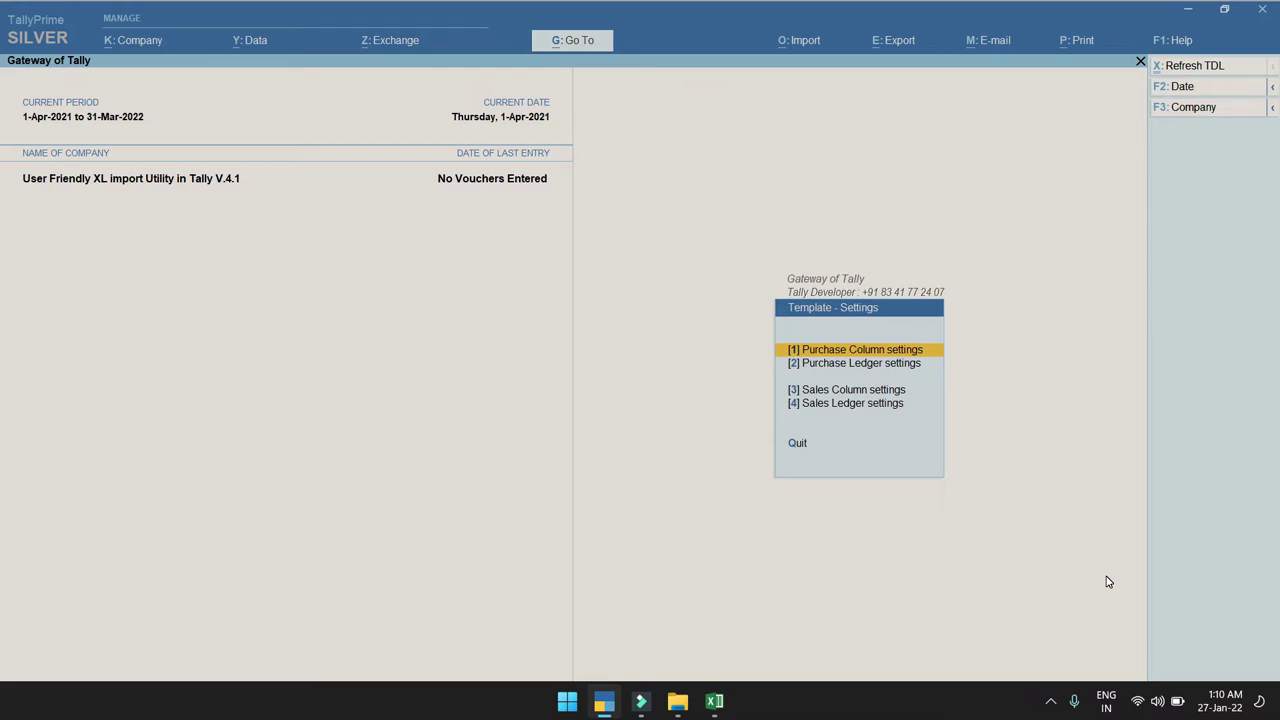
In the purchase ledger settings, confirm Purchase 28%, 18%, 12%, 5% and 3% as the ledgers for the matching GST rates
{"action": "key", "text": "Down"}
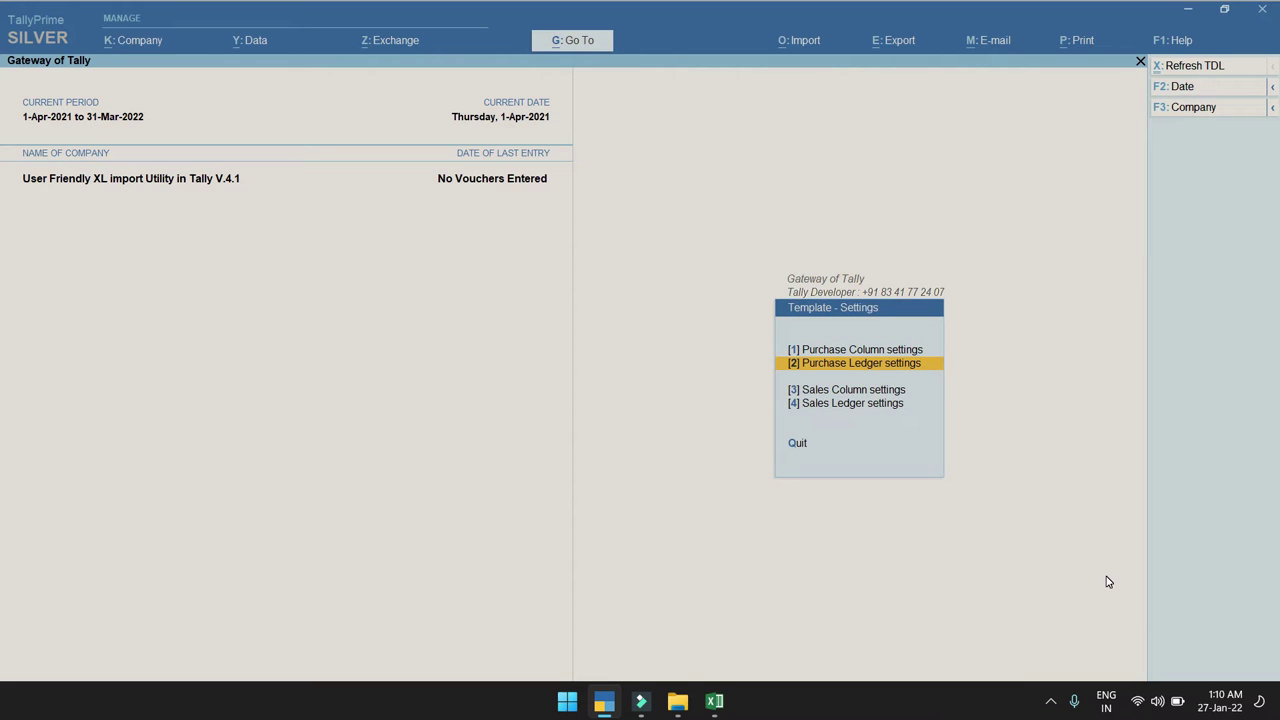
{"action": "key", "text": "Return"}
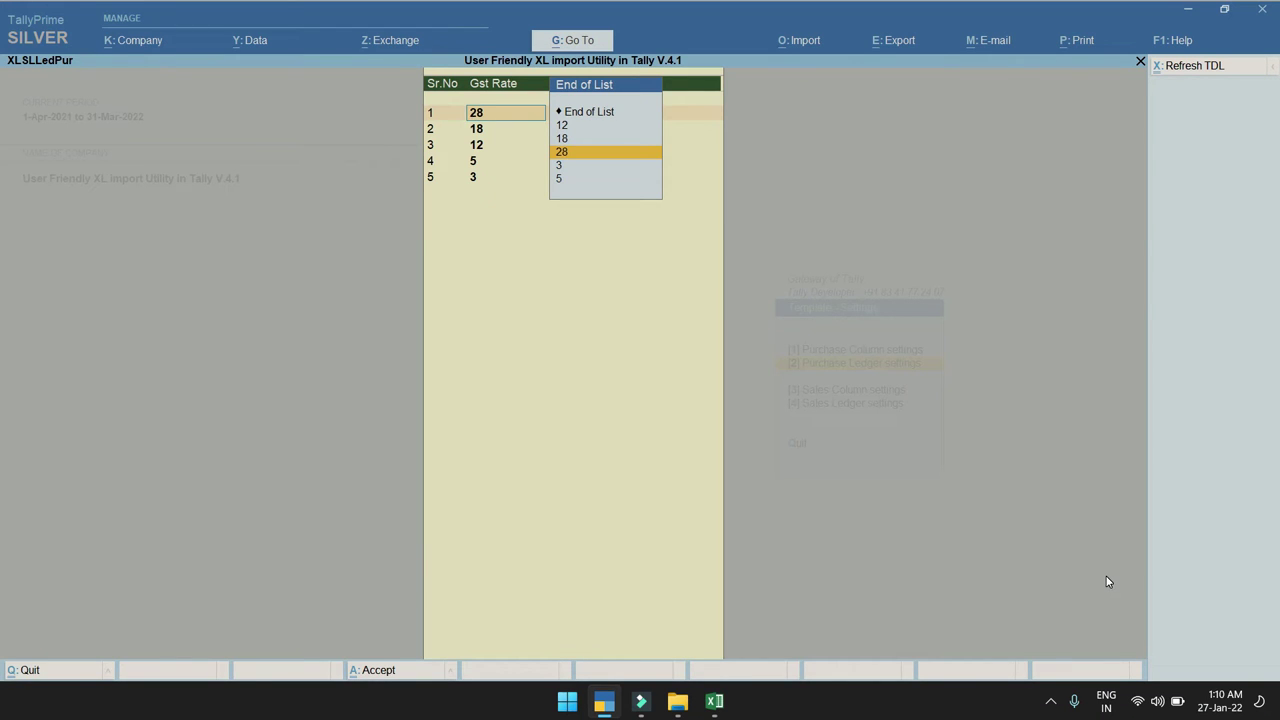
{"action": "key", "text": "Return"}
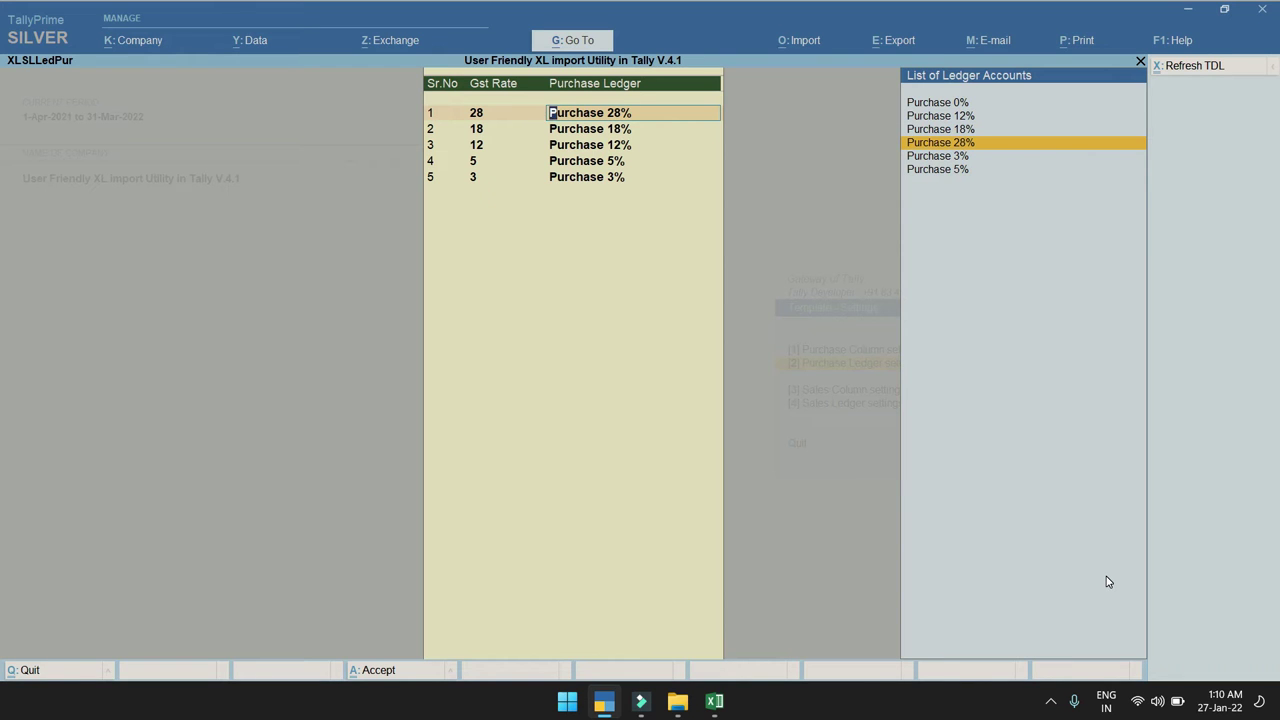
{"action": "key", "text": "Return"}
{"action": "key", "text": "Return"}
{"action": "key", "text": "Return"}
{"action": "key", "text": "Return"}
{"action": "key", "text": "Return"}
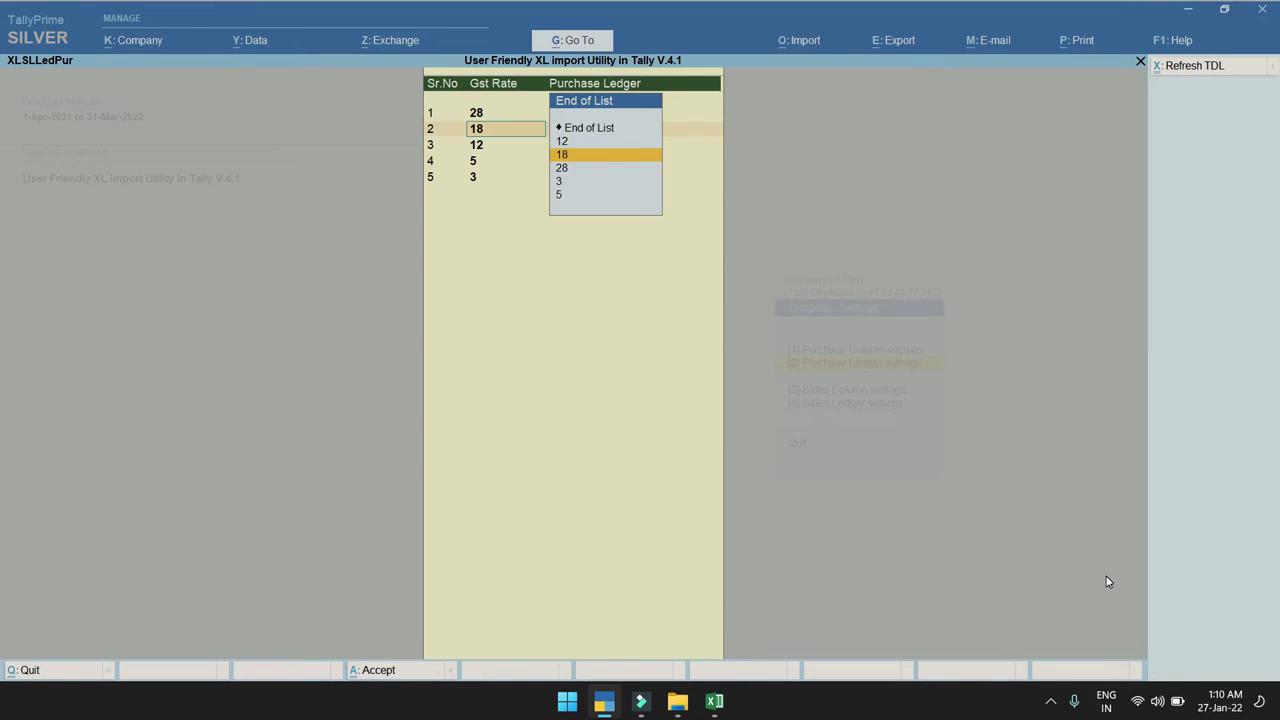
{"action": "key", "text": "Return"}
{"action": "key", "text": "Return"}
{"action": "key", "text": "Return"}
{"action": "key", "text": "Return"}
{"action": "key", "text": "Return"}
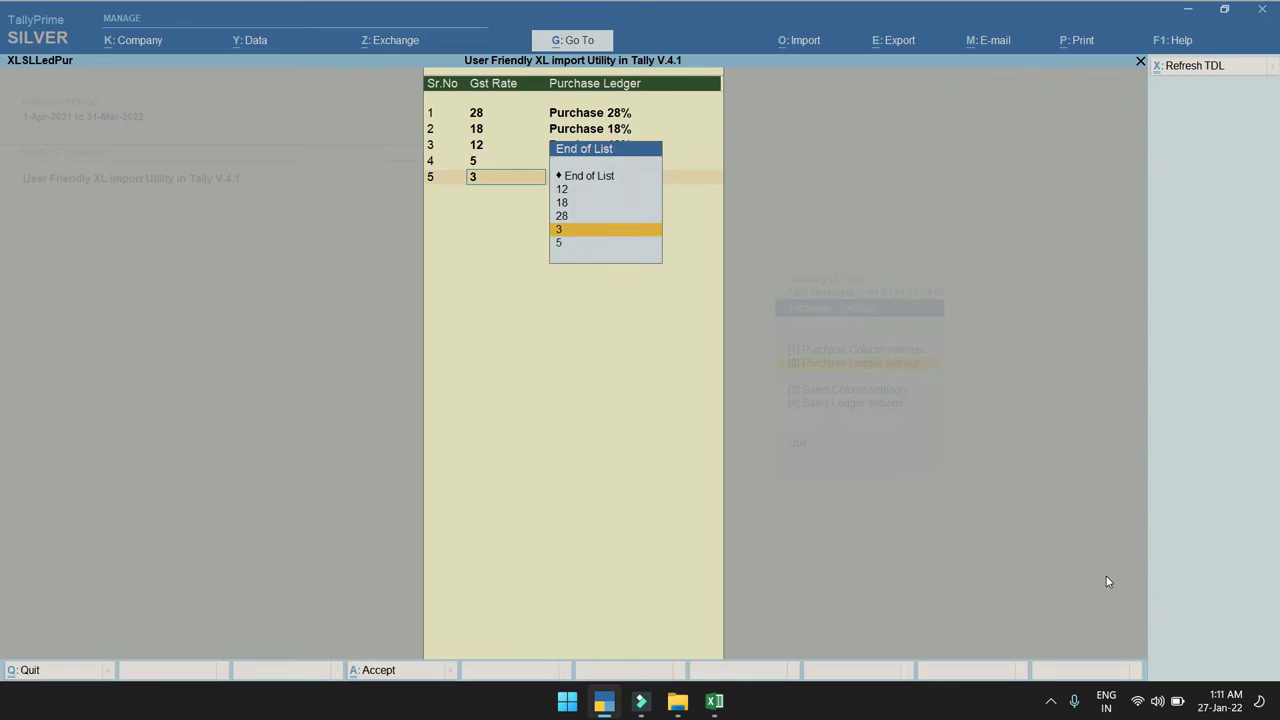
{"action": "key", "text": "Return"}
Check the sales ledgers assigned to the GST rates in the sales ledger settings and leave without editing them
{"action": "key", "text": "Down"}
{"action": "key", "text": "Down"}
{"action": "key", "text": "Return"}
{"action": "key", "text": "Return"}
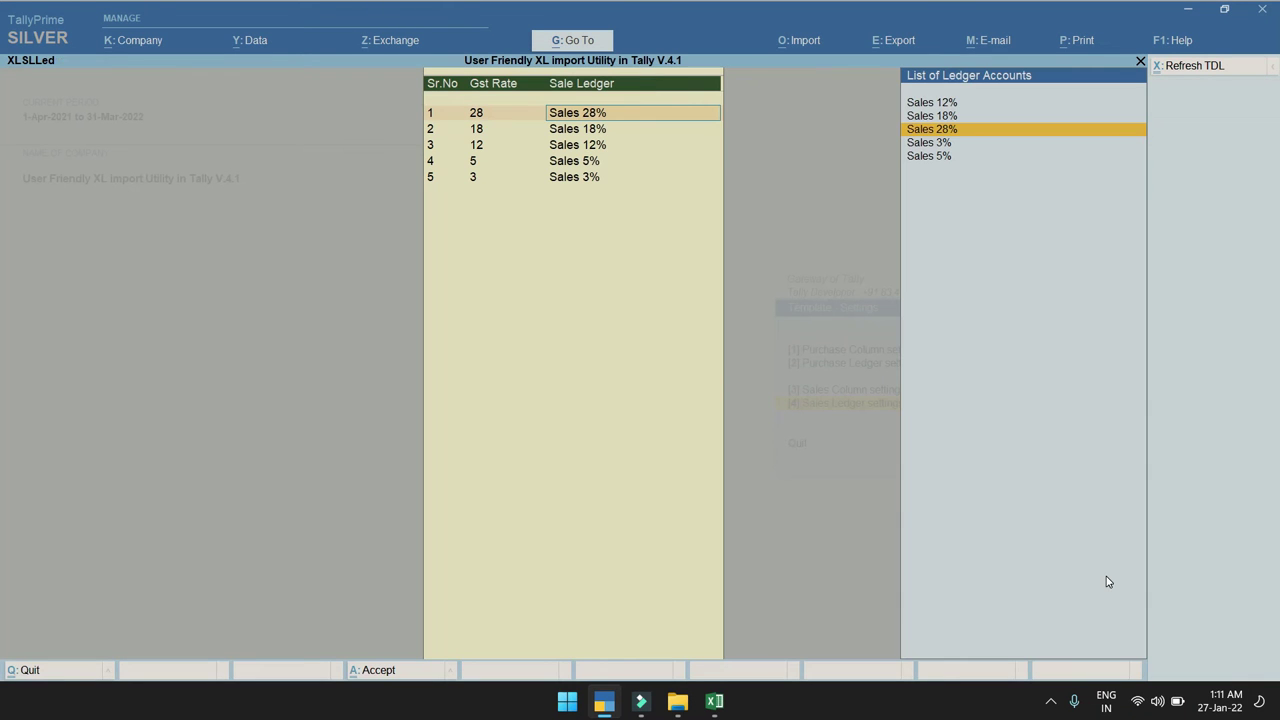
{"action": "key", "text": "Return"}
{"action": "key", "text": "Return"}
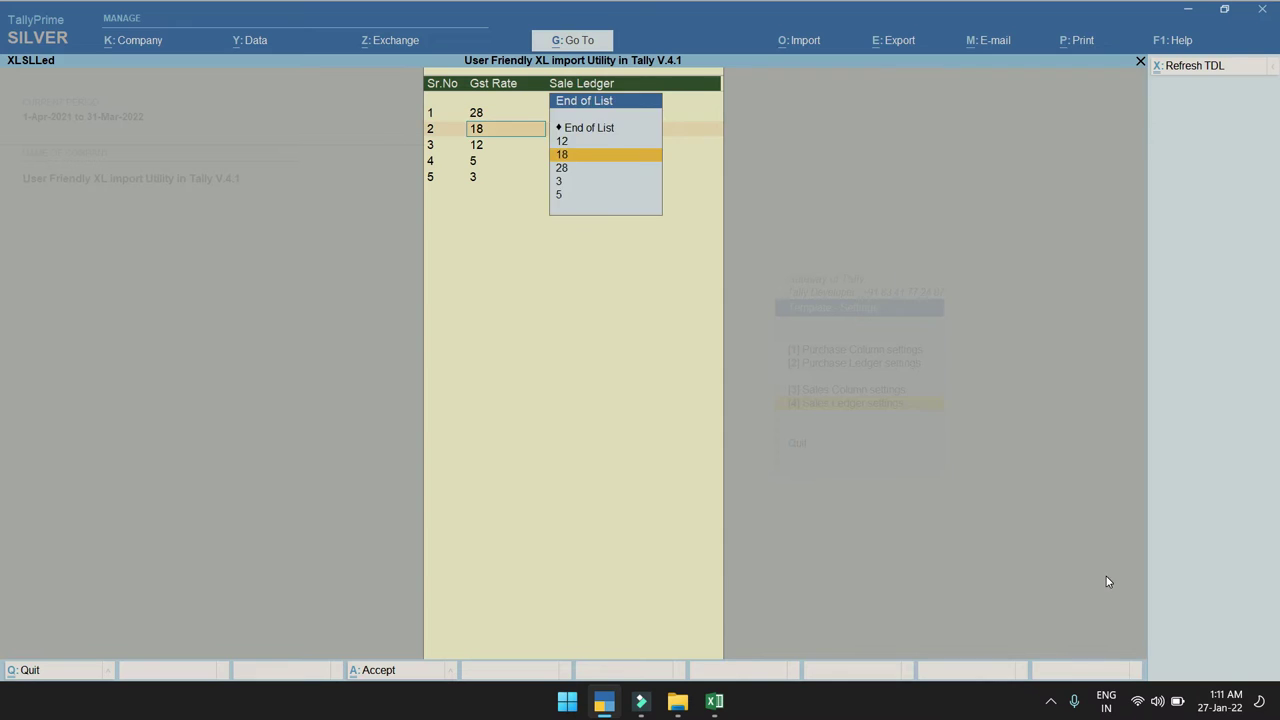
{"action": "key", "text": "Return"}
{"action": "key", "text": "Return"}
{"action": "key", "text": "Return"}
{"action": "key", "text": "Return"}
{"action": "key", "text": "Return"}
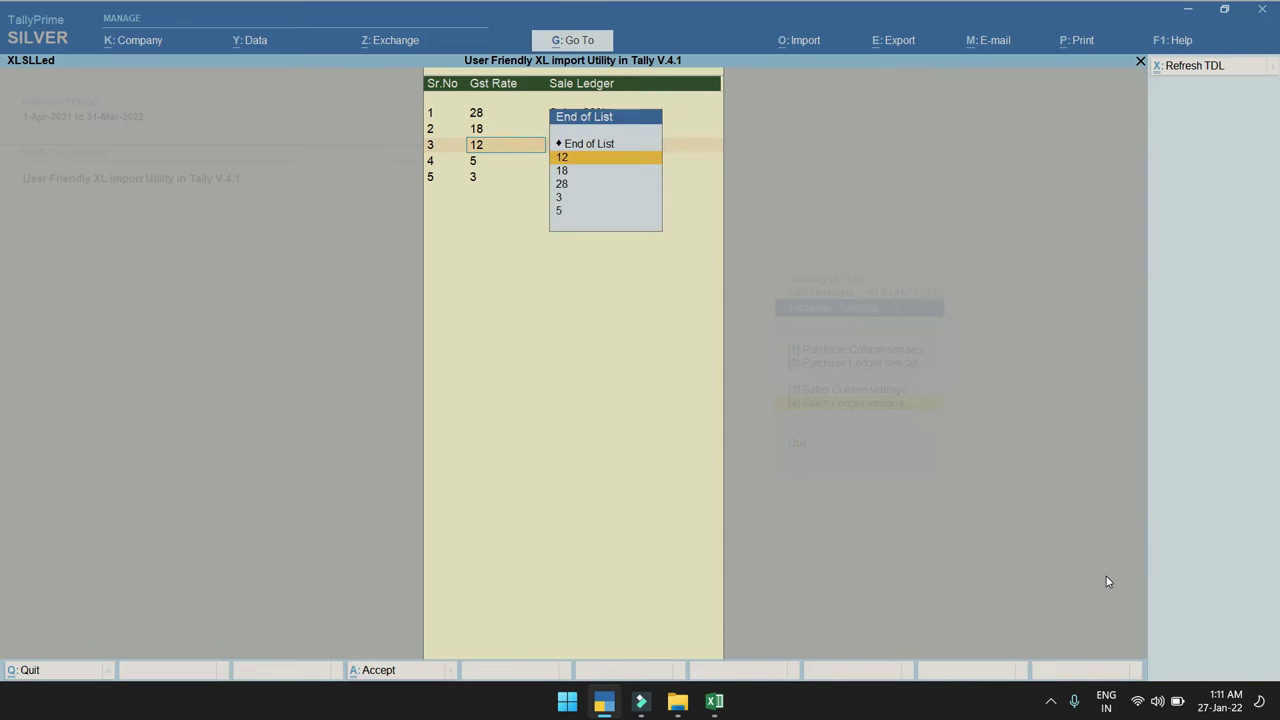
{"action": "key", "text": "Escape"}
{"action": "key", "text": "Return"}
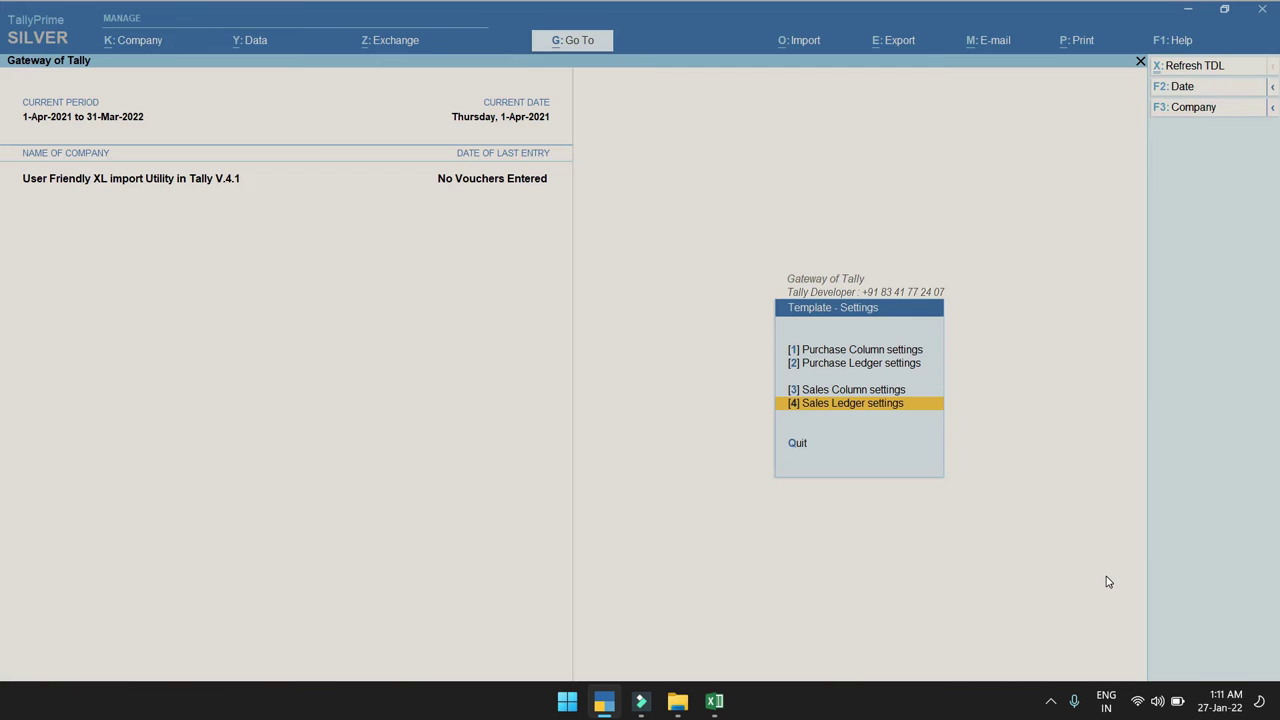
Recheck the purchase ledger assigned to each GST rate row by row and close the purchase ledger settings
{"action": "key", "text": "Up"}
{"action": "key", "text": "Up"}
{"action": "key", "text": "Return"}
{"action": "key", "text": "Return"}
{"action": "key", "text": "Return"}
{"action": "key", "text": "Return"}
{"action": "key", "text": "Return"}
{"action": "key", "text": "Return"}
{"action": "key", "text": "Return"}
{"action": "key", "text": "Return"}
{"action": "key", "text": "Return"}
{"action": "key", "text": "Return"}
{"action": "key", "text": "Return"}
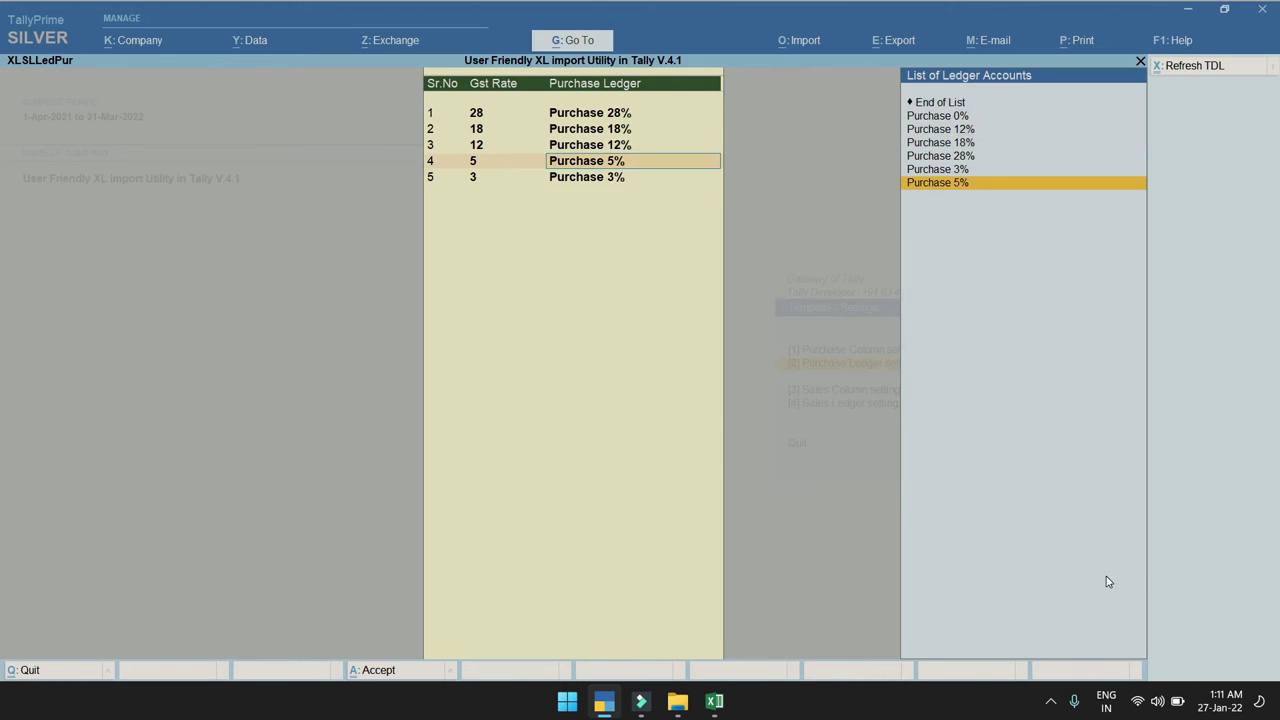
{"action": "key", "text": "Return"}
{"action": "key", "text": "Return"}
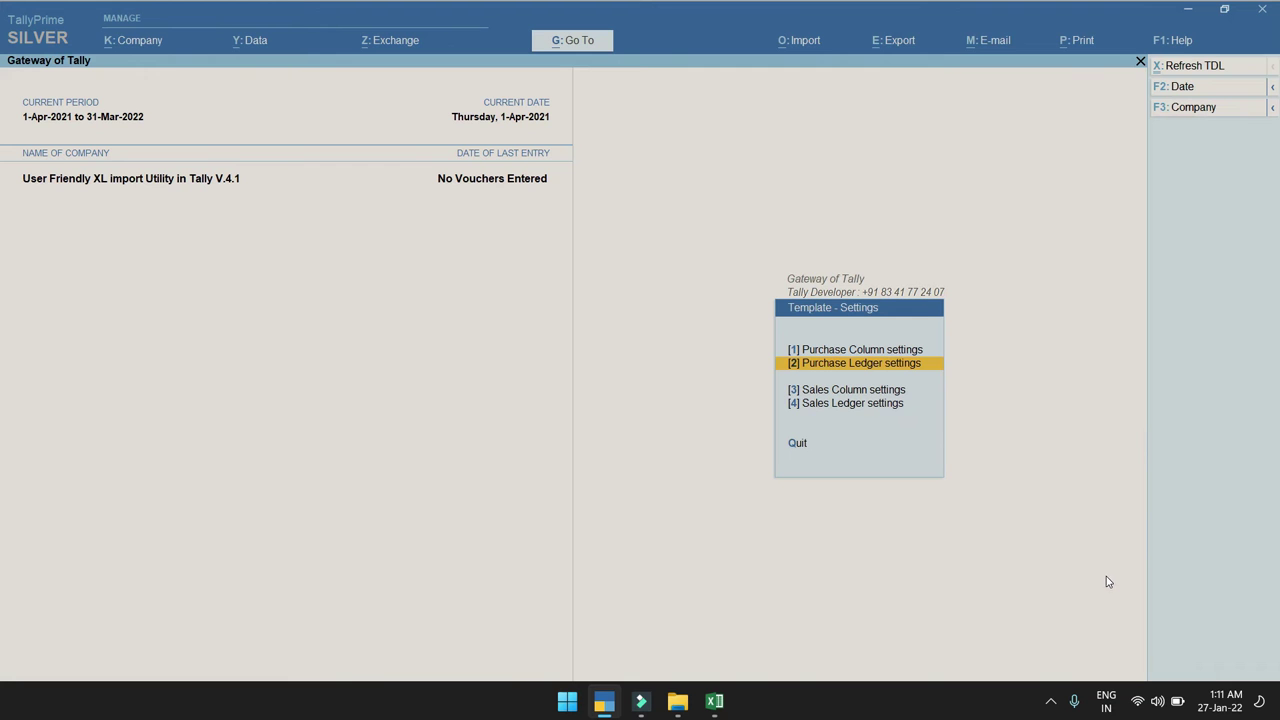
Open the import form for purchases via Excel and close the Purchase Up Date Xl workbook
{"action": "key", "text": "Escape"}
{"action": "key", "text": "Down"}
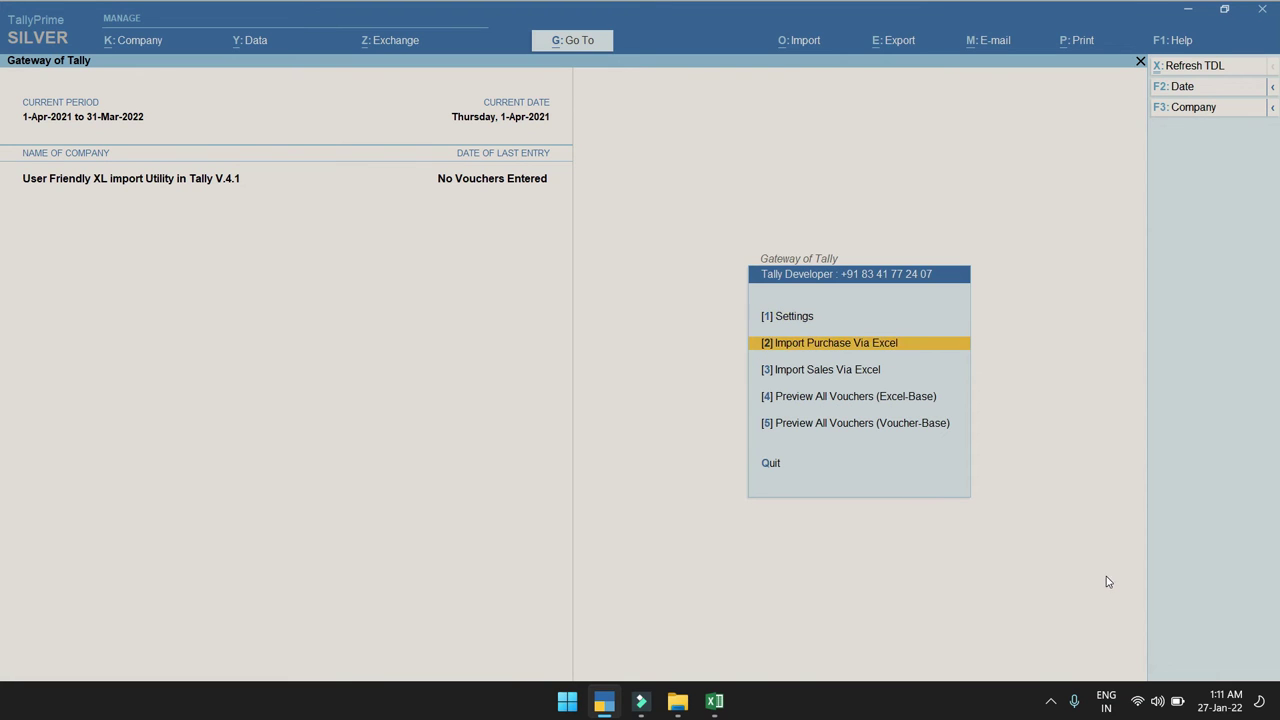
{"action": "key", "text": "Return"}
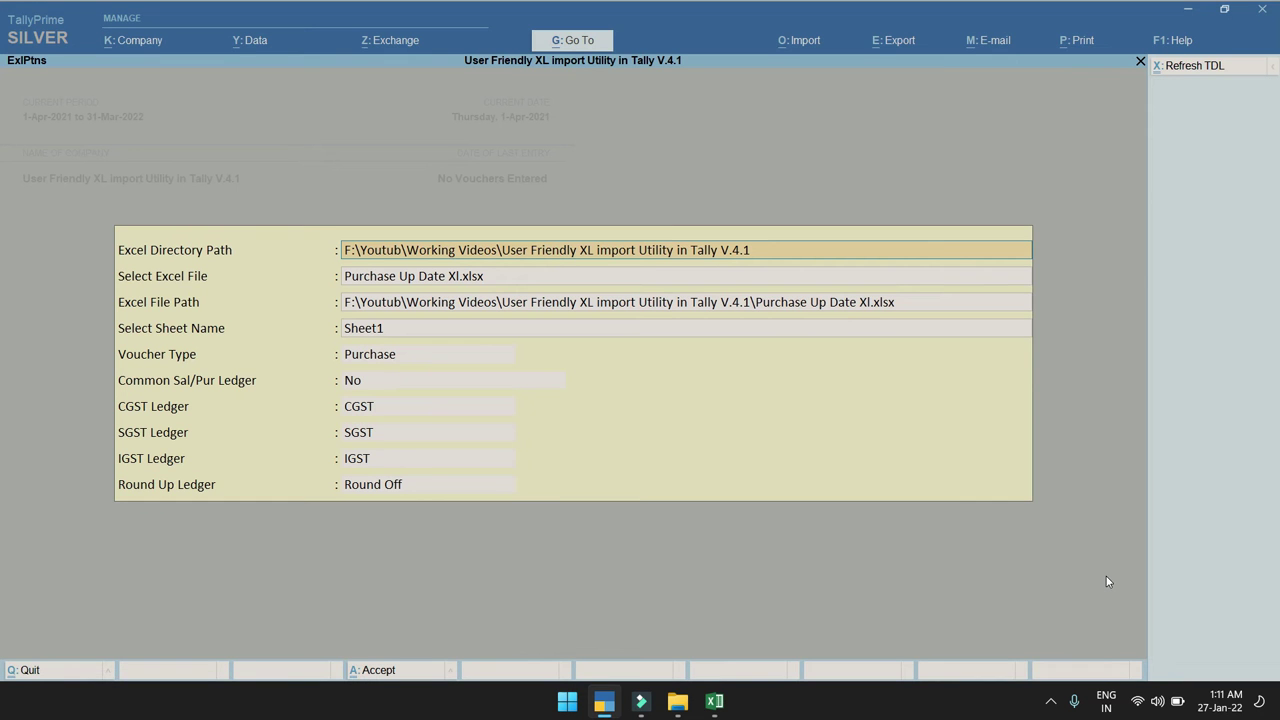
{"action": "key", "text": "alt+Tab"}
{"action": "key", "text": "ctrl+space"}
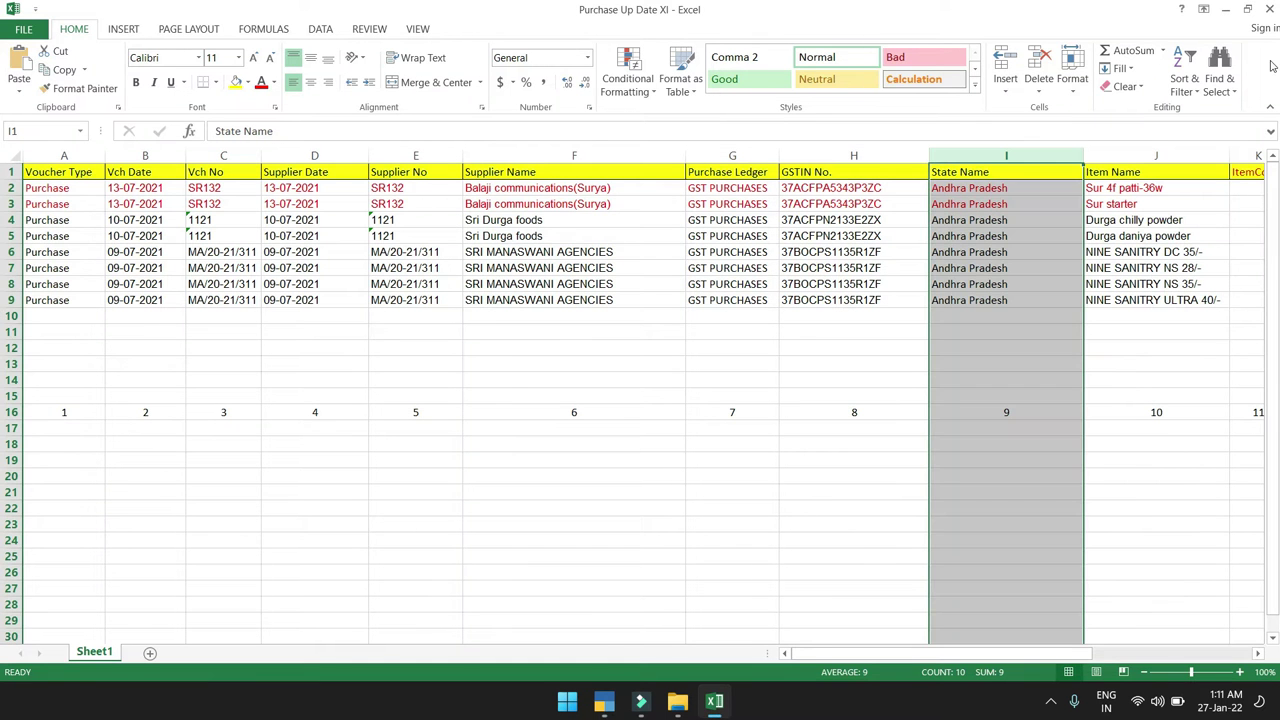
{"action": "key", "text": "alt+F4"}
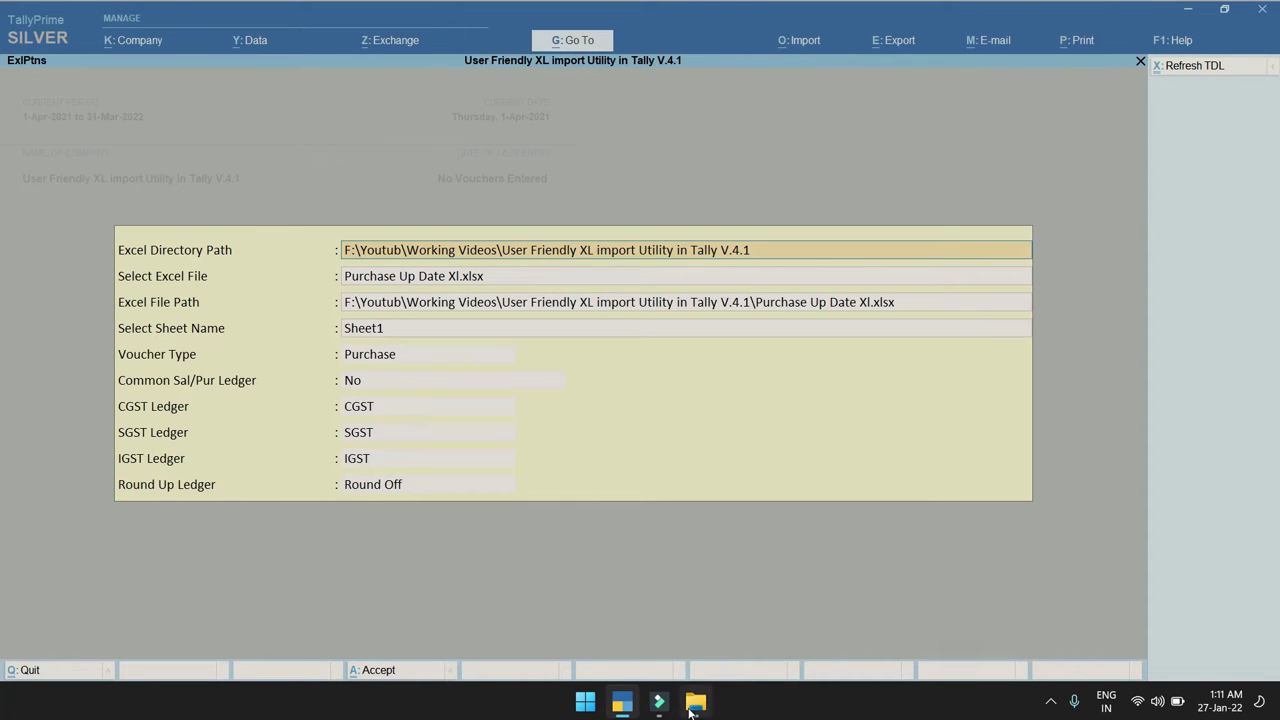
Copy the workbook's folder path from File Explorer and use it as the Excel Directory Path in TallyPrime's import form
{"action": "key", "text": "alt+Tab"}
{"action": "left_click", "coordinate": [700, 84]}
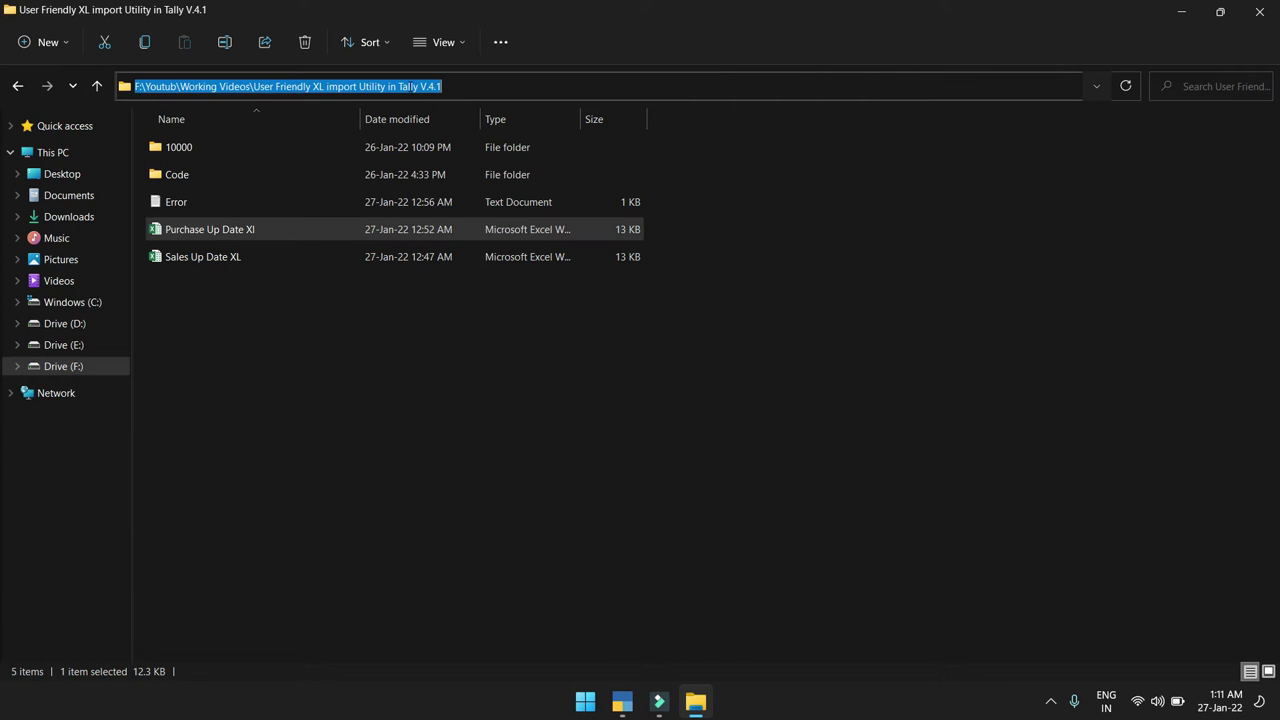
{"action": "right_click", "coordinate": [409, 88]}
{"action": "left_click", "coordinate": [431, 138]}
{"action": "left_click", "coordinate": [629, 716]}
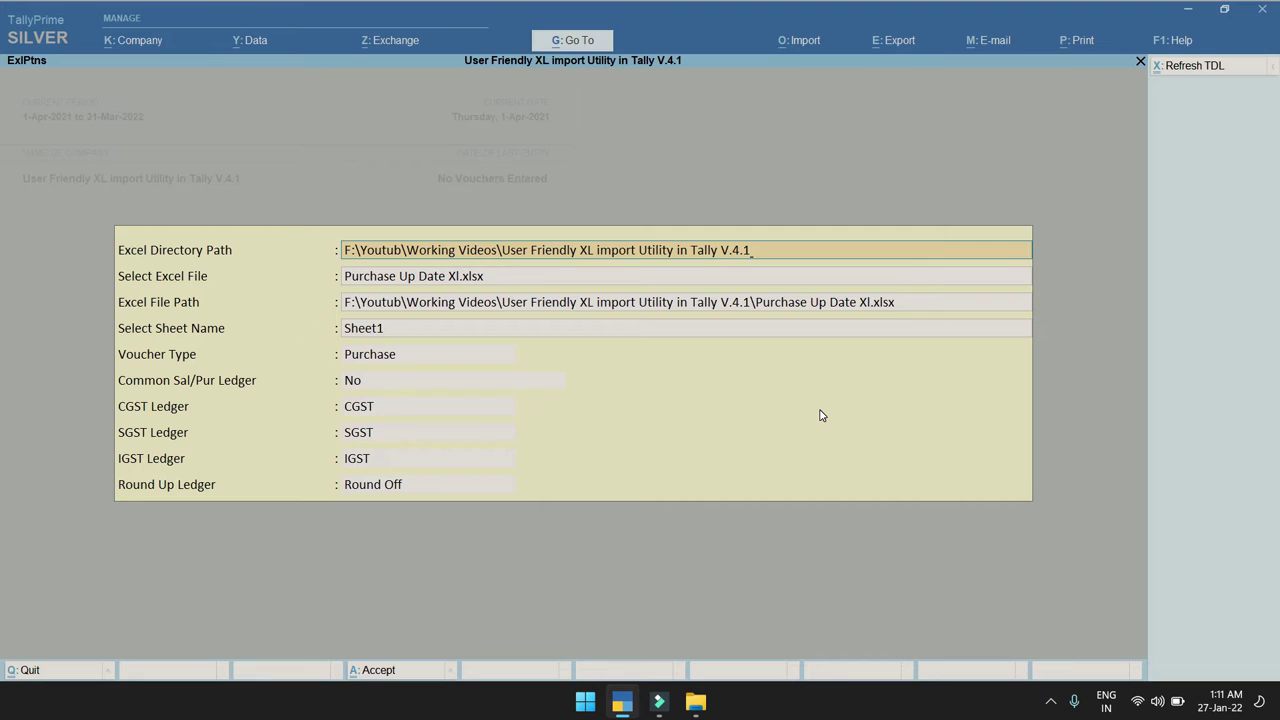
{"action": "key", "text": "Return"}
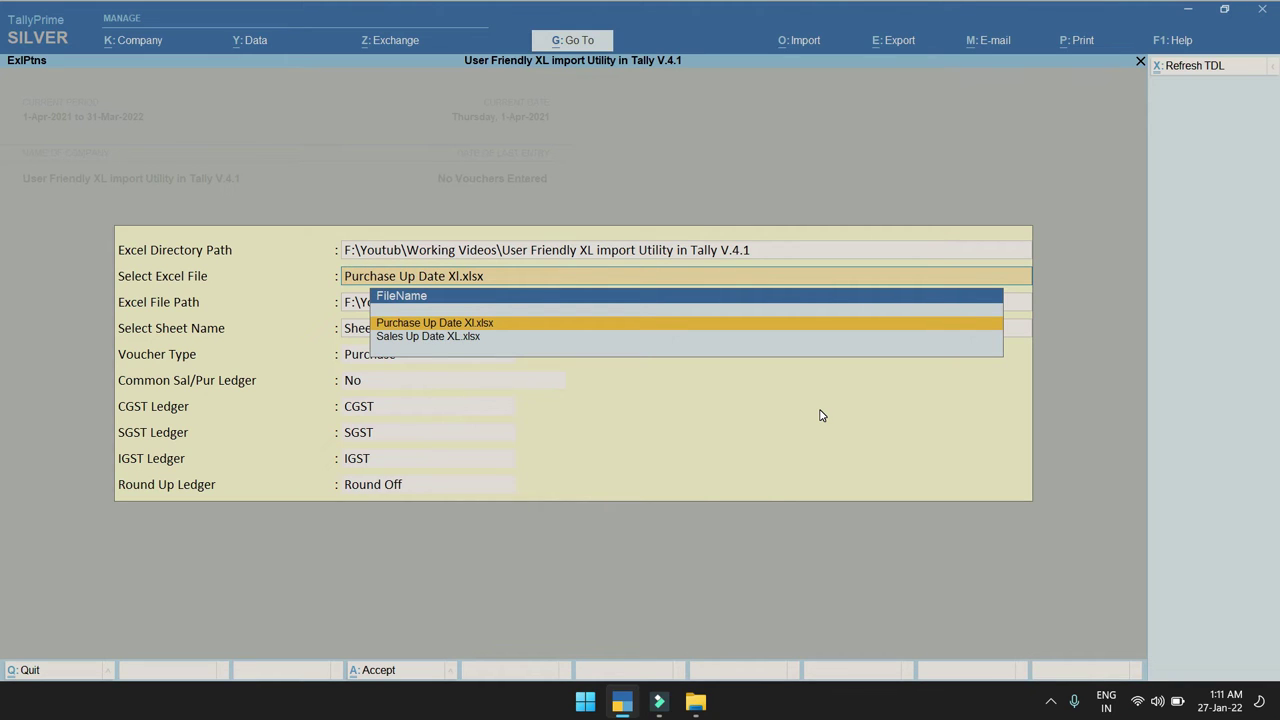
Choose Purchase Up Date Xl.xlsx, Sheet1 and voucher type Purchase, with Common Sal/Pur Ledger set to No
{"action": "key", "text": "Return"}
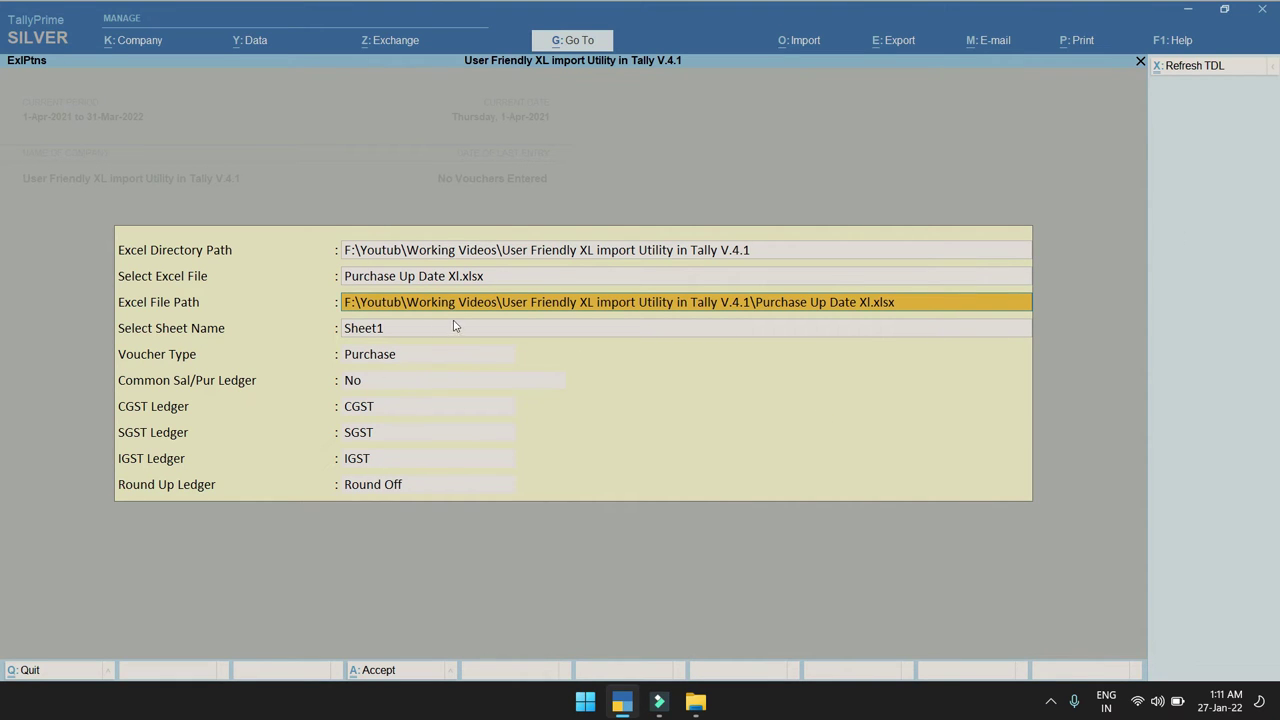
{"action": "key", "text": "Return"}
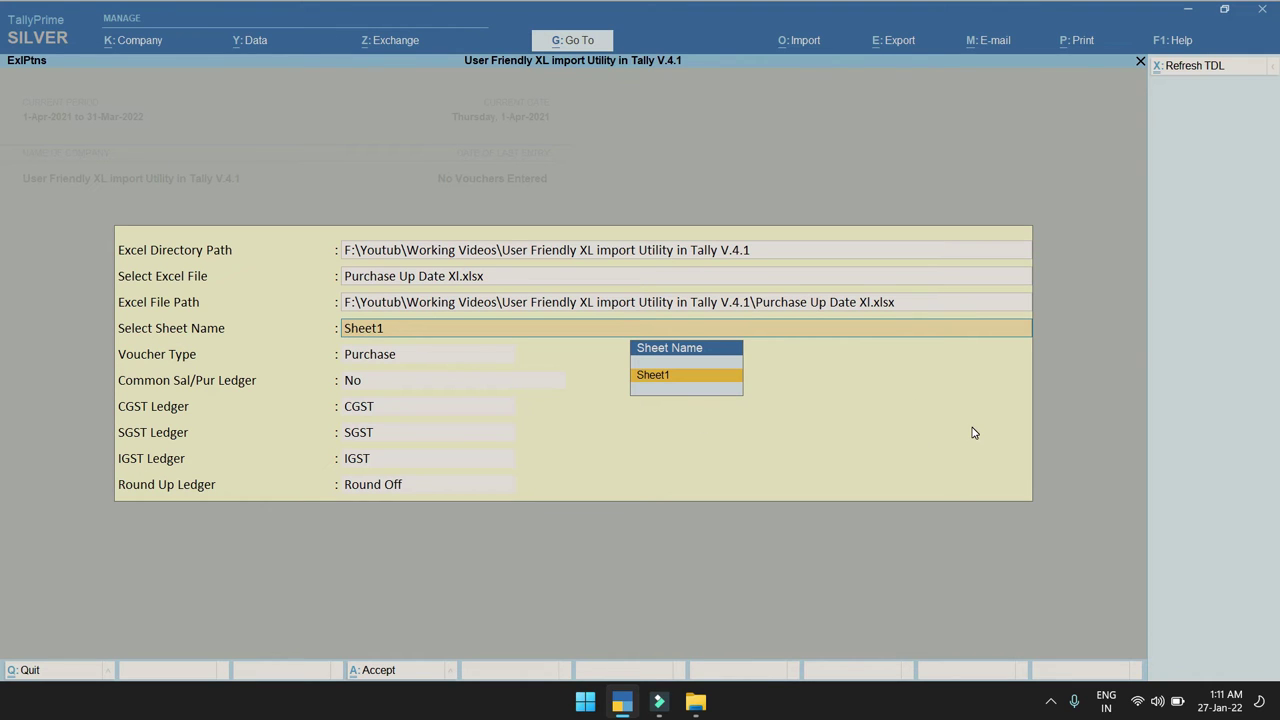
{"action": "key", "text": "Return"}
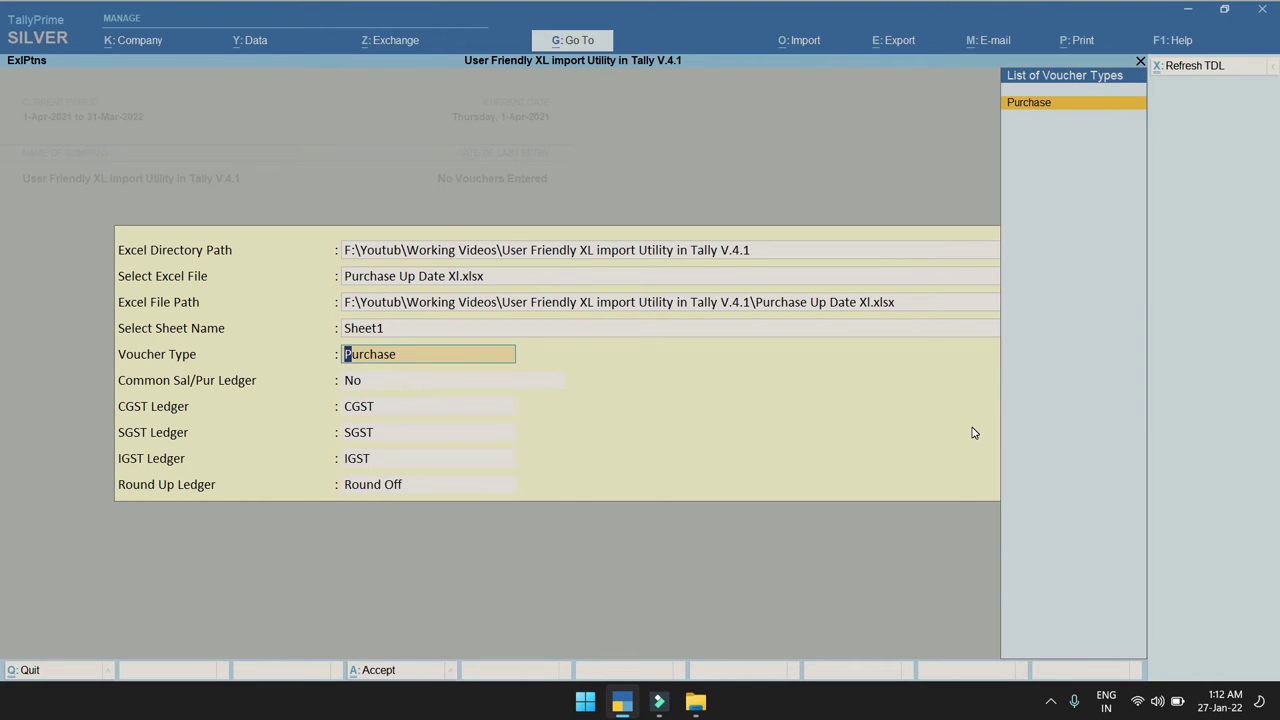
{"action": "key", "text": "Return"}
{"action": "key", "text": "Return"}
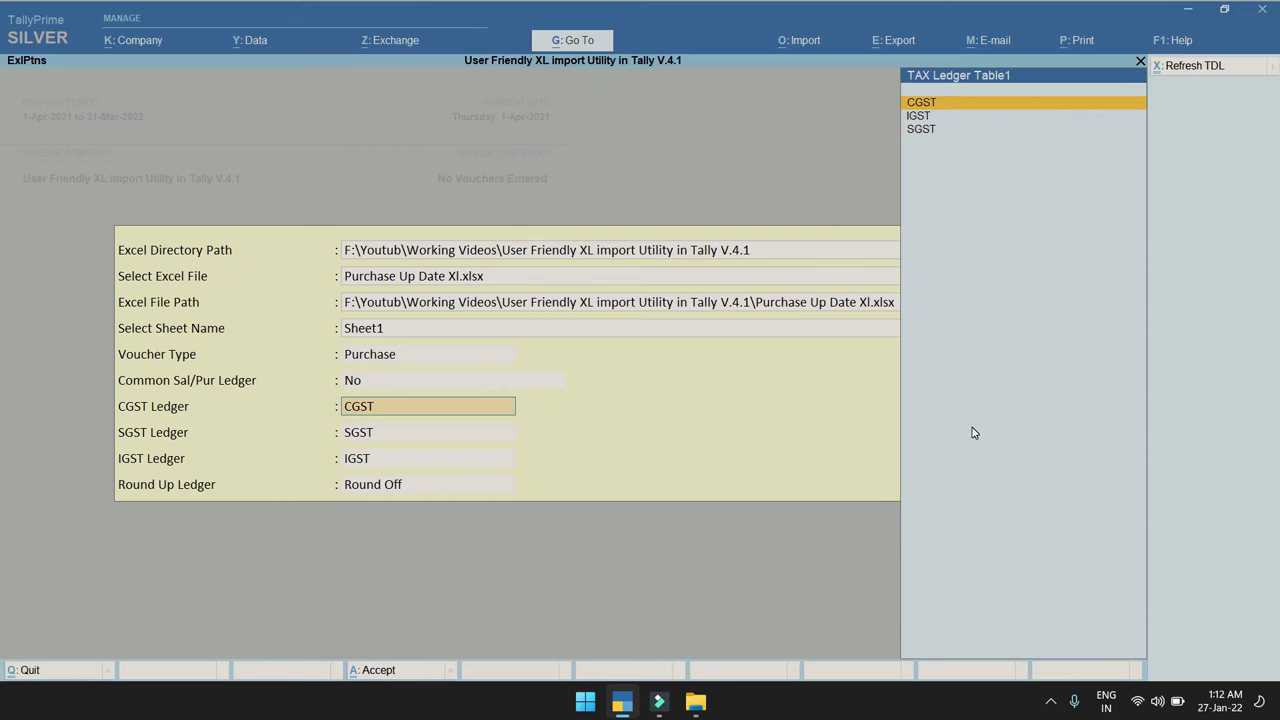
Assign the CGST, SGST, IGST and Round Off ledgers, then accept the form to load the purchase data into the preview
{"action": "key", "text": "Return"}
{"action": "key", "text": "Return"}
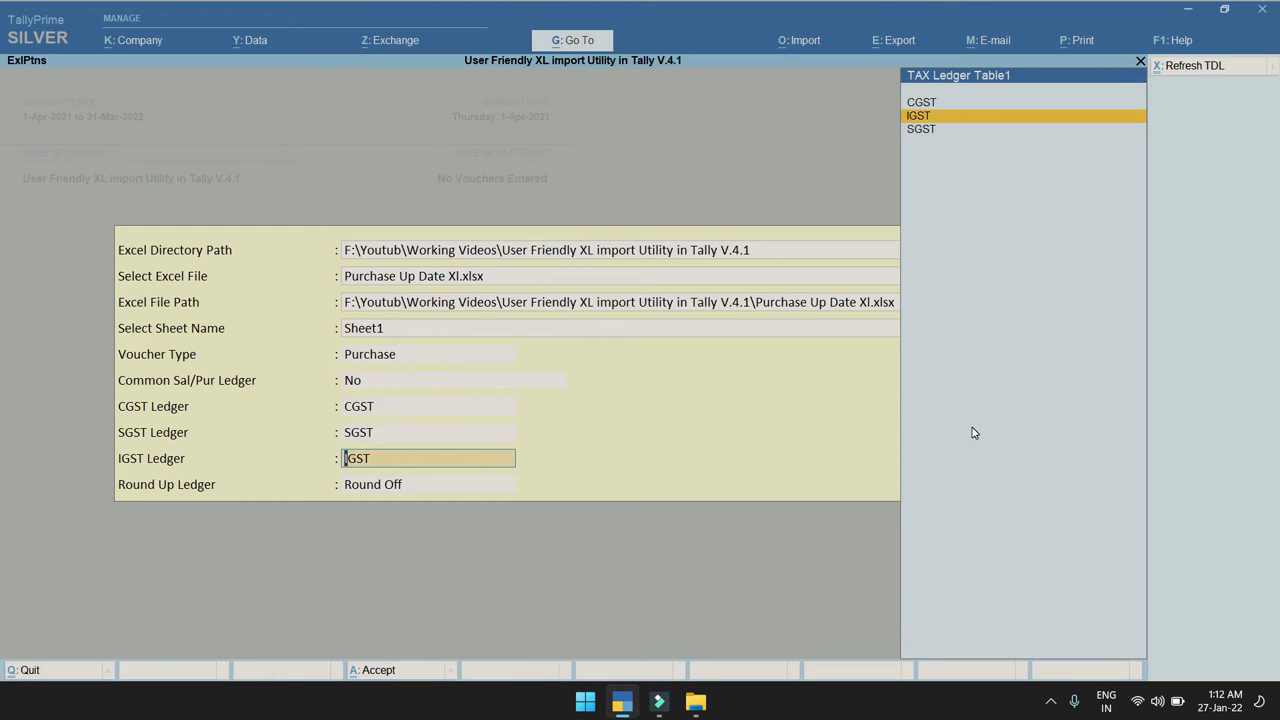
{"action": "key", "text": "Return"}
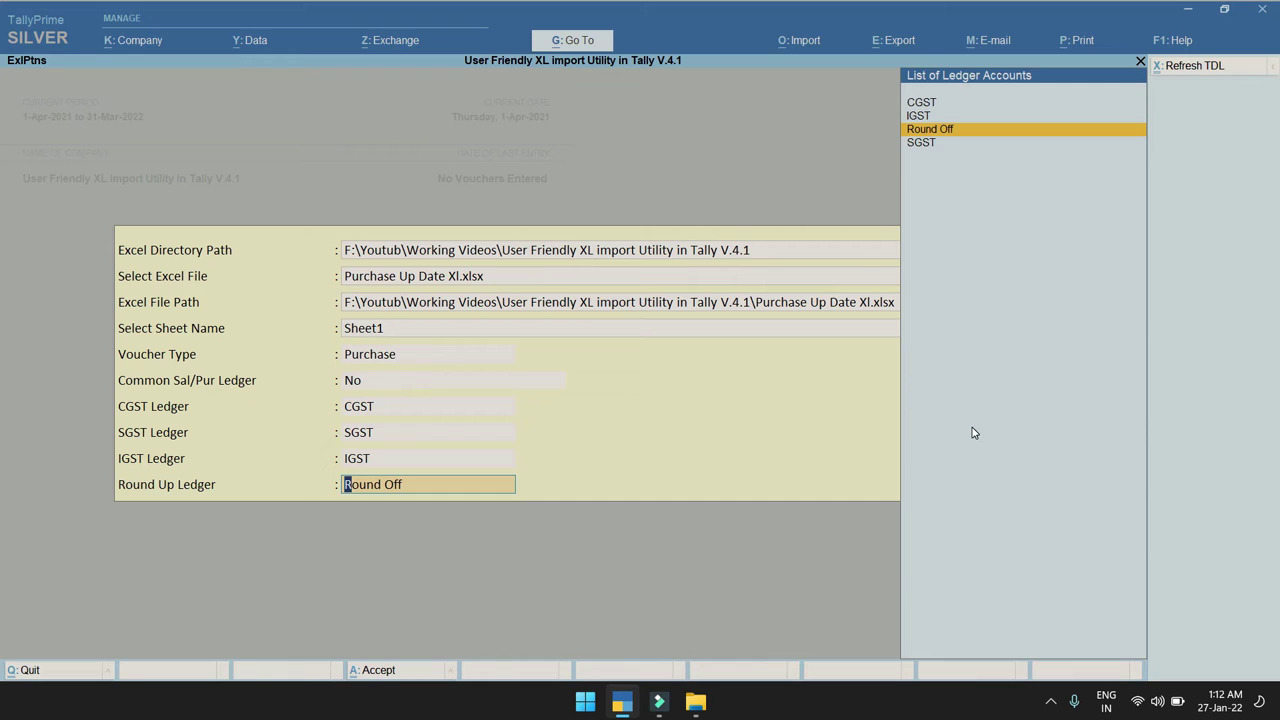
{"action": "key", "text": "Return"}
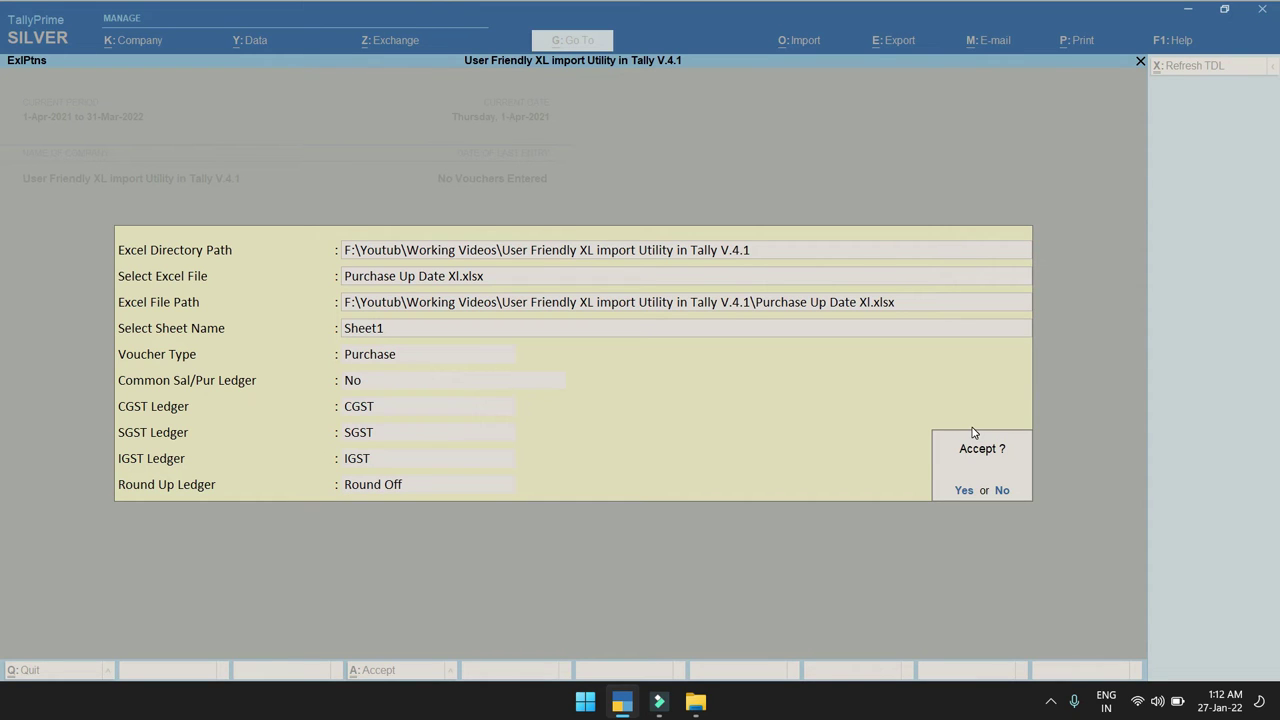
{"action": "key", "text": "Return"}
{"action": "key", "text": "Return"}
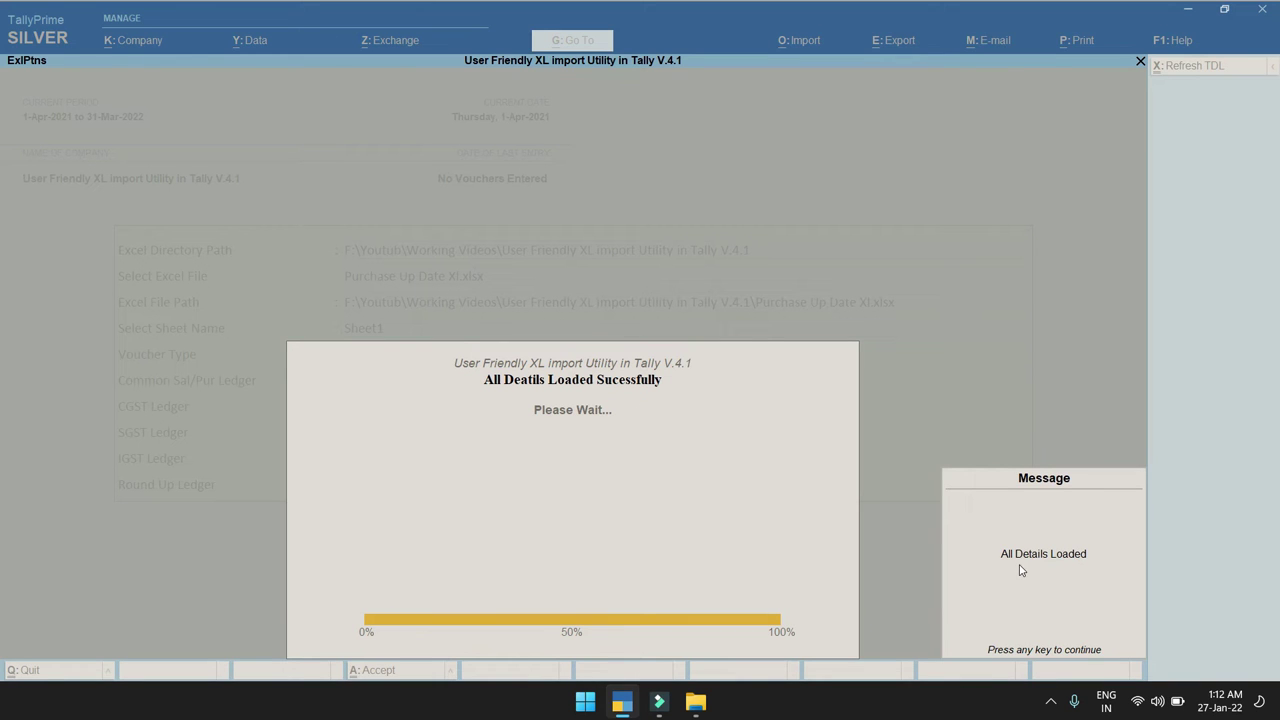
{"action": "key", "text": "Return"}
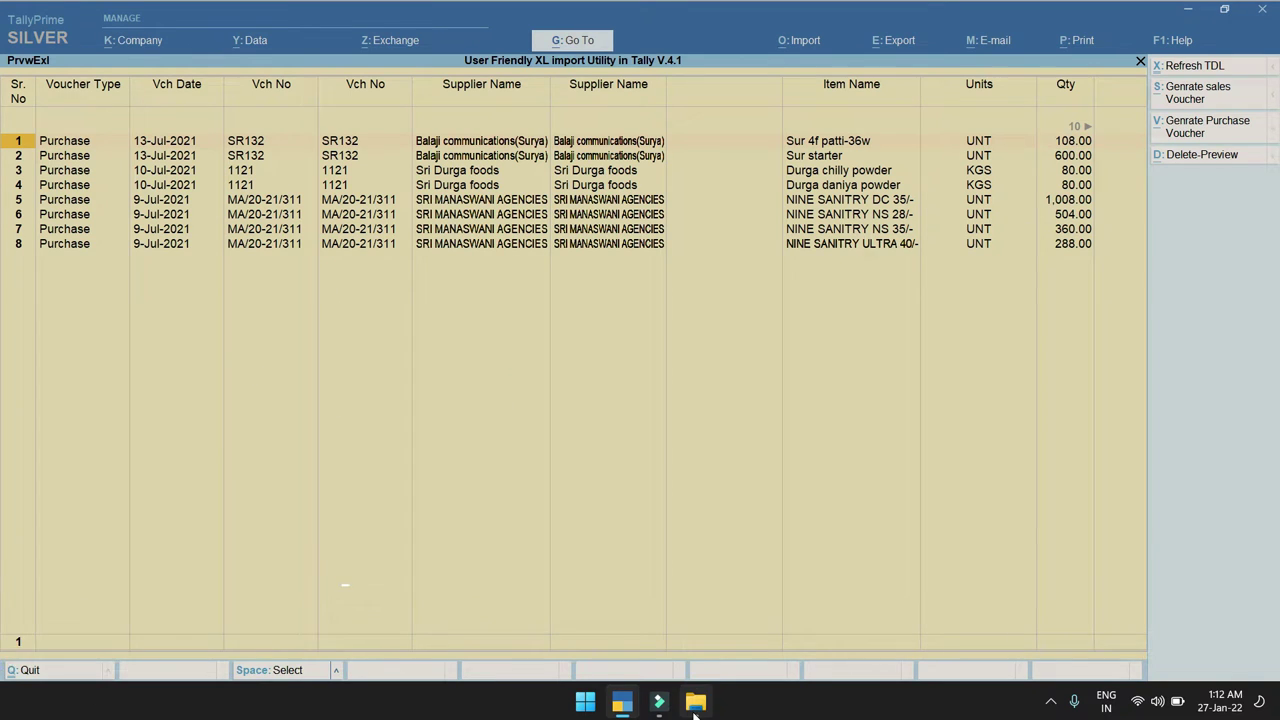
Reopen the Purchase Up Date Xl workbook in Excel and examine the two rows of voucher SR132
{"action": "key", "text": "alt+Tab"}
{"action": "double_click", "coordinate": [177, 233]}
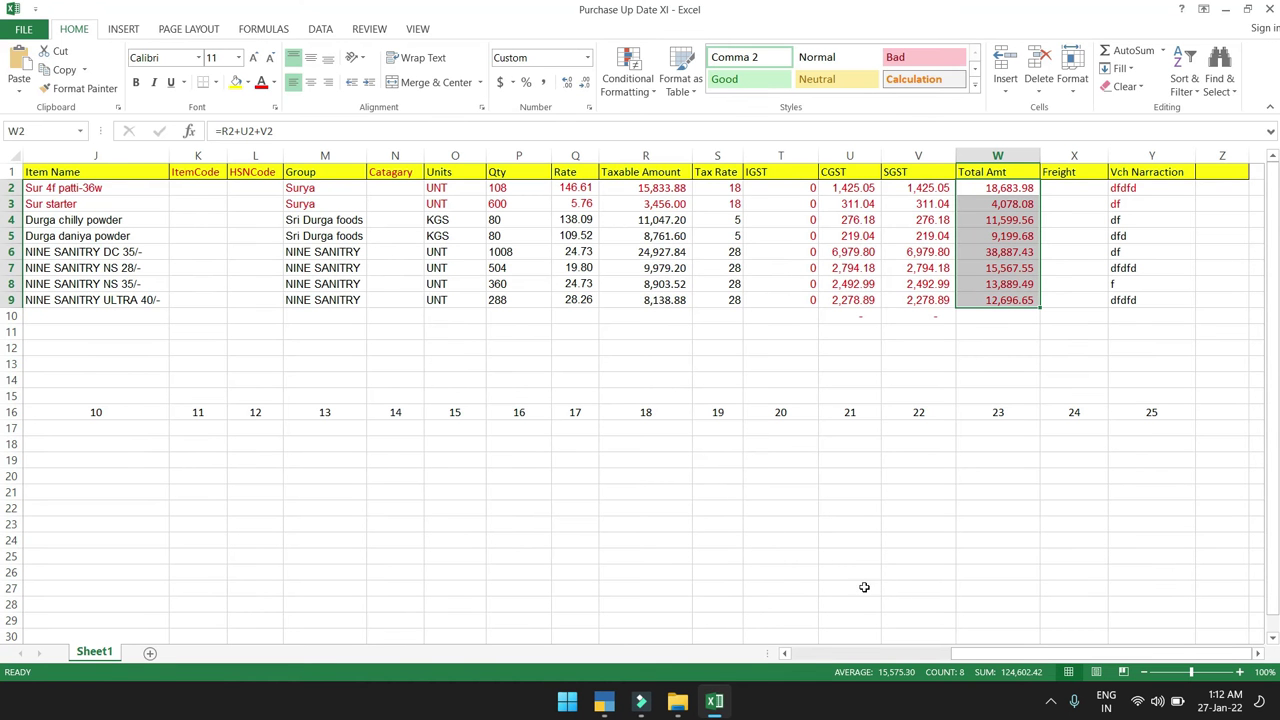
{"action": "left_click", "coordinate": [813, 513]}
{"action": "left_click", "coordinate": [912, 542]}
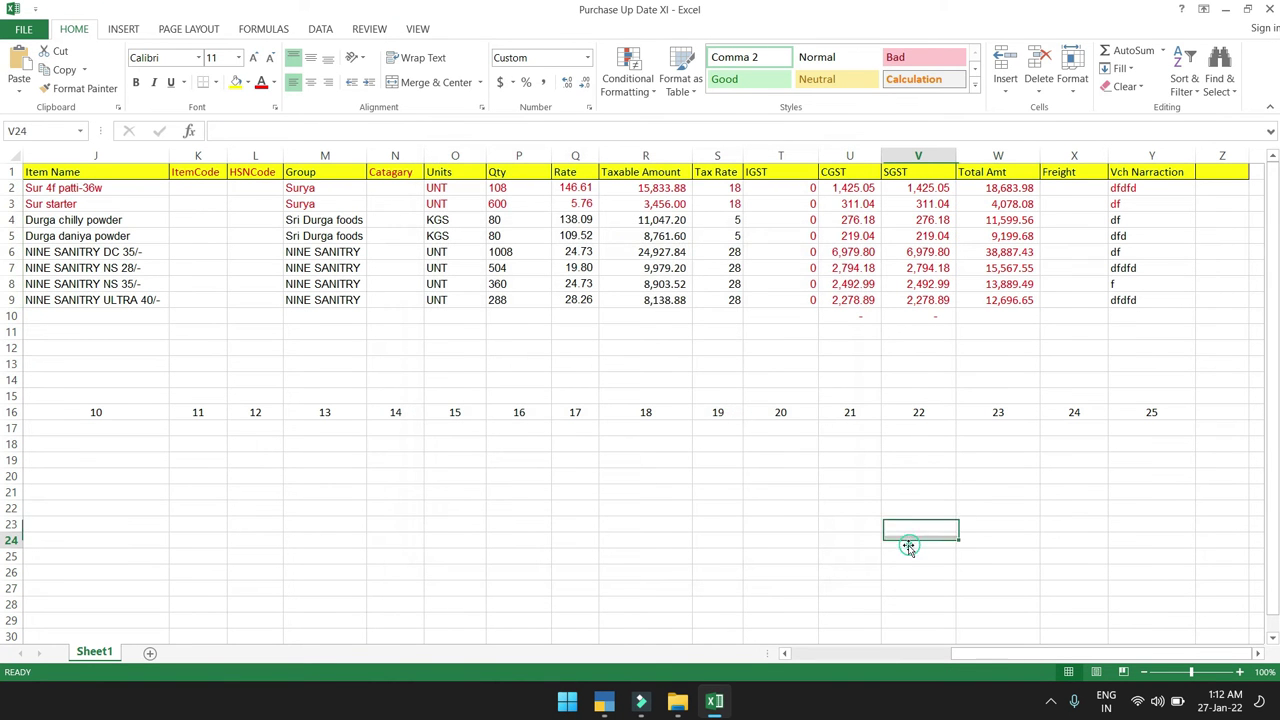
{"action": "left_click_drag", "start_coordinate": [995, 657], "coordinate": [812, 657]}
{"action": "left_click_drag", "start_coordinate": [65, 189], "coordinate": [306, 203]}
Compare the rows of vouchers SR132, 1121 and MA/20-21/311 in the Excel sheet with TallyPrime's import preview
{"action": "key", "text": "alt+Tab"}
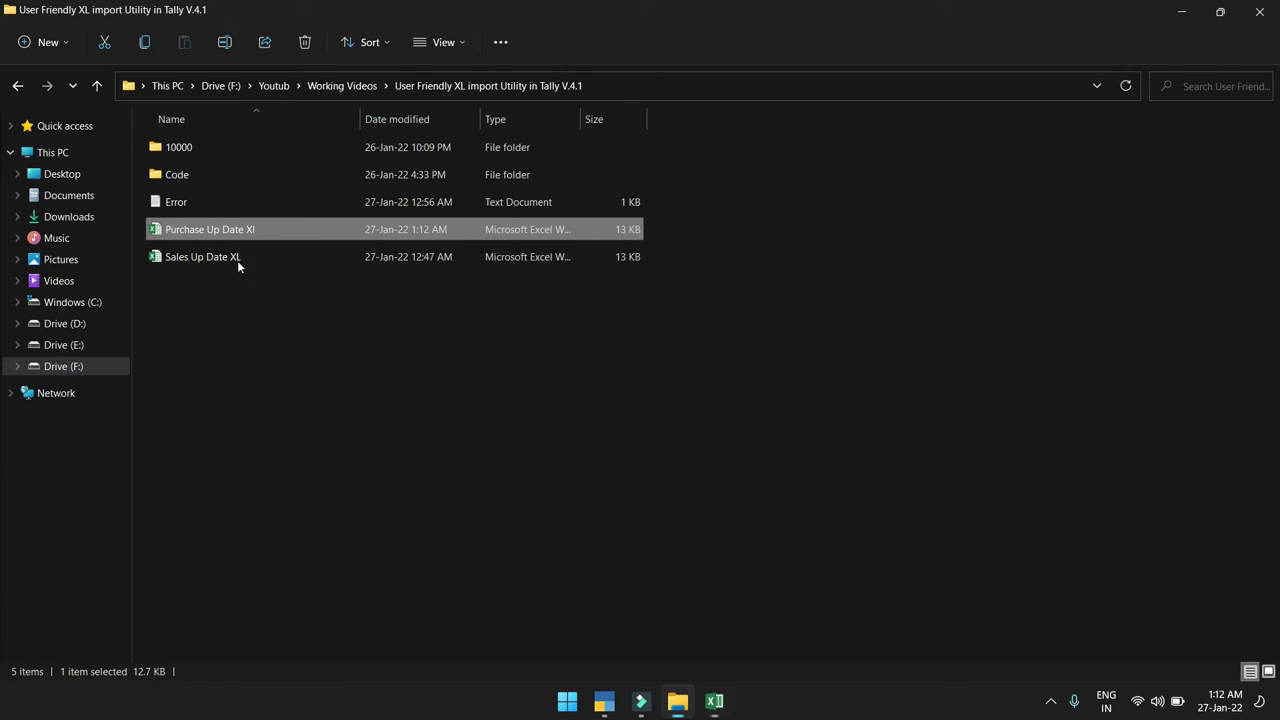
{"action": "key", "text": "alt+Tab"}
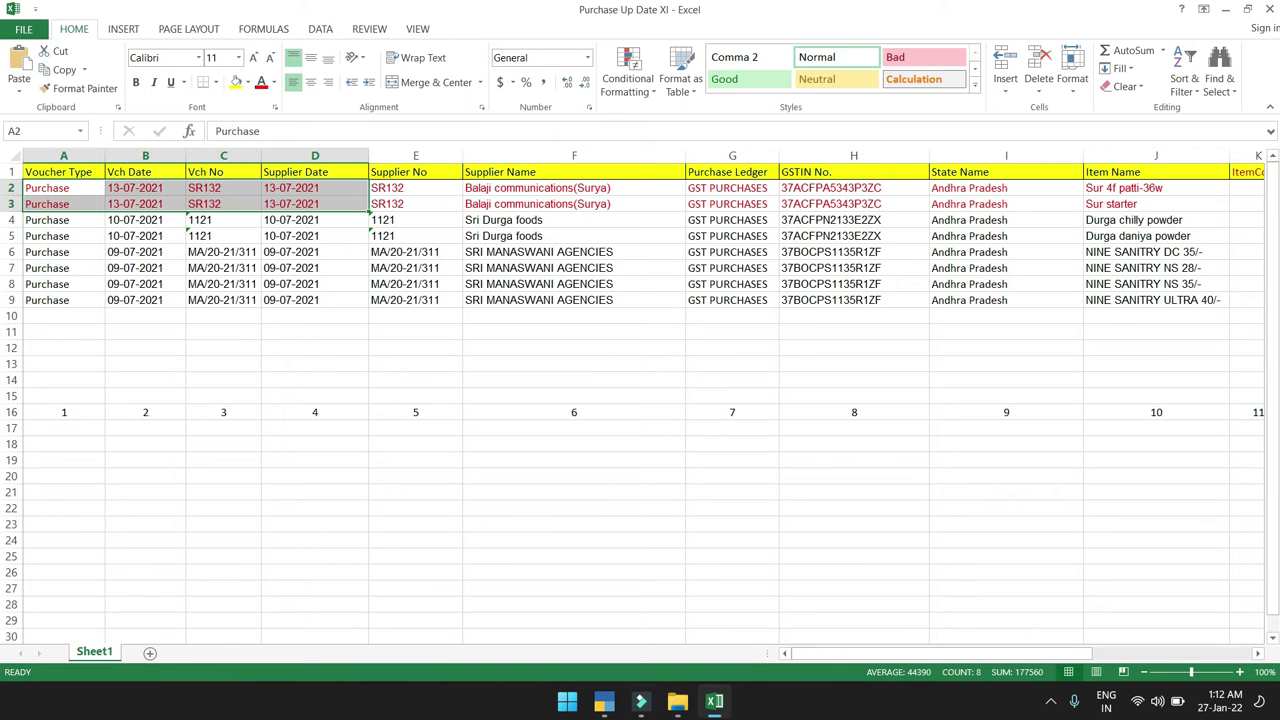
{"action": "left_click", "coordinate": [612, 703]}
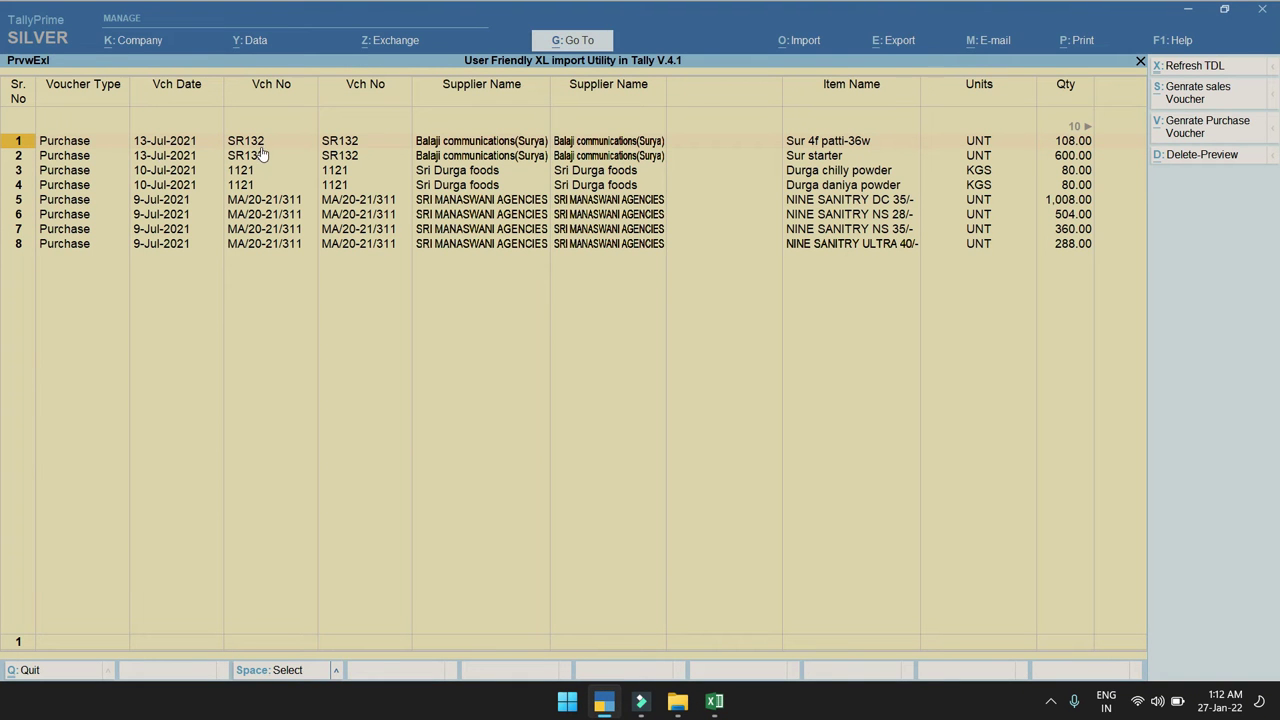
{"action": "key", "text": "alt+Tab"}
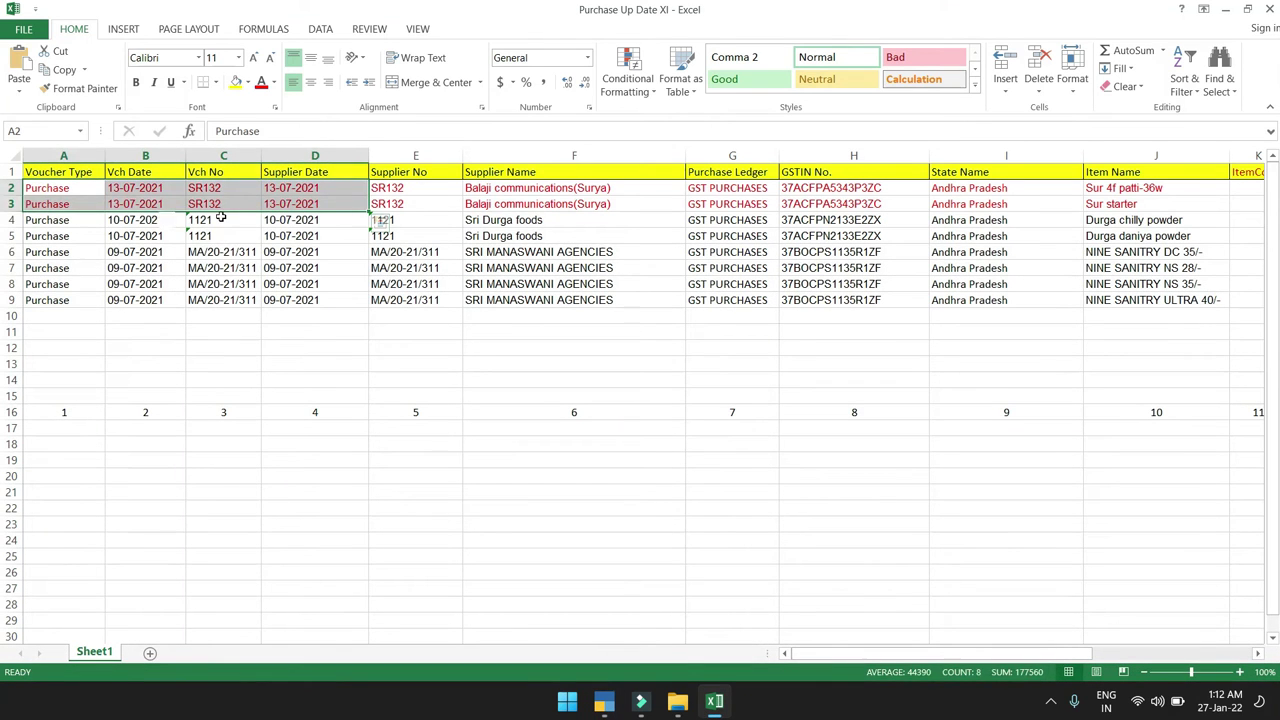
{"action": "left_click", "coordinate": [220, 236]}
{"action": "key", "text": "alt+Tab"}
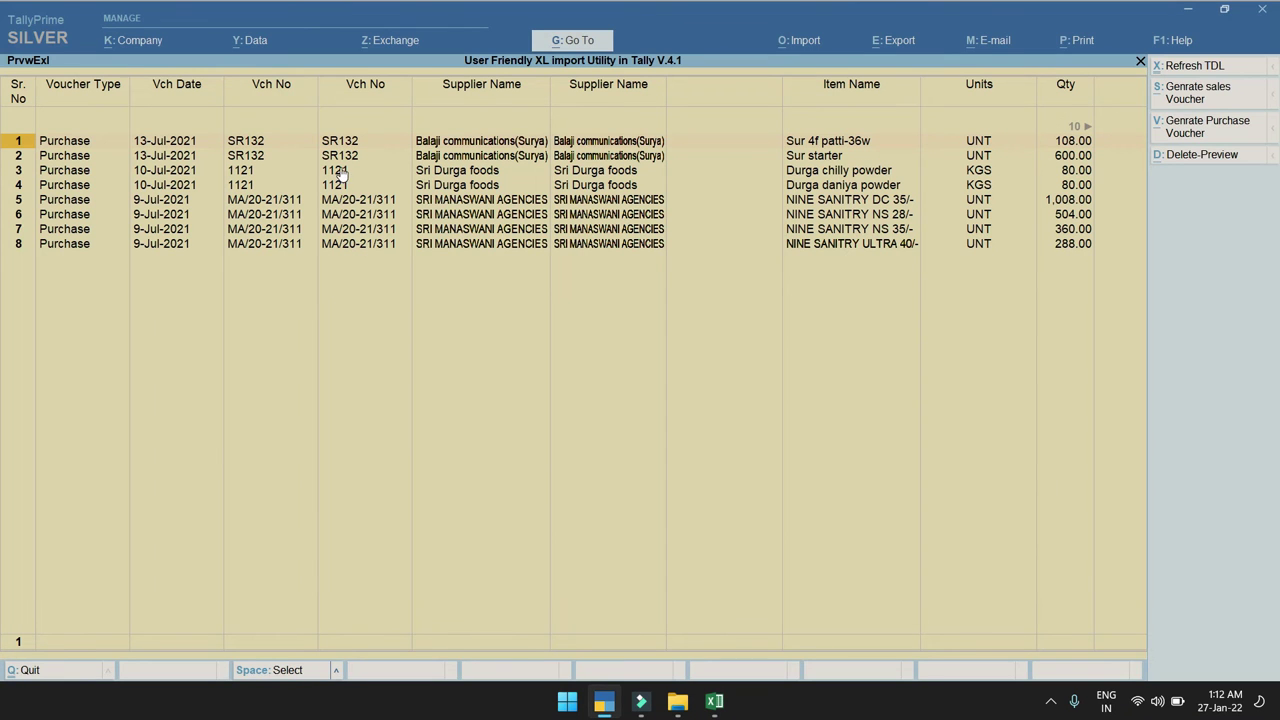
{"action": "key", "text": "alt+Tab"}
{"action": "left_click_drag", "start_coordinate": [286, 252], "coordinate": [292, 300]}
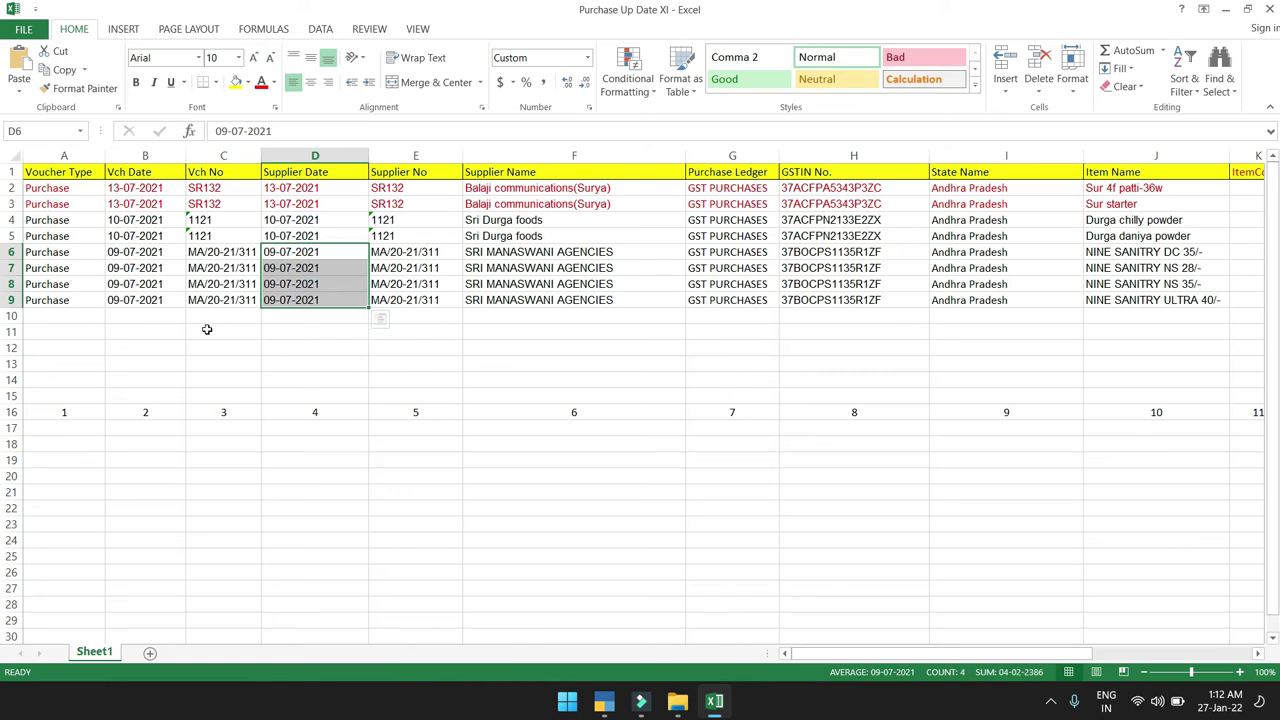
Switch to TallyPrime, leave the purchase import form and open the voucher-based preview of all vouchers
{"action": "key", "text": "alt+Tab"}
{"action": "key", "text": "Escape"}
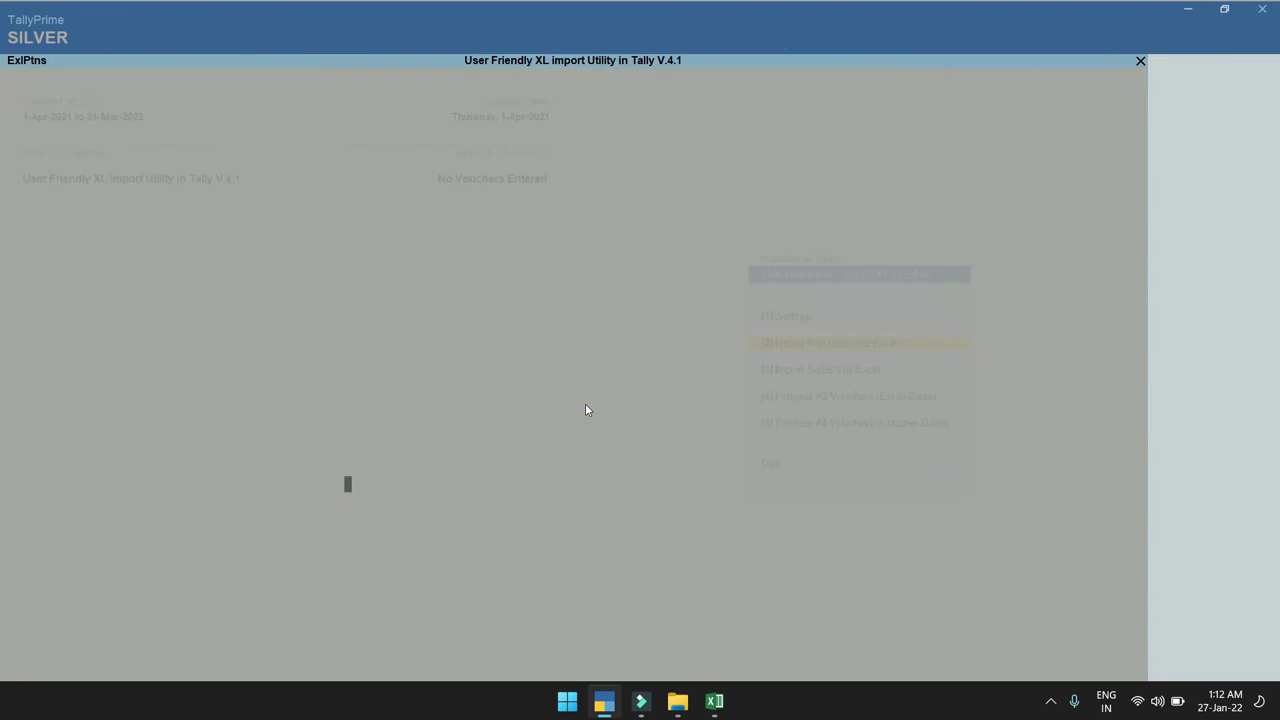
{"action": "key", "text": "Down"}
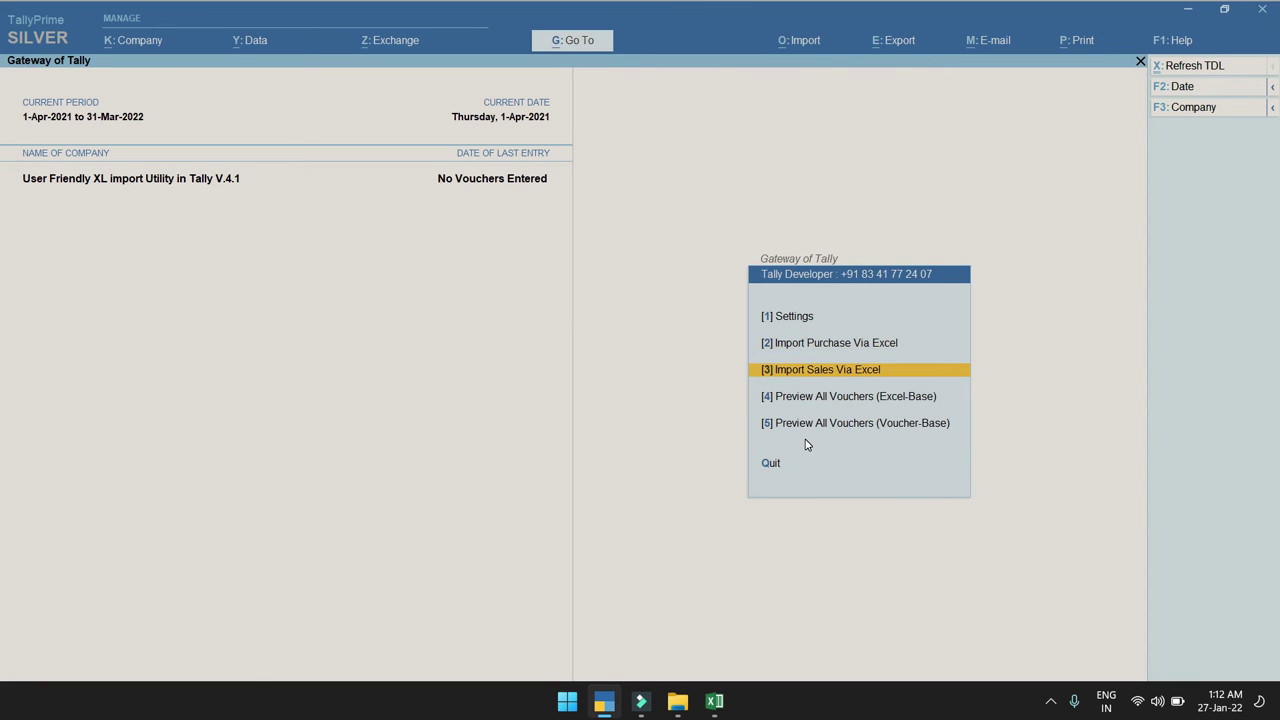
{"action": "key", "text": "Down"}
{"action": "key", "text": "Down"}
{"action": "key", "text": "Return"}
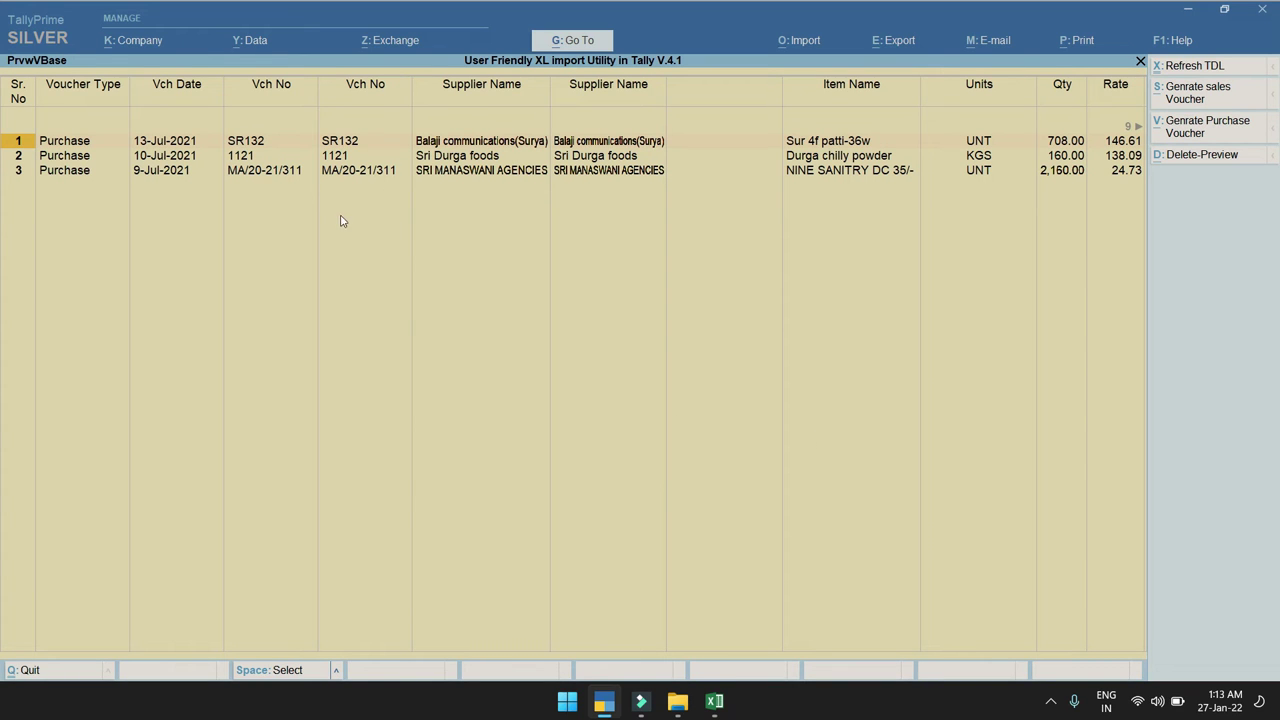
Compare the Vch No groups SR132, 1121 and MA/20-21/311 in Excel with TallyPrime's voucher-based preview, and close the preview
{"action": "key", "text": "alt+Tab"}
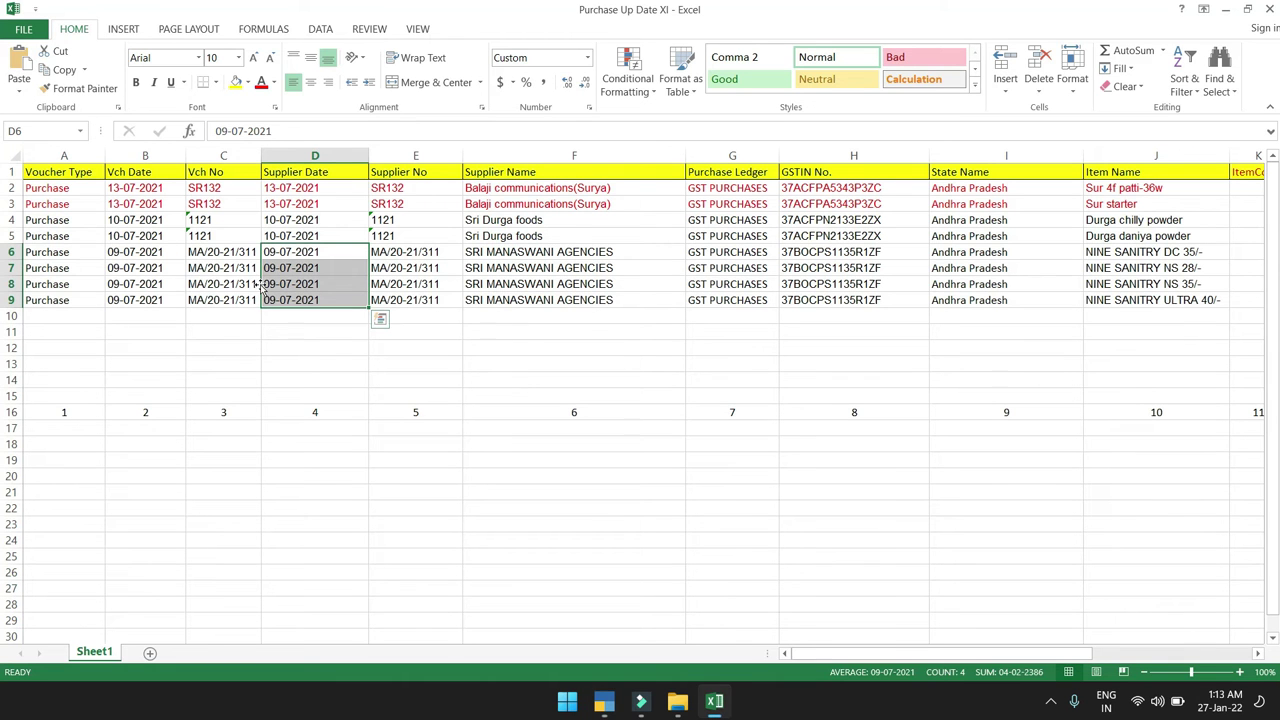
{"action": "left_click_drag", "start_coordinate": [231, 188], "coordinate": [222, 236]}
{"action": "left_click", "coordinate": [224, 252]}
{"action": "left_click_drag", "start_coordinate": [222, 280], "coordinate": [222, 300]}
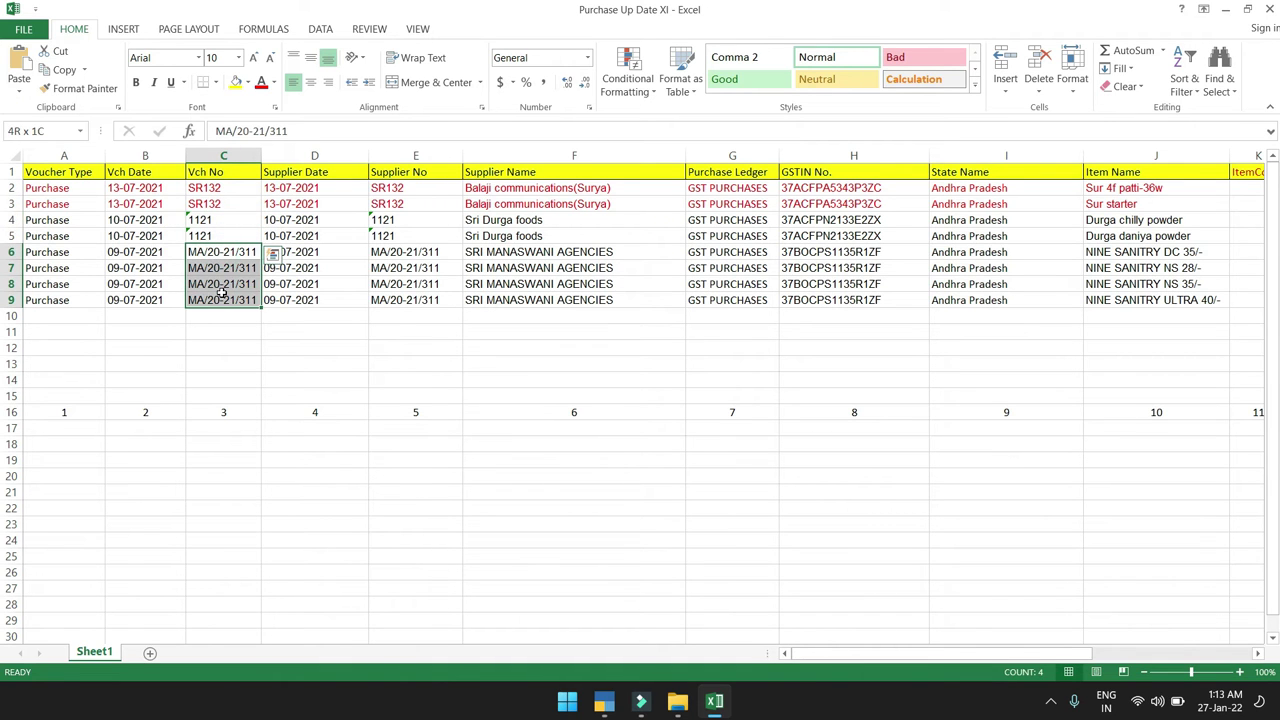
{"action": "left_click", "coordinate": [762, 336]}
{"action": "key", "text": "alt+Tab"}
{"action": "key", "text": "alt+Tab"}
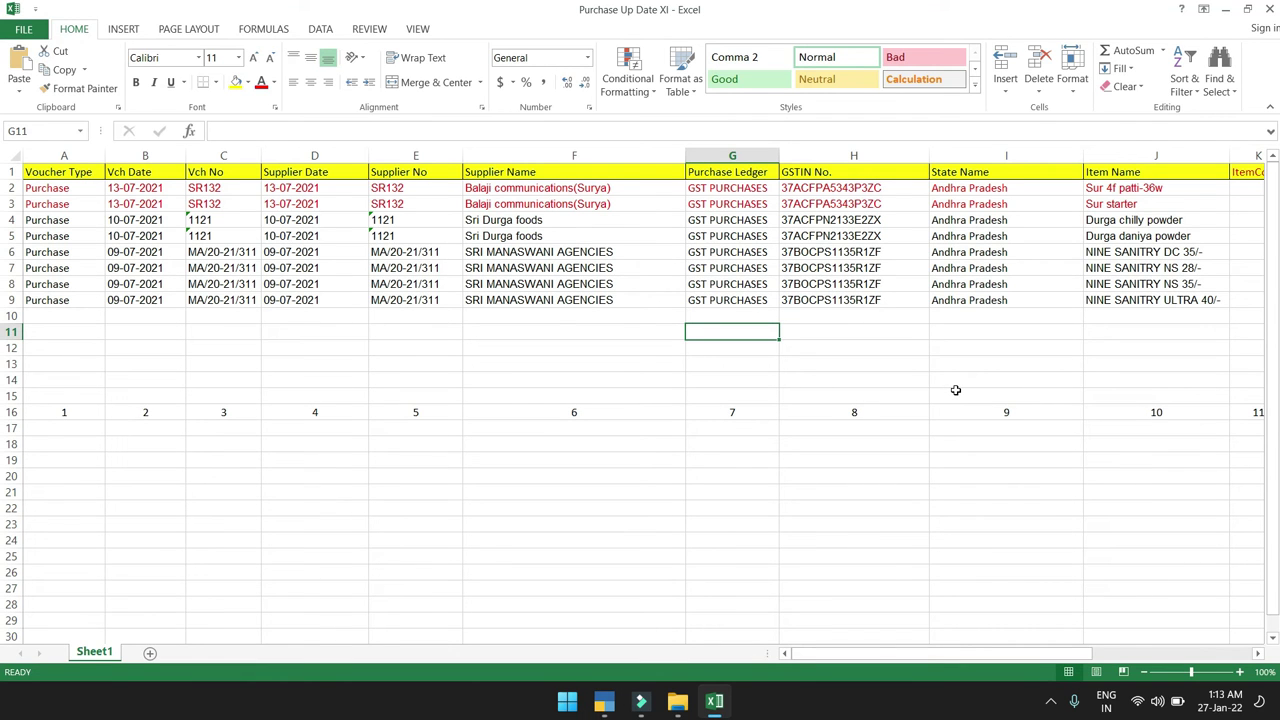
{"action": "left_click", "coordinate": [604, 701]}
{"action": "key", "text": "Escape"}
{"action": "key", "text": "Up"}
{"action": "key", "text": "Up"}
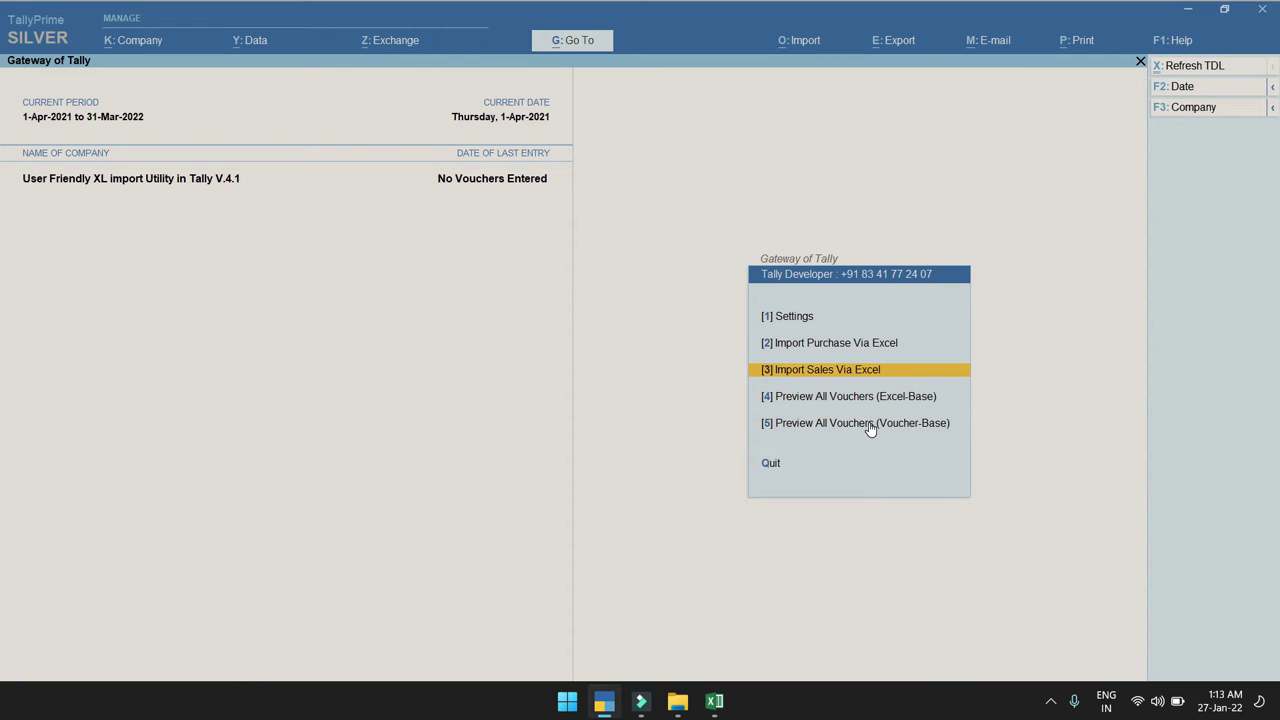
{"action": "key", "text": "Return"}
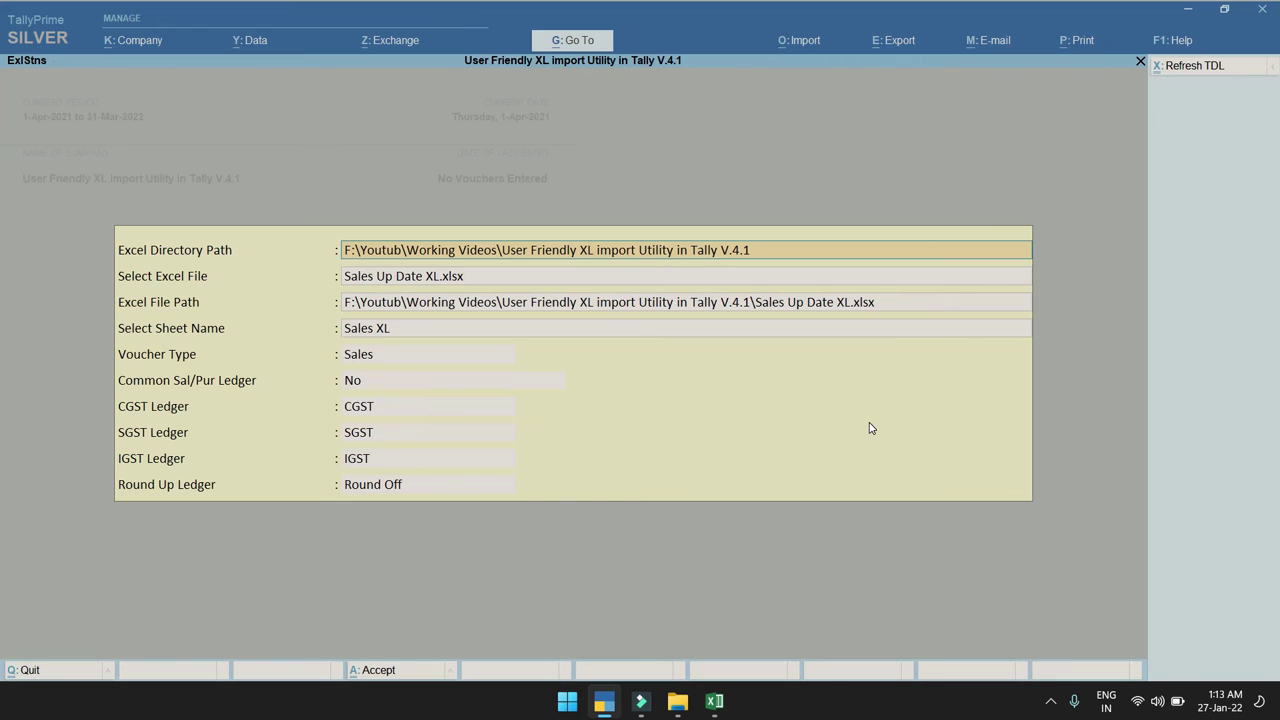
{"action": "key", "text": "Escape"}
{"action": "key", "text": "Escape"}
In the Excel-based preview, select all rows and generate their purchase vouchers
{"action": "key", "text": "Down"}
{"action": "key", "text": "Return"}
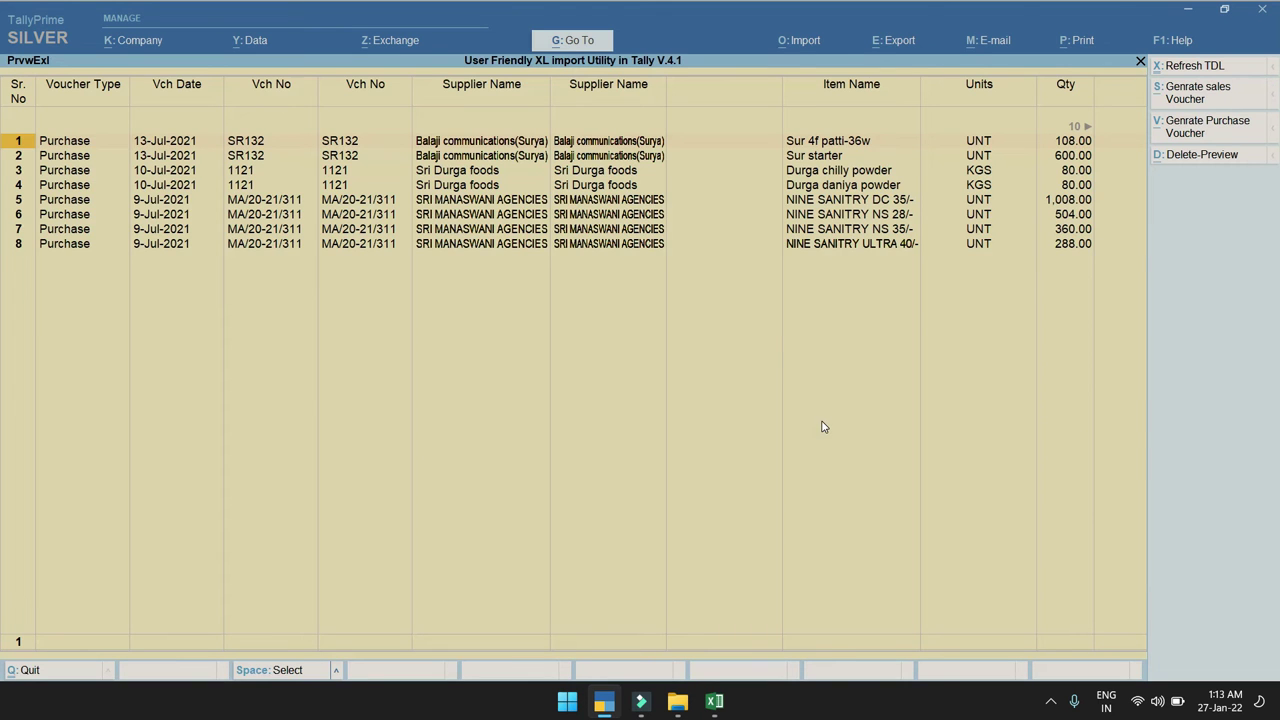
{"action": "key", "text": "ctrl+space"}
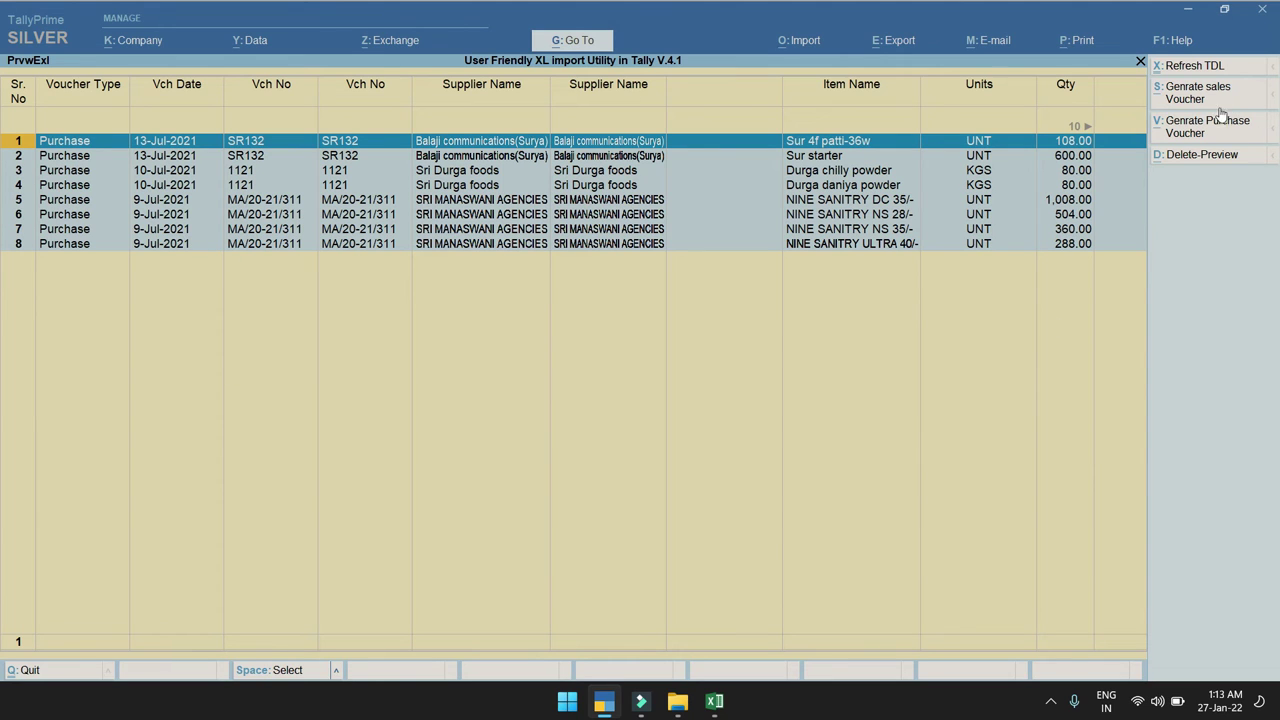
{"action": "left_click", "coordinate": [1185, 138]}
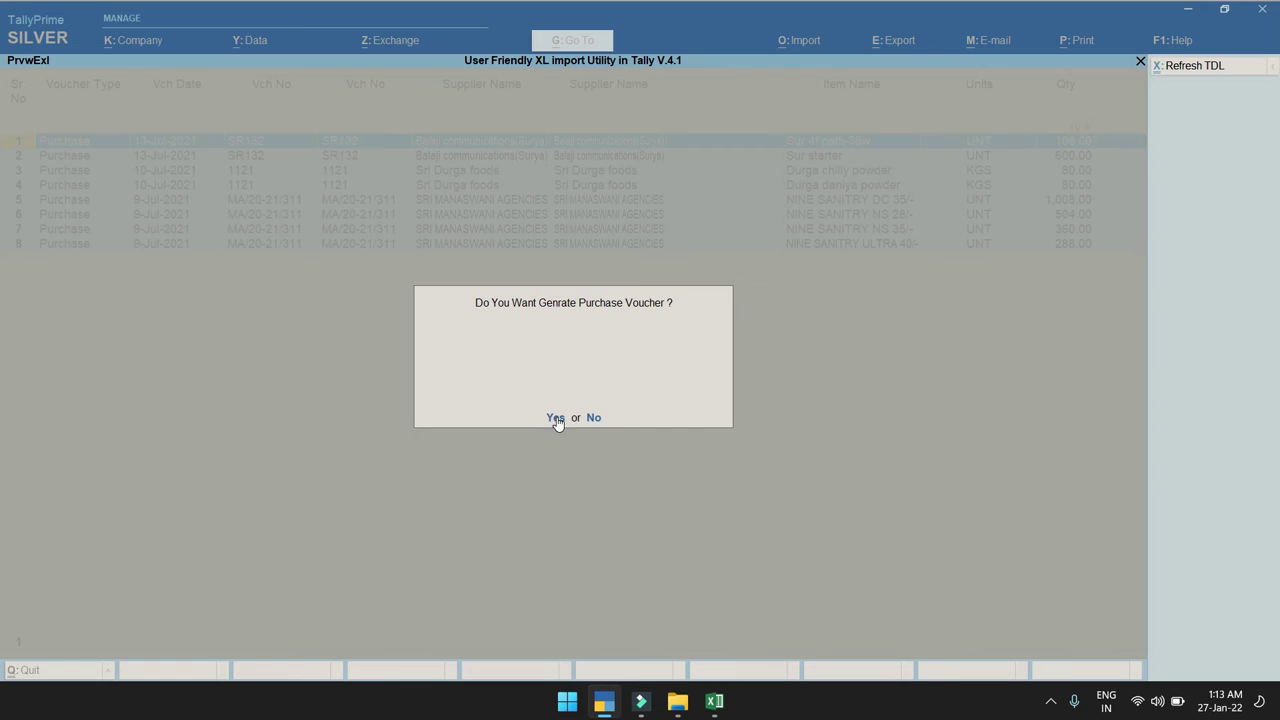
{"action": "left_click", "coordinate": [556, 418]}
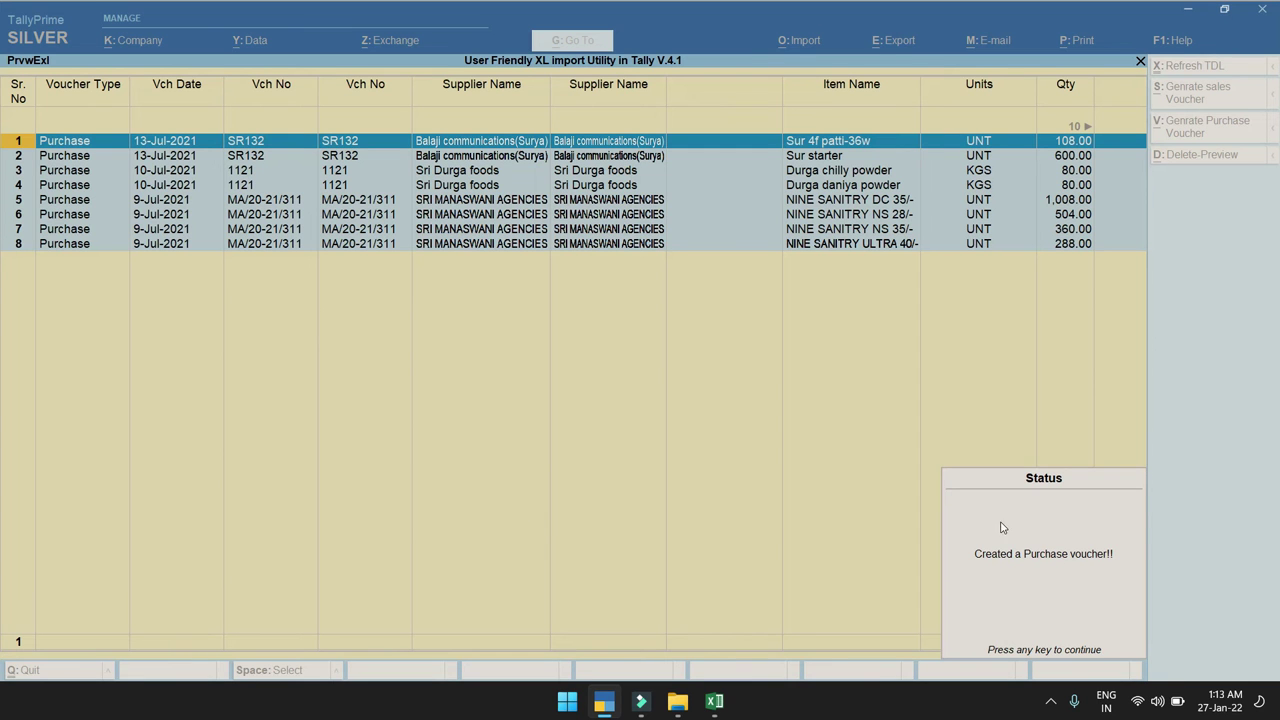
{"action": "key", "text": "Return"}
{"action": "key", "text": "Escape"}
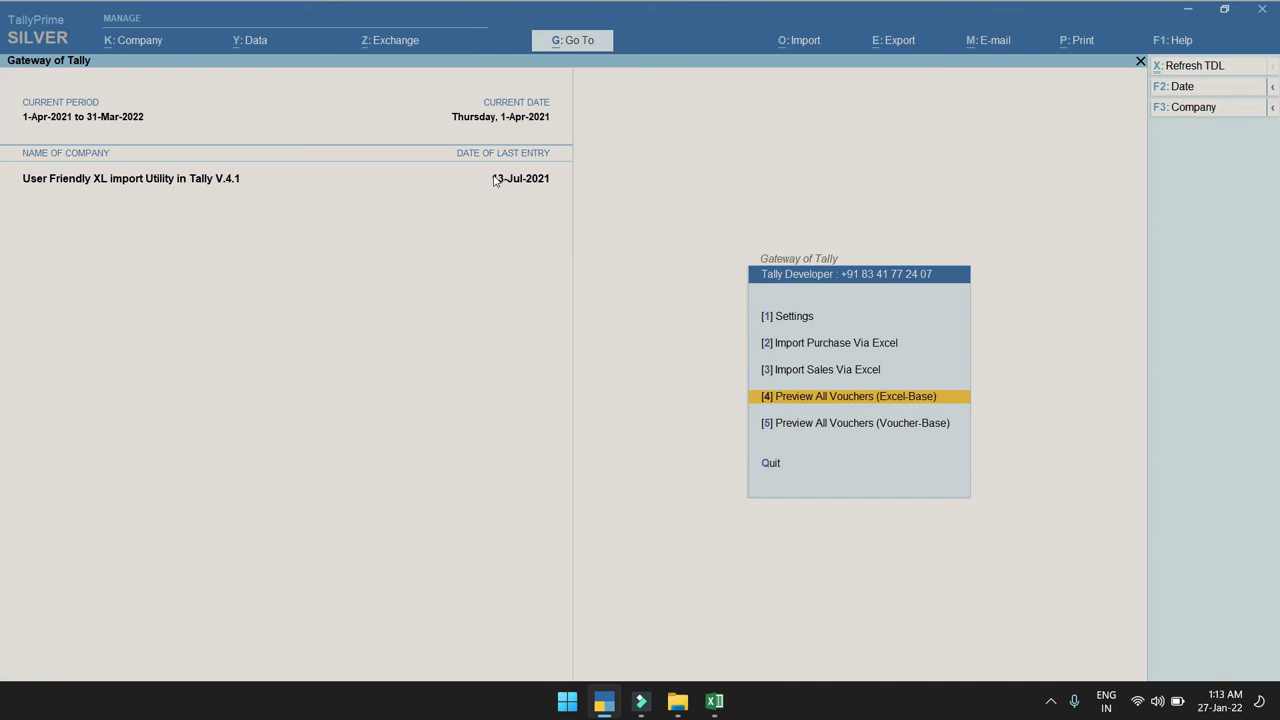
Open the Balaji communications(Surya) ledger in Master Alteration and check its group, state and GSTIN details
{"action": "key", "text": "Escape"}
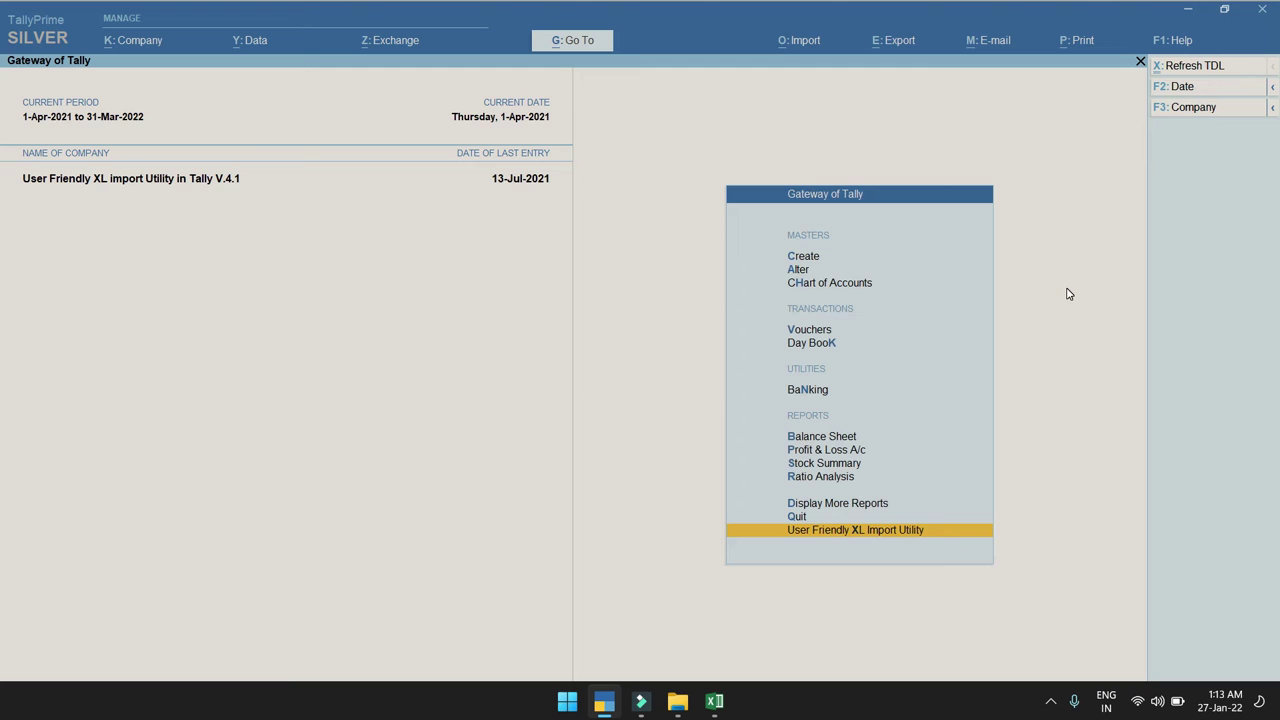
{"action": "key", "text": "Up"}
{"action": "key", "text": "Up"}
{"action": "key", "text": "Up"}
{"action": "key", "text": "Up"}
{"action": "key", "text": "Up"}
{"action": "key", "text": "Up"}
{"action": "key", "text": "Up"}
{"action": "key", "text": "Up"}
{"action": "key", "text": "Up"}
{"action": "key", "text": "Up"}
{"action": "key", "text": "Up"}
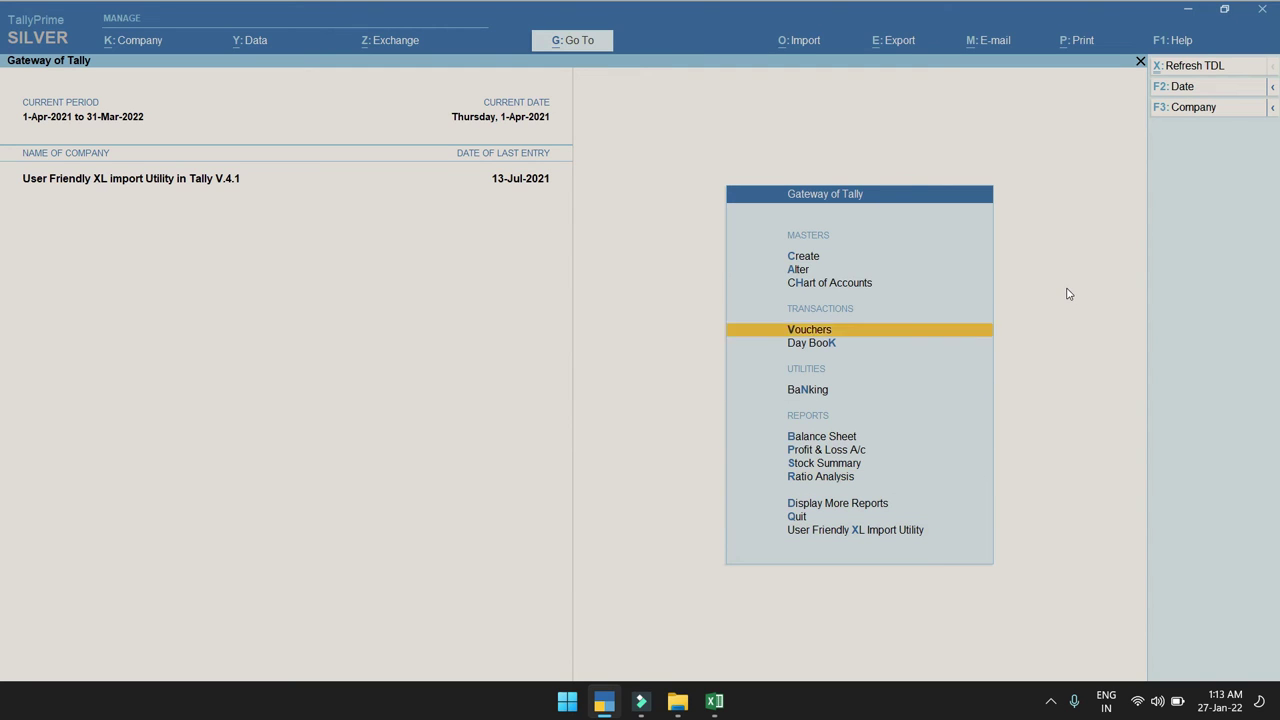
{"action": "key", "text": "Return"}
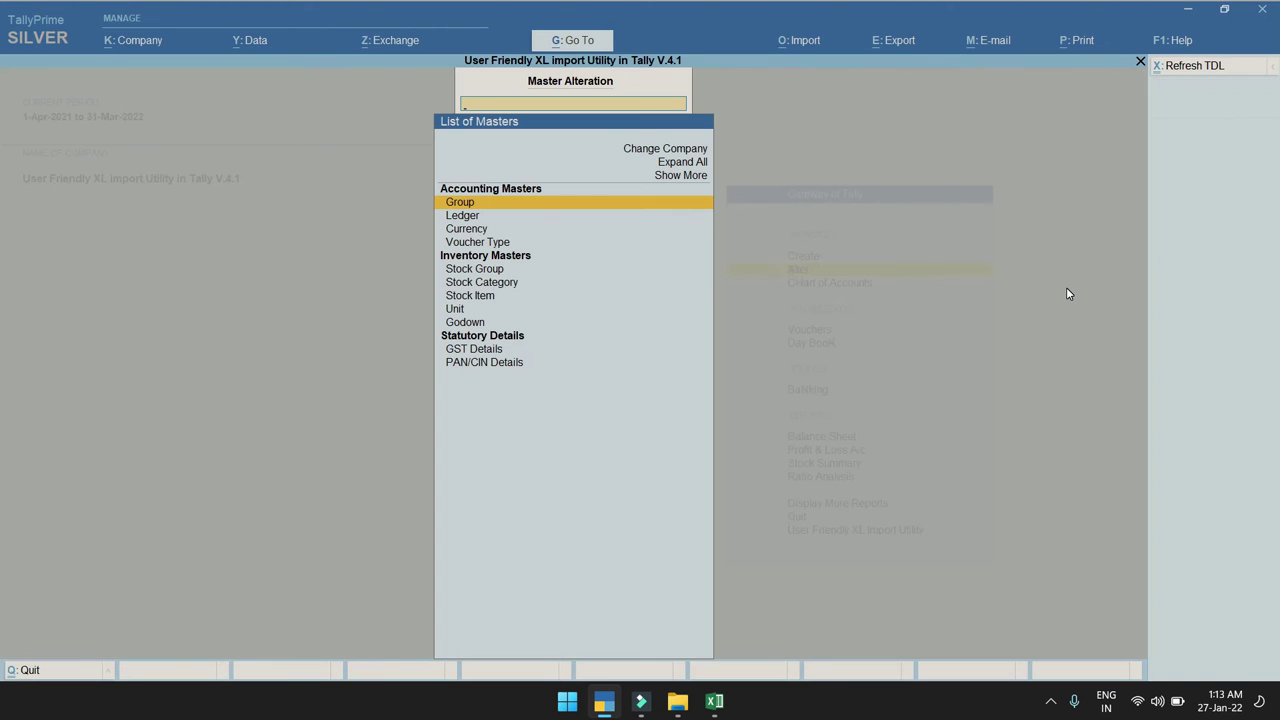
{"action": "key", "text": "Down"}
{"action": "key", "text": "Return"}
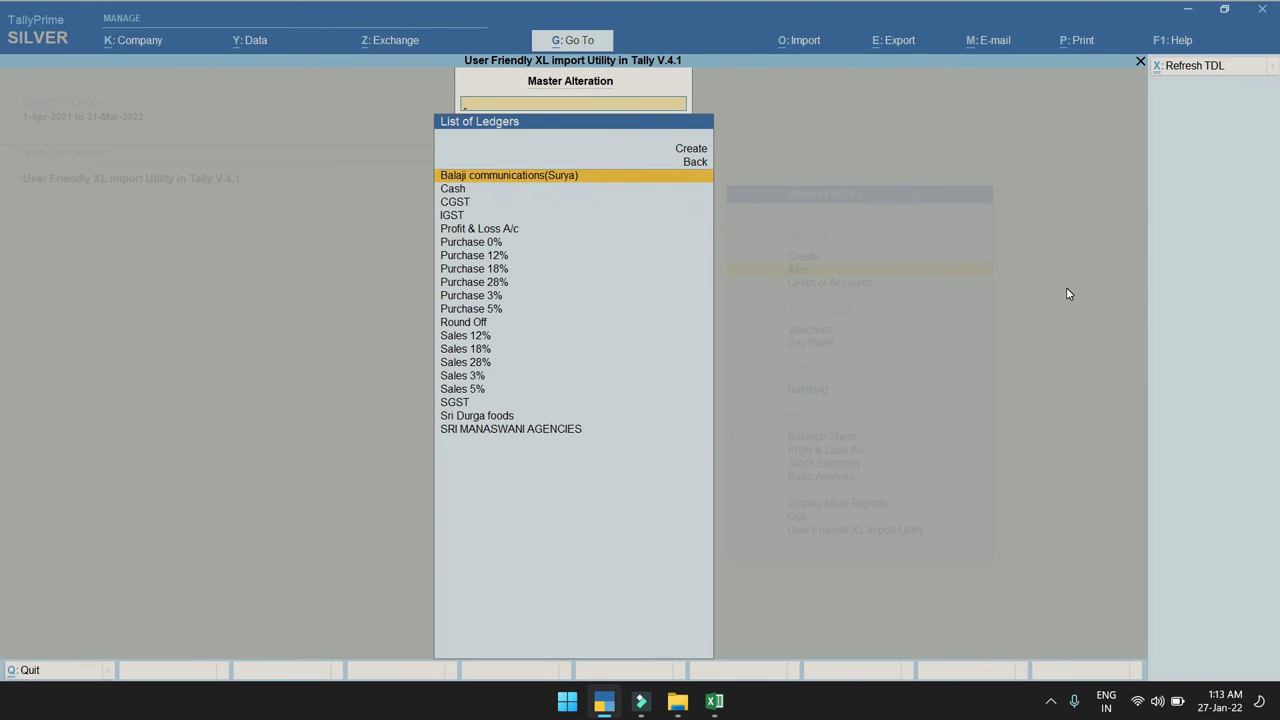
{"action": "key", "text": "Return"}
{"action": "key", "text": "Return"}
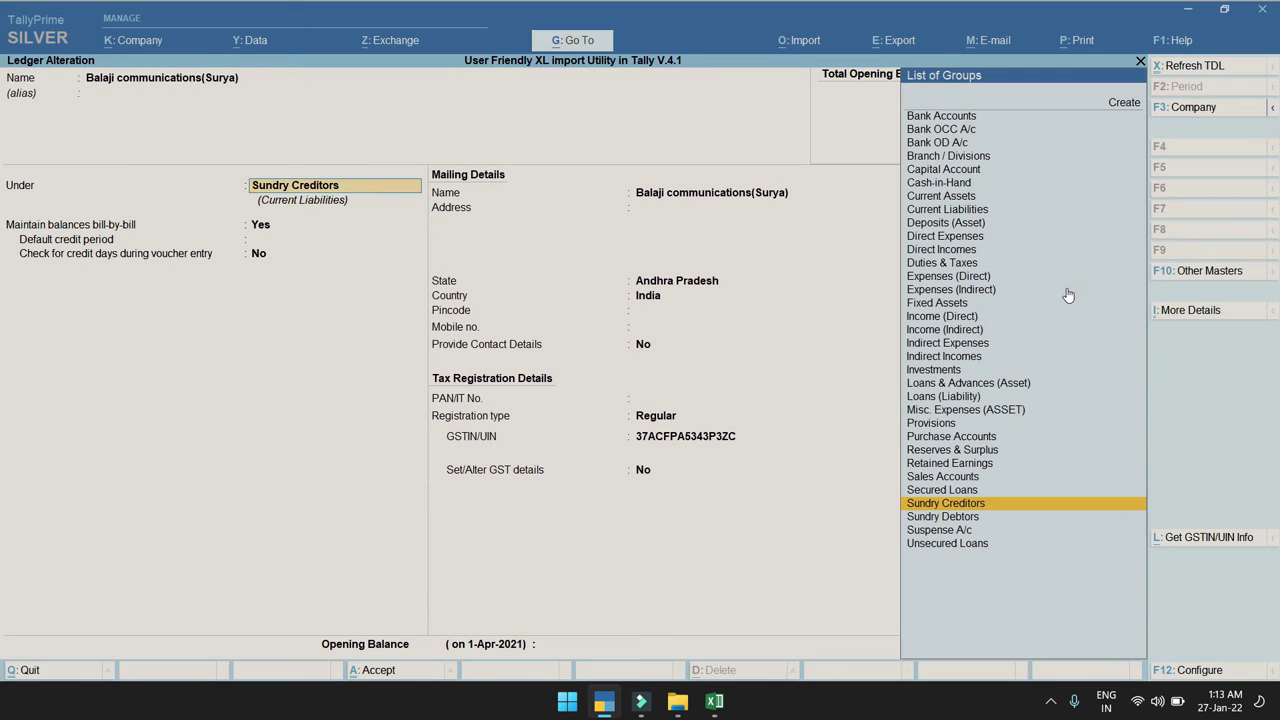
{"action": "left_click", "coordinate": [650, 437]}
{"action": "key", "text": "Escape"}
{"action": "key", "text": "Escape"}
{"action": "key", "text": "Escape"}
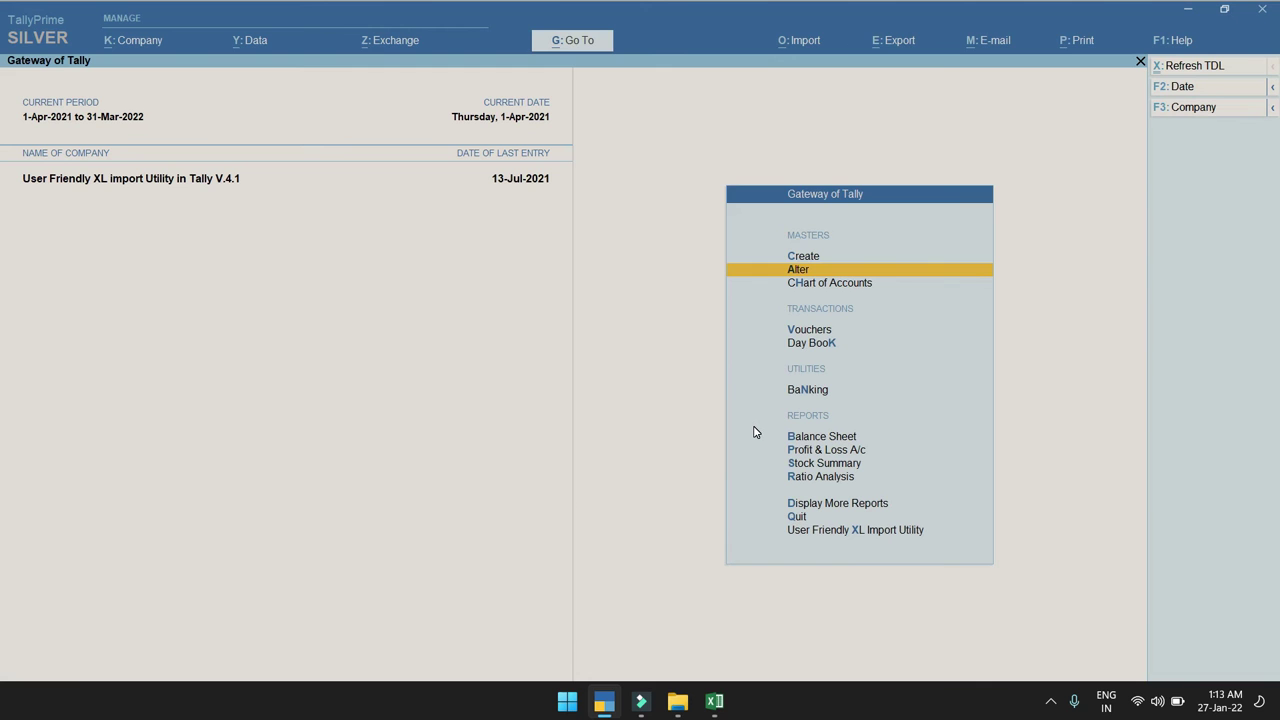
Open the stock item Durga chilly powder from the inventory masters for alteration
{"action": "key", "text": "Return"}
{"action": "key", "text": "Down"}
{"action": "key", "text": "Down"}
{"action": "key", "text": "Down"}
{"action": "key", "text": "Down"}
{"action": "key", "text": "Down"}
{"action": "key", "text": "Down"}
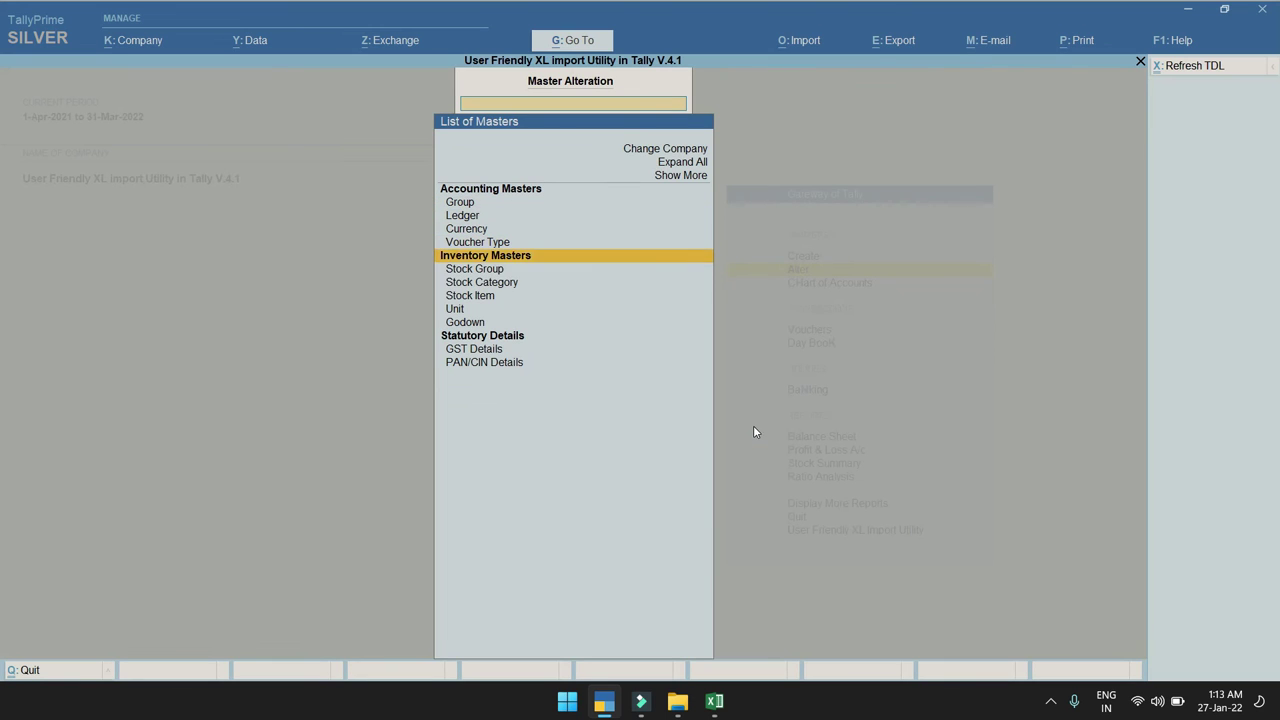
{"action": "key", "text": "Down"}
{"action": "key", "text": "Return"}
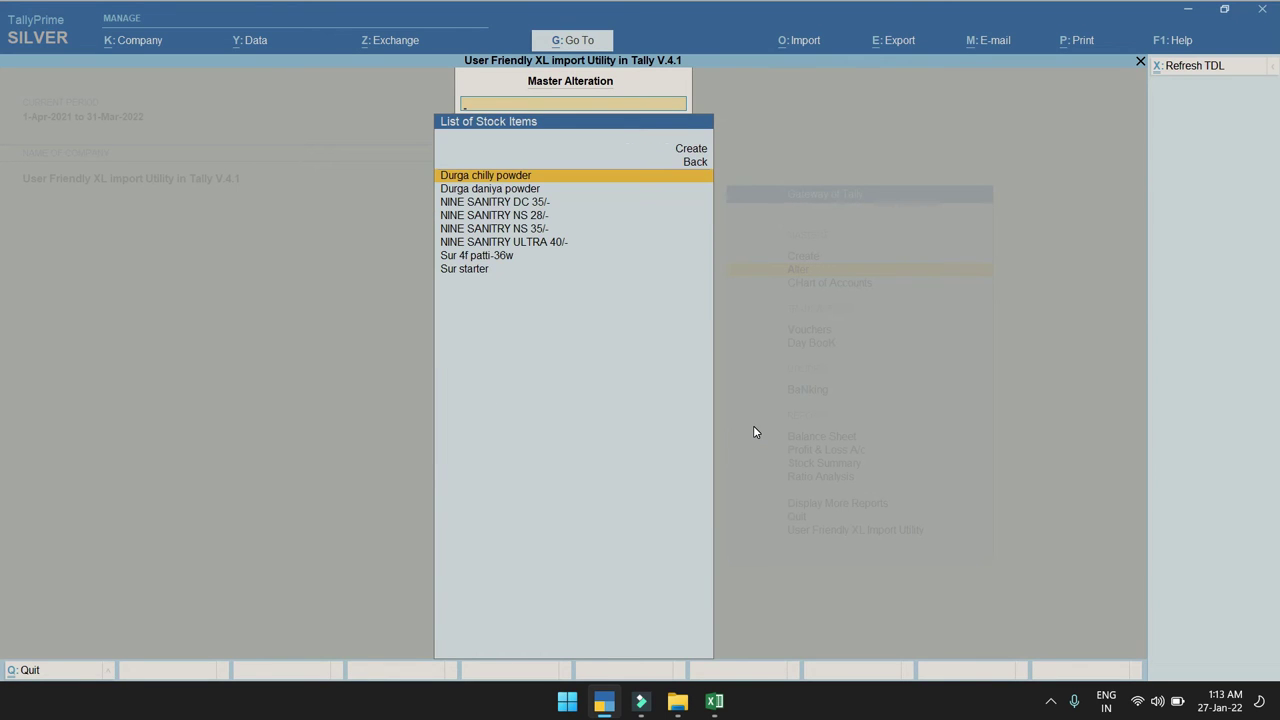
{"action": "key", "text": "Return"}
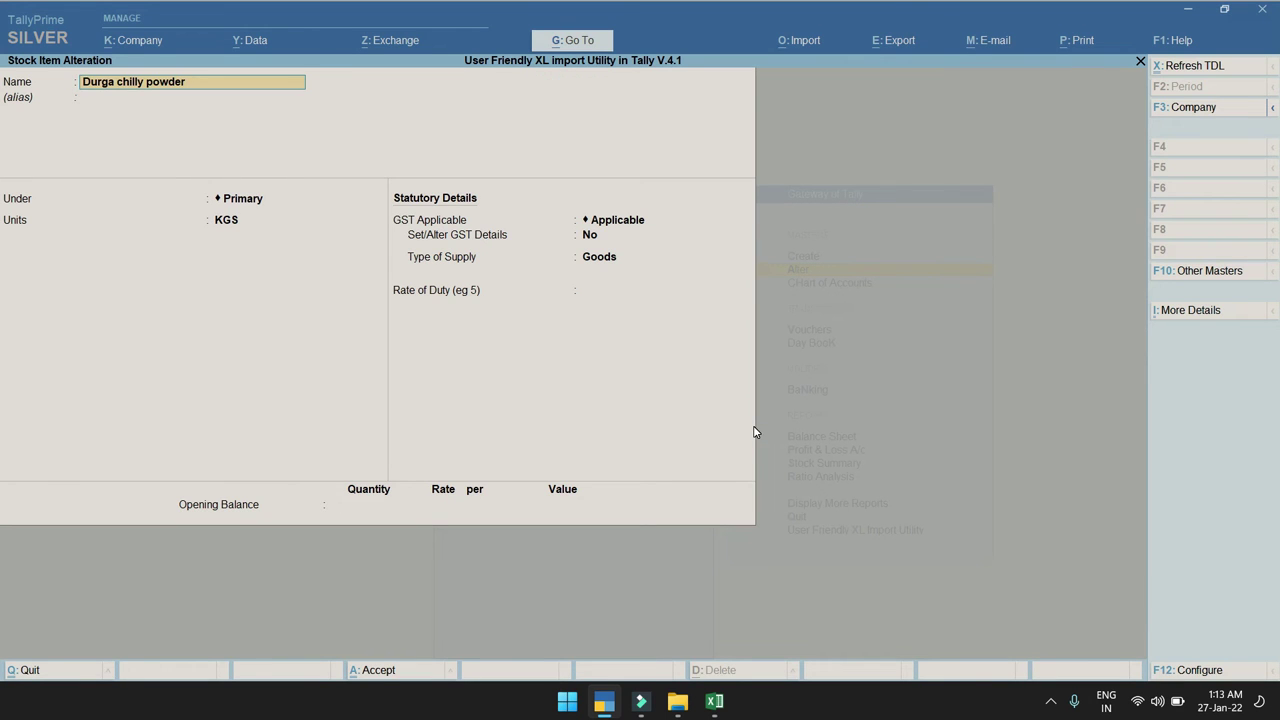
Set Set/Alter GST Details to Yes for Durga chilly powder, view its GST details and accept the item
{"action": "key", "text": "Return"}
{"action": "key", "text": "Return"}
{"action": "key", "text": "Return"}
{"action": "key", "text": "Return"}
{"action": "key", "text": "Return"}
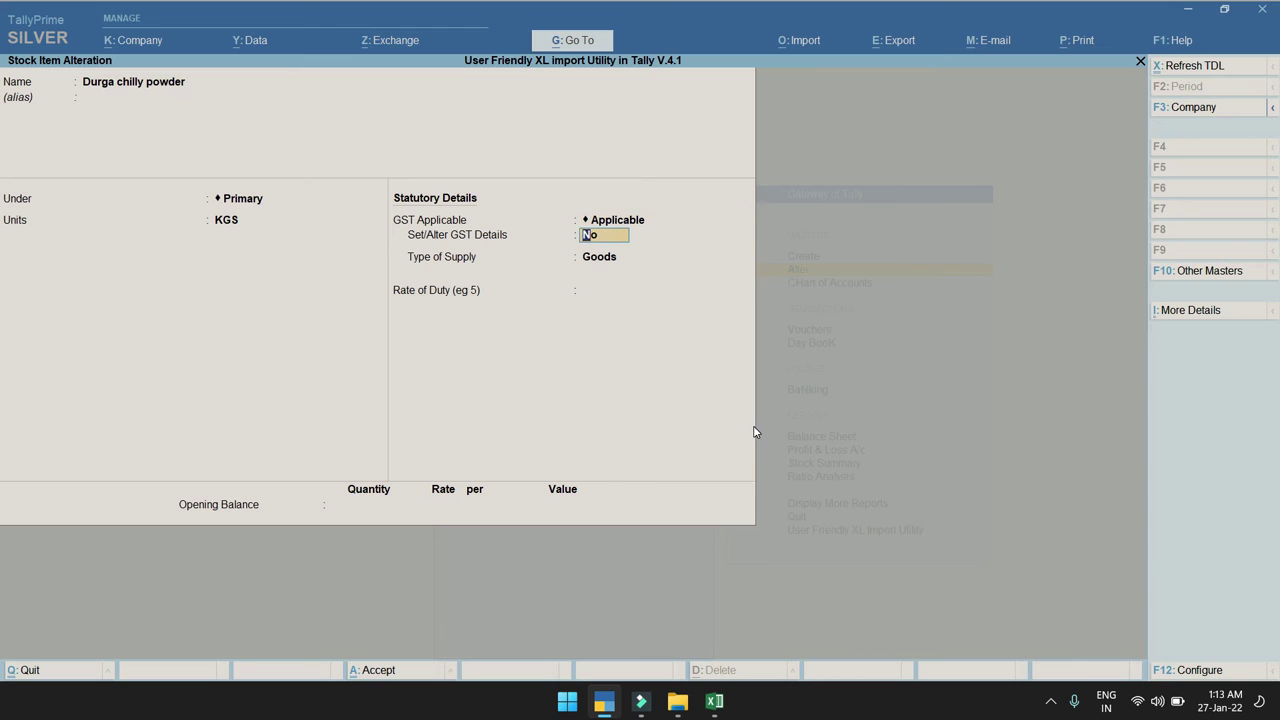
{"action": "type", "text": "y"}
{"action": "key", "text": "Return"}
{"action": "key", "text": "ctrl+a"}
{"action": "key", "text": "ctrl+a"}
{"action": "key", "text": "Escape"}
{"action": "key", "text": "Escape"}
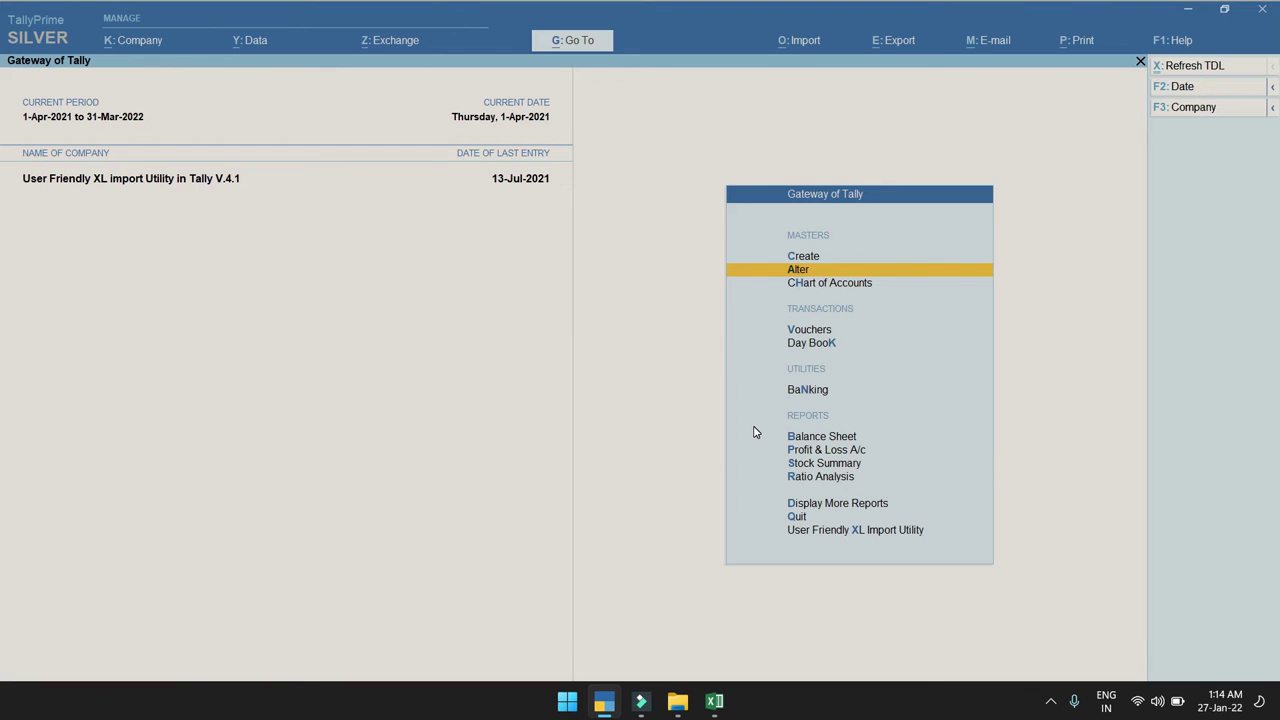
Open the Day Book for 1-Apr-2021 to 13-Jul-2021 and look through the imported purchase vouchers
{"action": "key", "text": "Escape"}
{"action": "key", "text": "Escape"}
{"action": "key", "text": "d"}
{"action": "key", "text": "d"}
{"action": "key", "text": "F2"}
{"action": "type", "text": "13-7"}
{"action": "key", "text": "Return"}
{"action": "key", "text": "Down"}
{"action": "key", "text": "Down"}
{"action": "key", "text": "Up"}
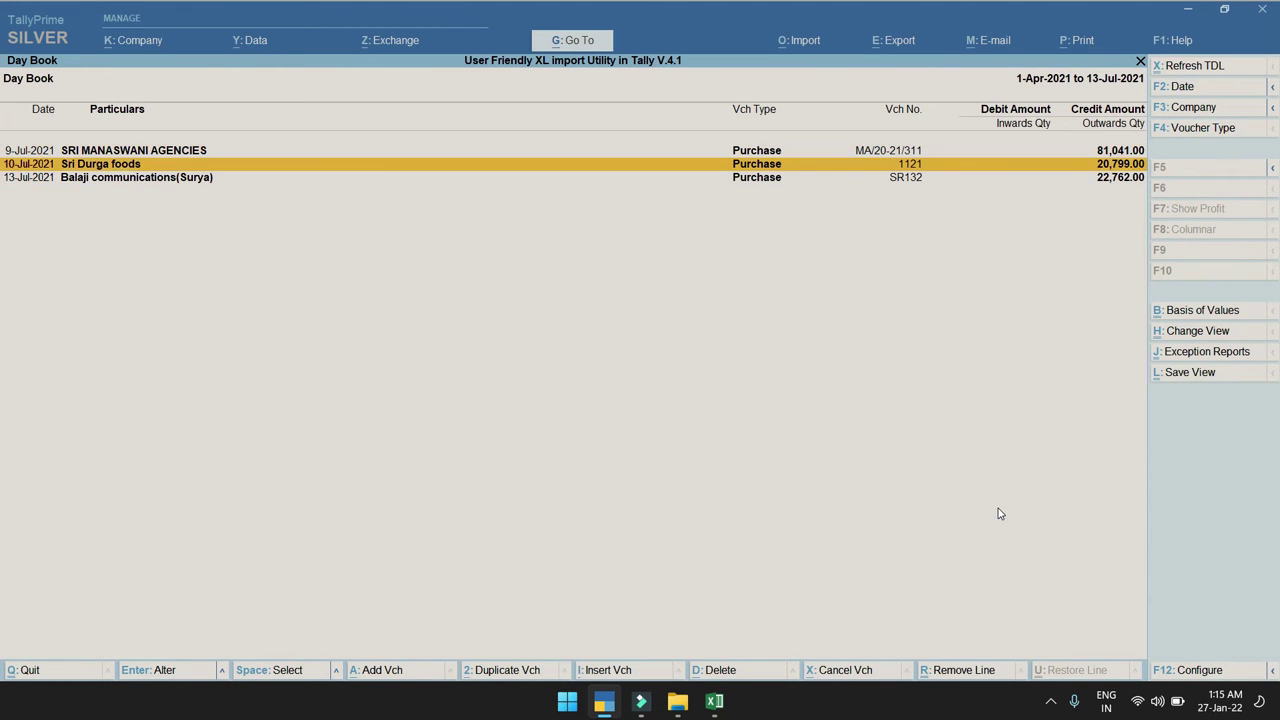
Open purchase voucher MA/20-21/311 from the Day Book and review its supplier invoice, receipt and party details
{"action": "key", "text": "Up"}
{"action": "key", "text": "Return"}
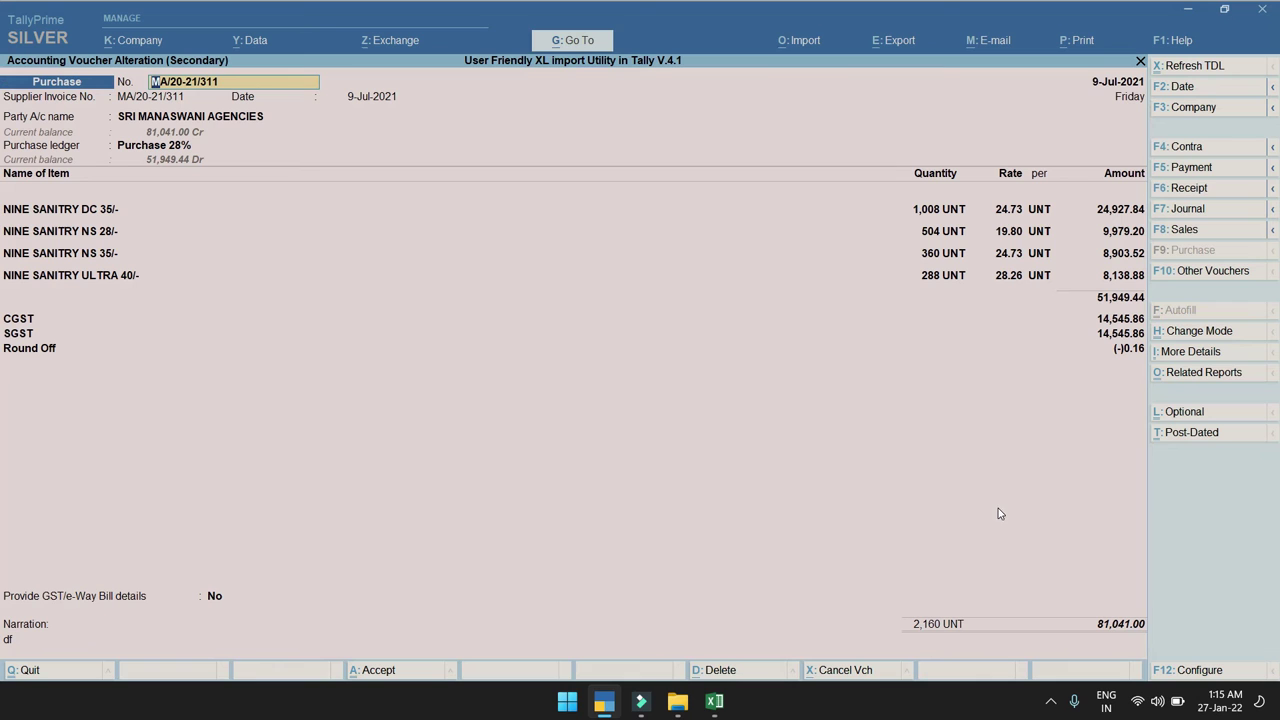
{"action": "key", "text": "F2"}
{"action": "key", "text": "Return"}
{"action": "key", "text": "Return"}
{"action": "key", "text": "Return"}
{"action": "key", "text": "Return"}
{"action": "key", "text": "Return"}
{"action": "key", "text": "Return"}
{"action": "key", "text": "Return"}
{"action": "key", "text": "Return"}
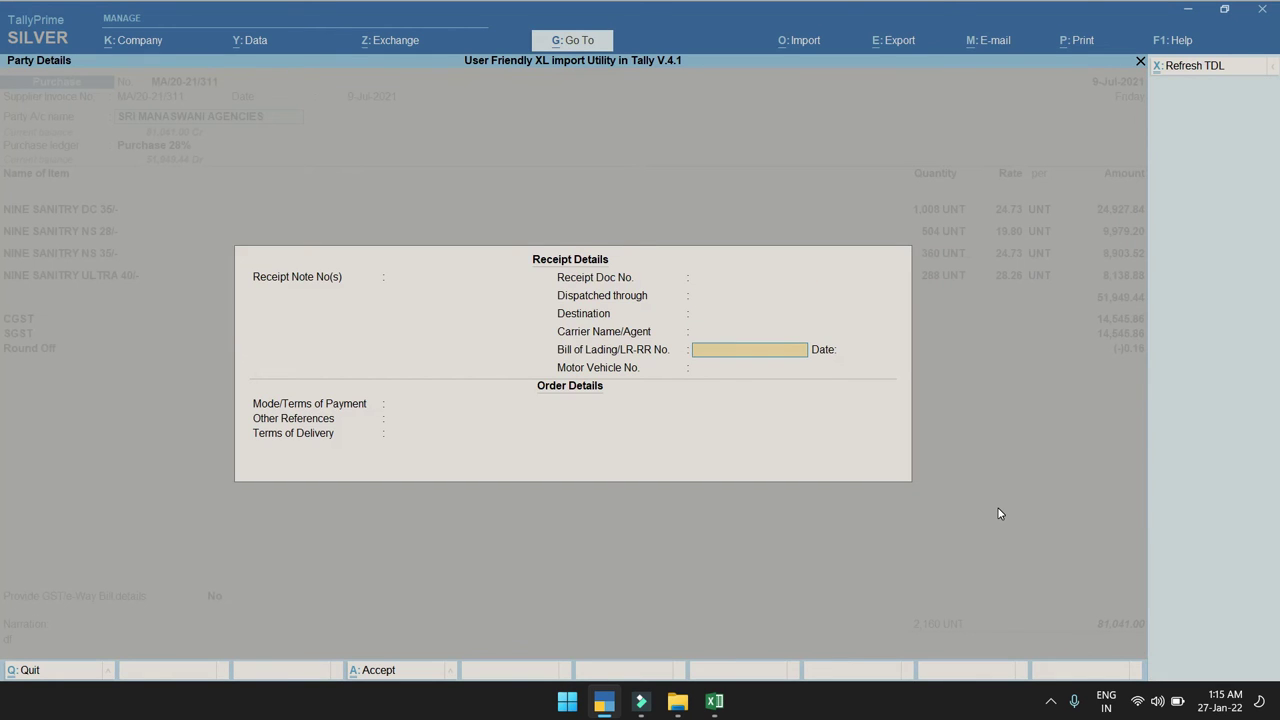
{"action": "key", "text": "Return"}
{"action": "key", "text": "Return"}
{"action": "key", "text": "Return"}
{"action": "key", "text": "Return"}
{"action": "key", "text": "Return"}
{"action": "key", "text": "Return"}
{"action": "key", "text": "Return"}
{"action": "key", "text": "Return"}
{"action": "key", "text": "Return"}
{"action": "key", "text": "Return"}
{"action": "key", "text": "Return"}
{"action": "key", "text": "Return"}
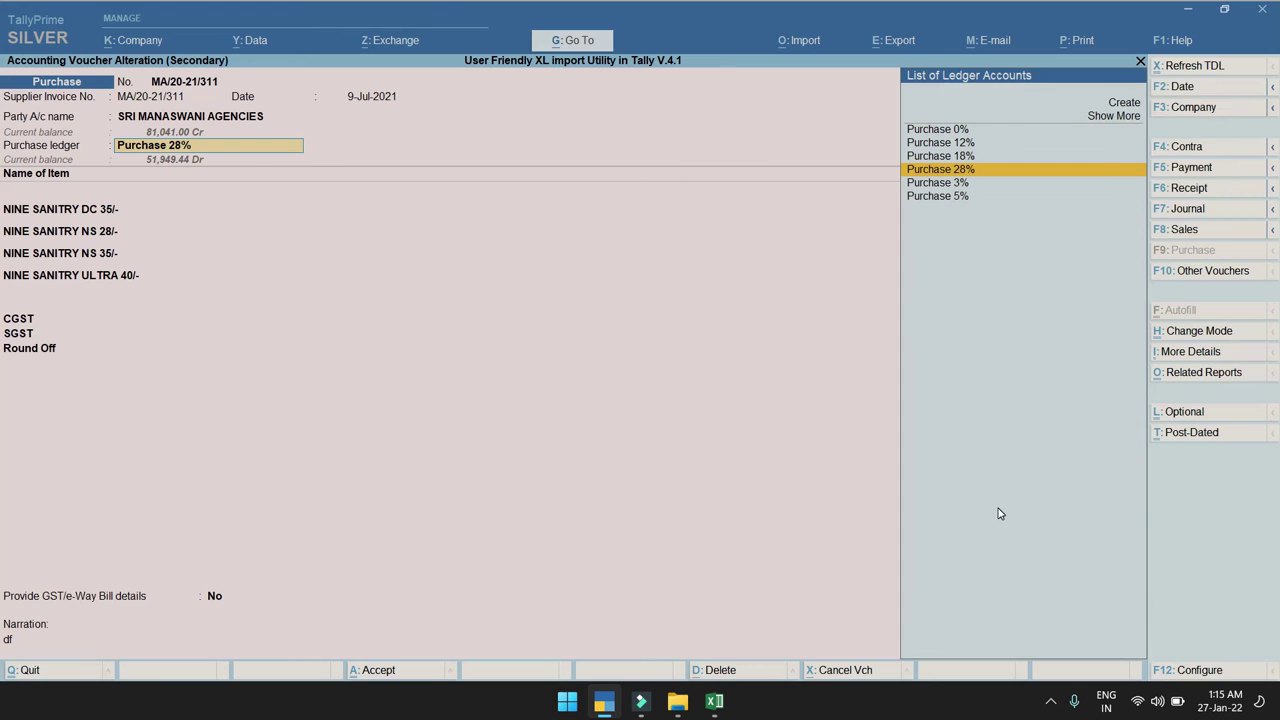
Review the purchase ledger, item quantities and rates of voucher MA/20-21/311, and accept the voucher
{"action": "key", "text": "Return"}
{"action": "key", "text": "Return"}
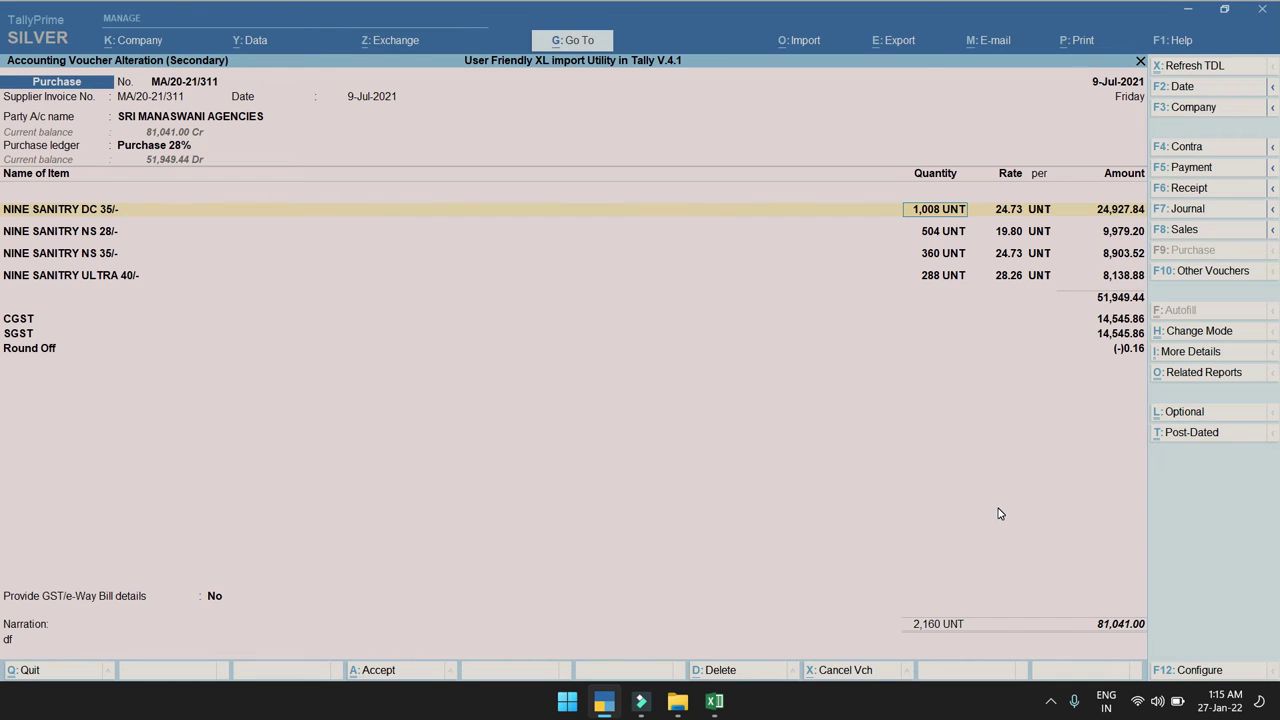
{"action": "key", "text": "Return"}
{"action": "key", "text": "Return"}
{"action": "key", "text": "Return"}
{"action": "key", "text": "Return"}
{"action": "key", "text": "Return"}
{"action": "key", "text": "Return"}
{"action": "key", "text": "ctrl+a"}
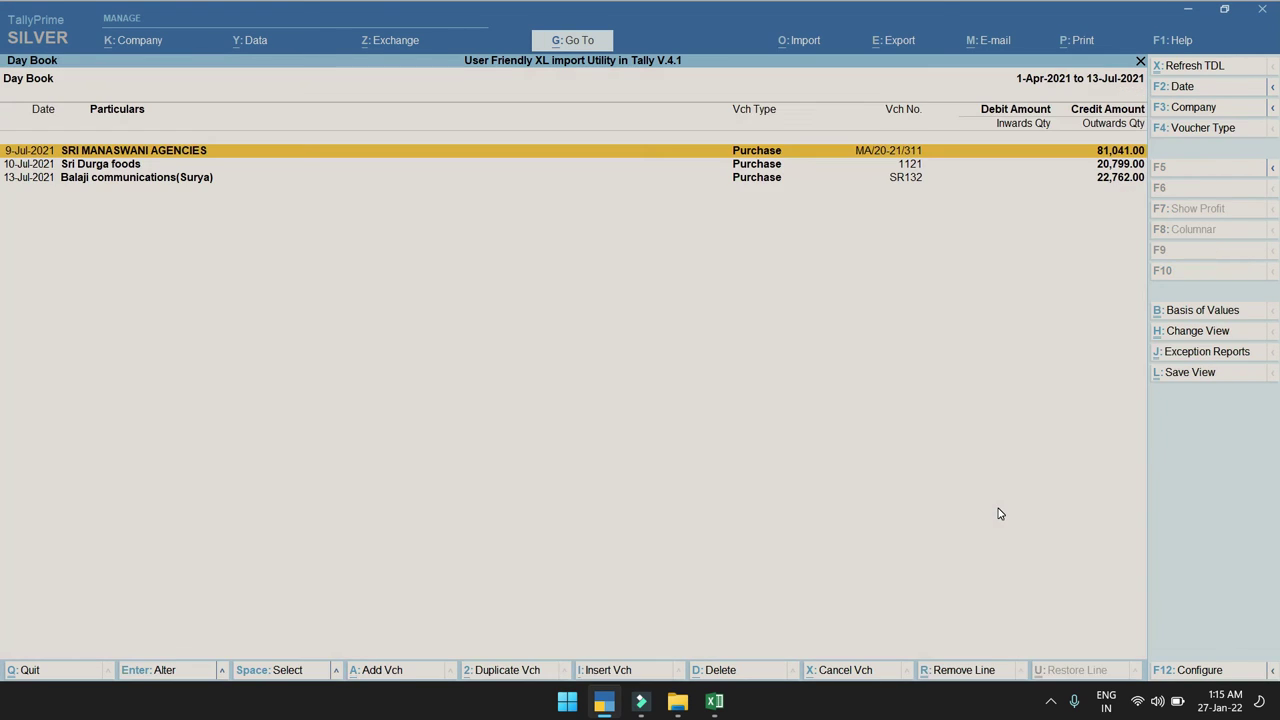
Open the Purchase Register for 1-Apr-2021 to 13-Jul-2021 and examine the July purchases
{"action": "key", "text": "Escape"}
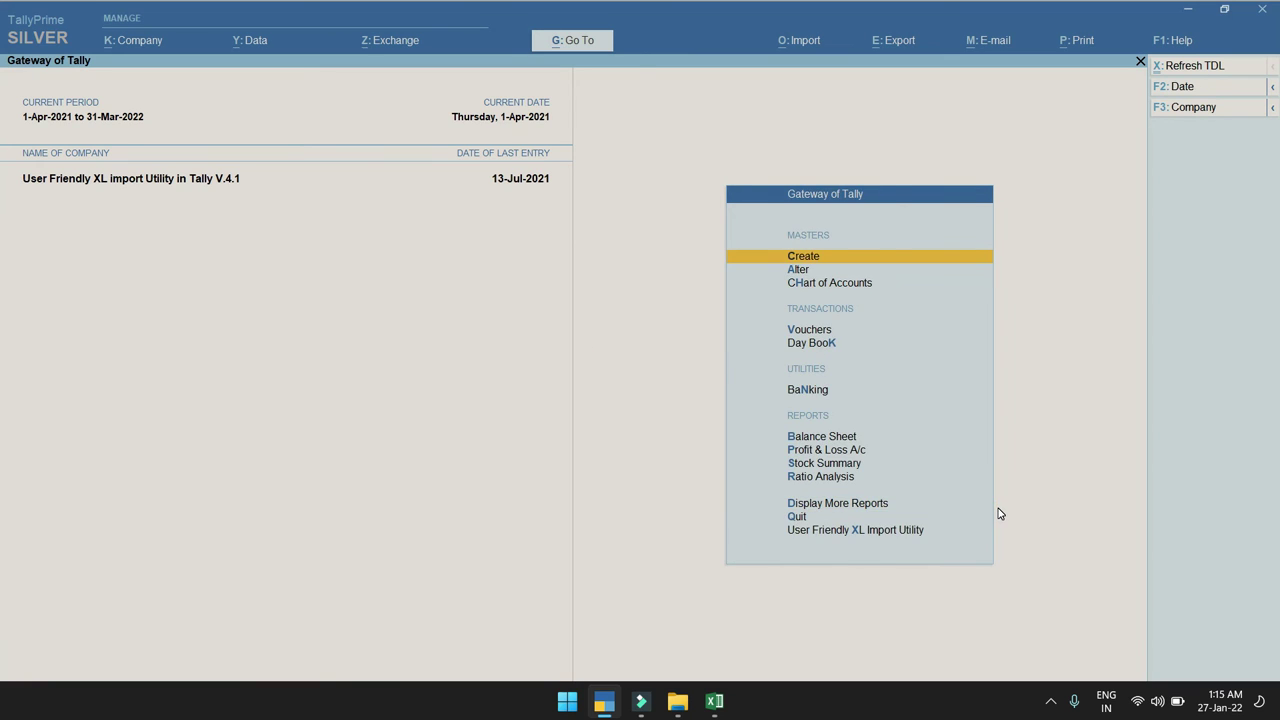
{"action": "left_click", "coordinate": [997, 508]}
{"action": "key", "text": "a"}
{"action": "key", "text": "s"}
{"action": "key", "text": "Escape"}
{"action": "key", "text": "Down"}
{"action": "key", "text": "Return"}
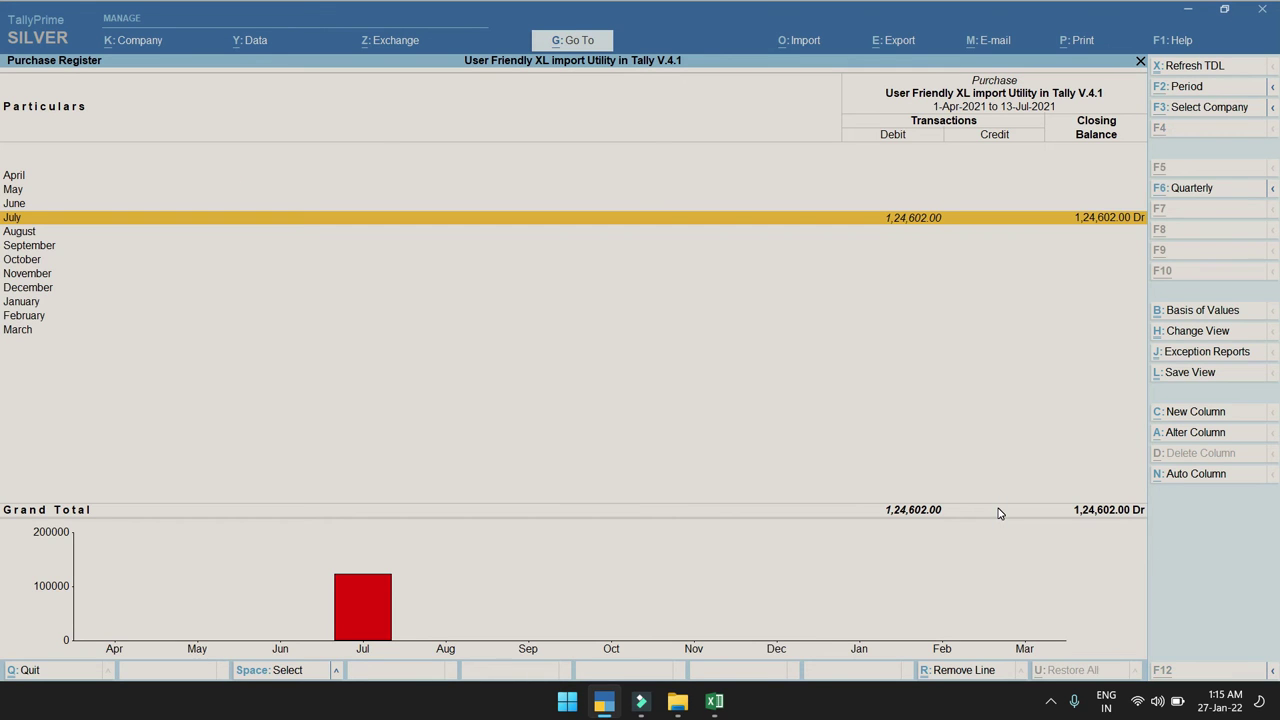
{"action": "key", "text": "F2"}
{"action": "key", "text": "Return"}
{"action": "key", "text": "Return"}
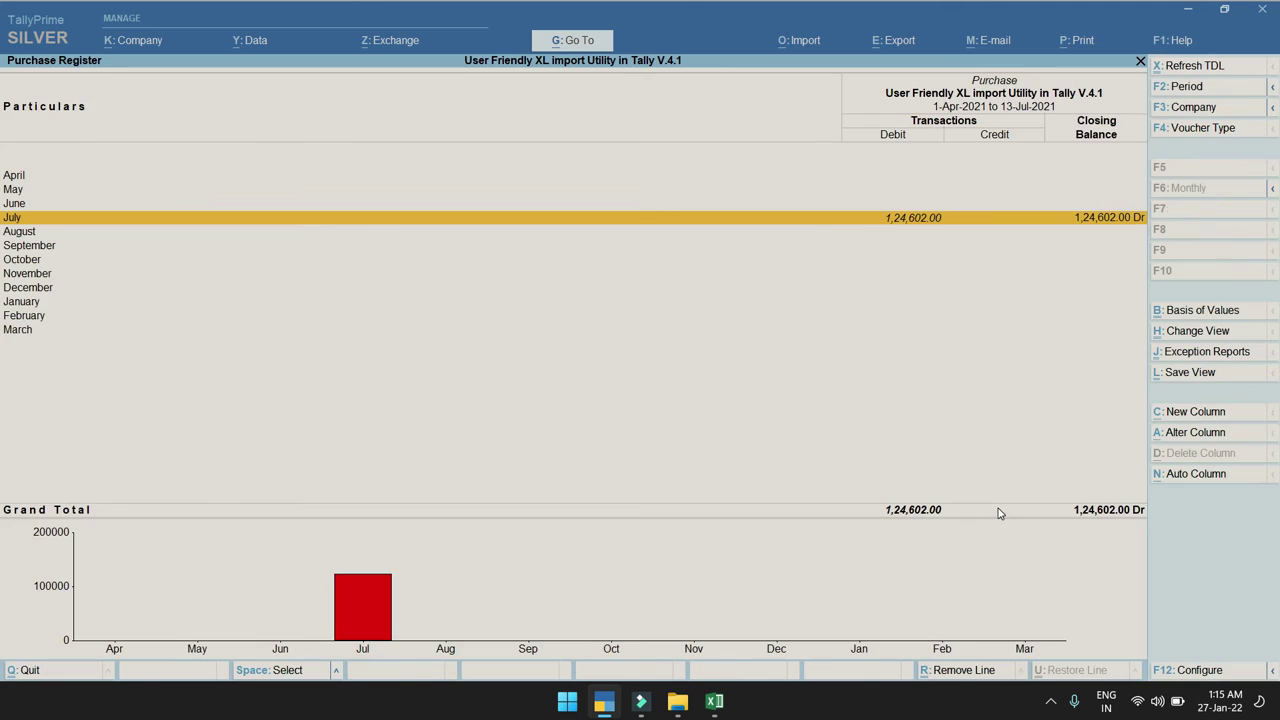
{"action": "key", "text": "Return"}
{"action": "key", "text": "Escape"}
Switch to the Purchase Up Date XI workbook in Excel and check the sum of the Total Amt values in W2:W9
{"action": "key", "text": "alt+Tab"}
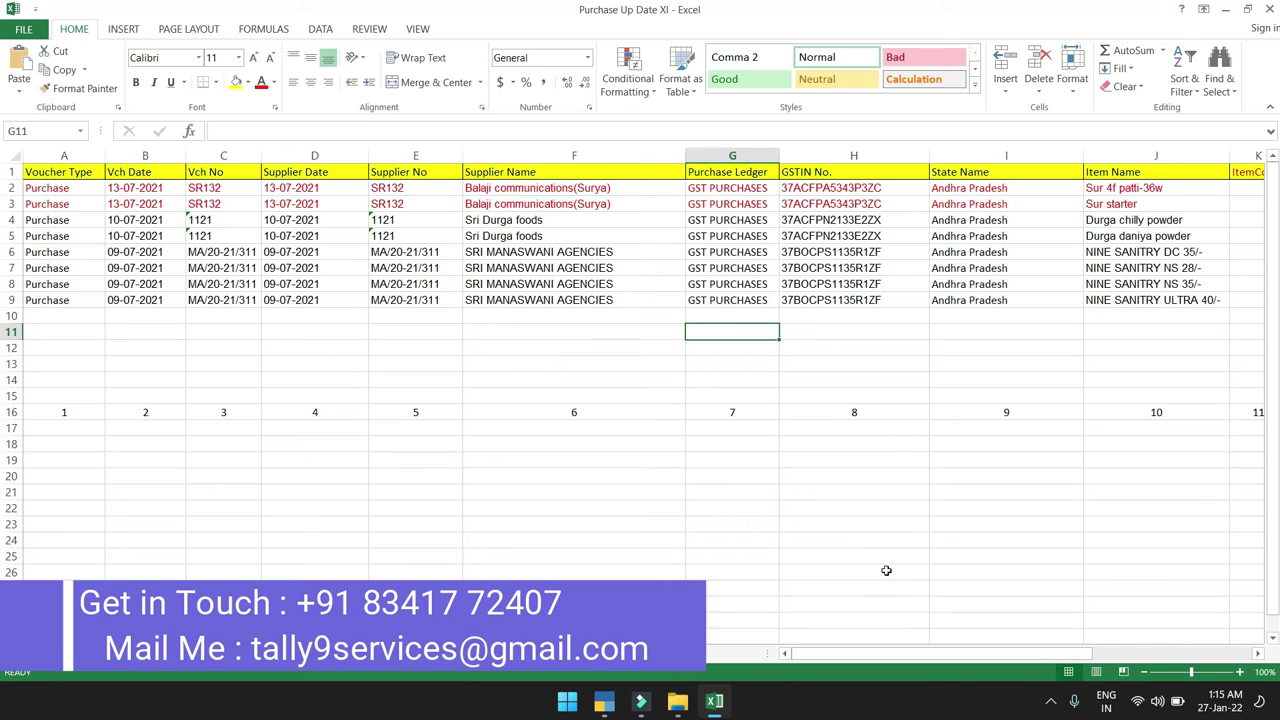
{"action": "left_click_drag", "start_coordinate": [1000, 656], "coordinate": [1167, 666]}
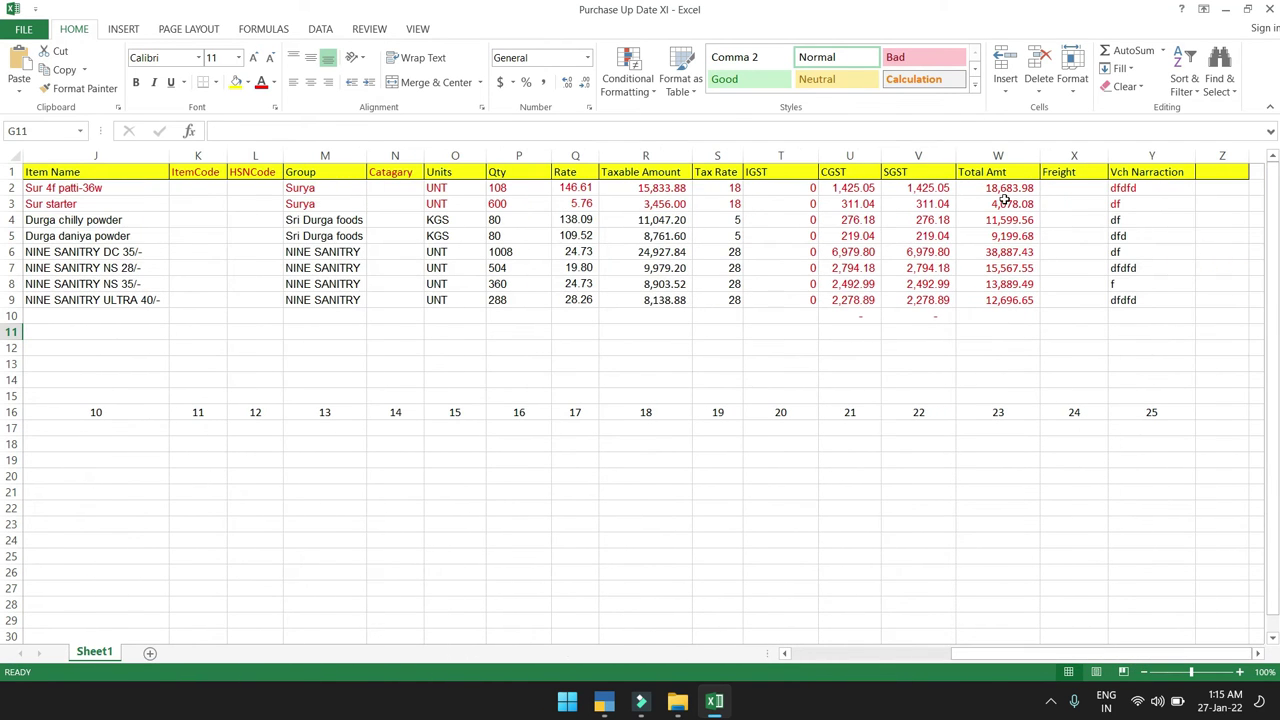
{"action": "left_click_drag", "start_coordinate": [1005, 188], "coordinate": [1001, 311]}
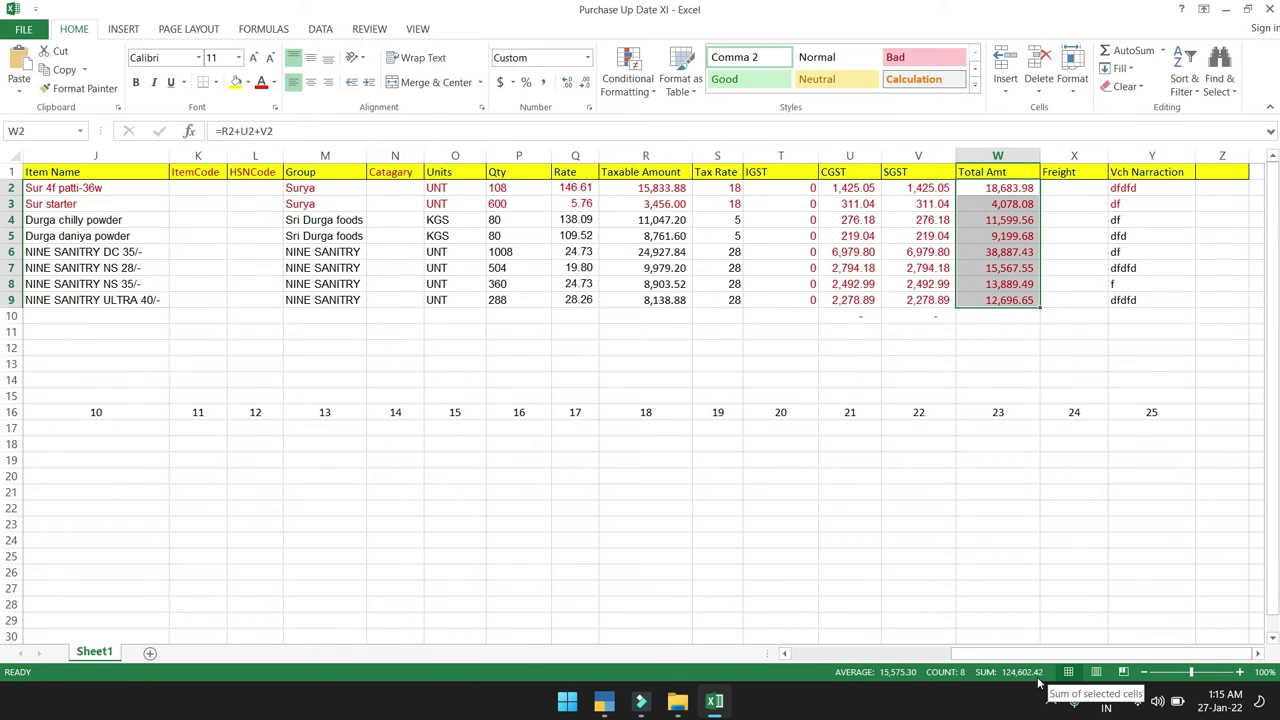
Back in TallyPrime, open July's Balaji communications(Surya) purchase voucher, inspect its Round Off amount, and quit the voucher without saving
{"action": "key", "text": "alt+Tab"}
{"action": "key", "text": "Return"}
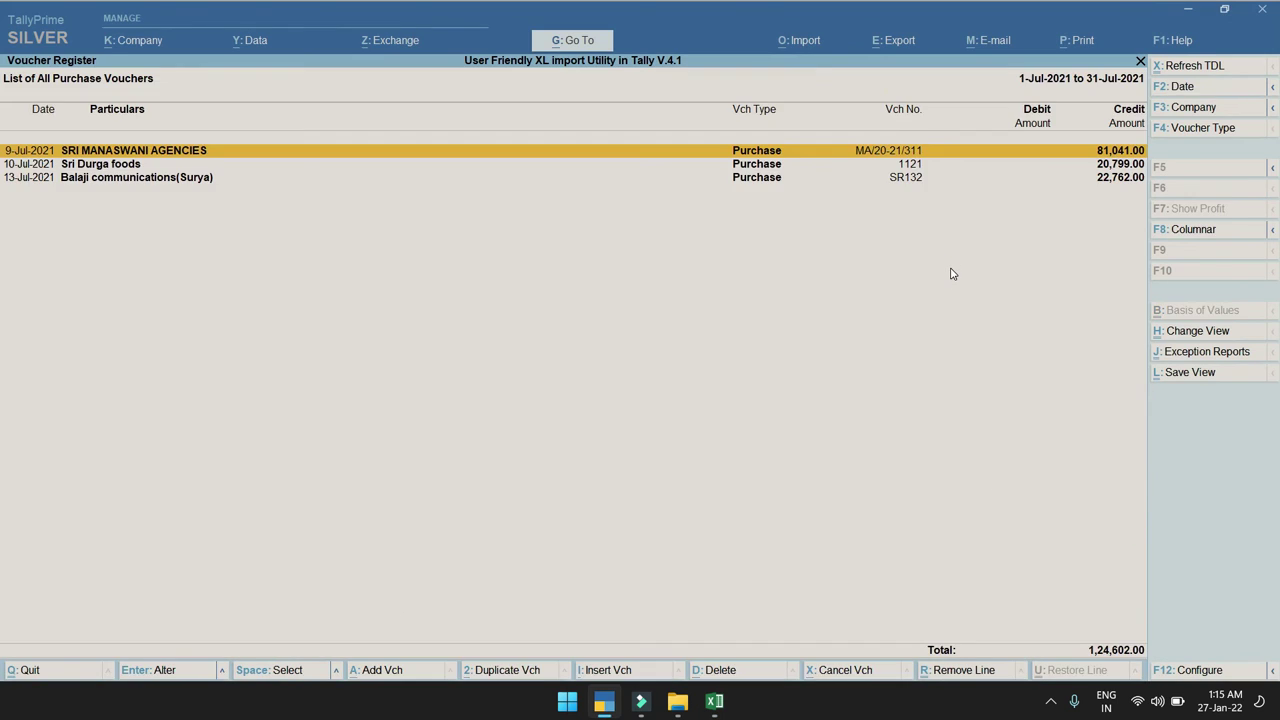
{"action": "left_click", "coordinate": [745, 180]}
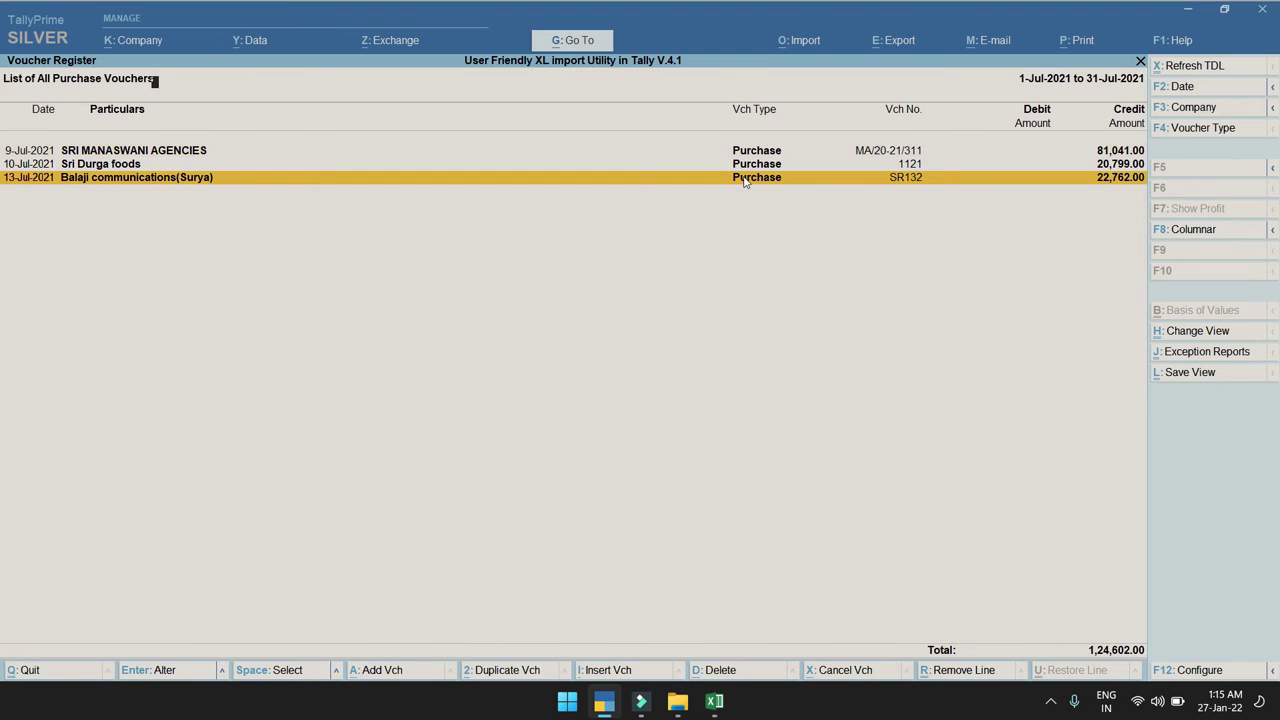
{"action": "left_click", "coordinate": [745, 180]}
{"action": "left_click", "coordinate": [1120, 305]}
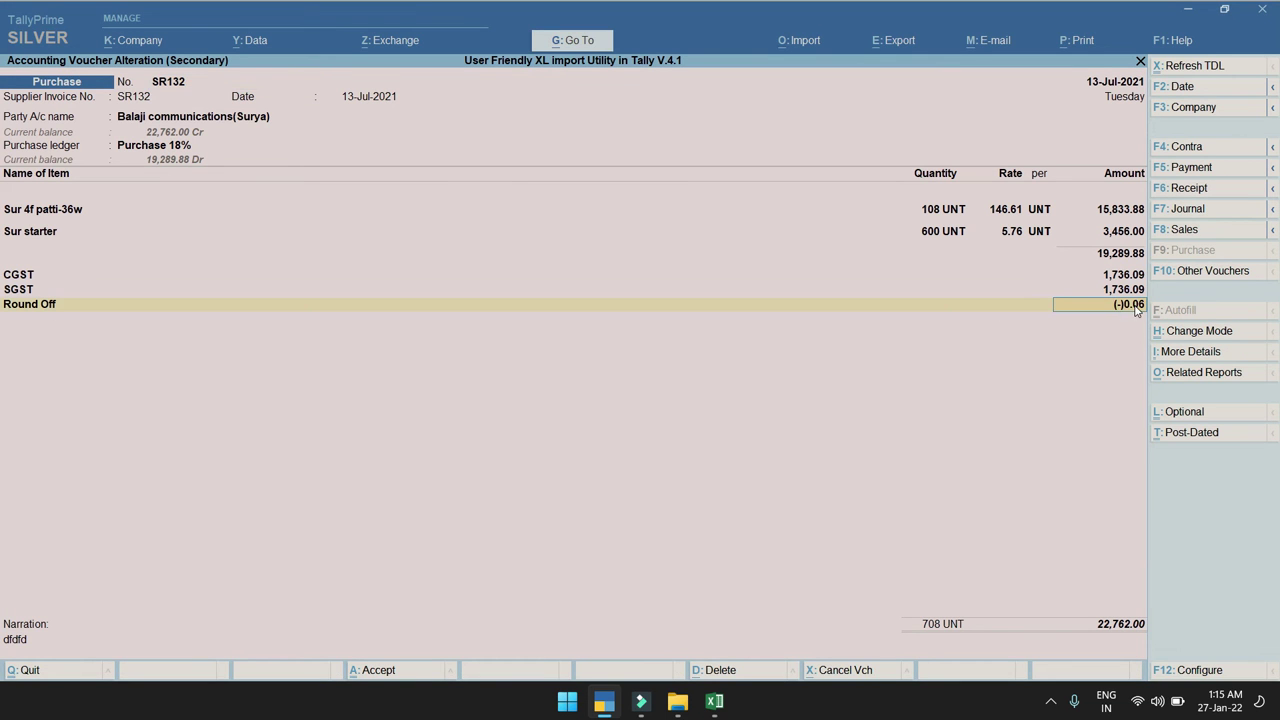
{"action": "key", "text": "BackSpace"}
{"action": "key", "text": "Escape"}
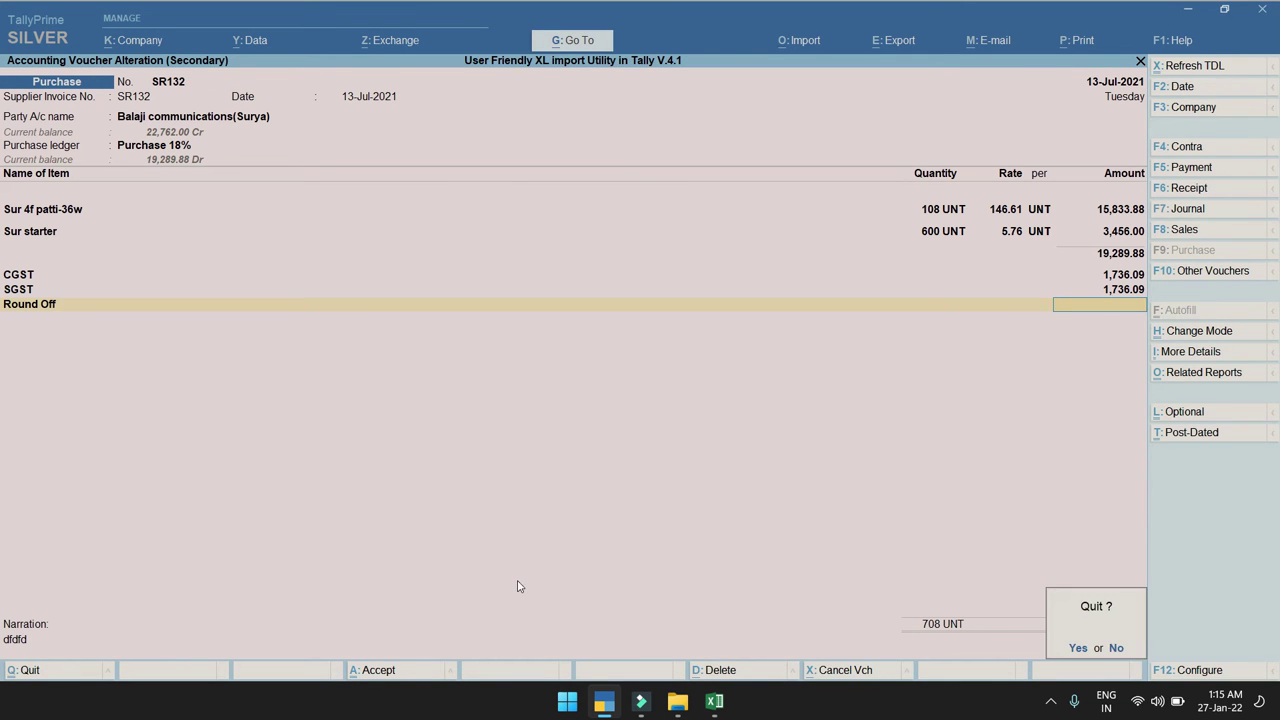
{"action": "key", "text": "y"}
Leave the purchase registers and open the list of GST Reports
{"action": "key", "text": "Escape"}
{"action": "key", "text": "Escape"}
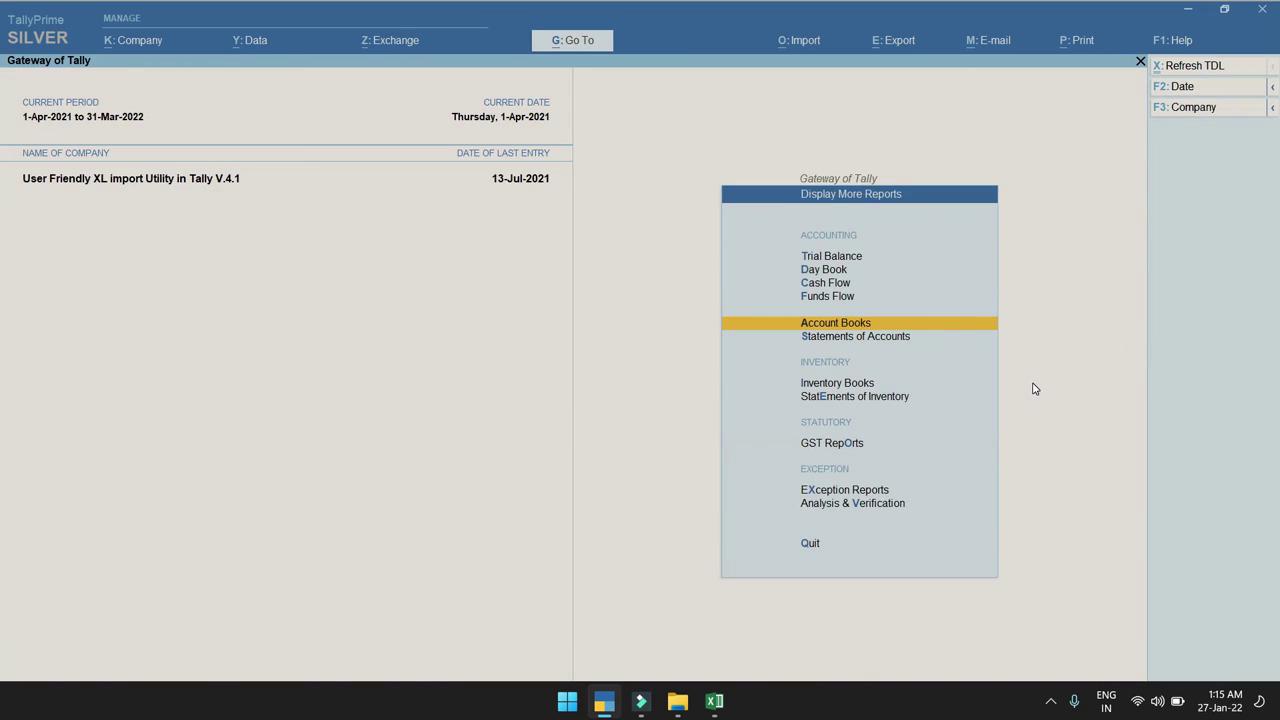
{"action": "key", "text": "Escape"}
{"action": "key", "text": "Escape"}
{"action": "key", "text": "Escape"}
{"action": "key", "text": "Up"}
{"action": "key", "text": "Up"}
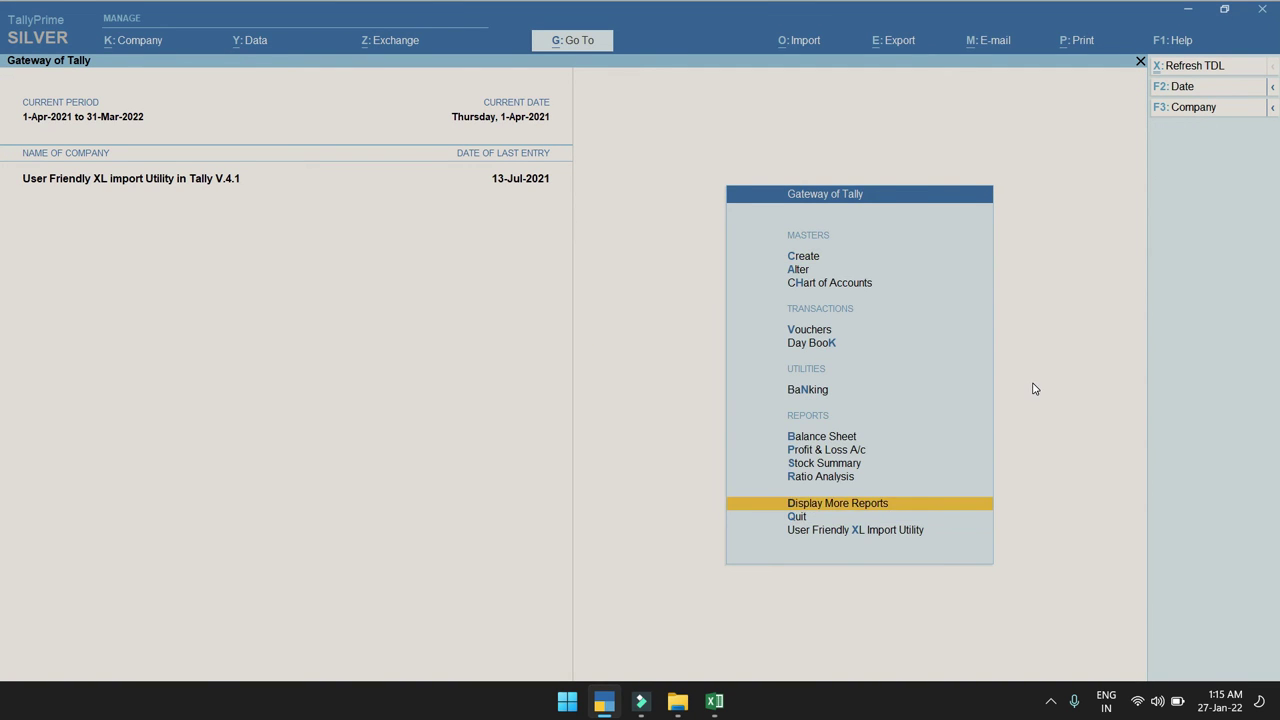
{"action": "key", "text": "Return"}
{"action": "key", "text": "Down"}
{"action": "key", "text": "Down"}
{"action": "key", "text": "Down"}
{"action": "key", "text": "Down"}
{"action": "key", "text": "Down"}
{"action": "key", "text": "Down"}
{"action": "key", "text": "Down"}
{"action": "key", "text": "Down"}
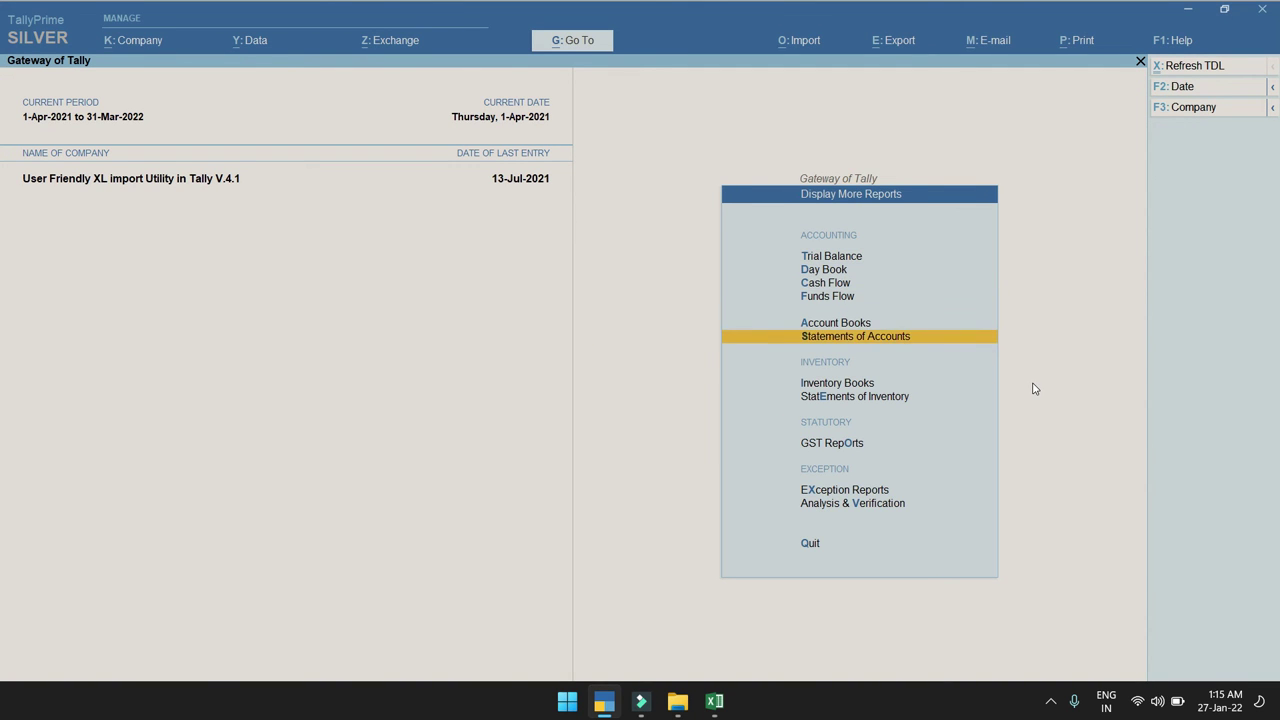
{"action": "key", "text": "Return"}
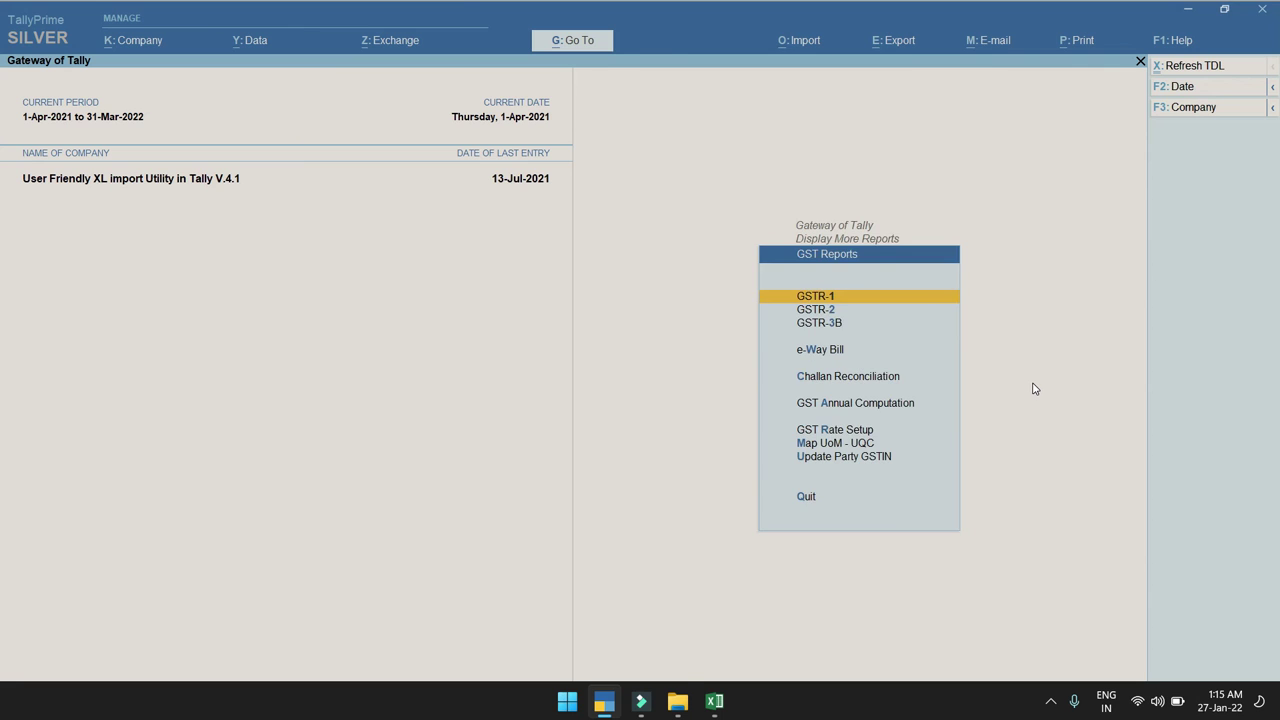
View the GSTR-1 report for the period 1-4-2021 to 13-7-2021 and close it
{"action": "key", "text": "Return"}
{"action": "key", "text": "F2"}
{"action": "type", "text": "1-4-2021"}
{"action": "key", "text": "Return"}
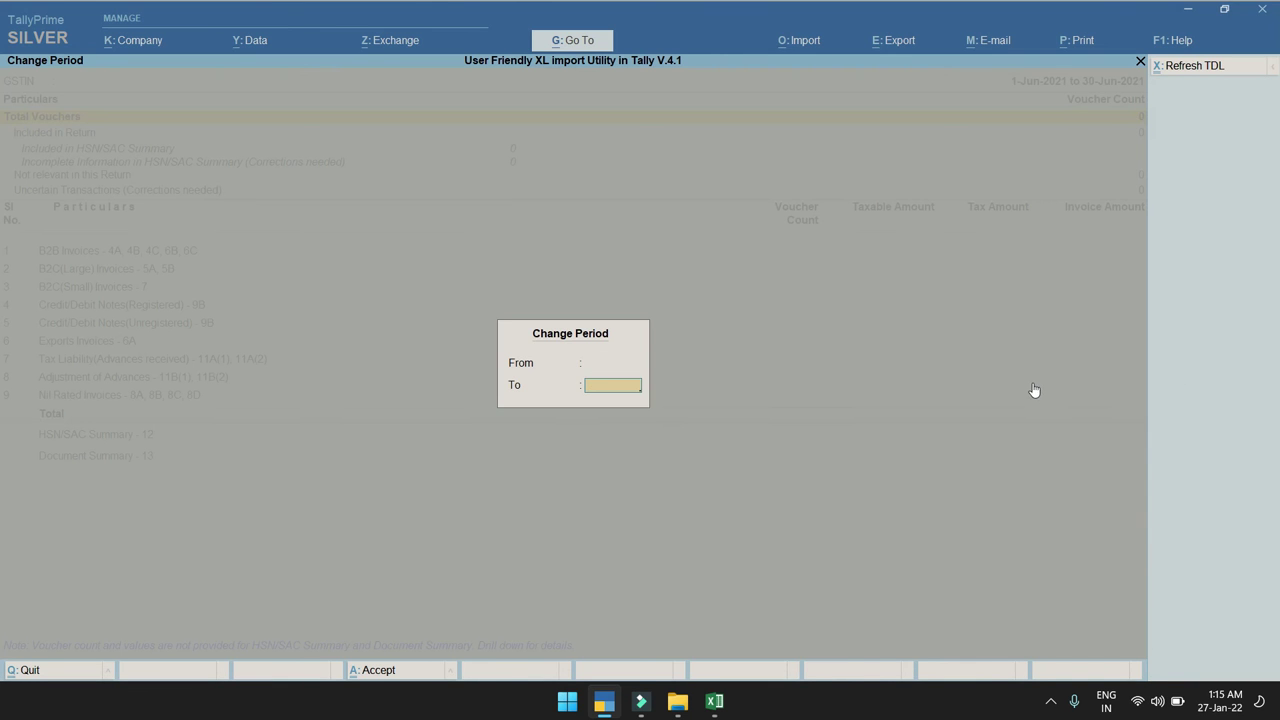
{"action": "type", "text": "13-7-2021"}
{"action": "key", "text": "Return"}
{"action": "key", "text": "Escape"}
Open the GSTR-2 report for the period 1-Apr-2021 to 13-Jul-2021
{"action": "key", "text": "Down"}
{"action": "key", "text": "Return"}
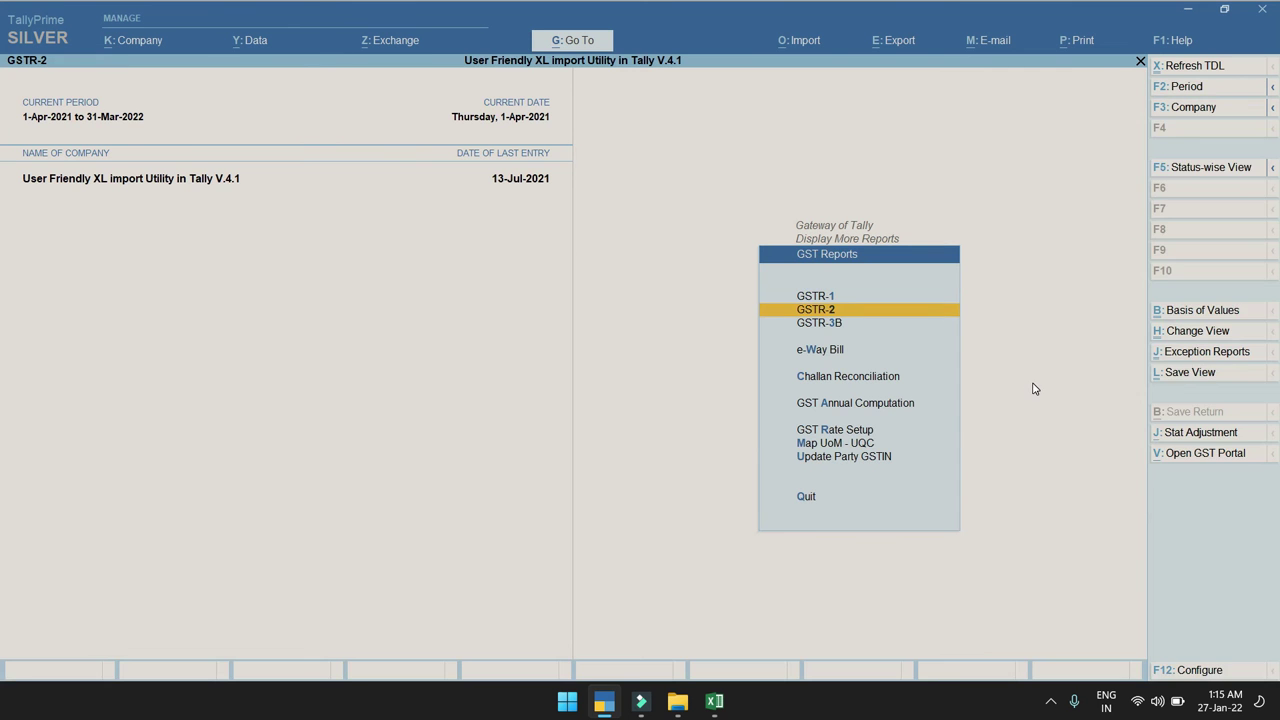
{"action": "key", "text": "F2"}
{"action": "key", "text": "Return"}
{"action": "key", "text": "Return"}
Open the B2B Invoices - 3, 4A details of GSTR-2 and review each supplier's taxable amount, tax paid and ITC availed
{"action": "key", "text": "Down"}
{"action": "key", "text": "Down"}
{"action": "key", "text": "Down"}
{"action": "key", "text": "Down"}
{"action": "key", "text": "Down"}
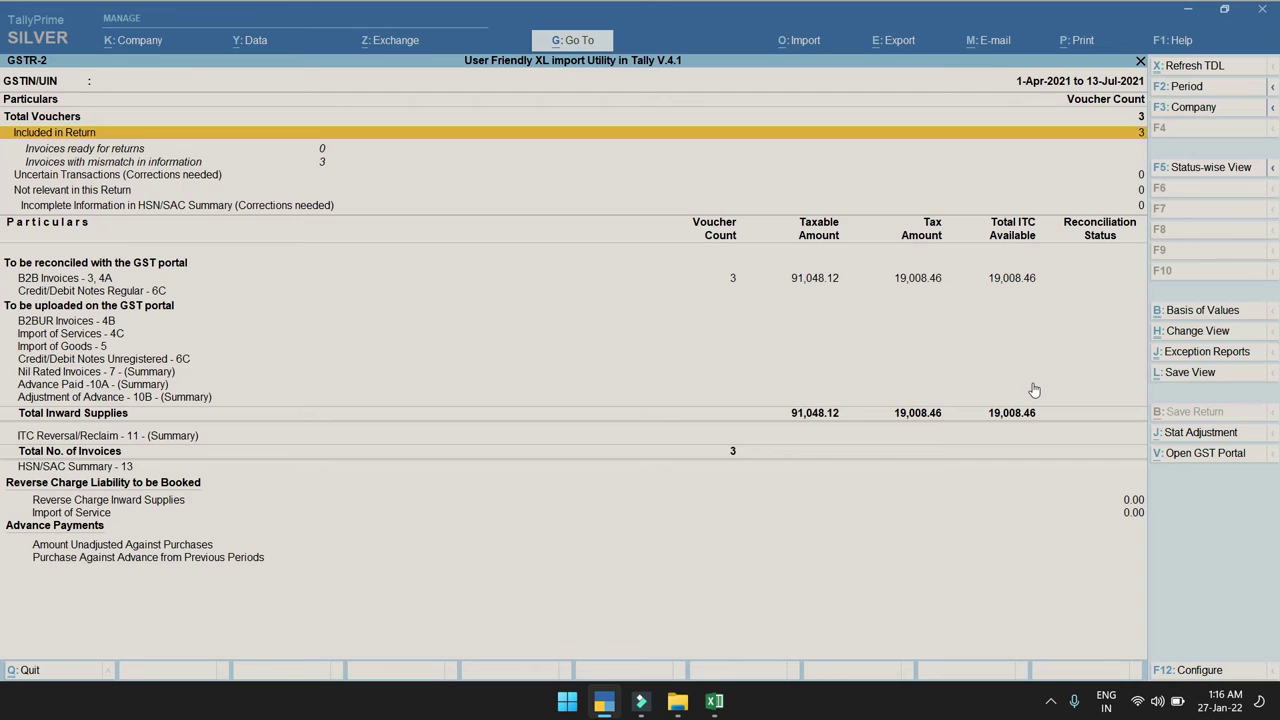
{"action": "key", "text": "Down"}
{"action": "key", "text": "Down"}
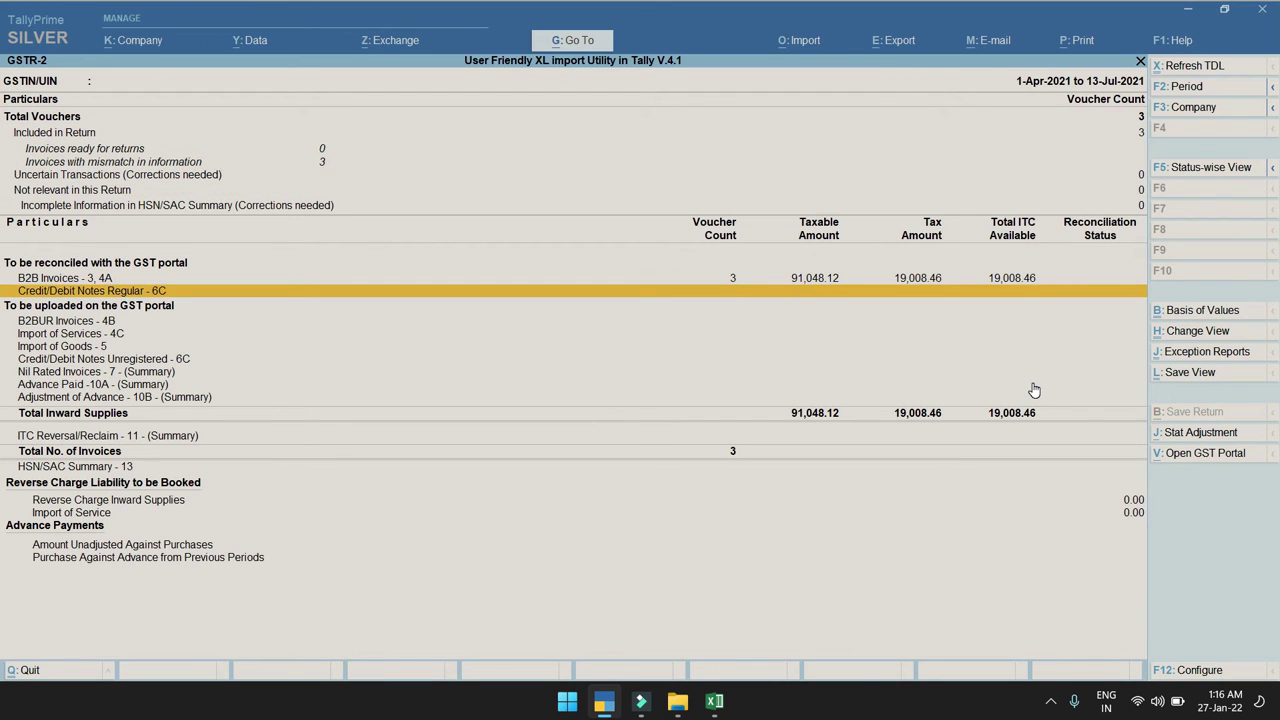
{"action": "key", "text": "Up"}
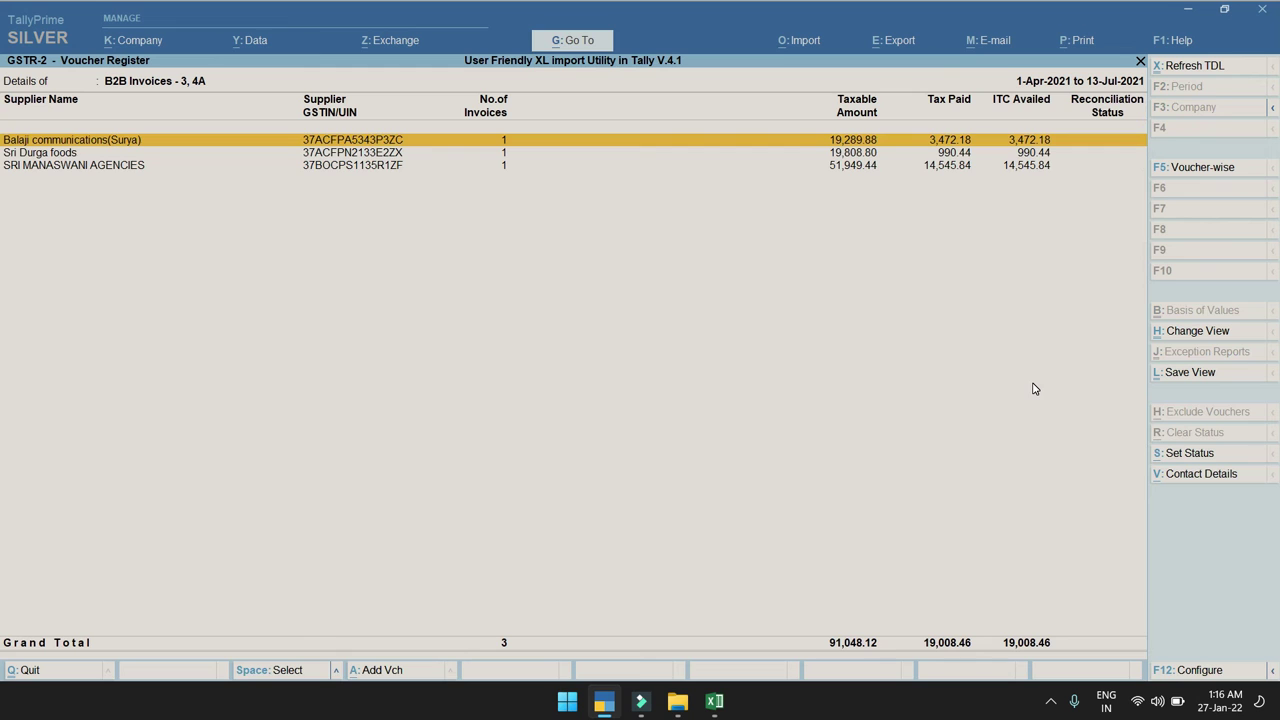
{"action": "key", "text": "Down"}
{"action": "key", "text": "Down"}
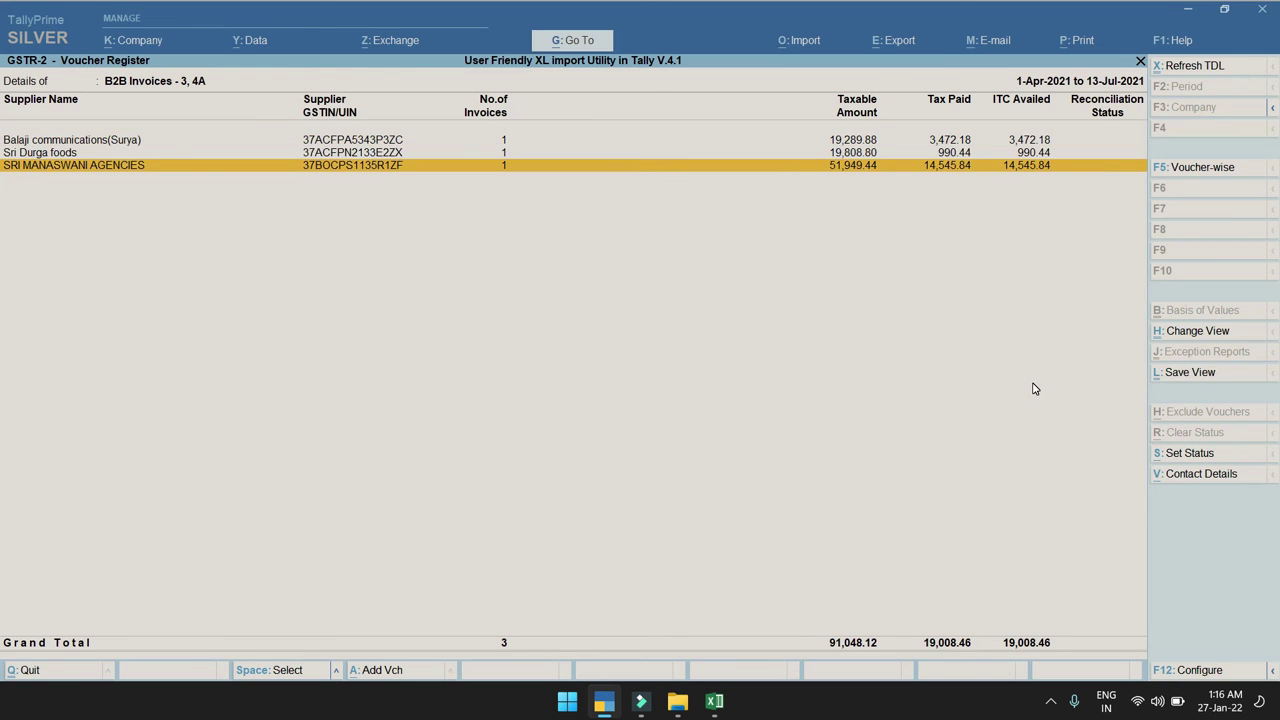
Leave the GST reports and open the Sales Column settings of the User Friendly XL Import Utility
{"action": "key", "text": "Escape"}
{"action": "key", "text": "Escape"}
{"action": "key", "text": "Escape"}
{"action": "key", "text": "Escape"}
{"action": "key", "text": "n"}
{"action": "key", "text": "Return"}
{"action": "key", "text": "Down"}
{"action": "key", "text": "Up"}
{"action": "key", "text": "Return"}
{"action": "key", "text": "Down"}
{"action": "key", "text": "Down"}
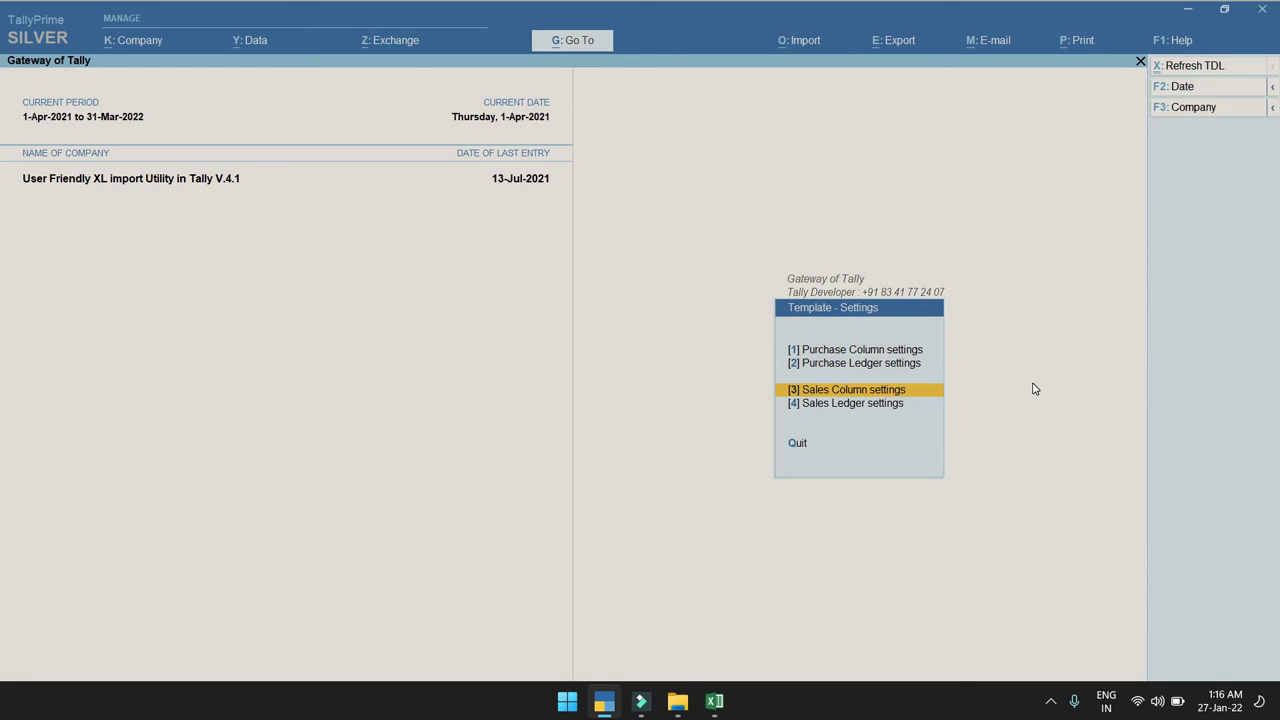
{"action": "key", "text": "Return"}
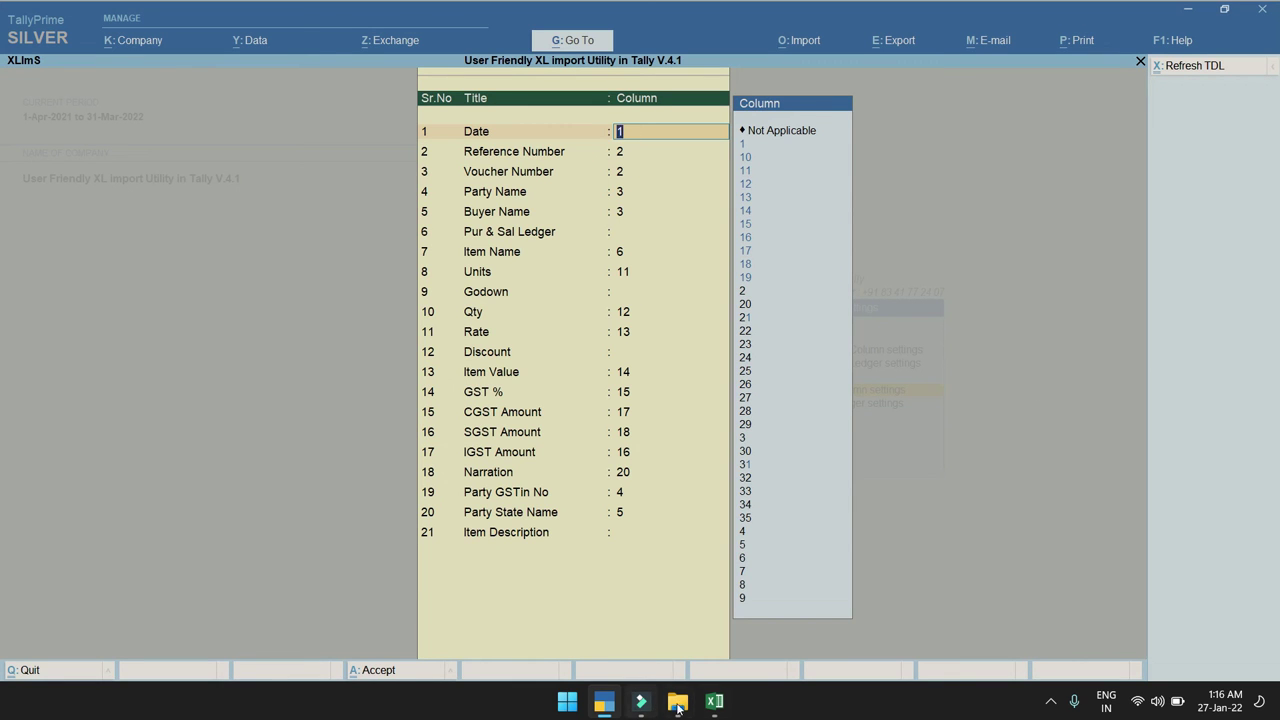
Close the Purchase Up Date XI workbook and open Sales Up Date XL from the project folder
{"action": "left_click", "coordinate": [714, 701]}
{"action": "left_click", "coordinate": [994, 154]}
{"action": "key", "text": "alt+F4"}
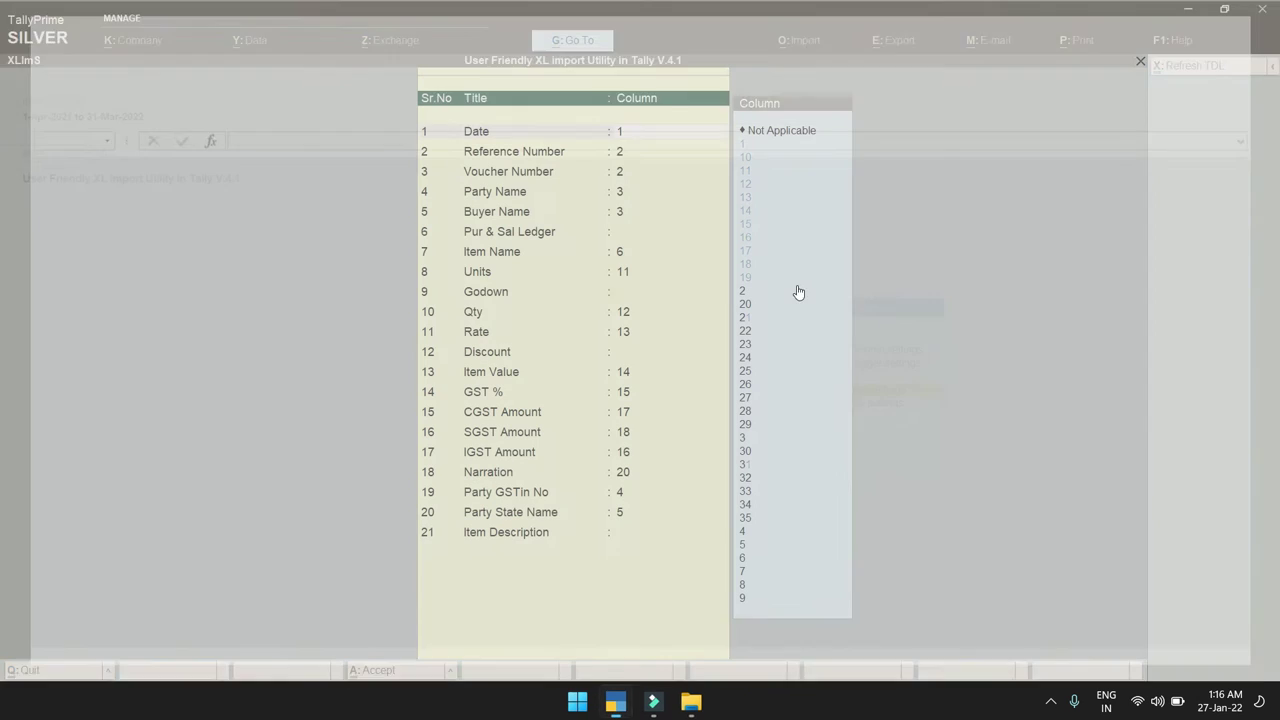
{"action": "left_click", "coordinate": [691, 701]}
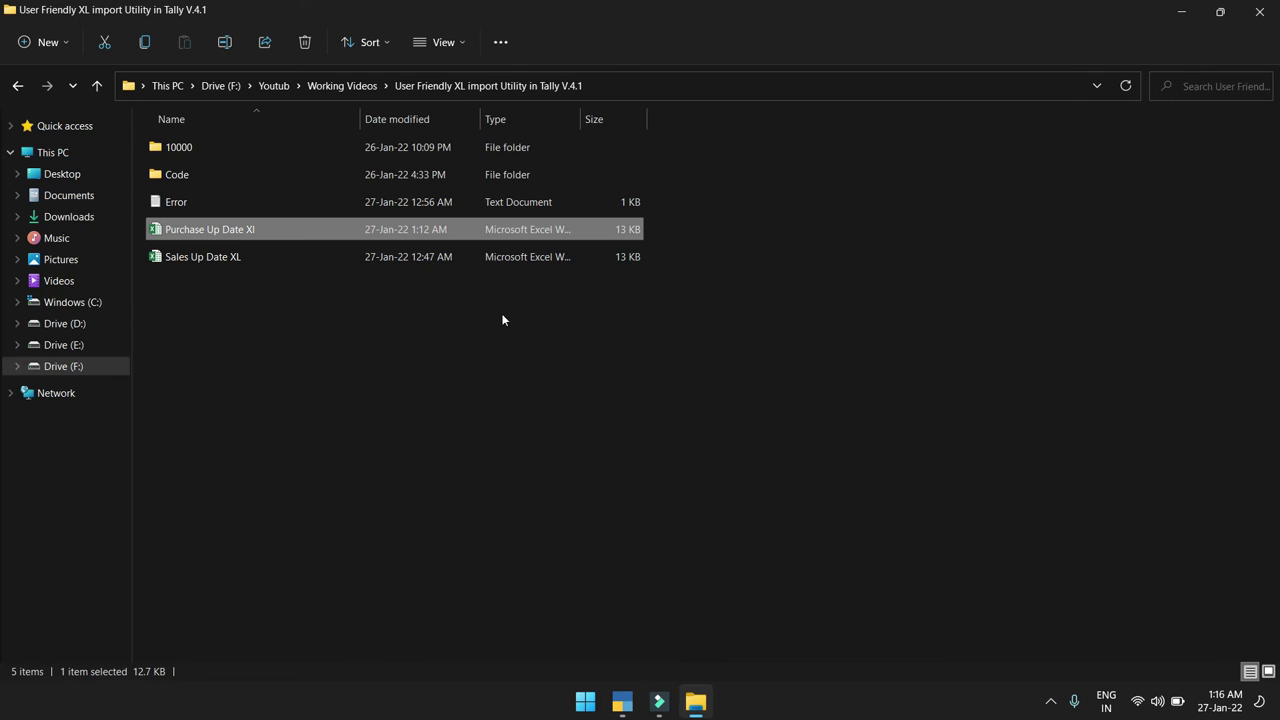
{"action": "double_click", "coordinate": [282, 257]}
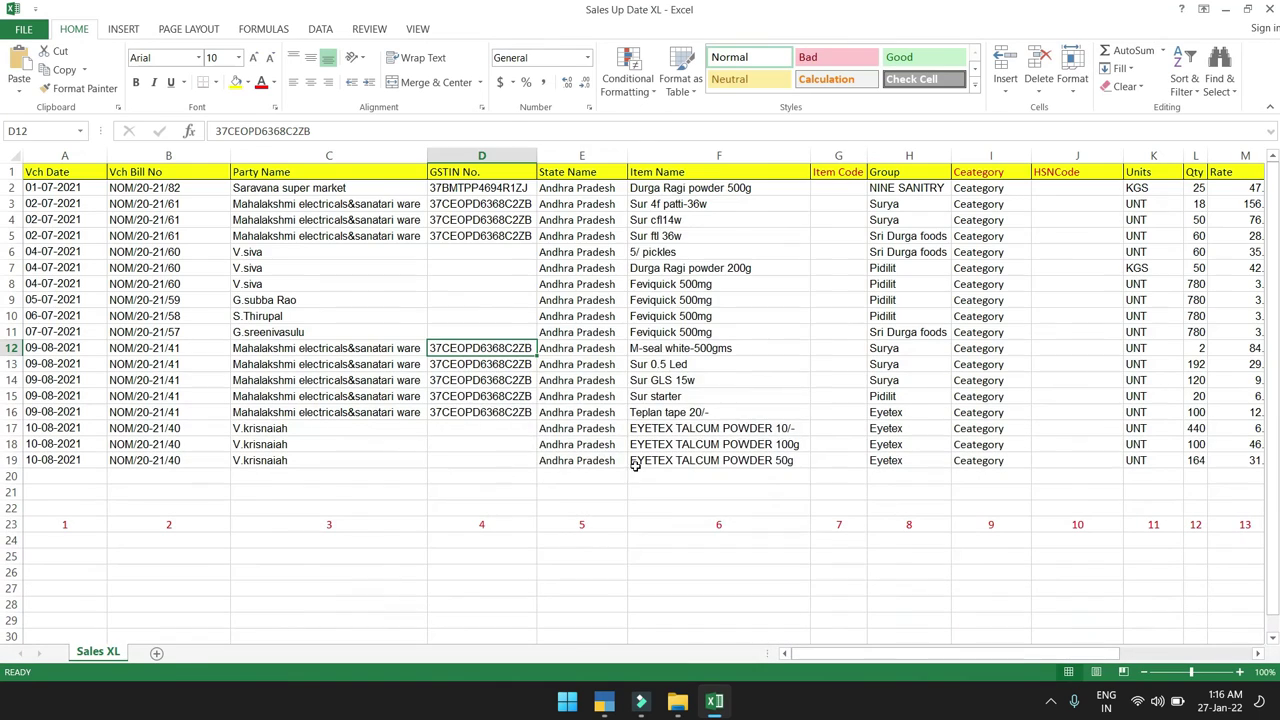
Review the sales rows and the column numbers for Vch Date and Vch Bill No in row 23 of the Sales XL sheet
{"action": "left_click", "coordinate": [813, 514]}
{"action": "left_click_drag", "start_coordinate": [80, 191], "coordinate": [700, 462]}
{"action": "left_click", "coordinate": [708, 533]}
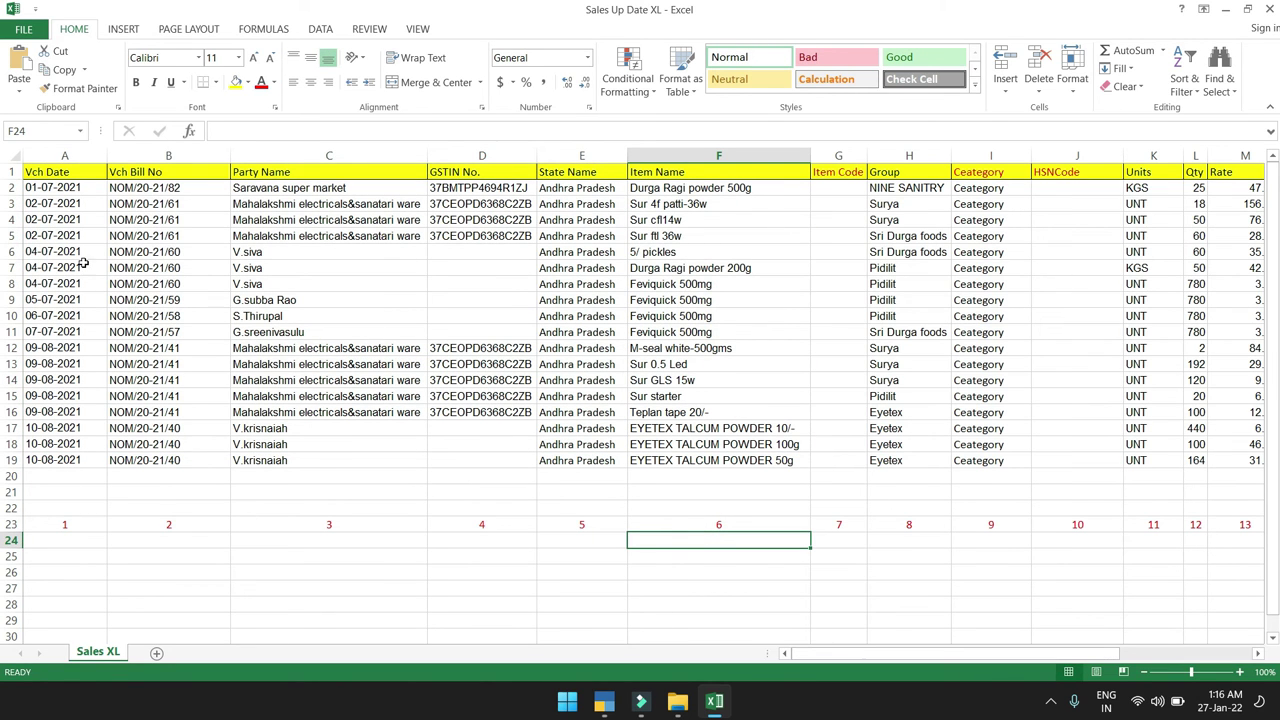
{"action": "left_click", "coordinate": [64, 527]}
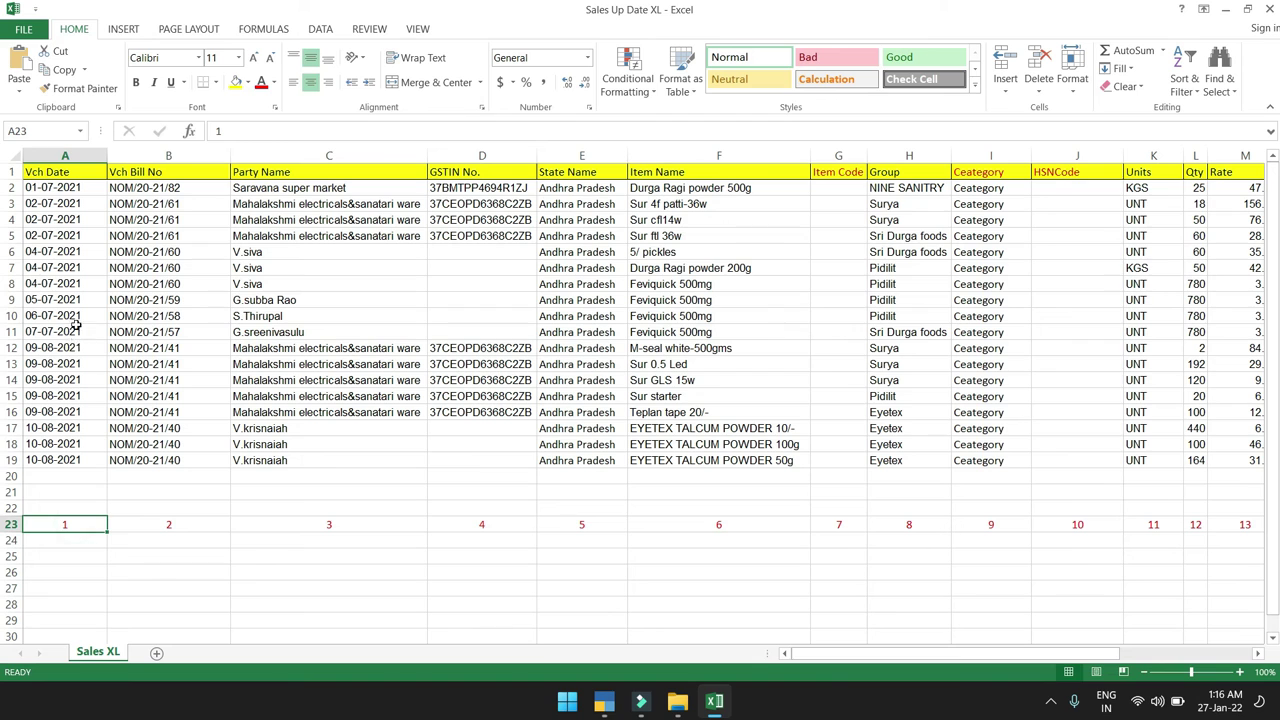
{"action": "left_click", "coordinate": [173, 525]}
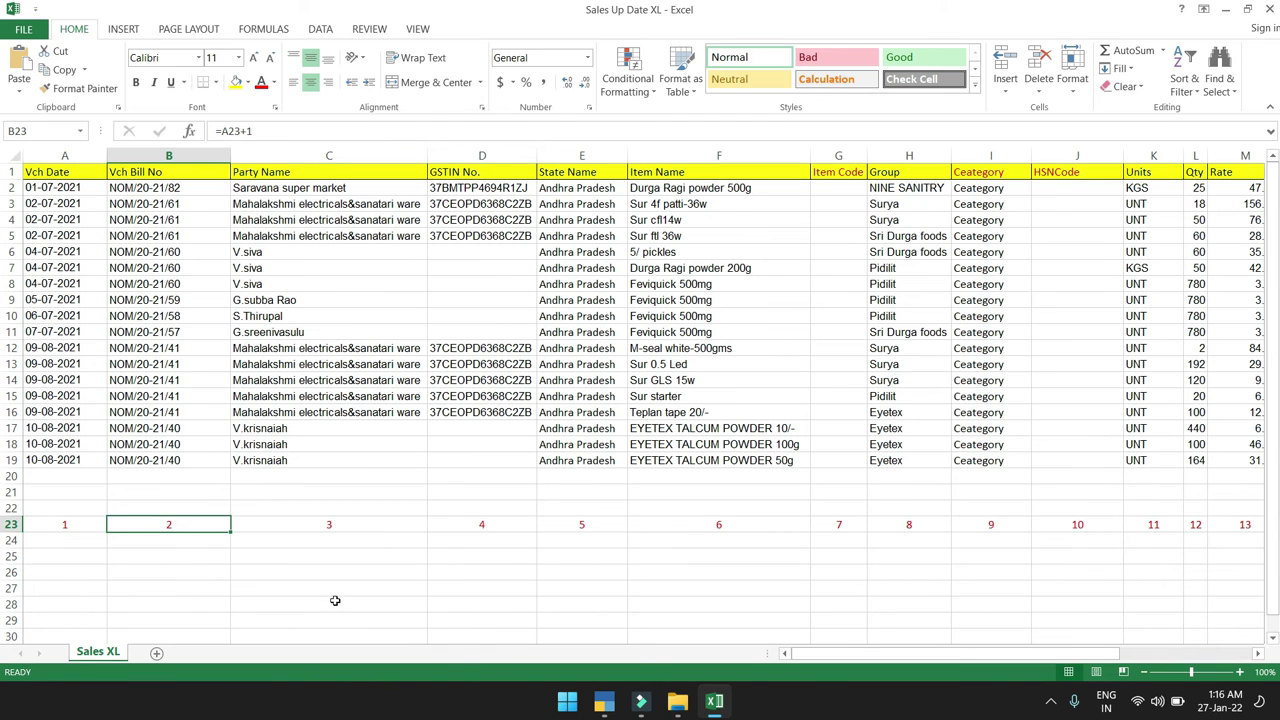
Return to TallyPrime, quit the Sales Column settings, and open the Import Sales Via Excel form
{"action": "left_click", "coordinate": [604, 701]}
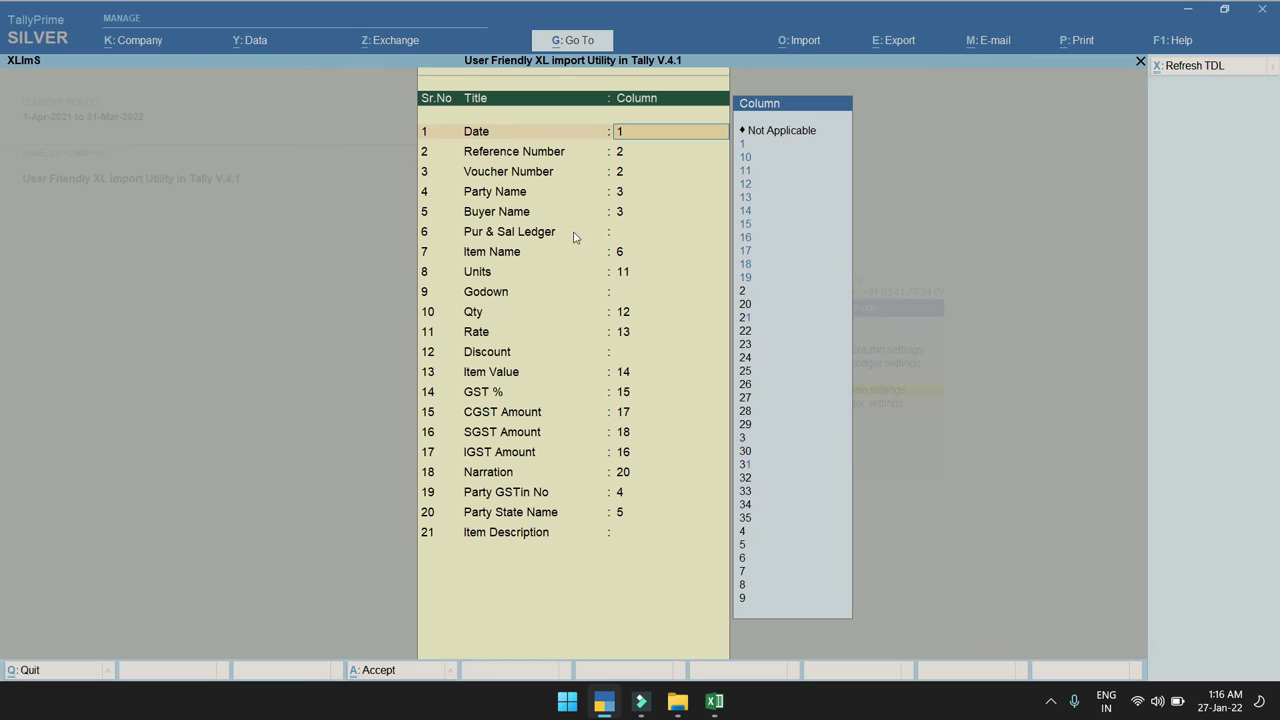
{"action": "key", "text": "Escape"}
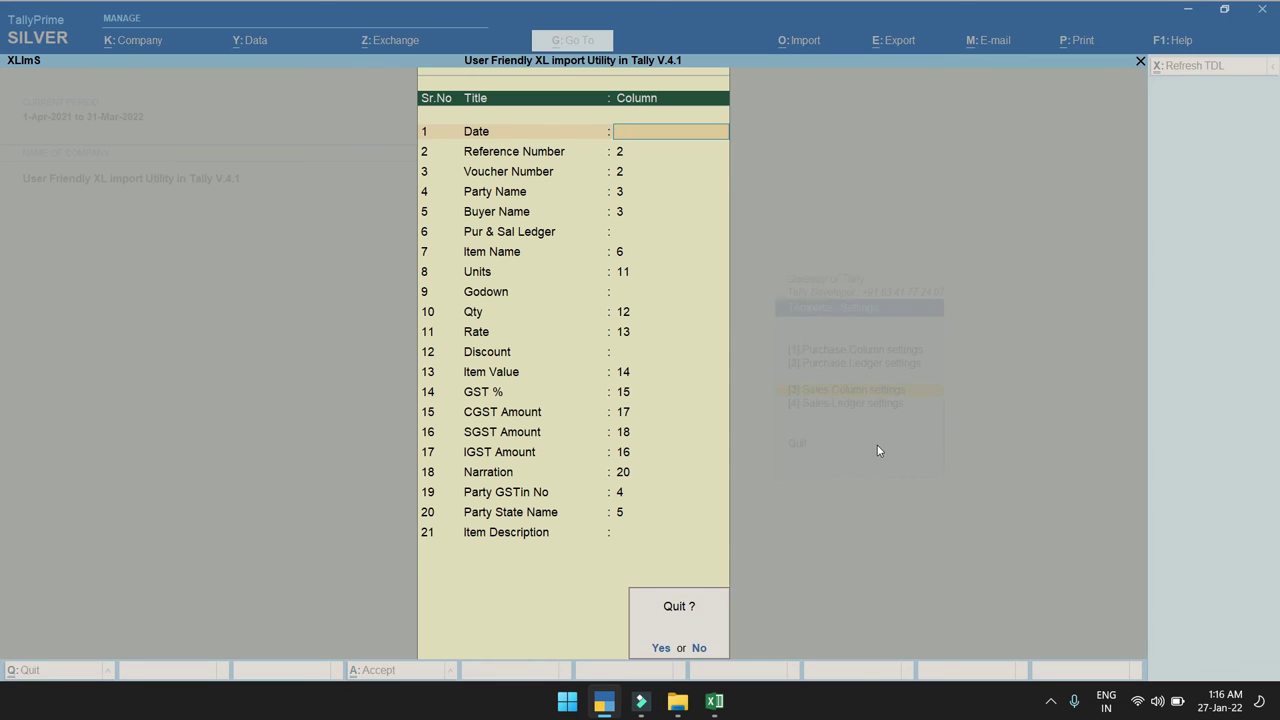
{"action": "key", "text": "Return"}
{"action": "left_click", "coordinate": [881, 448]}
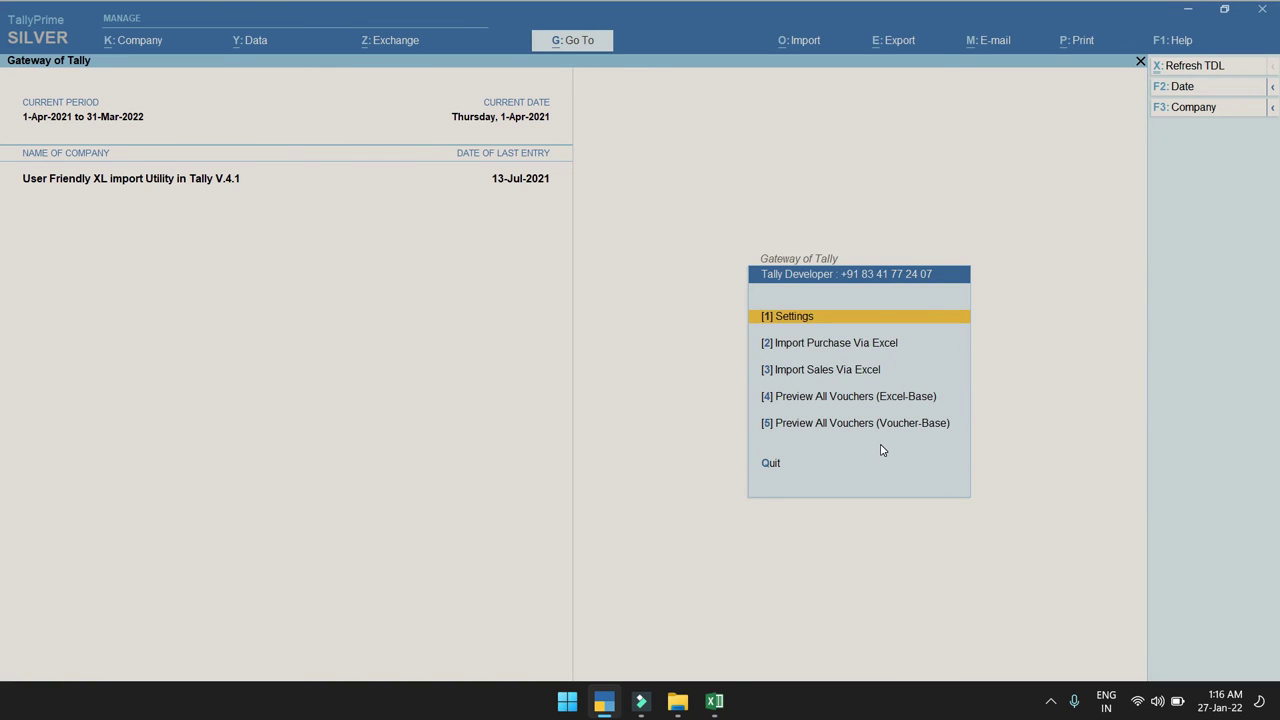
{"action": "key", "text": "Down"}
{"action": "key", "text": "Down"}
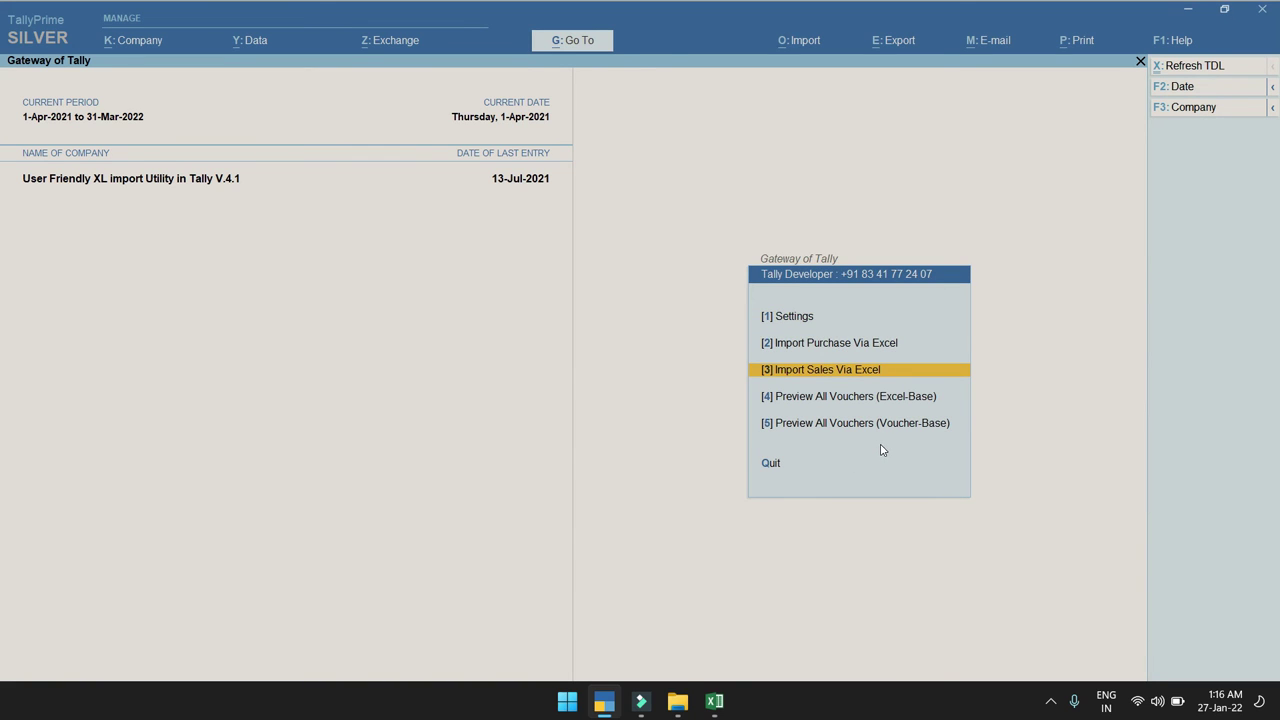
{"action": "key", "text": "Return"}
Close the Sales Up Date XL workbook and select the full path of its folder in File Explorer
{"action": "key", "text": "alt+Tab"}
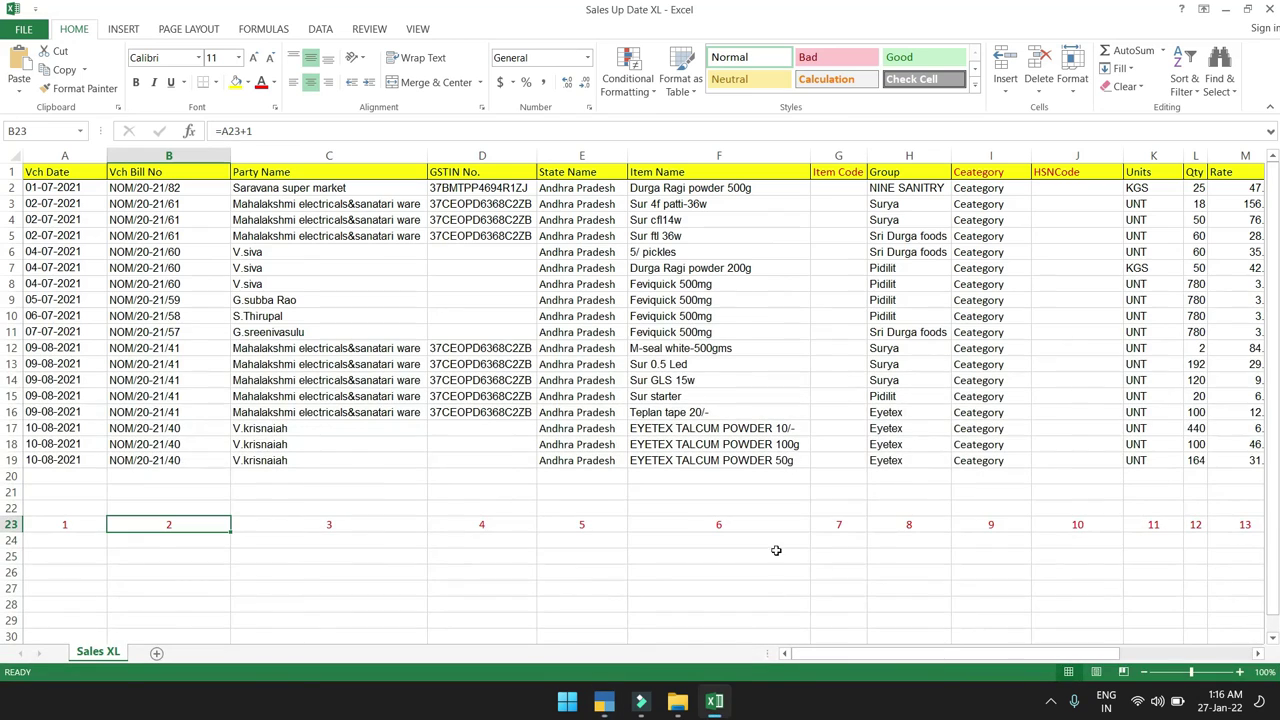
{"action": "left_click", "coordinate": [1268, 9]}
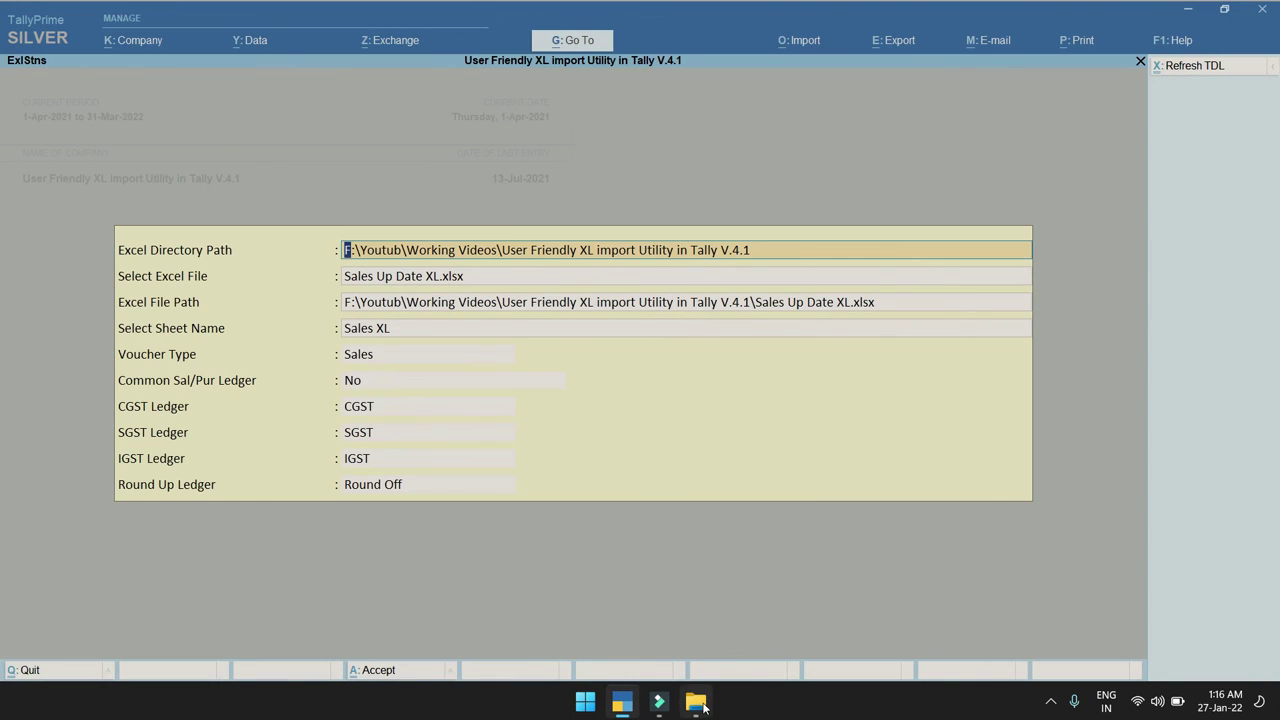
{"action": "left_click", "coordinate": [697, 703]}
{"action": "left_click", "coordinate": [719, 83]}
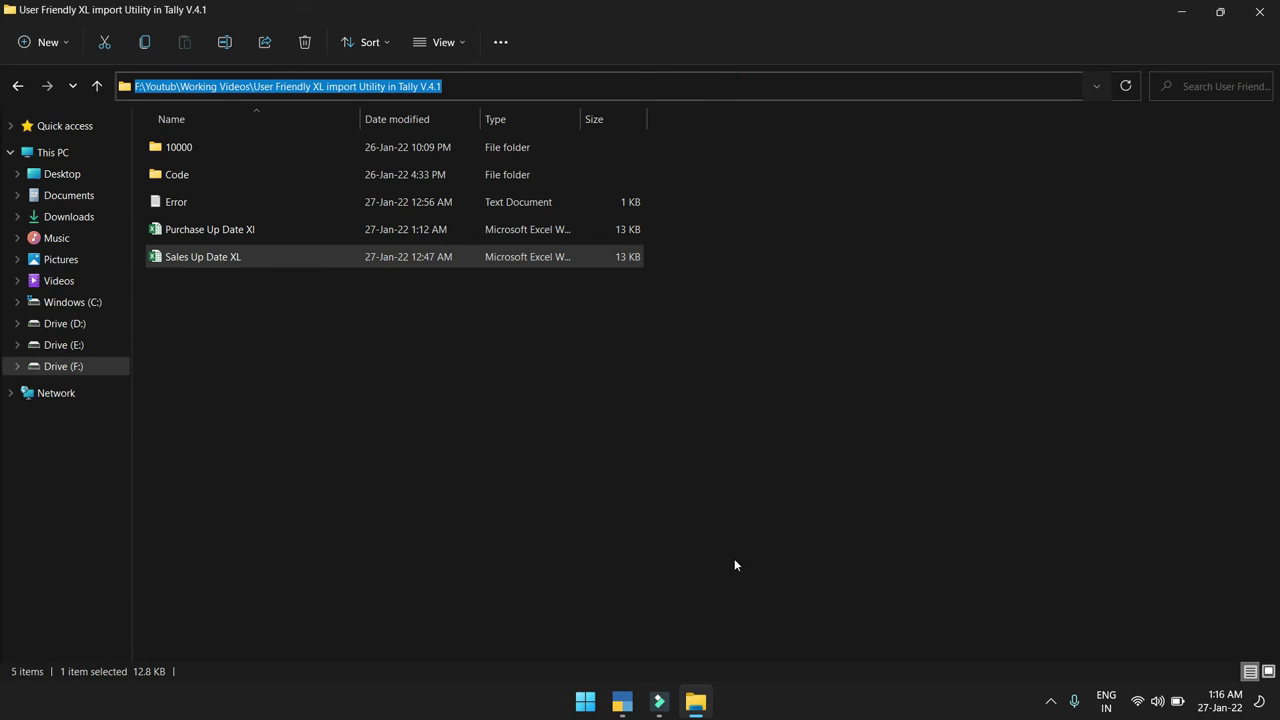
Return to TallyPrime and choose Sales Up Date XL.xlsx with the Sales XL sheet in the sales import form
{"action": "key", "text": "alt+Tab"}
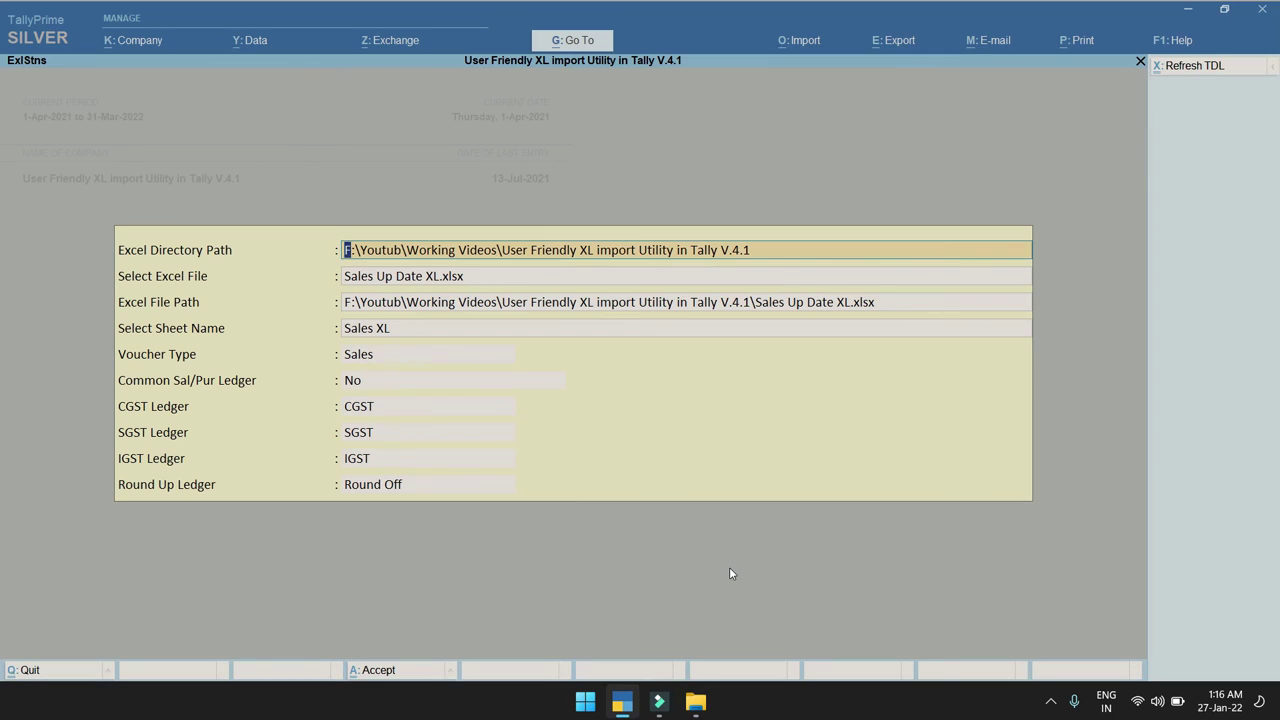
{"action": "key", "text": "Return"}
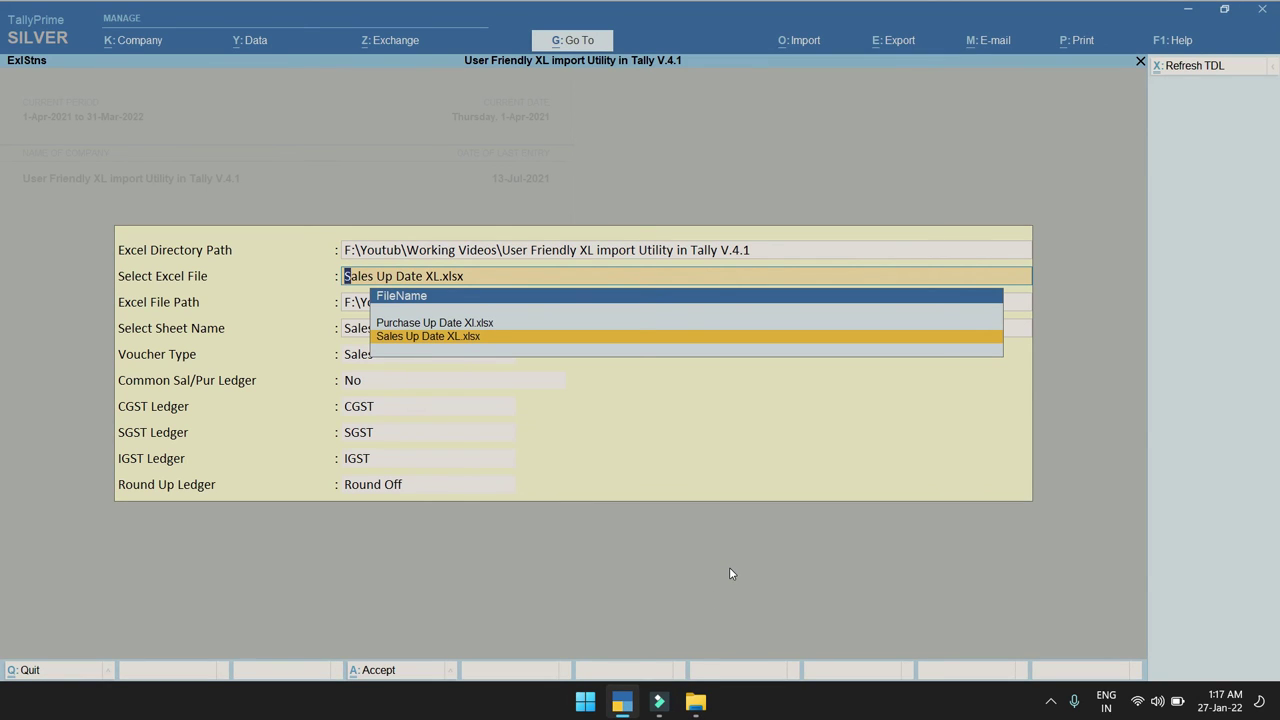
{"action": "key", "text": "Return"}
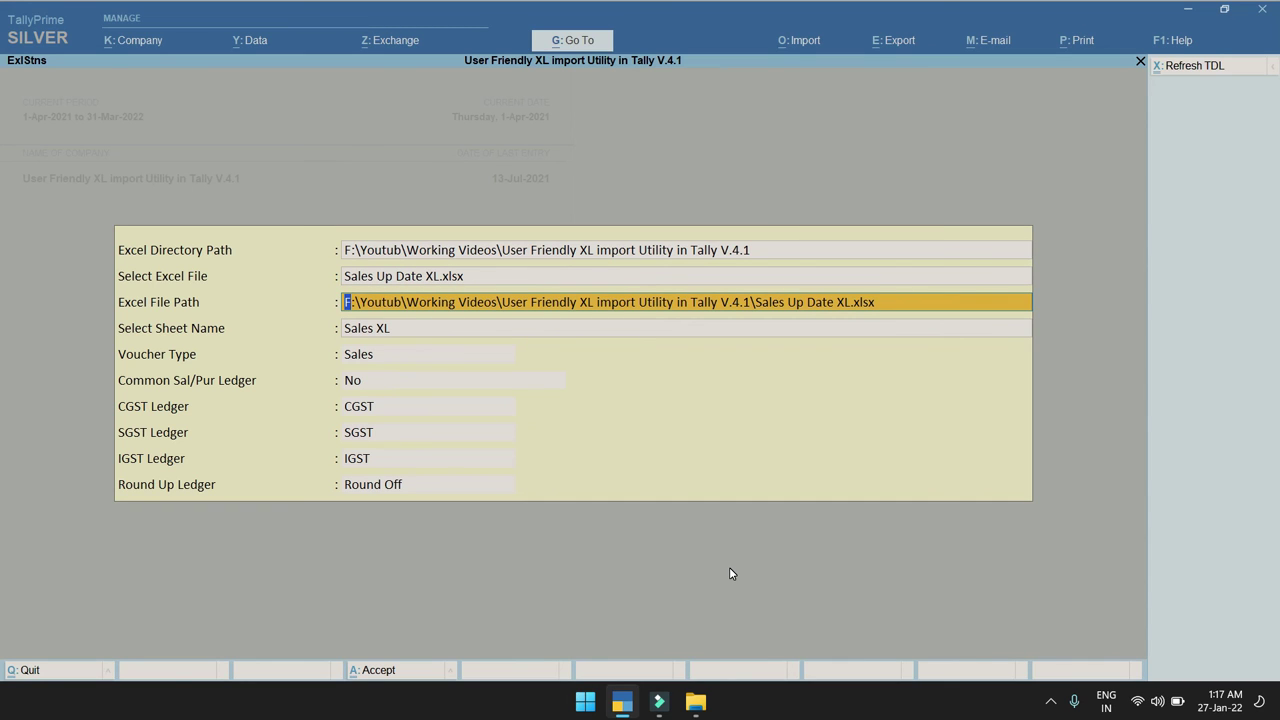
{"action": "key", "text": "Return"}
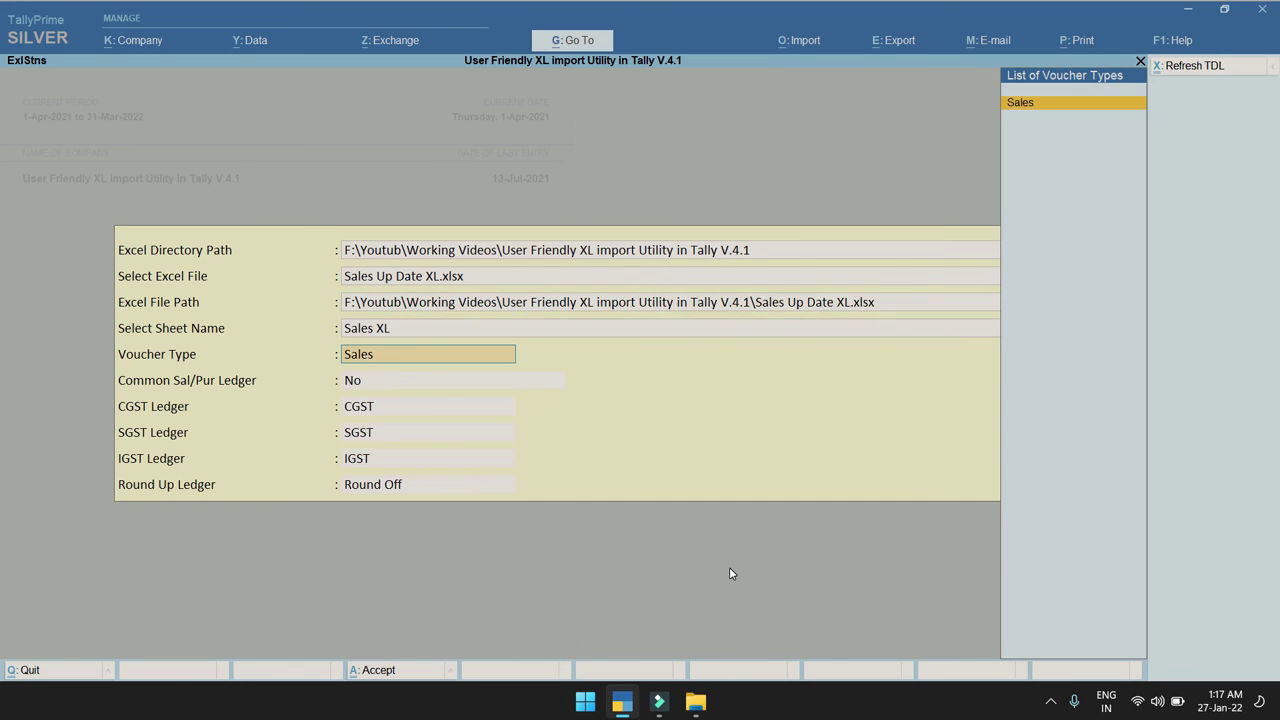
{"action": "key", "text": "Up"}
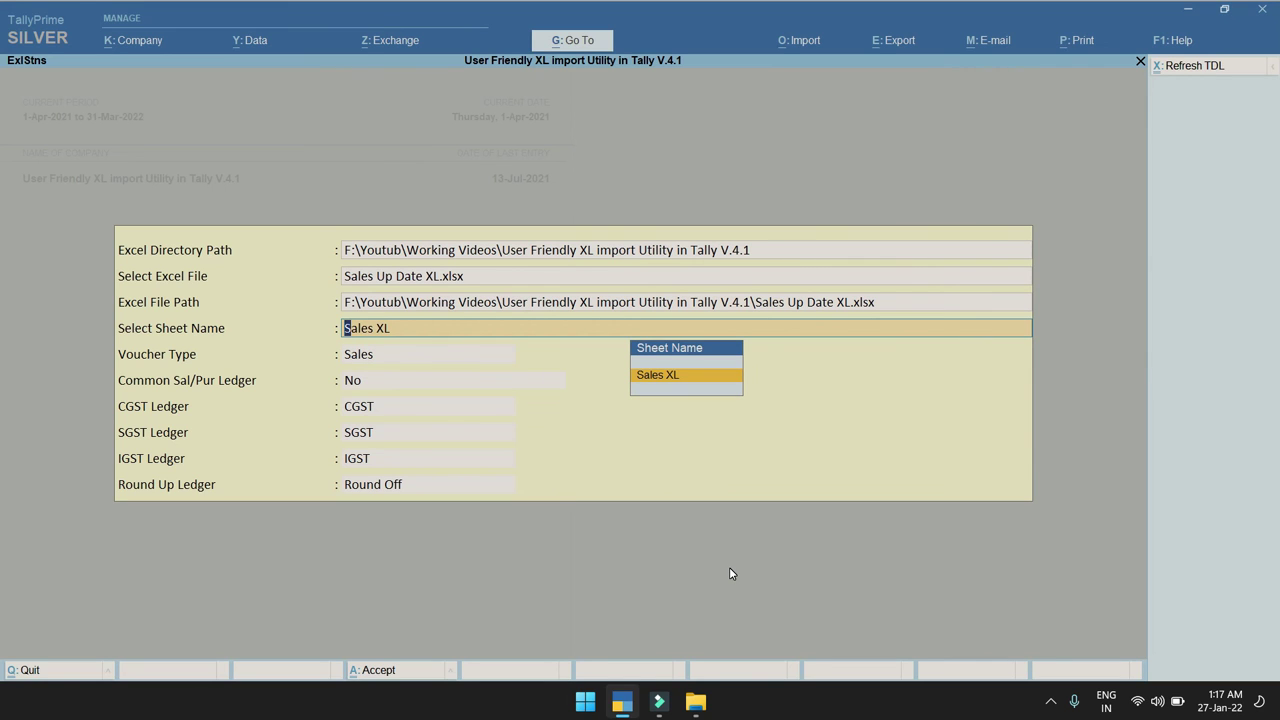
{"action": "key", "text": "Return"}
Keep voucher type Sales, common ledger No and the CGST, SGST, IGST and Round Off ledgers, and load the Excel details
{"action": "key", "text": "Return"}
{"action": "key", "text": "Return"}
{"action": "key", "text": "Return"}
{"action": "key", "text": "Return"}
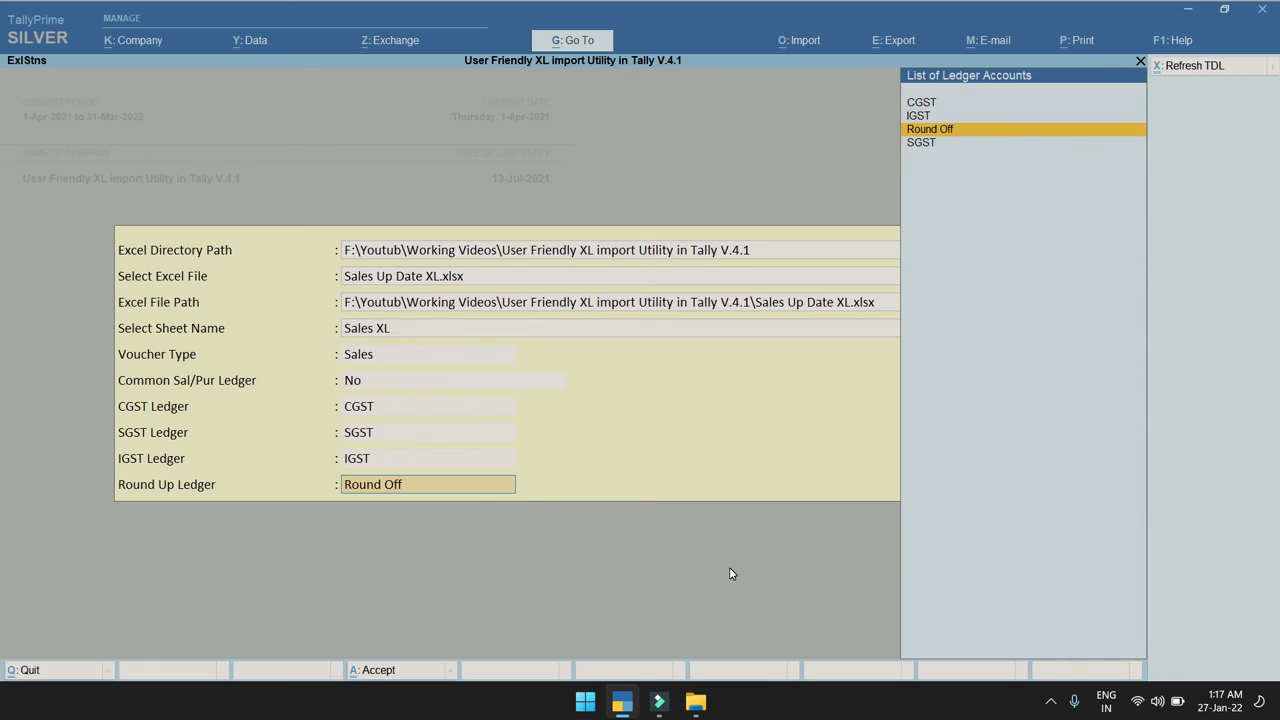
{"action": "key", "text": "Return"}
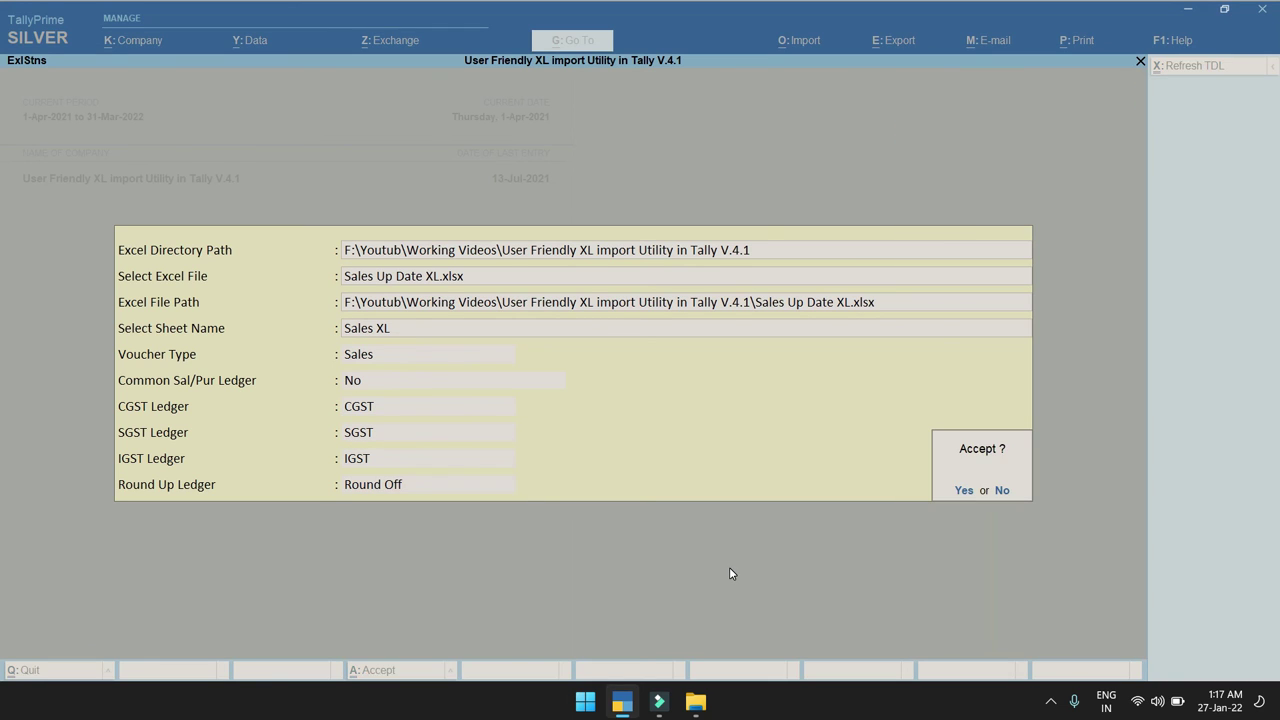
{"action": "key", "text": "Return"}
{"action": "key", "text": "Return"}
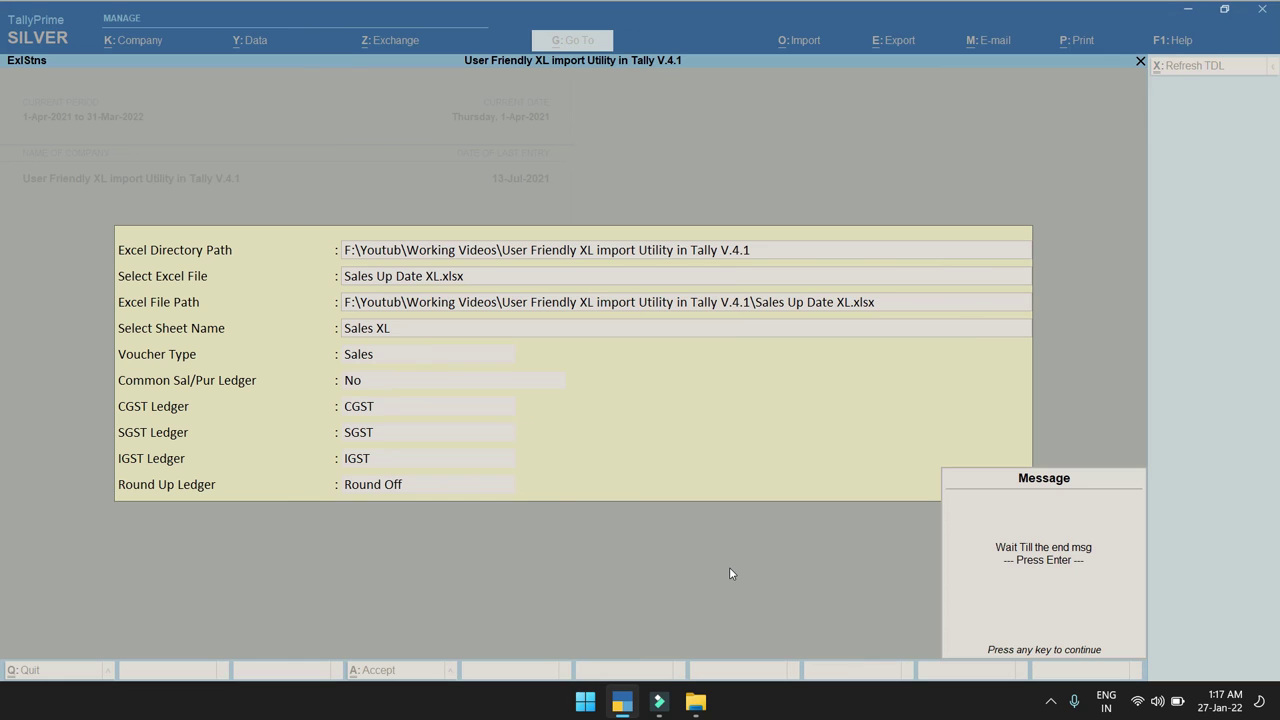
{"action": "key", "text": "Return"}
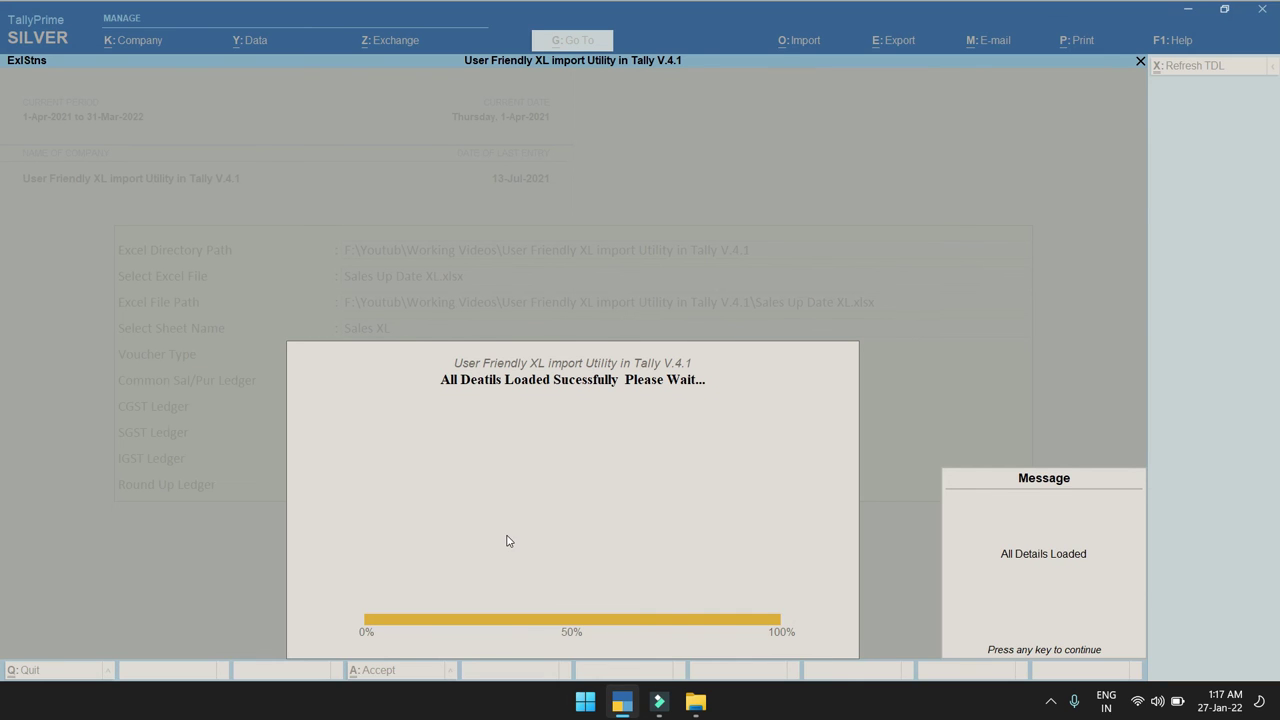
{"action": "key", "text": "Return"}
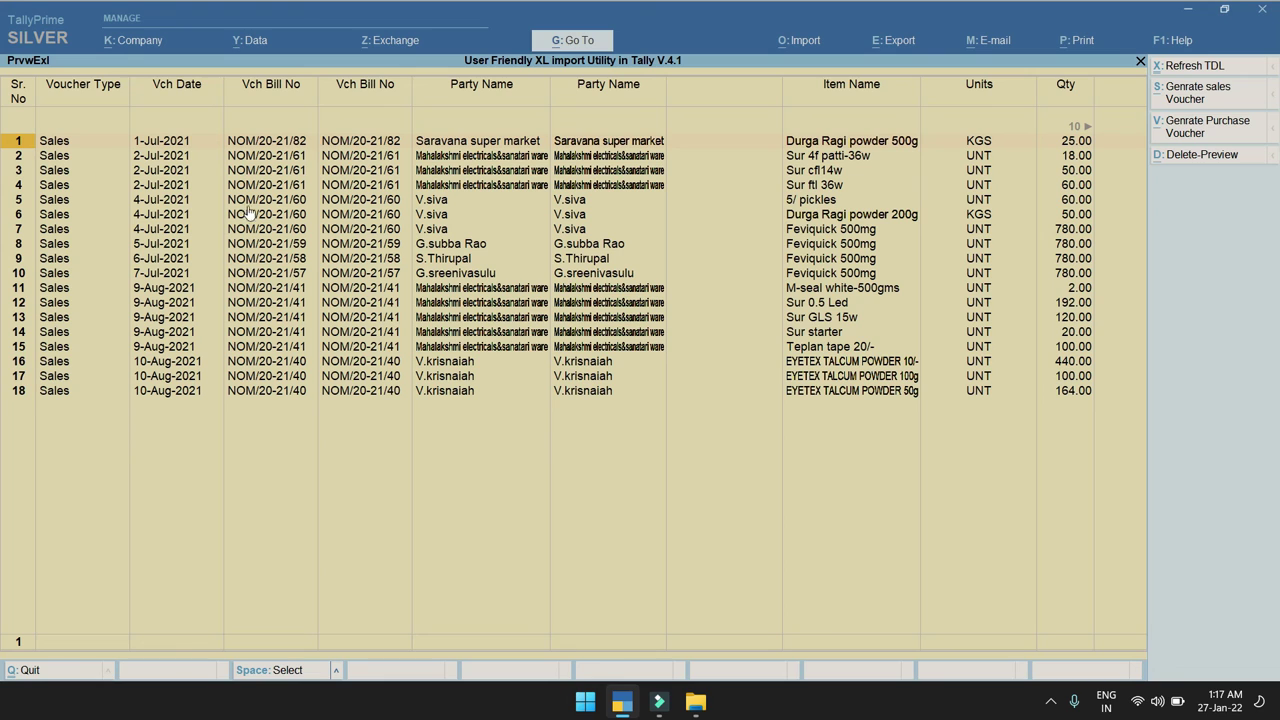
Select all rows in the import preview, generate the sales vouchers, and close the preview
{"action": "left_click", "coordinate": [297, 670]}
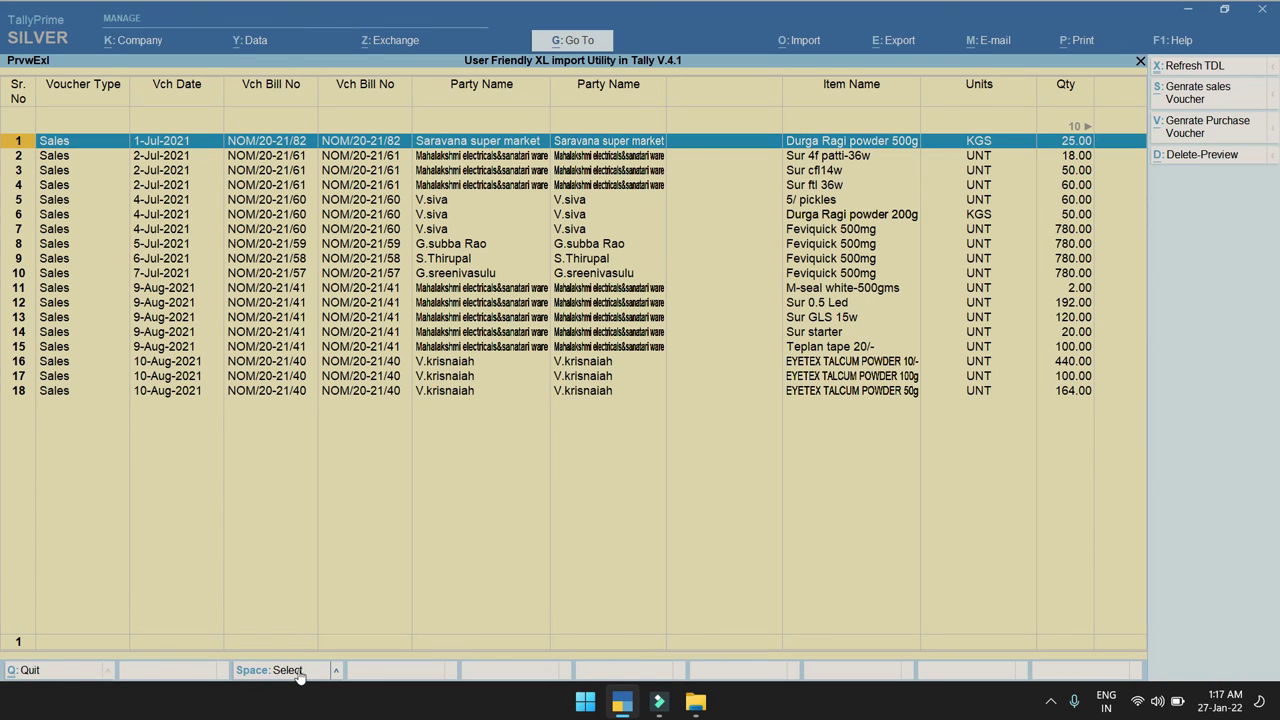
{"action": "left_click", "coordinate": [303, 670]}
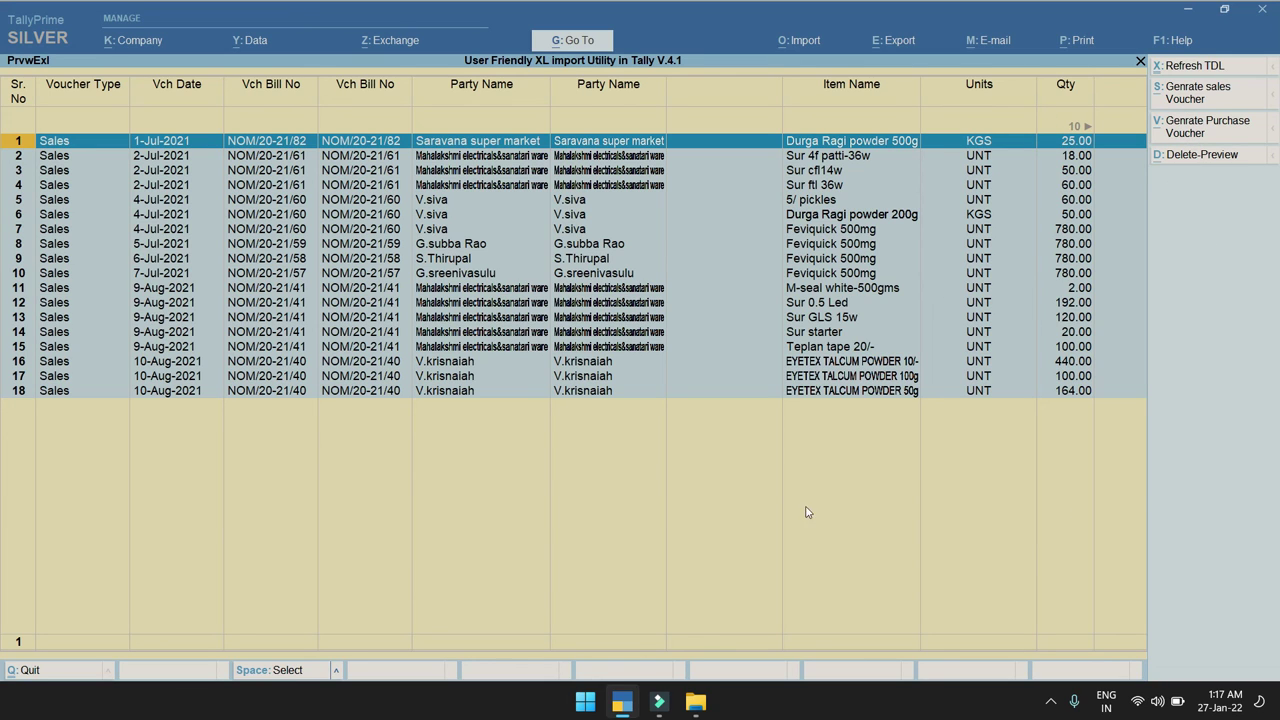
{"action": "left_click", "coordinate": [1187, 92]}
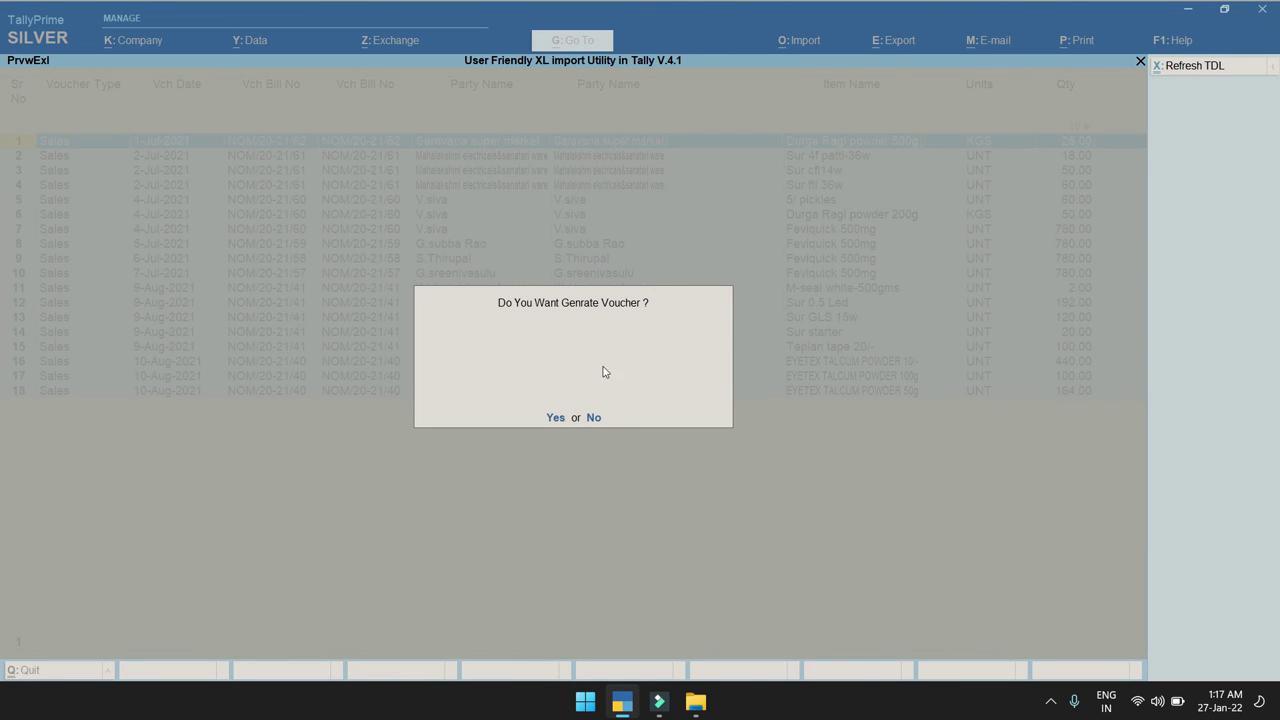
{"action": "left_click", "coordinate": [557, 419]}
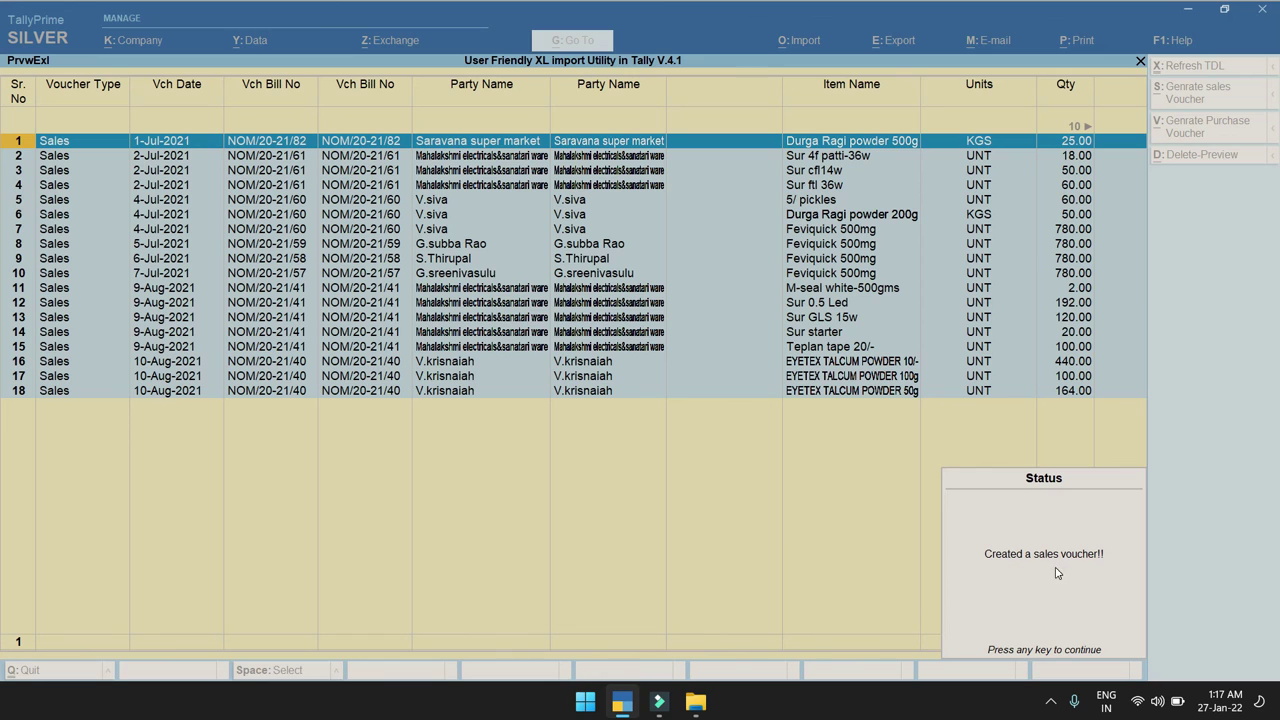
{"action": "key", "text": "Escape"}
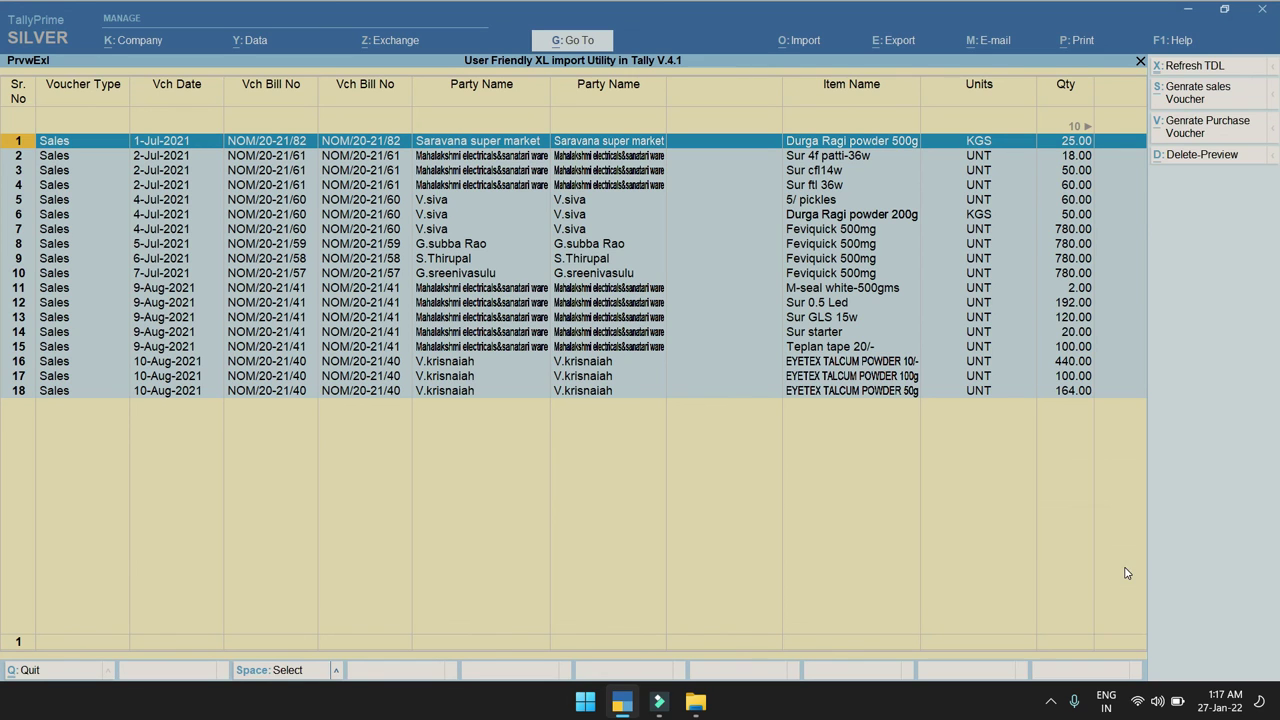
{"action": "key", "text": "Escape"}
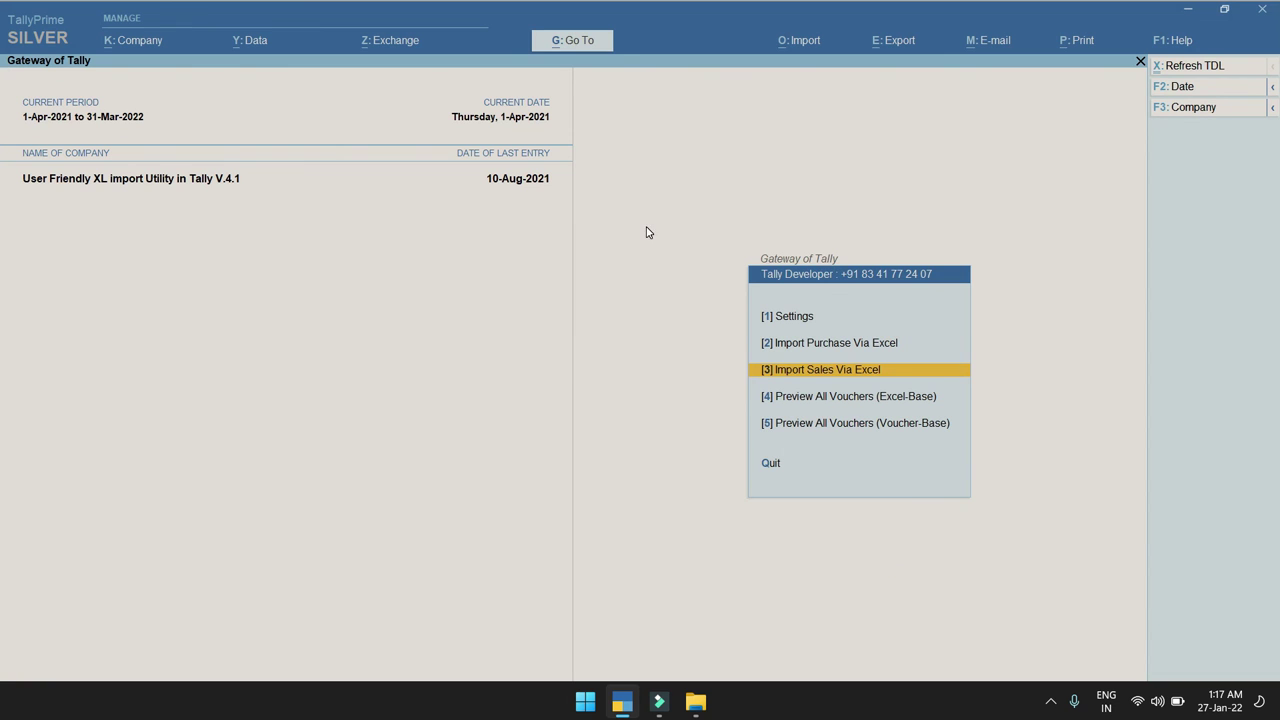
Leave the import utility and open the Sales Register from the account books
{"action": "key", "text": "Escape"}
{"action": "key", "text": "Down"}
{"action": "key", "text": "d"}
{"action": "key", "text": "a"}
{"action": "key", "text": "s"}
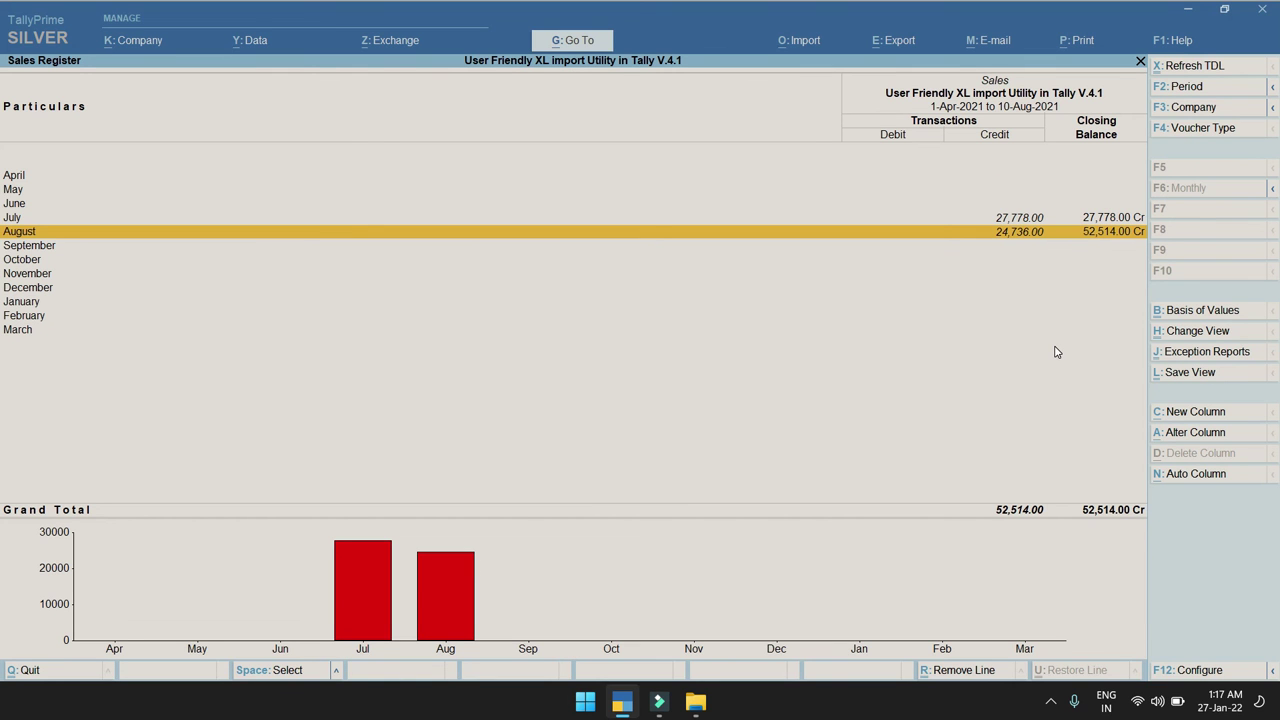
Open the July sales vouchers, inspect the 1-Jul-2021 voucher, and return to the monthly register
{"action": "key", "text": "Up"}
{"action": "key", "text": "Up"}
{"action": "key", "text": "Down"}
{"action": "key", "text": "Down"}
{"action": "key", "text": "Up"}
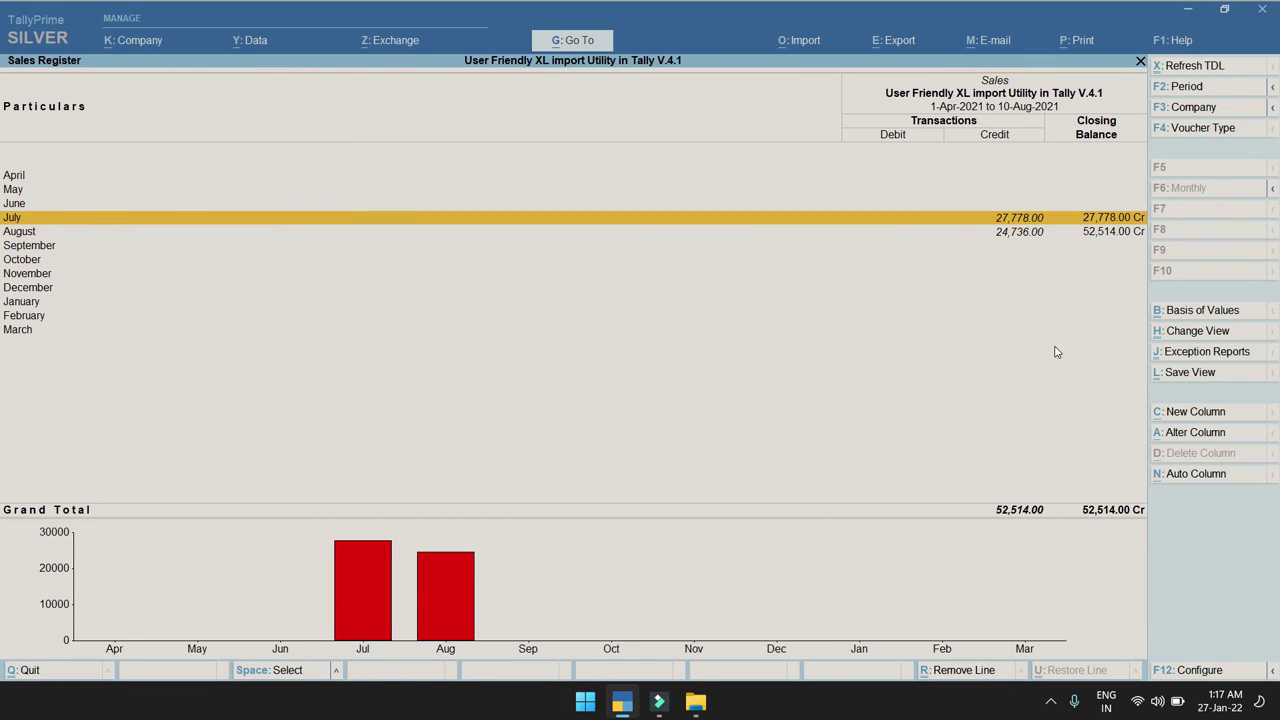
{"action": "key", "text": "Return"}
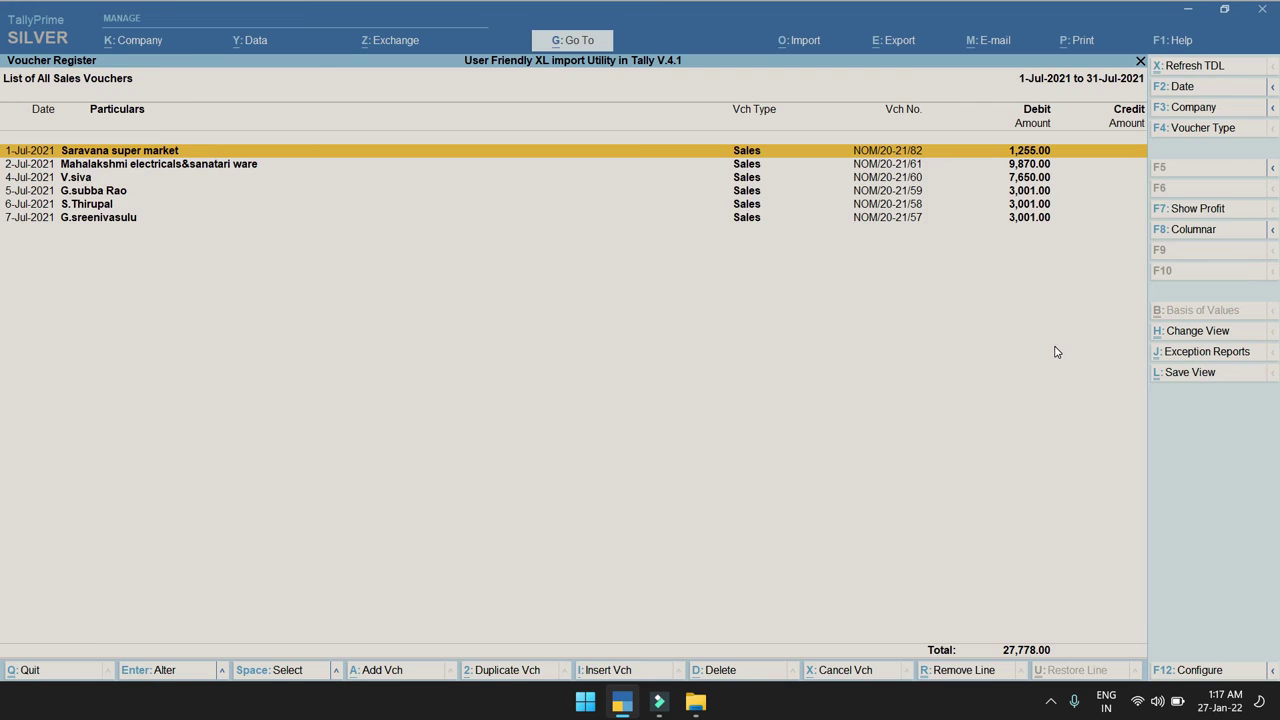
{"action": "key", "text": "Return"}
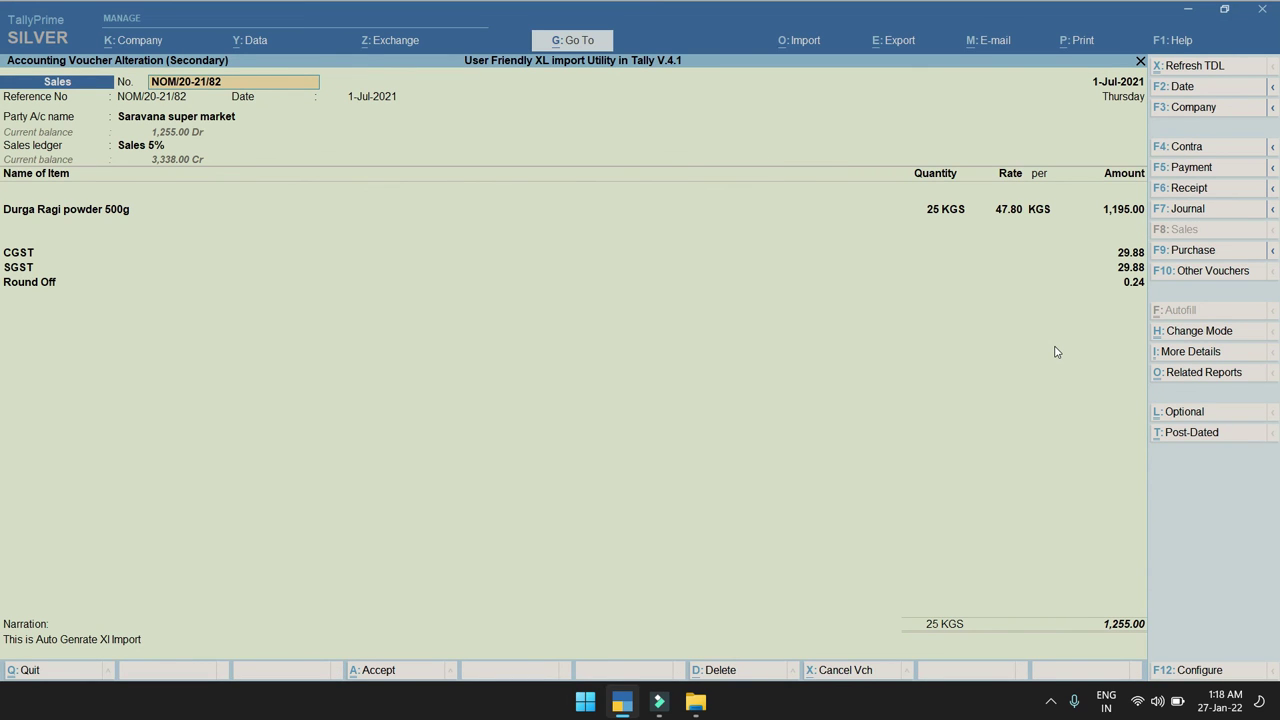
{"action": "key", "text": "Escape"}
{"action": "key", "text": "Escape"}
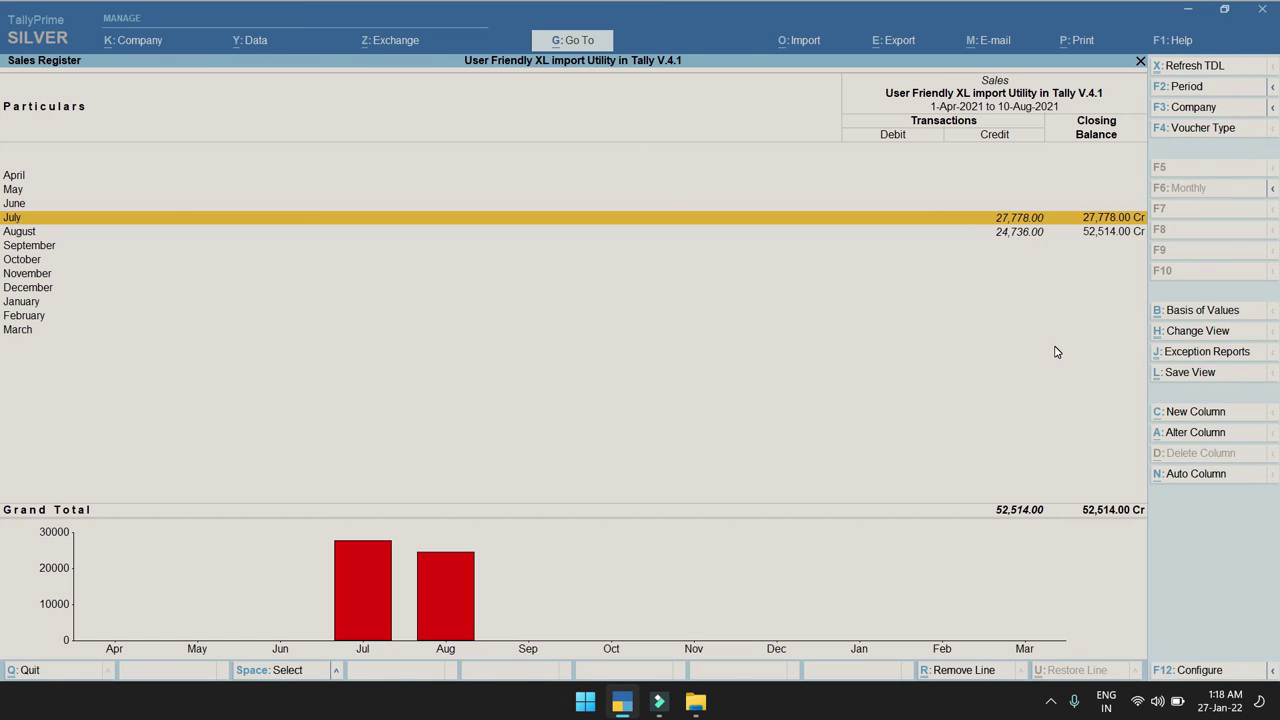
Open the August sales vouchers, inspect the 9-Aug-2021 voucher, and return to the monthly register
{"action": "key", "text": "Down"}
{"action": "key", "text": "Return"}
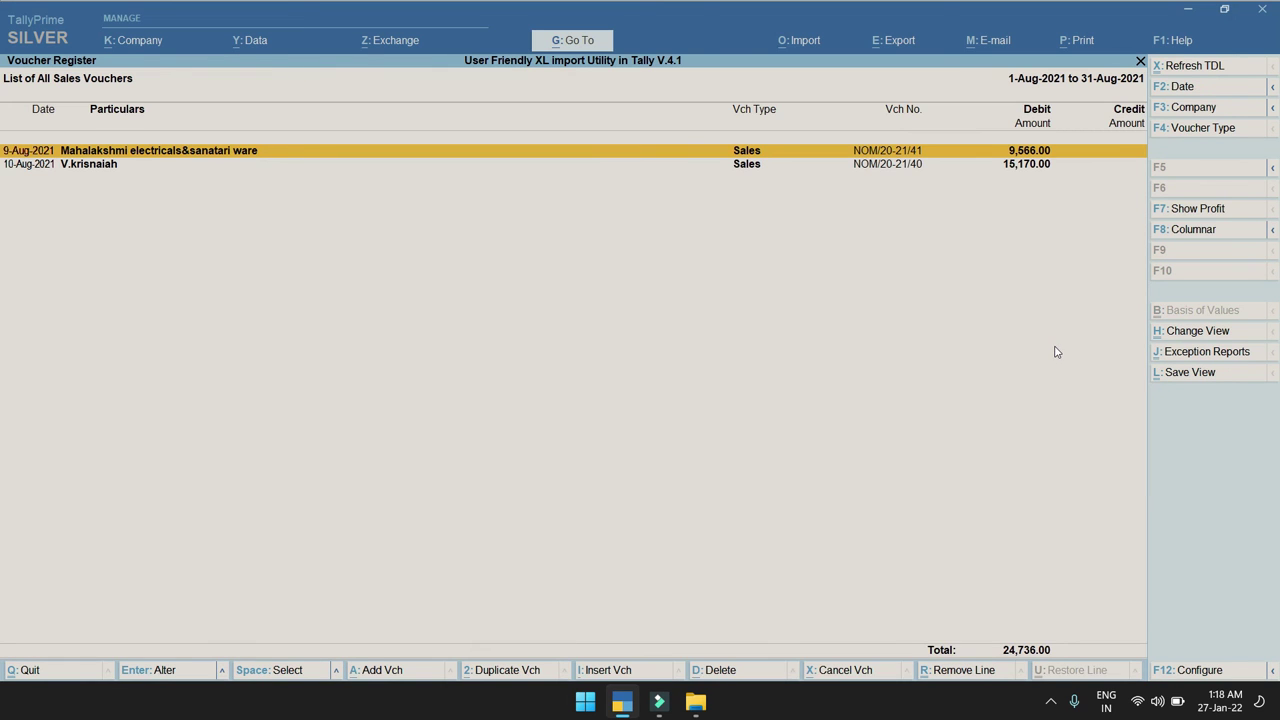
{"action": "key", "text": "Return"}
{"action": "key", "text": "Escape"}
{"action": "key", "text": "y"}
{"action": "key", "text": "Escape"}
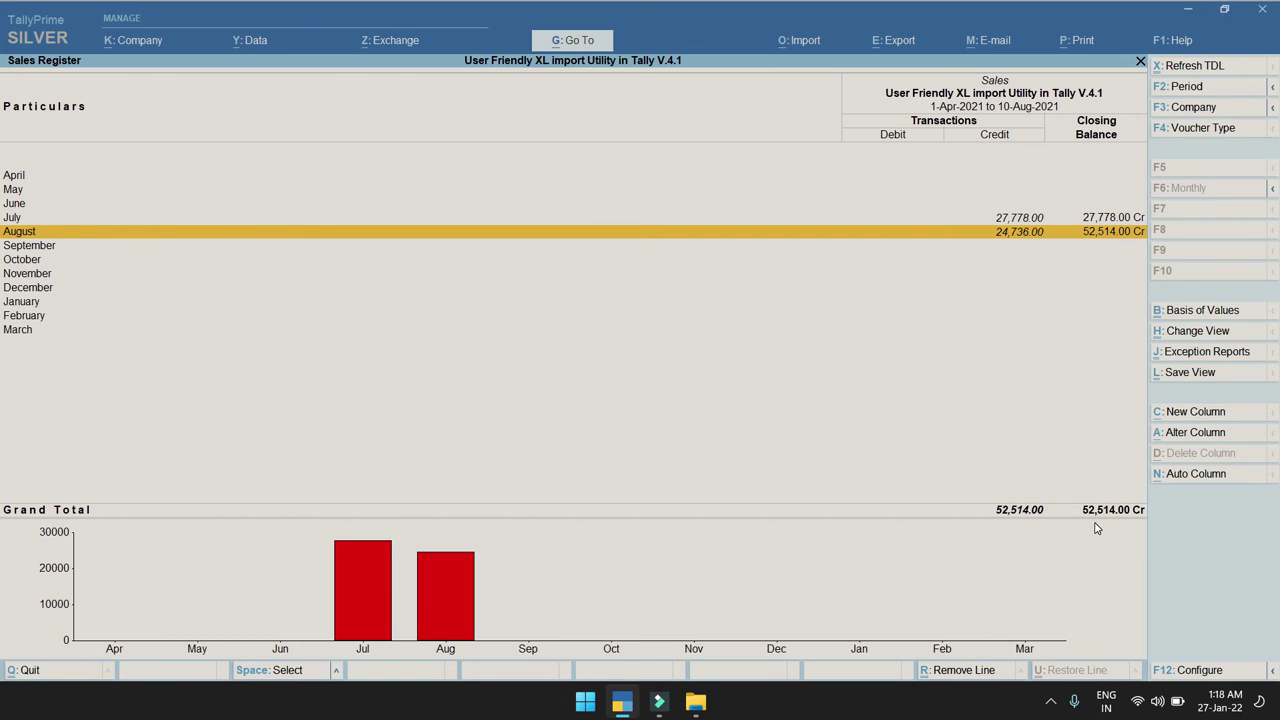
Open the Sales Up Date XL workbook, dismiss the activation wizard, and select the Total values S2:S19 to check their sum
{"action": "left_click", "coordinate": [697, 704]}
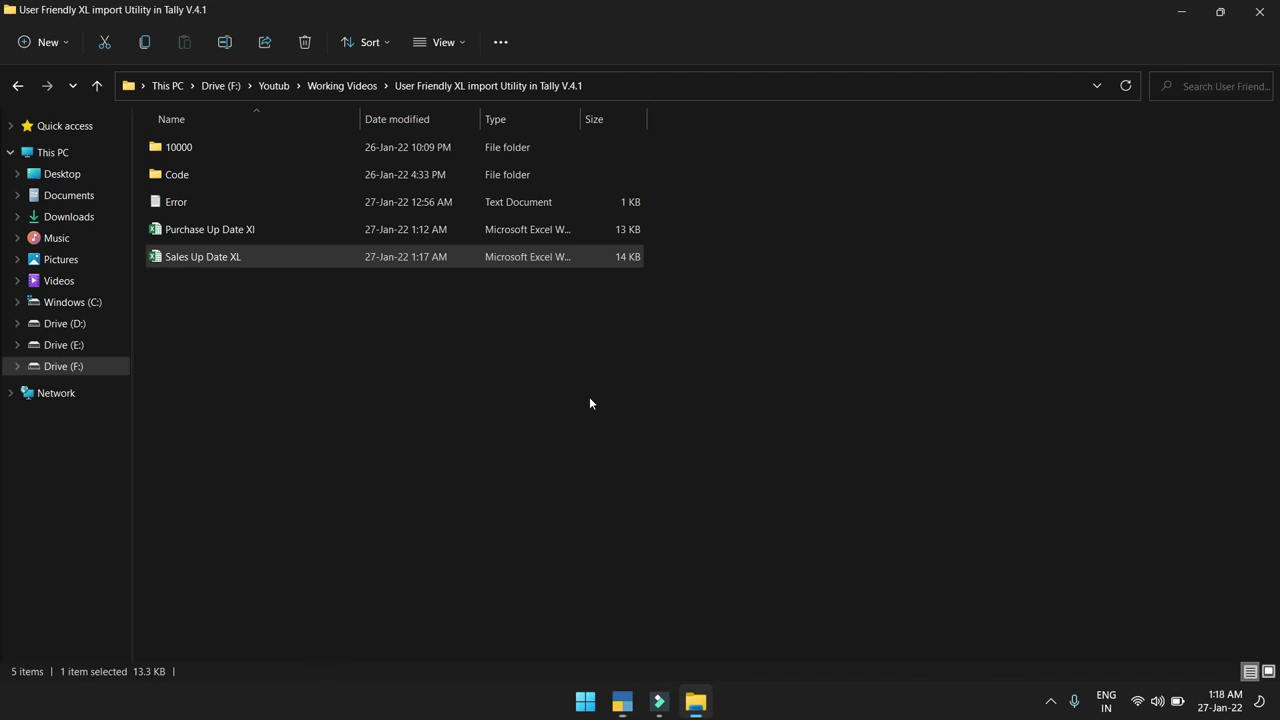
{"action": "left_click", "coordinate": [188, 261]}
{"action": "double_click", "coordinate": [188, 261]}
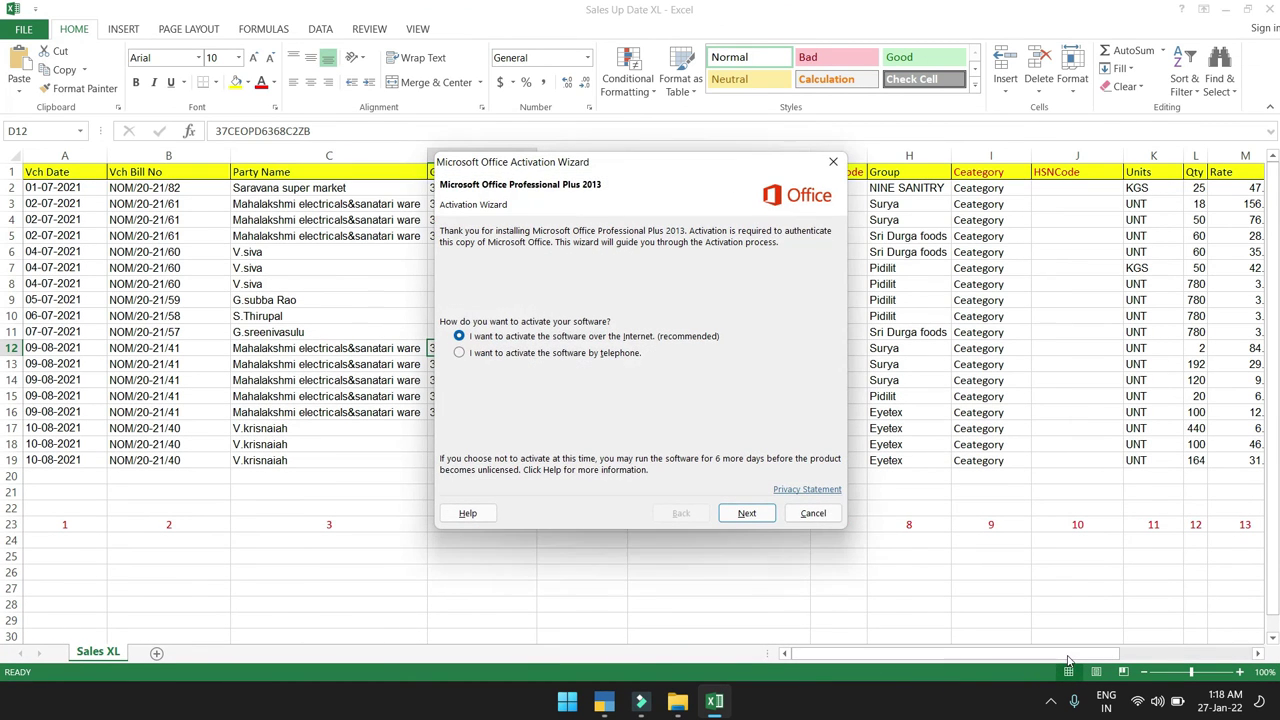
{"action": "left_click", "coordinate": [813, 513]}
{"action": "left_click_drag", "start_coordinate": [863, 656], "coordinate": [1057, 655]}
{"action": "left_click_drag", "start_coordinate": [838, 188], "coordinate": [837, 466]}
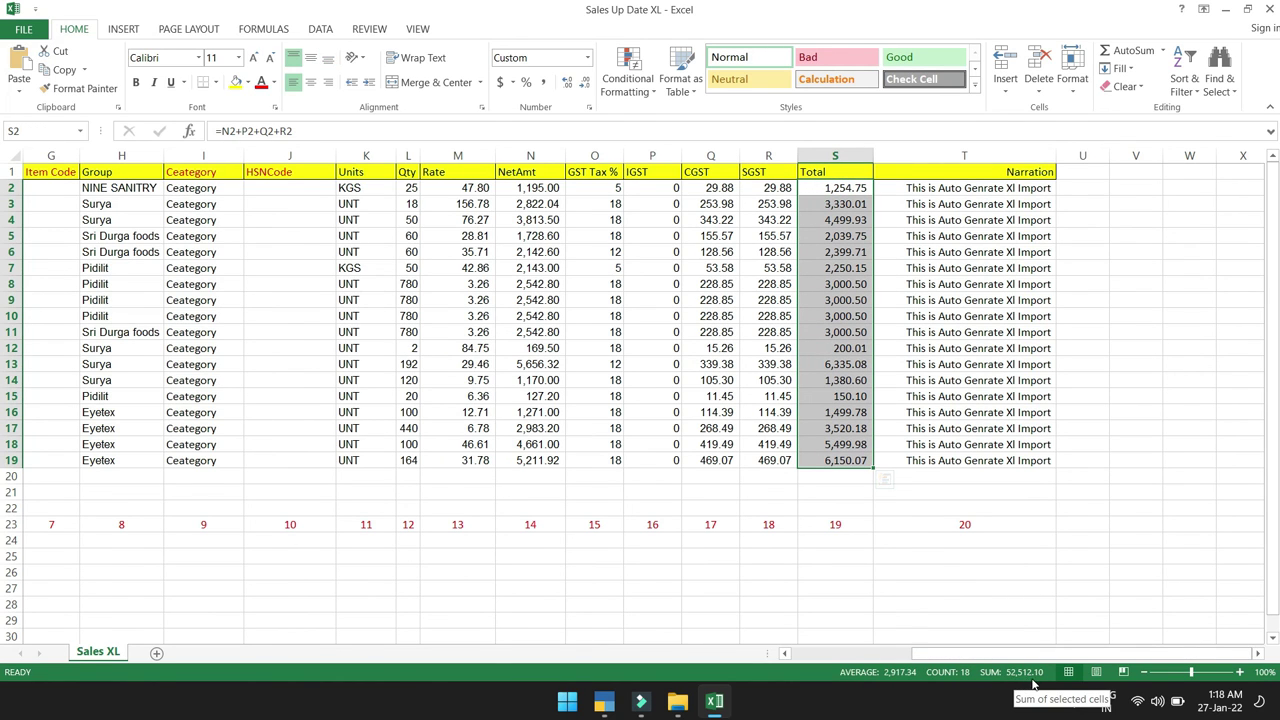
Switch back to TallyPrime, examine the Round Off amount in the 9-Aug-2021 sales voucher, and leave the Sales Register without changes
{"action": "left_click", "coordinate": [604, 701]}
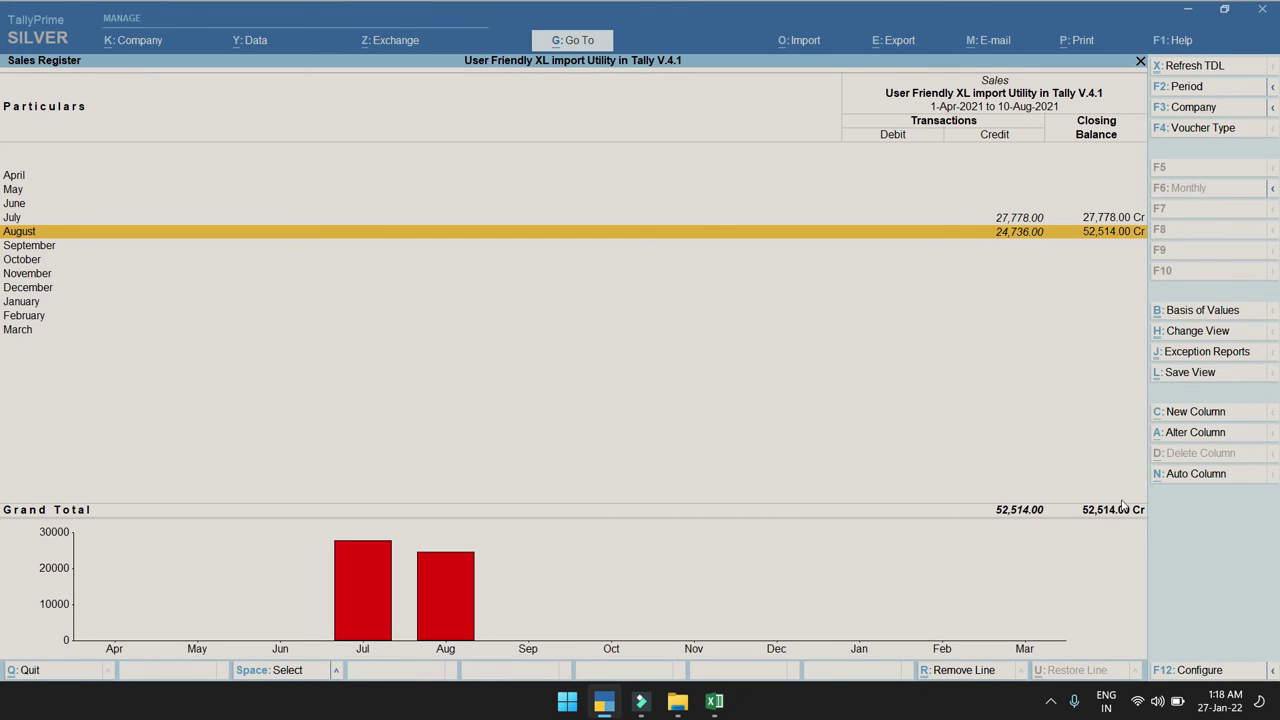
{"action": "key", "text": "Return"}
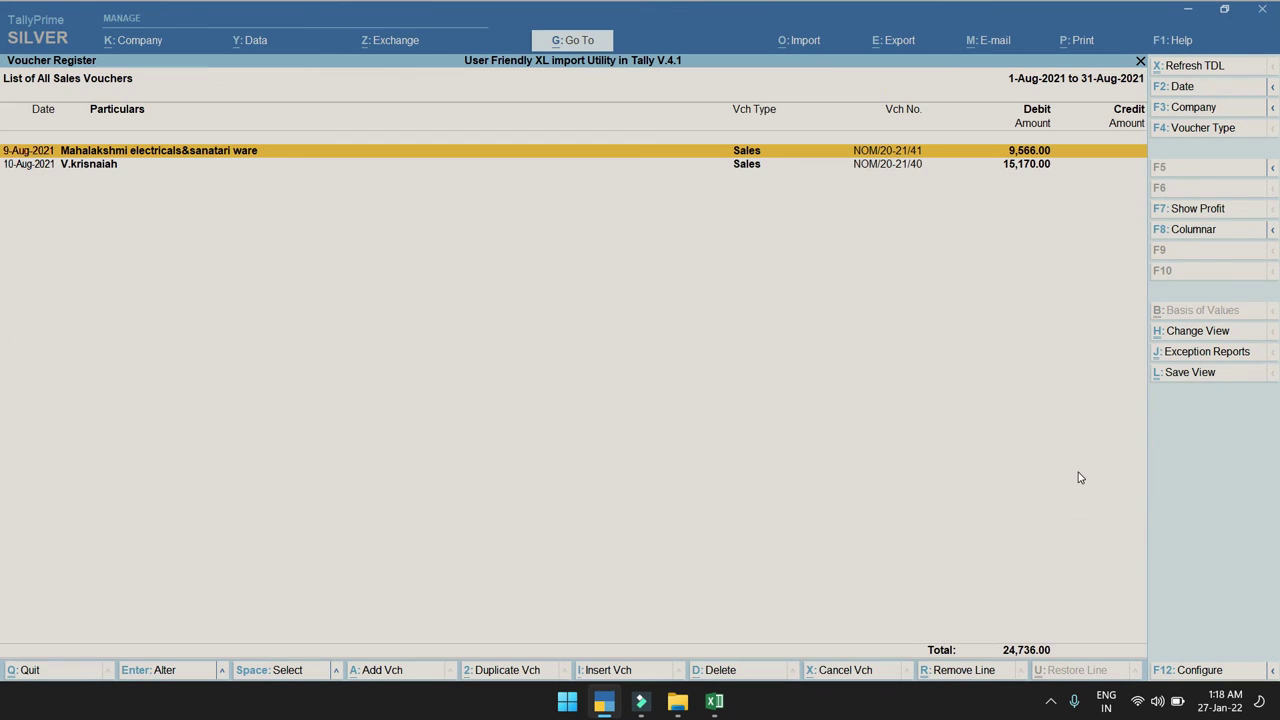
{"action": "key", "text": "Return"}
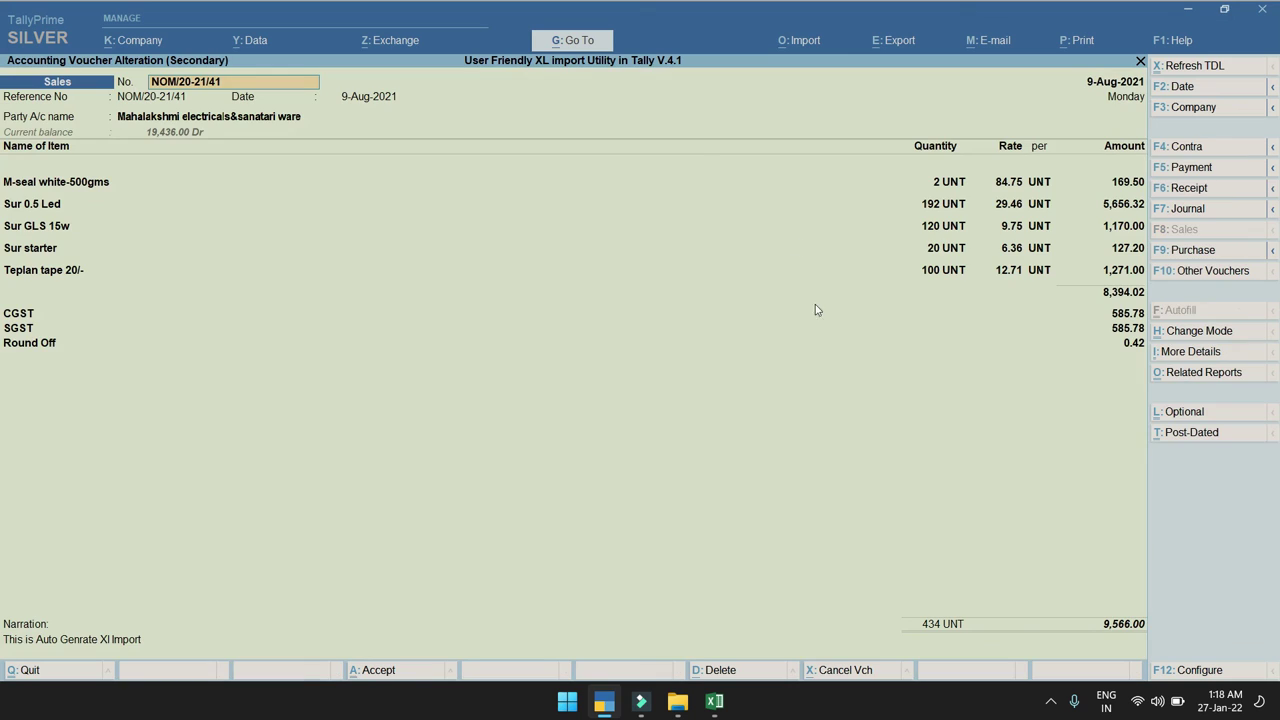
{"action": "left_click", "coordinate": [1139, 347]}
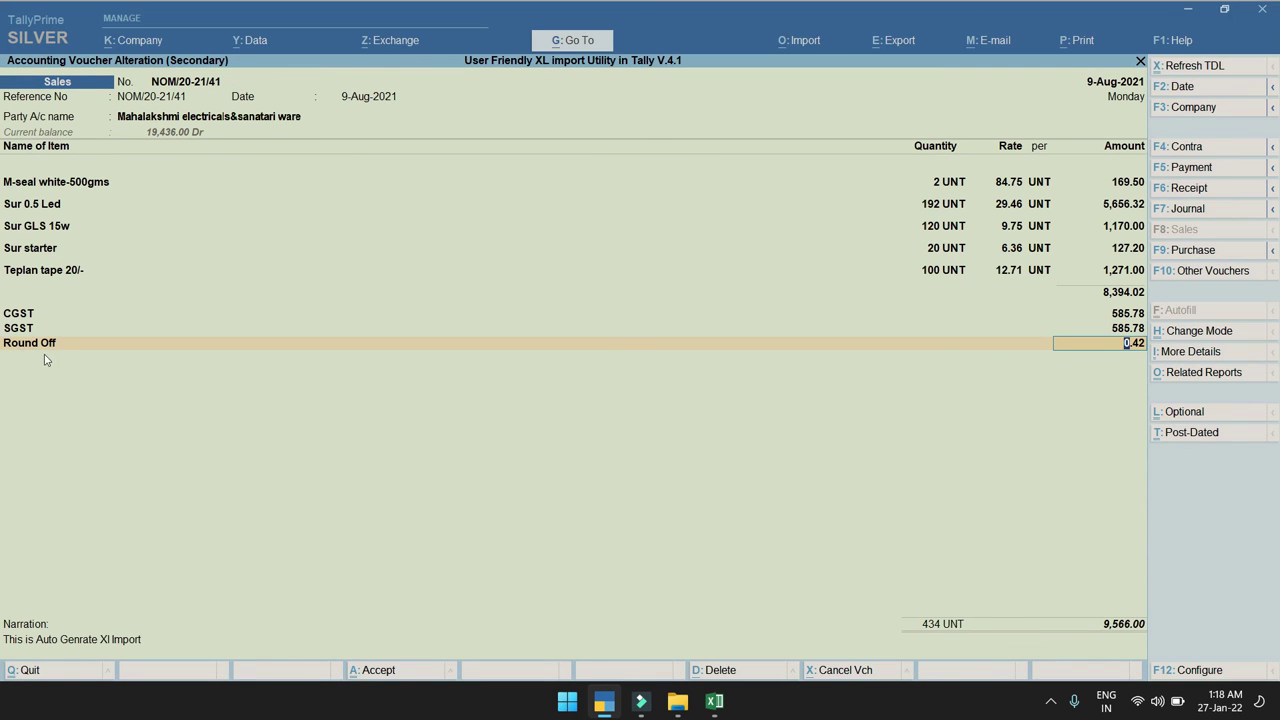
{"action": "key", "text": "BackSpace"}
{"action": "key", "text": "Escape"}
{"action": "key", "text": "y"}
{"action": "key", "text": "Escape"}
{"action": "key", "text": "Escape"}
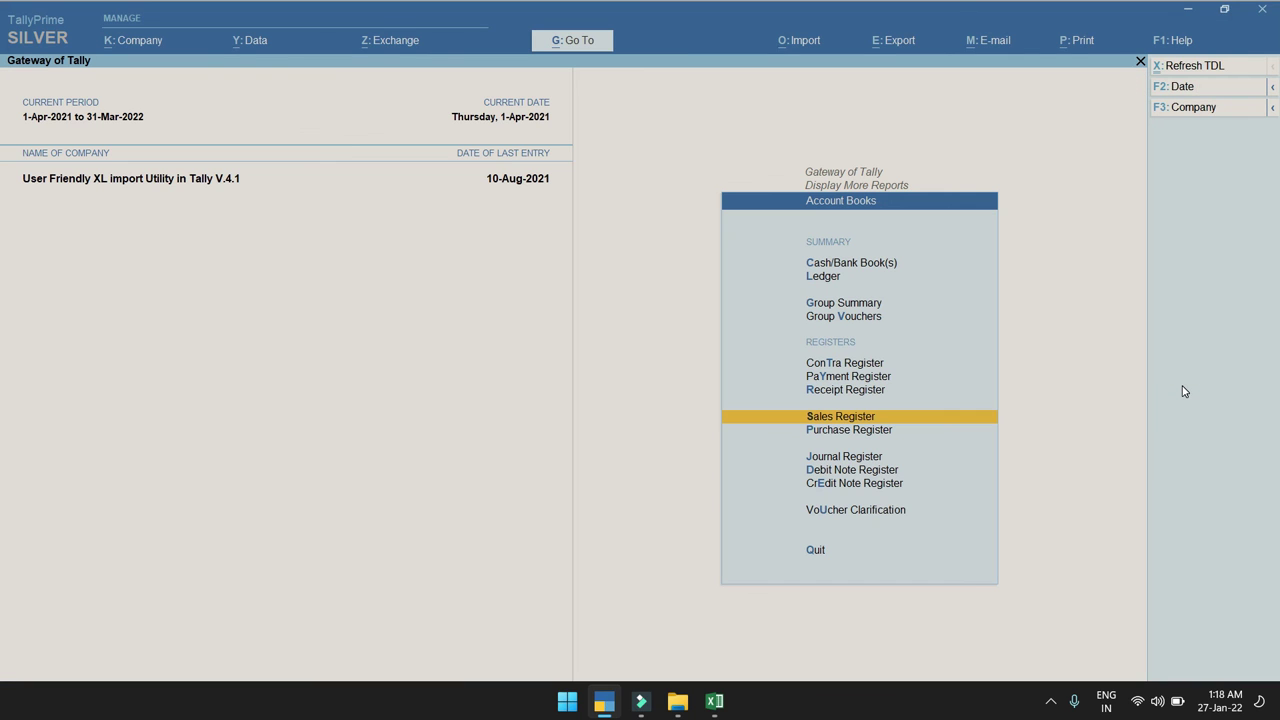
Open the GSTR-1 report from the GST reports and go to the B2B Invoices row
{"action": "key", "text": "Escape"}
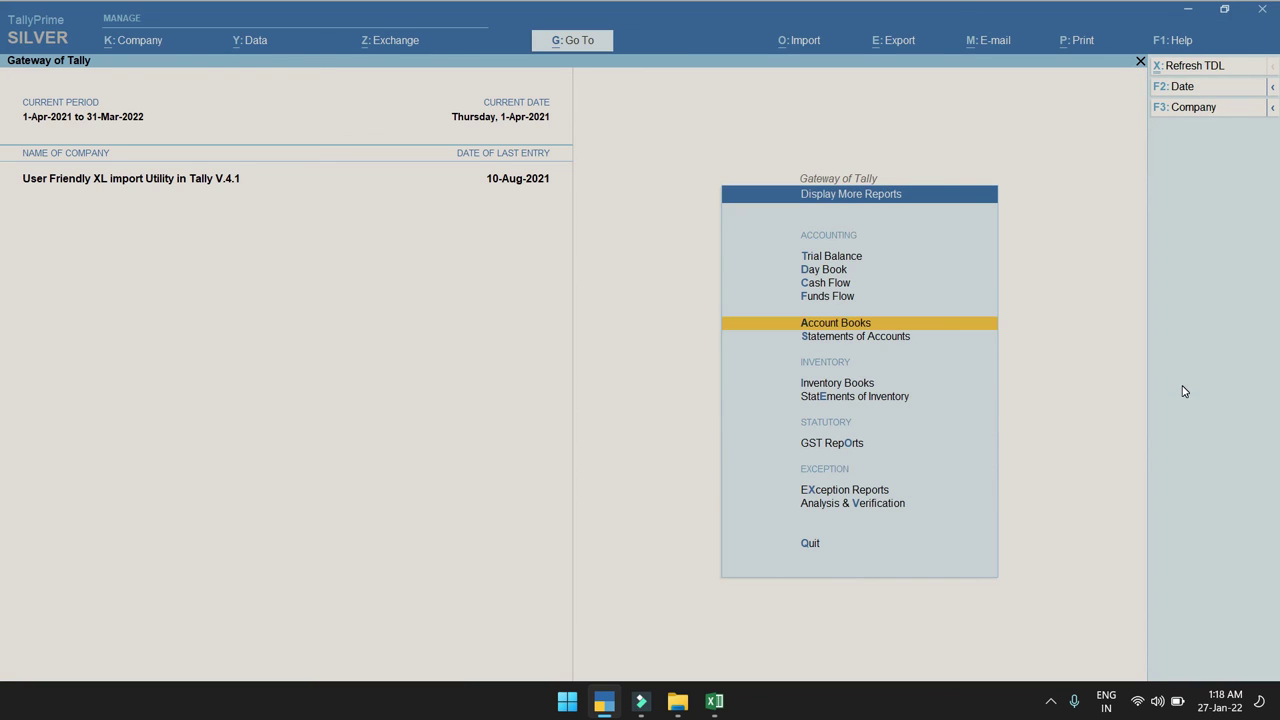
{"action": "key", "text": "Down"}
{"action": "key", "text": "Down"}
{"action": "key", "text": "Down"}
{"action": "key", "text": "Down"}
{"action": "key", "text": "Return"}
{"action": "key", "text": "Return"}
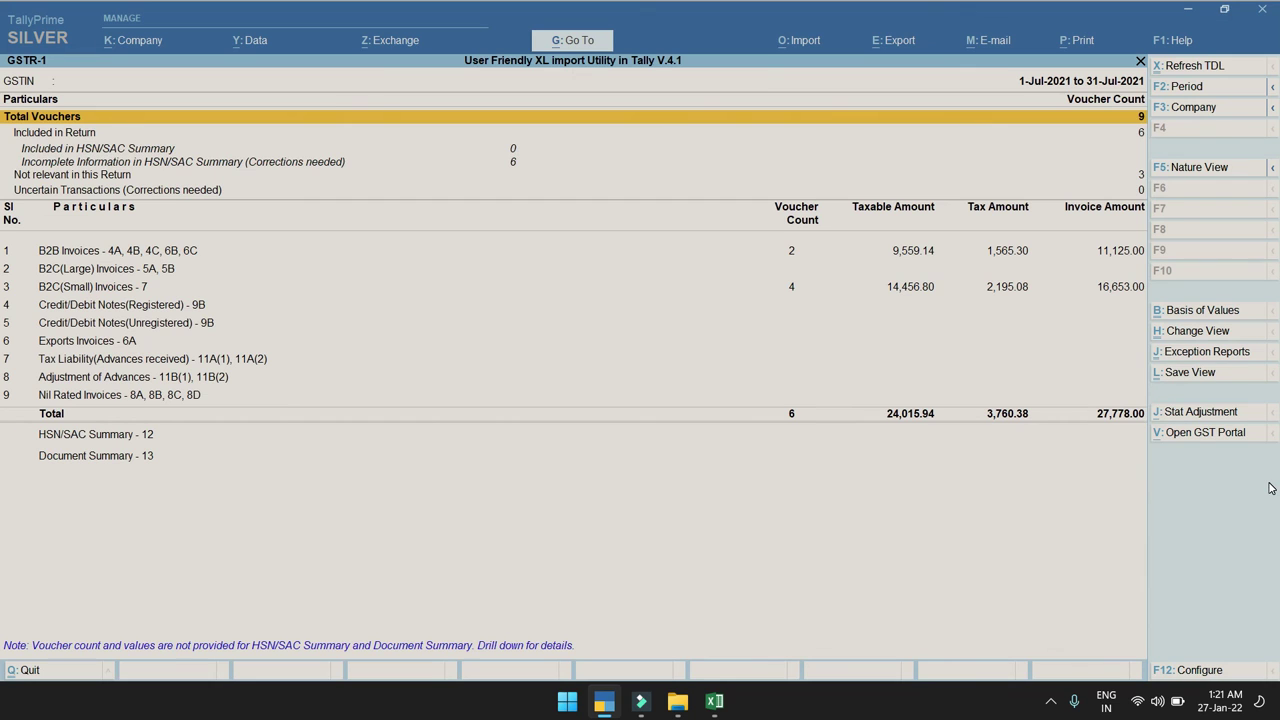
{"action": "key", "text": "Down"}
{"action": "key", "text": "Down"}
{"action": "key", "text": "Down"}
{"action": "key", "text": "Down"}
{"action": "key", "text": "Down"}
{"action": "key", "text": "Down"}
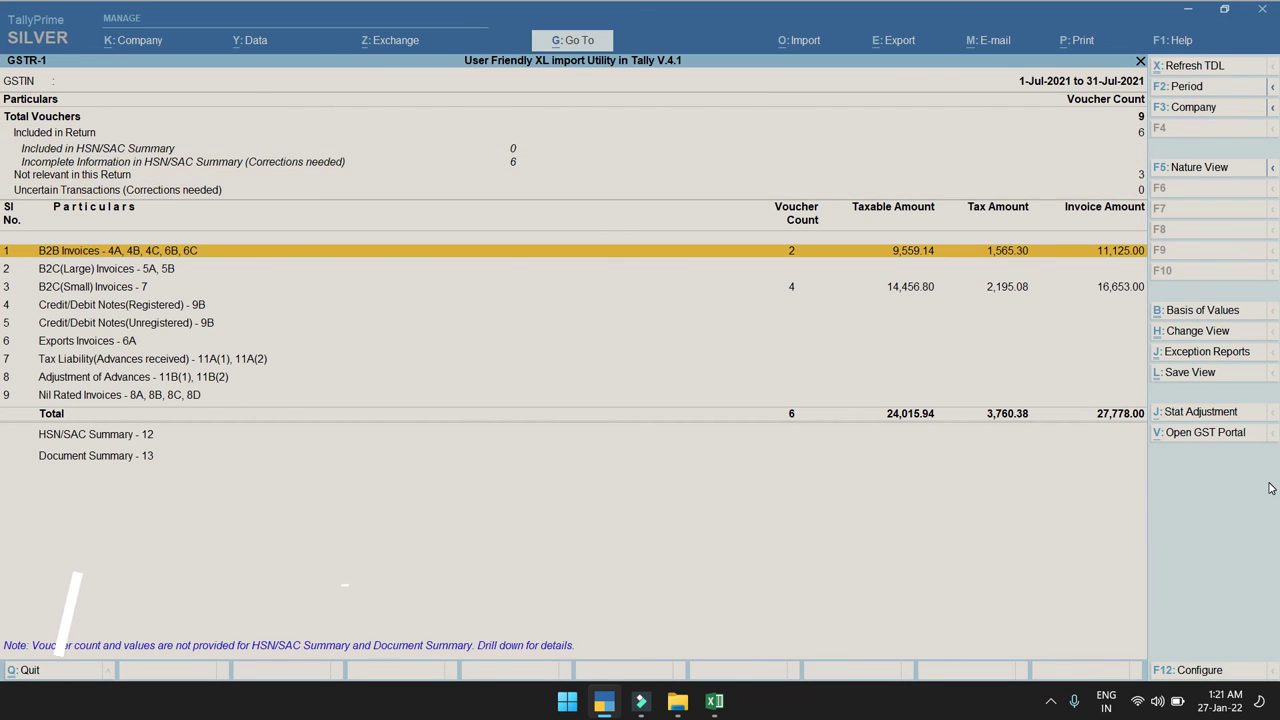
Set the GSTR-1 report period to 1-4-2021 through 10-8-2021
{"action": "key", "text": "F2"}
{"action": "type", "text": "1-4-2021"}
{"action": "key", "text": "Return"}
{"action": "type", "text": "10-8-2021"}
{"action": "key", "text": "Return"}
Go through the GSTR-1 rows, examine the B2C(Small) Invoices details, and return to the summary
{"action": "key", "text": "Down"}
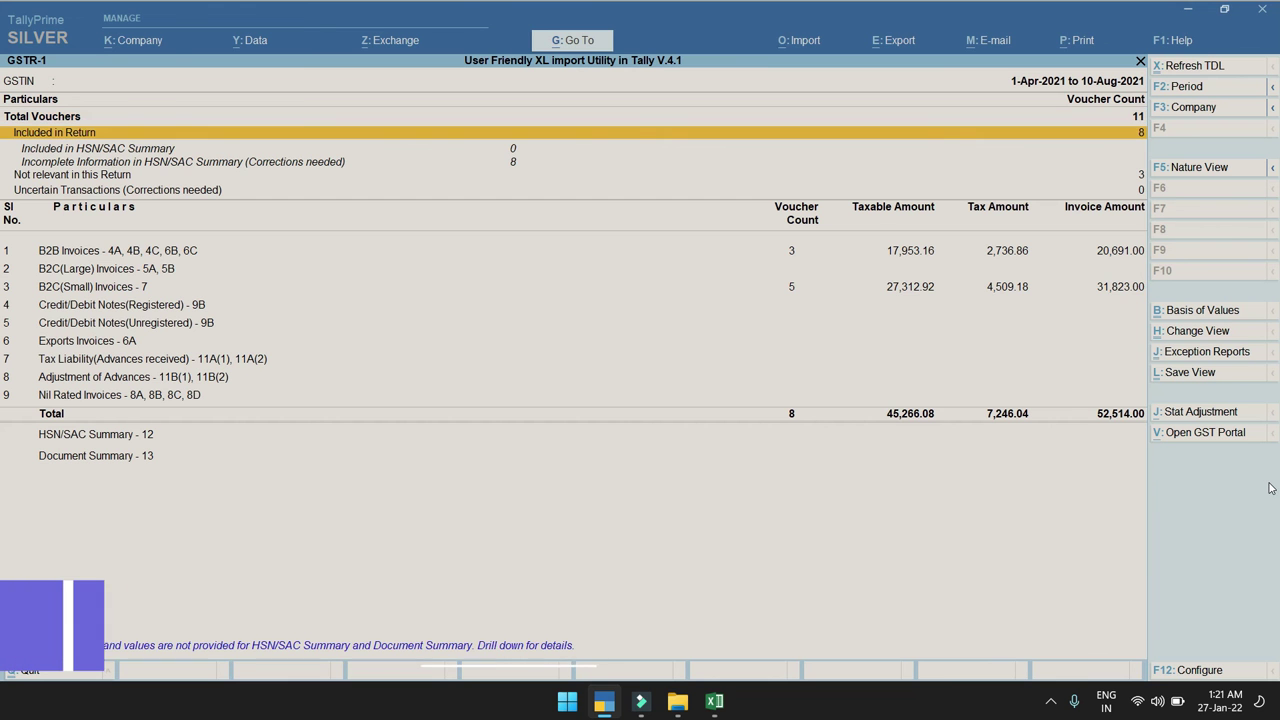
{"action": "key", "text": "Down"}
{"action": "key", "text": "Down"}
{"action": "key", "text": "Down"}
{"action": "key", "text": "Down"}
{"action": "key", "text": "Down"}
{"action": "key", "text": "Down"}
{"action": "key", "text": "Down"}
{"action": "key", "text": "Down"}
{"action": "key", "text": "Down"}
{"action": "key", "text": "Up"}
{"action": "key", "text": "Up"}
{"action": "key", "text": "Return"}
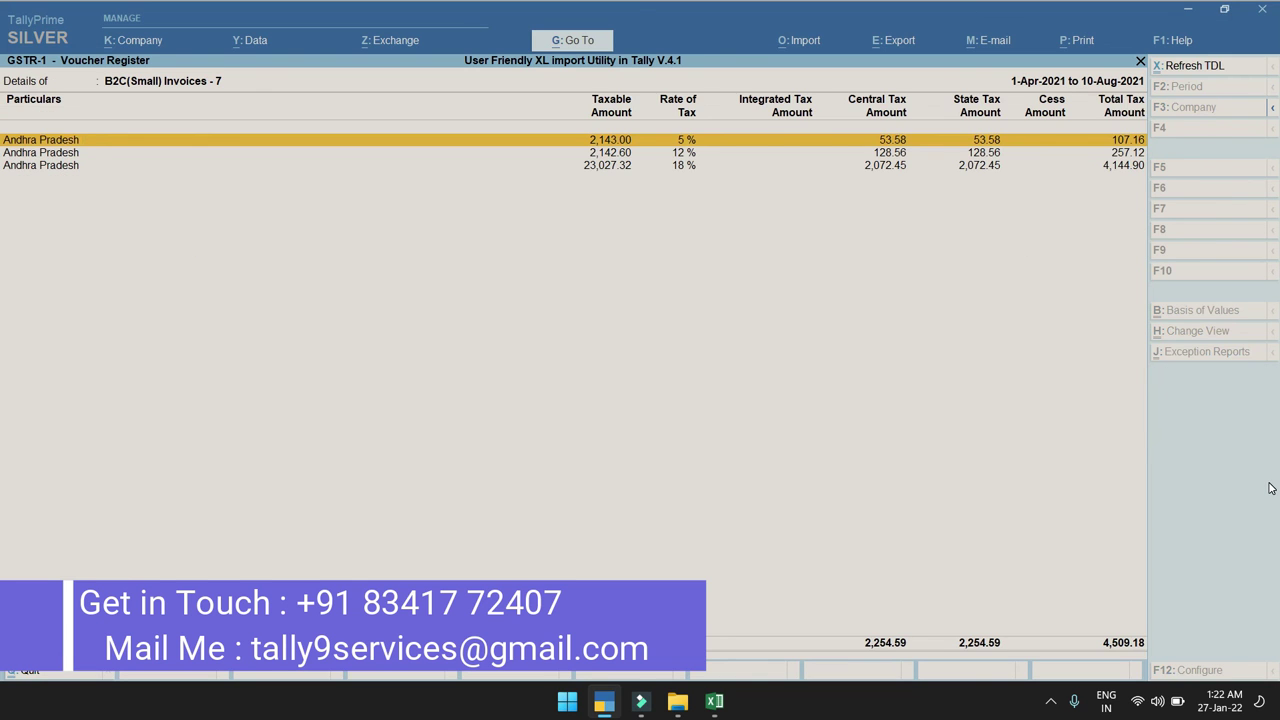
{"action": "key", "text": "Escape"}
Examine the B2B Invoices details in GSTR-1 and return to the summary
{"action": "key", "text": "Up"}
{"action": "key", "text": "Up"}
{"action": "key", "text": "Return"}
{"action": "key", "text": "Escape"}
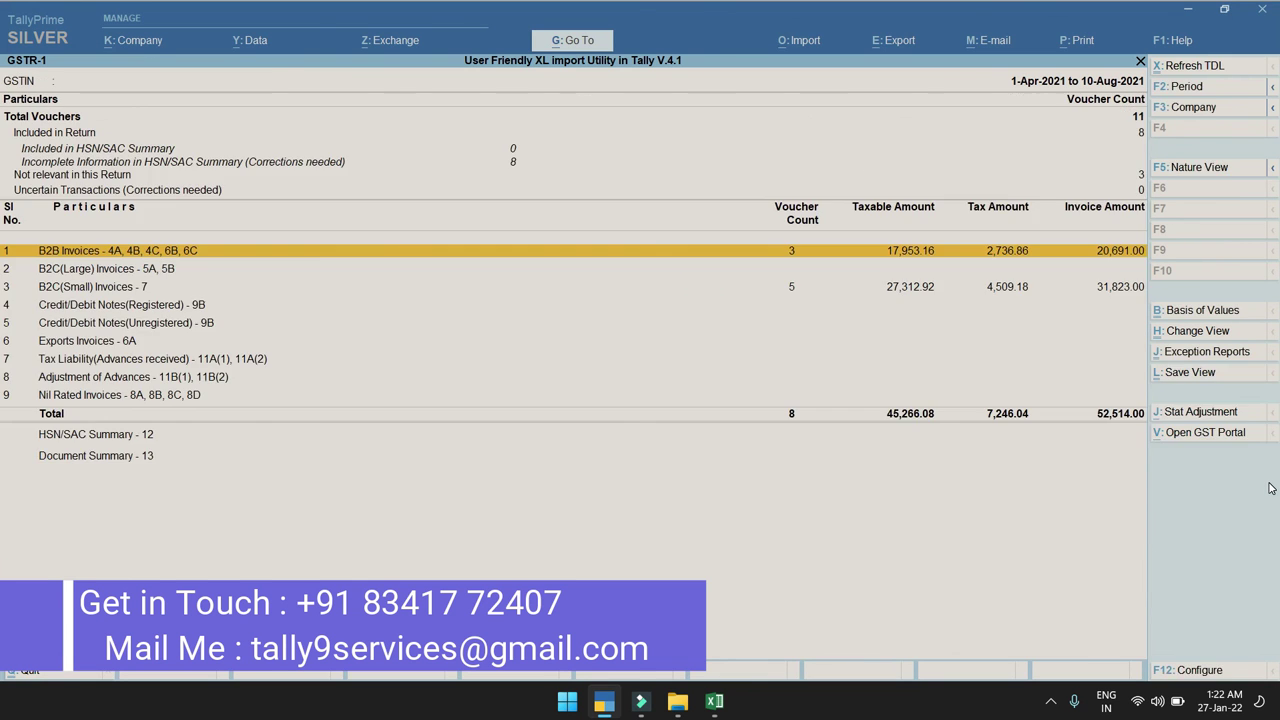
Close the GSTR-1 report and go back to the Gateway of Tally main menu
{"action": "key", "text": "Escape"}
{"action": "key", "text": "Escape"}
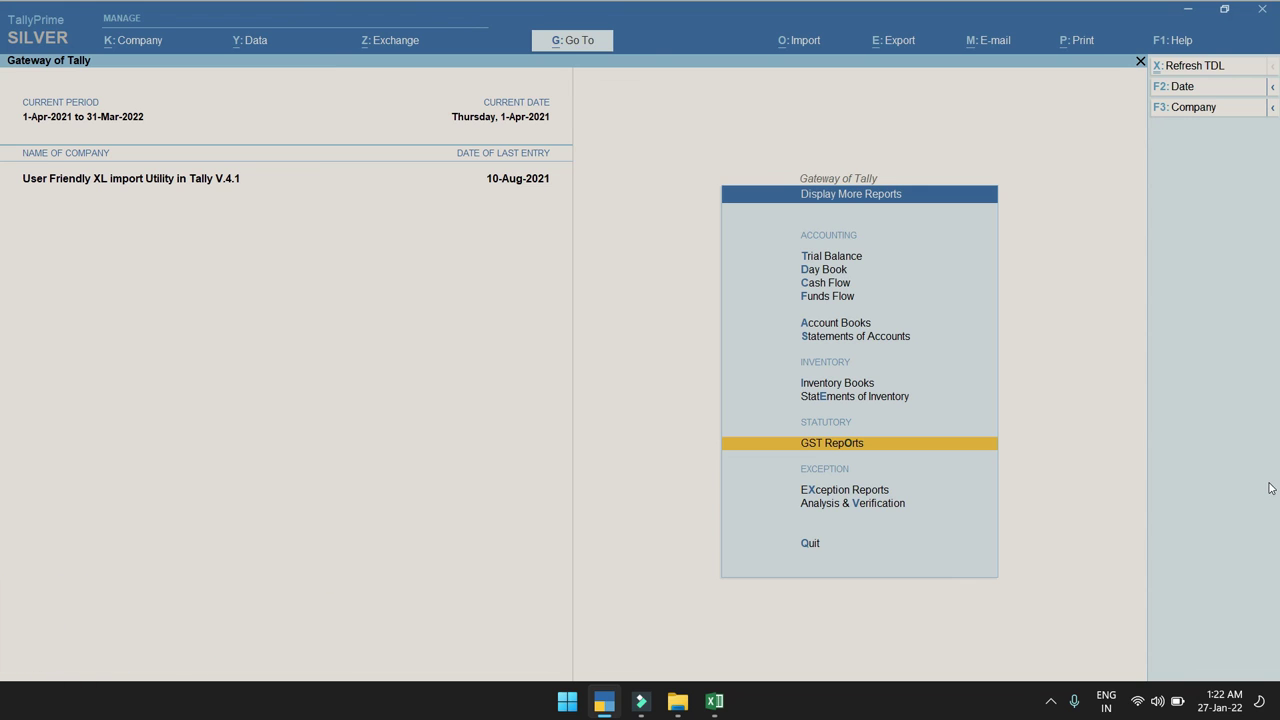
{"action": "key", "text": "Escape"}
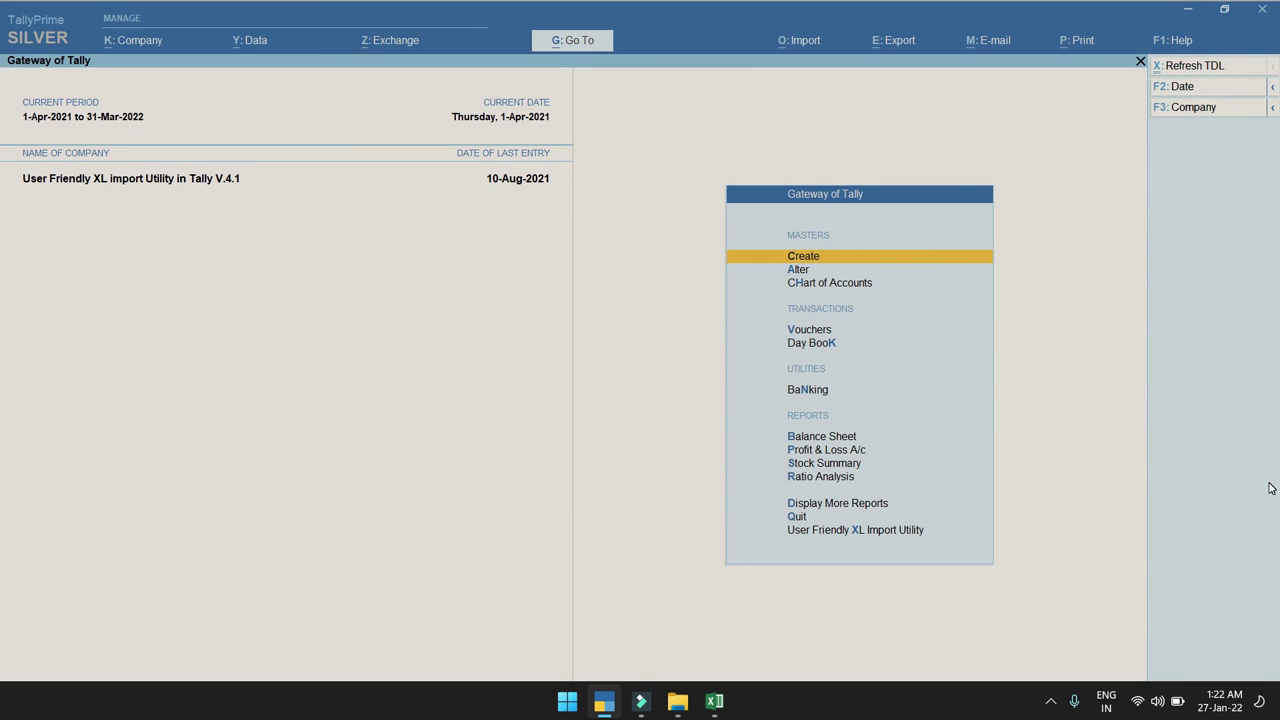
{"action": "key", "text": "alt"}
{"action": "left_click", "coordinate": [1037, 622]}
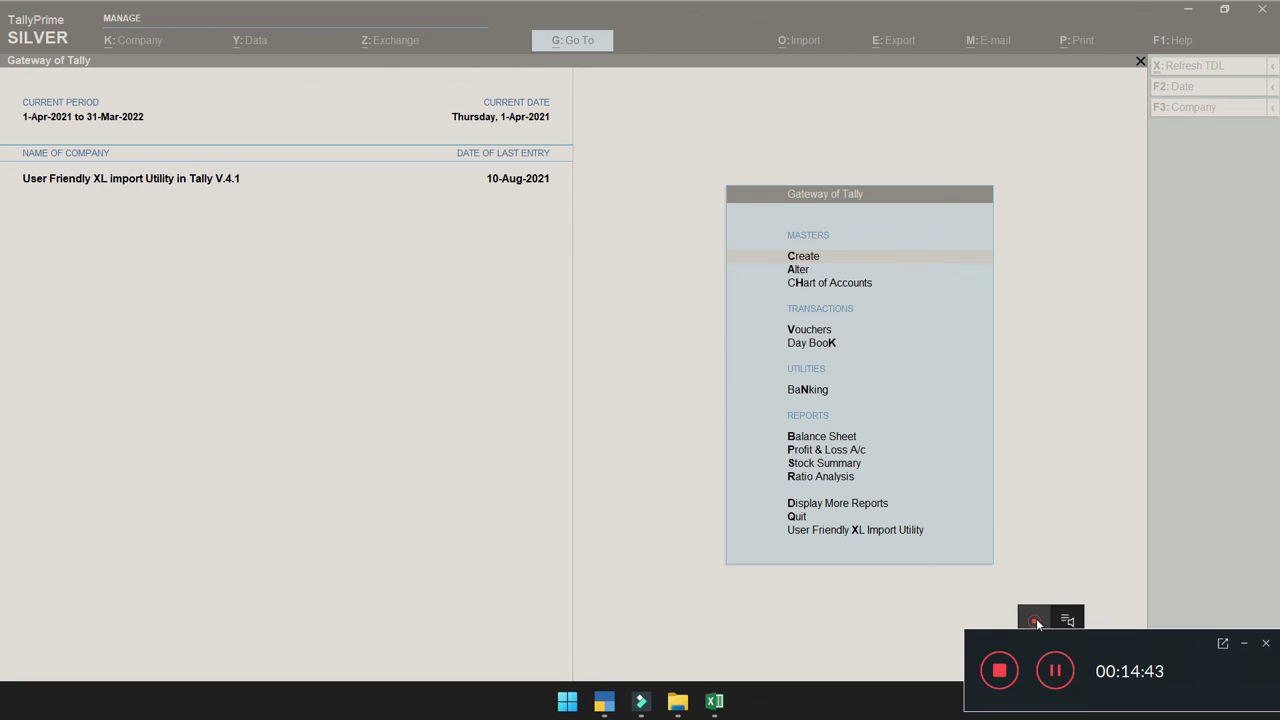